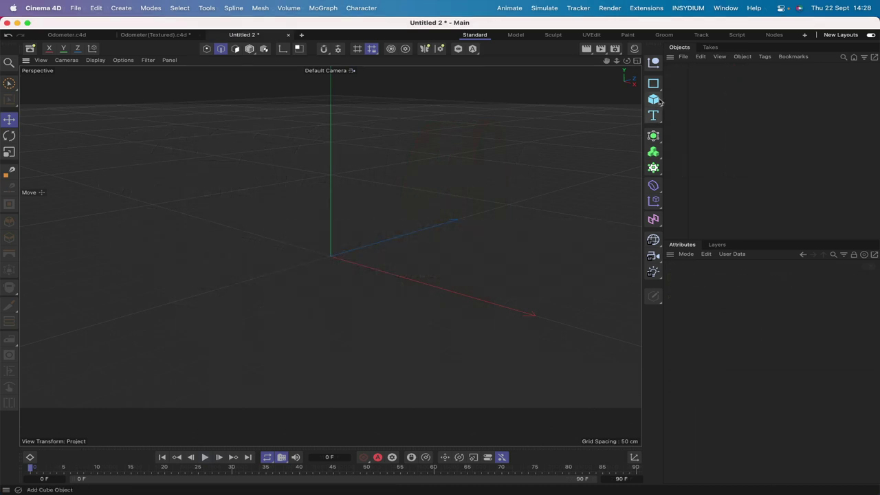
Add a cylinder oriented along +Z with a radius of 10 cm and a height of 5 cm.
{"action": "left_click_drag", "start_coordinate": [659, 102], "coordinate": [747, 115]}
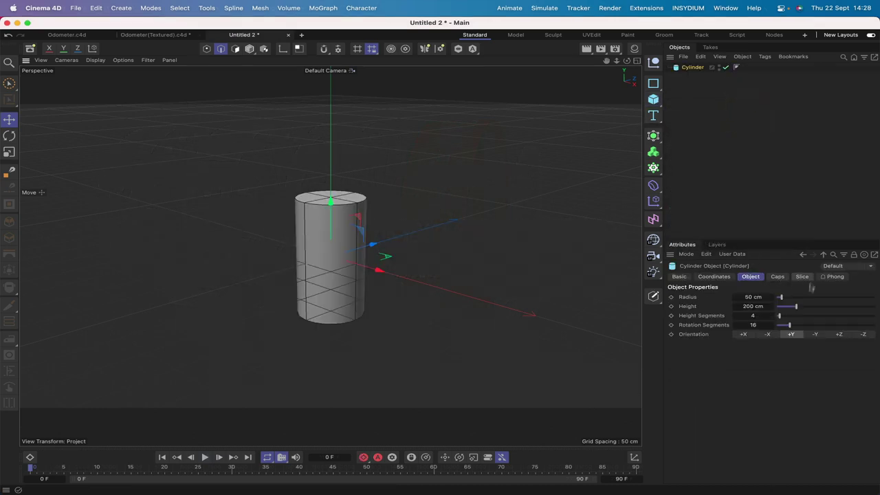
{"action": "left_click", "coordinate": [839, 334]}
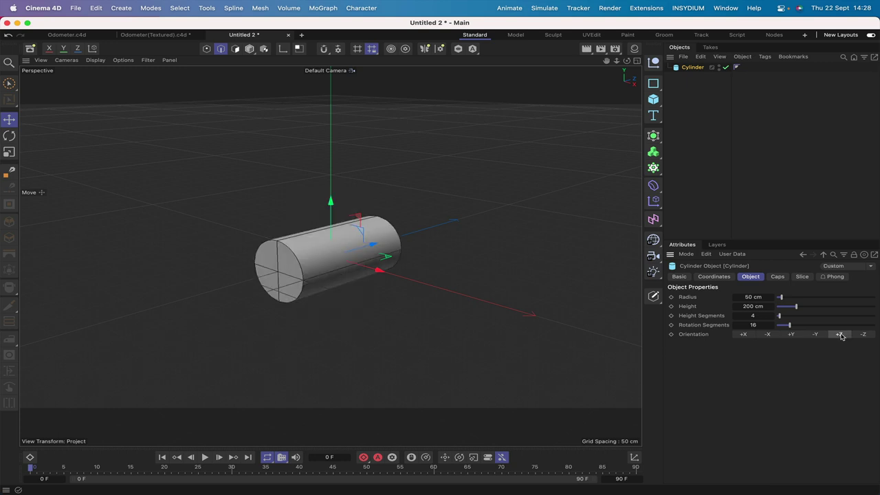
{"action": "left_click", "coordinate": [750, 297]}
{"action": "type", "text": "10"}
{"action": "key", "text": "Return"}
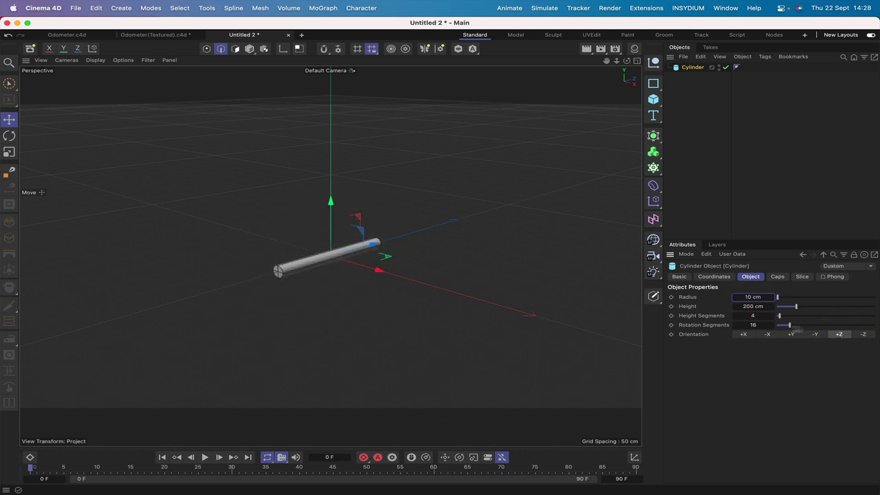
{"action": "left_click", "coordinate": [748, 307]}
{"action": "type", "text": "5"}
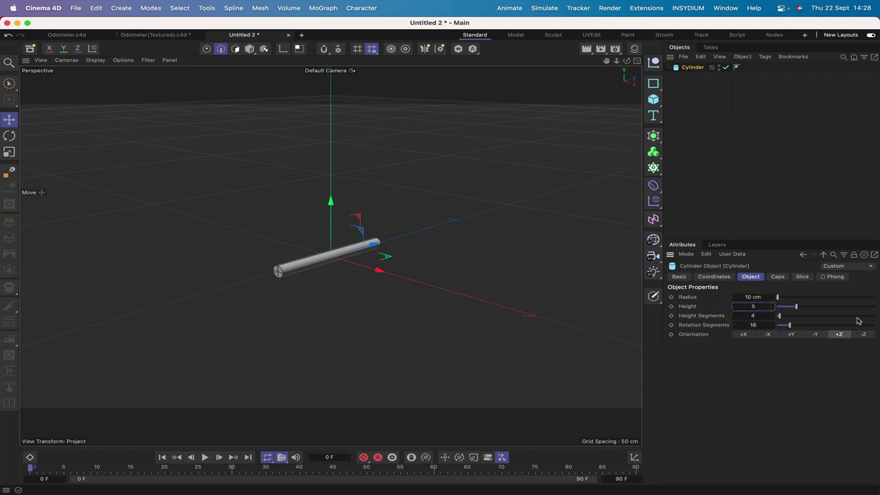
{"action": "key", "text": "Return"}
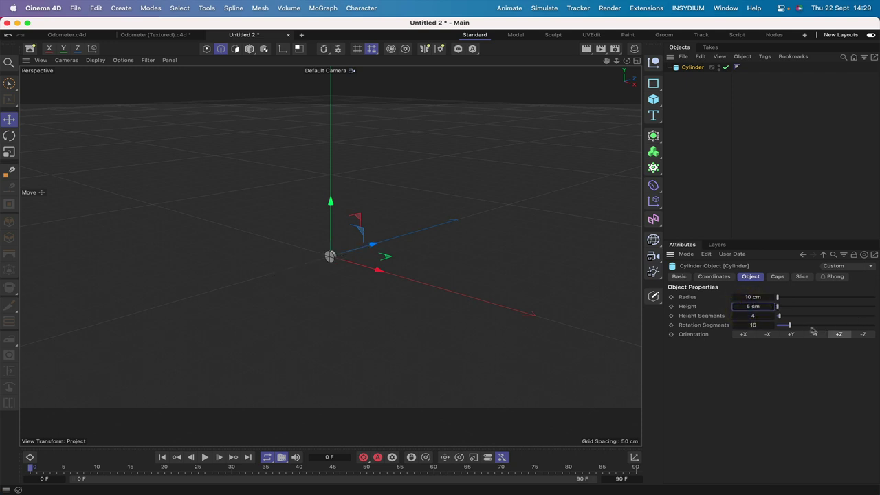
Set the cylinder's height segments to 1 and its rotation segments to 10.
{"action": "left_click", "coordinate": [753, 316]}
{"action": "type", "text": "1"}
{"action": "left_click", "coordinate": [753, 324]}
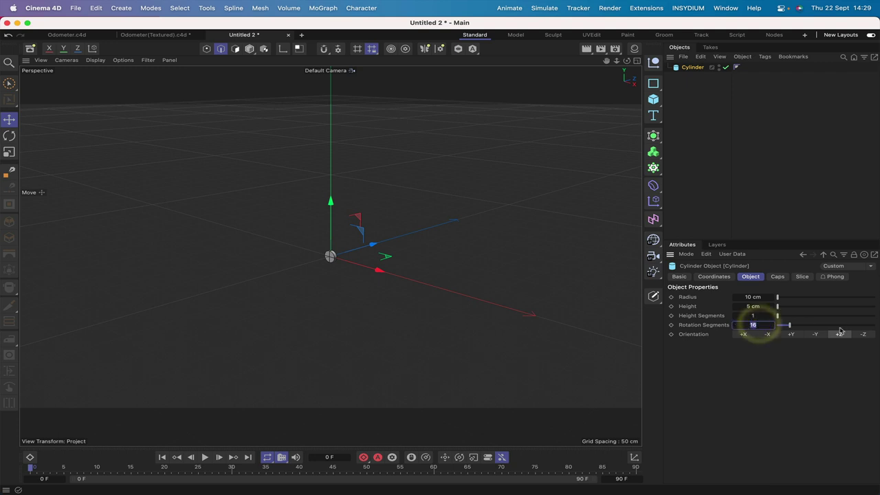
{"action": "type", "text": "1"}
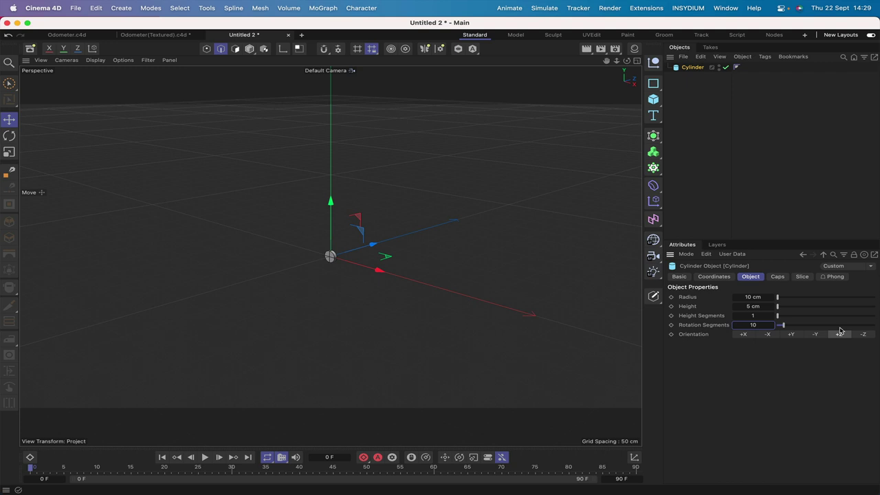
{"action": "left_click", "coordinate": [839, 334]}
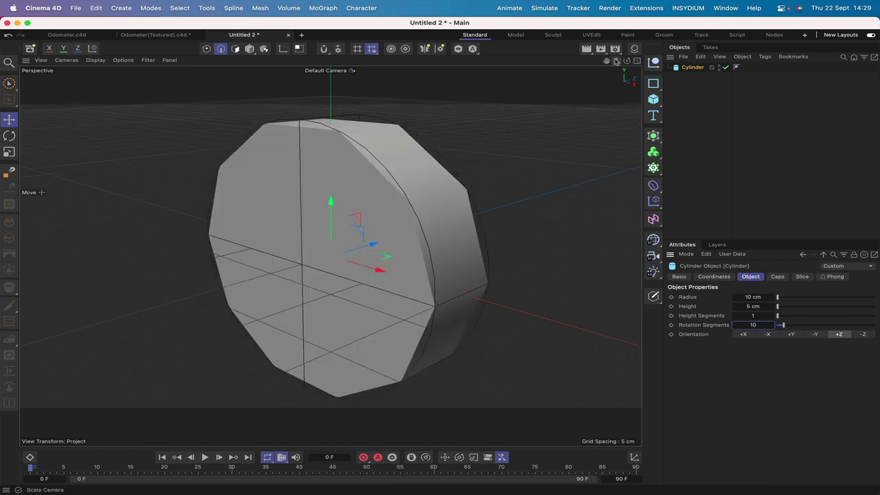
Make the cylinder editable and nest it under a new Subdivision Surface object.
{"action": "mouse_move", "coordinate": [607, 62]}
{"action": "left_mouse_down"}
{"action": "mouse_move", "coordinate": [550, 96]}
{"action": "mouse_move", "coordinate": [607, 62]}
{"action": "left_mouse_up"}
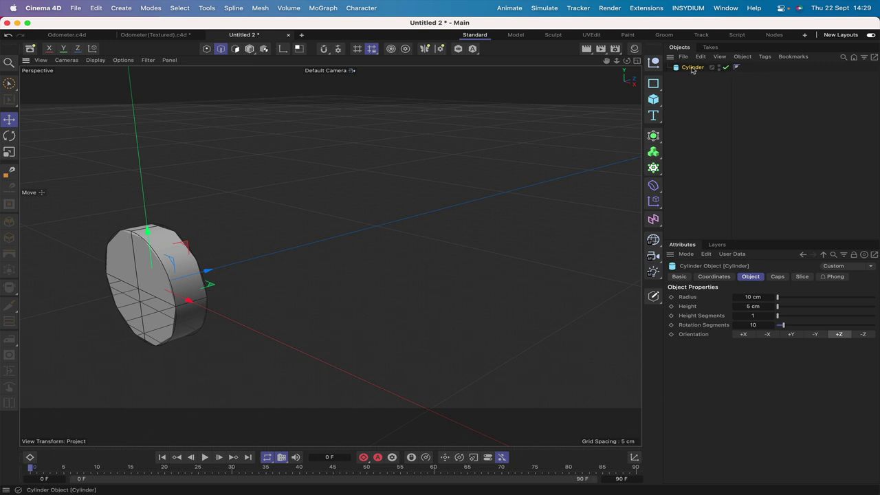
{"action": "key", "text": "c"}
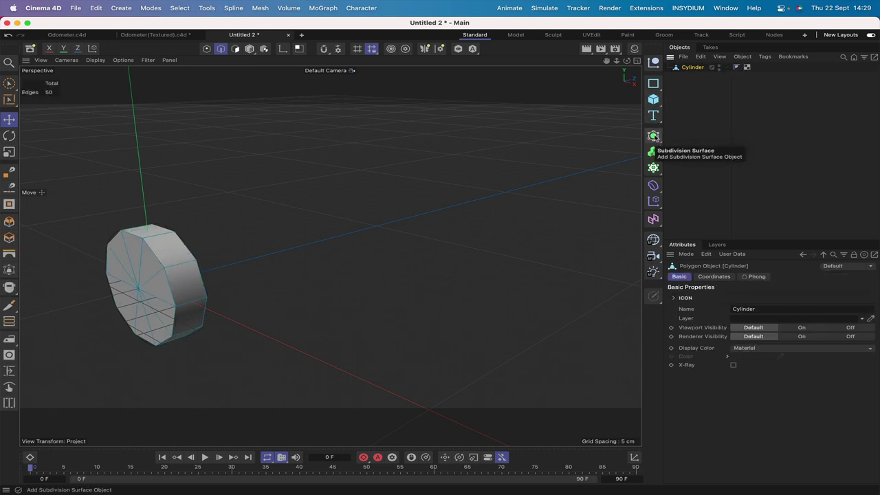
{"action": "left_click", "coordinate": [654, 137], "text": "alt"}
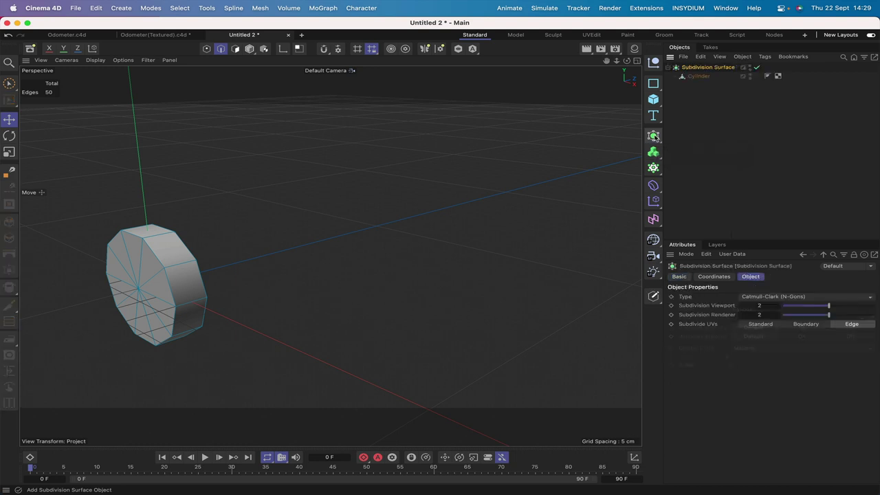
{"action": "double_click", "coordinate": [703, 67]}
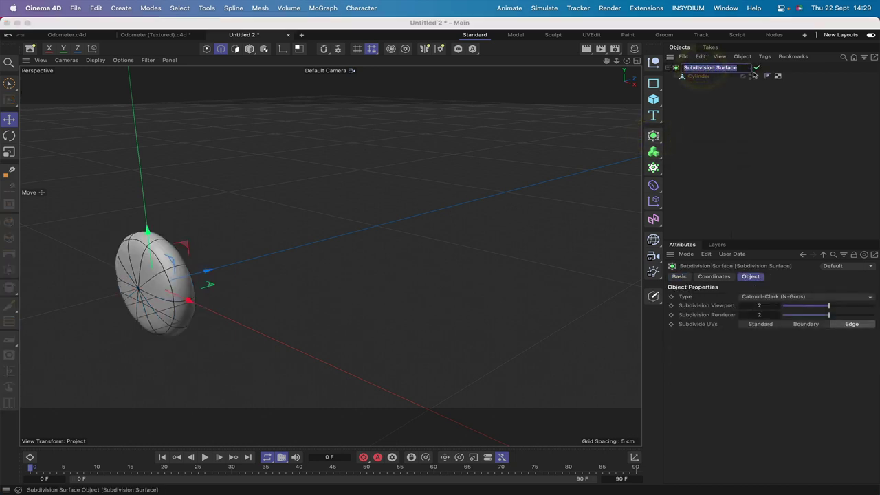
{"action": "left_click", "coordinate": [722, 107]}
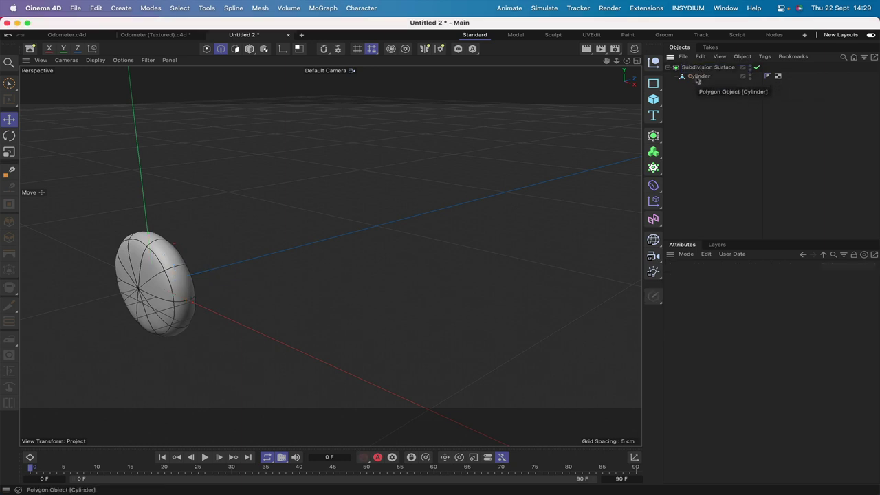
{"action": "left_click", "coordinate": [705, 68]}
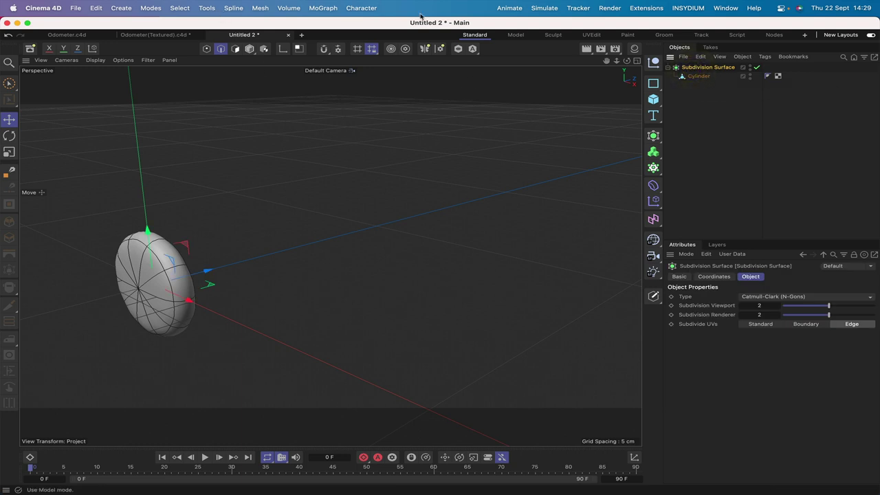
Loop-select both rim edge loops of the cylinder and raise their subdivision weight to sharpen the rims.
{"action": "left_click", "coordinate": [700, 76]}
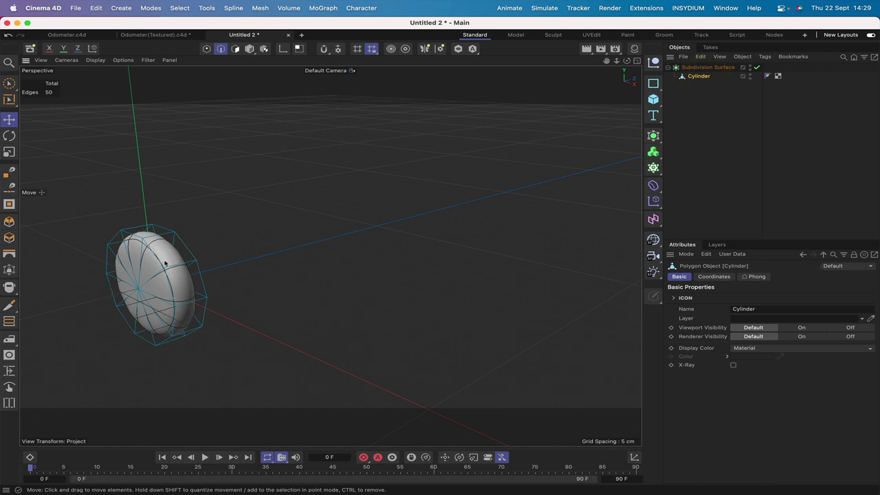
{"action": "key", "text": "u"}
{"action": "key", "text": "l"}
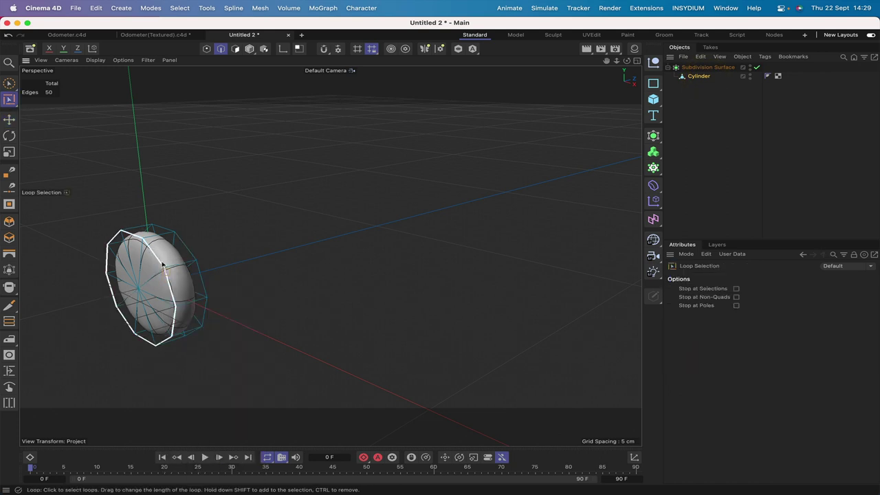
{"action": "left_click", "coordinate": [163, 265]}
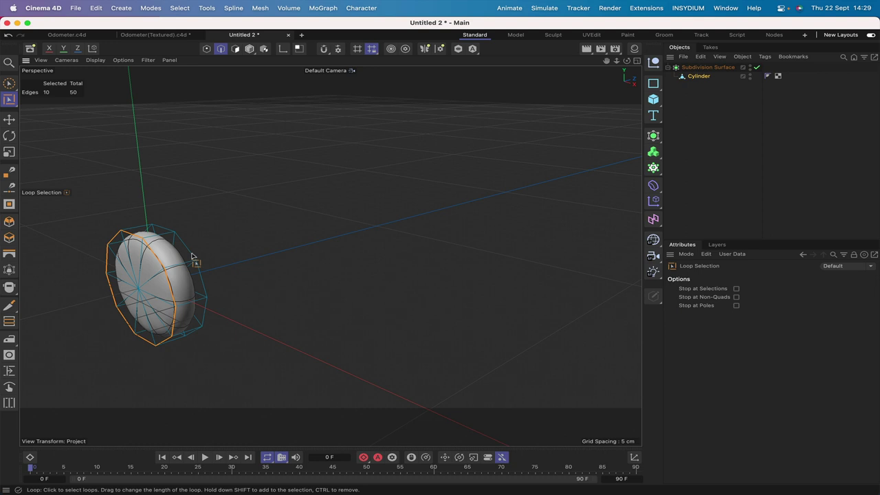
{"action": "left_click", "coordinate": [190, 254], "text": "shift"}
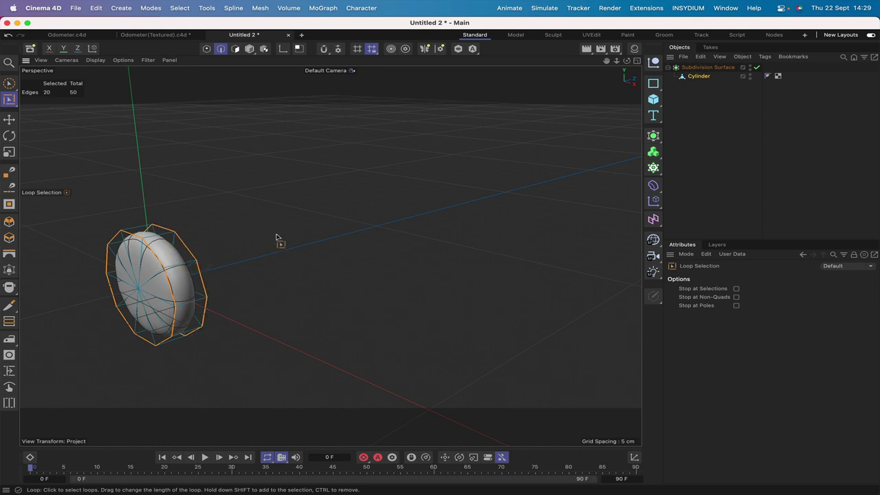
{"action": "left_click_drag", "start_coordinate": [233, 240], "coordinate": [279, 240]}
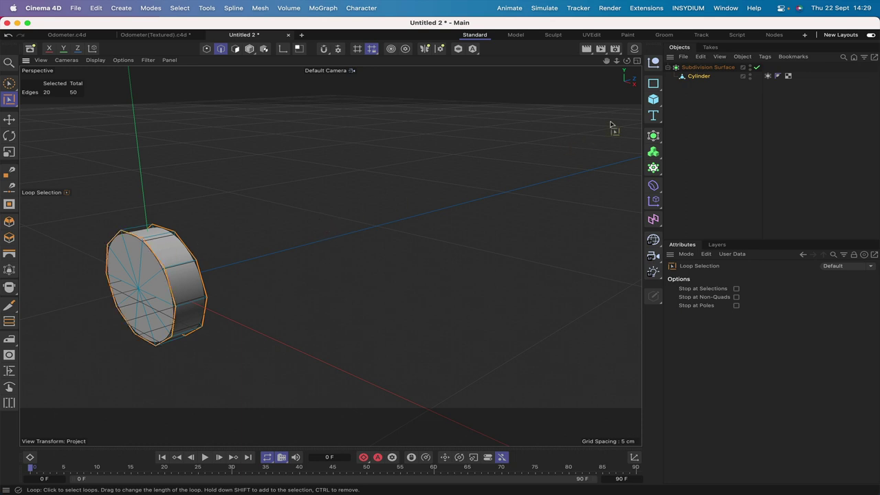
Duplicate the Subdivision Surface object as 3 linear copies, moved 10 cm per step along Z.
{"action": "left_click", "coordinate": [704, 89]}
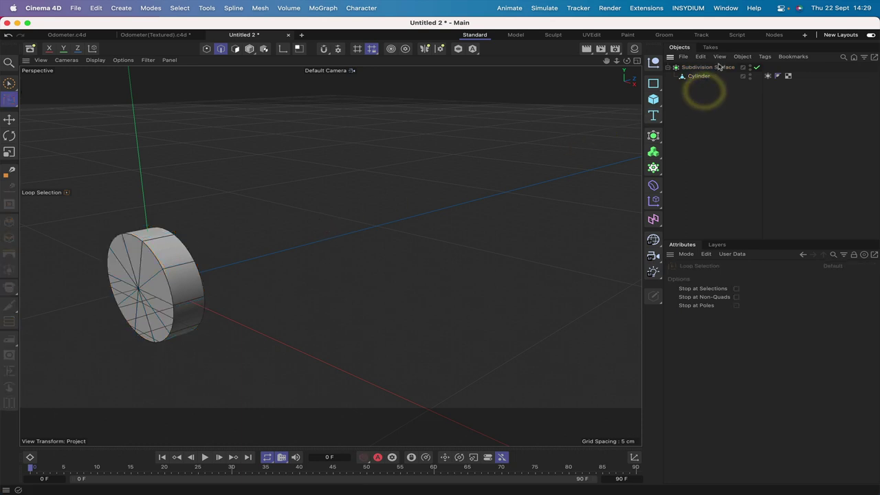
{"action": "left_click", "coordinate": [715, 67]}
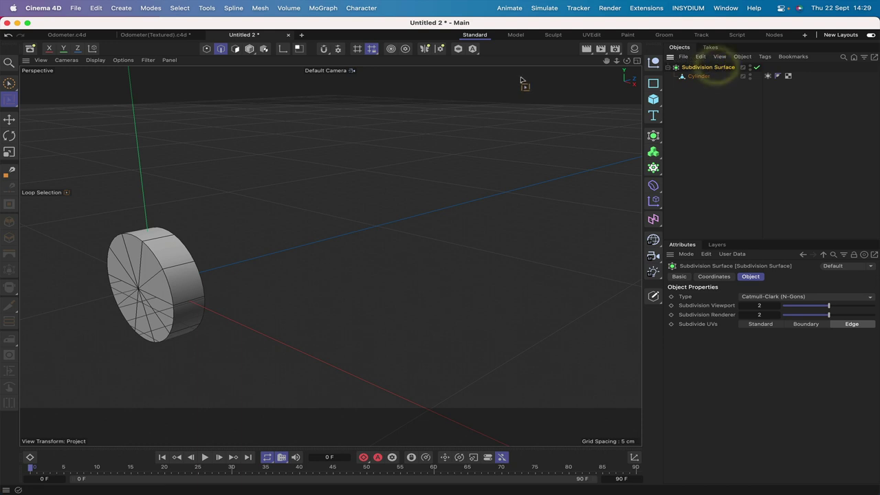
{"action": "left_click", "coordinate": [208, 8]}
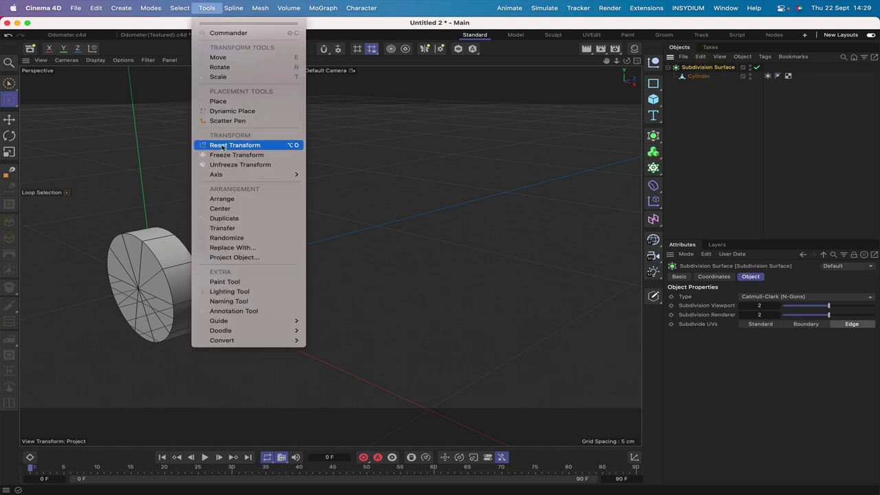
{"action": "left_click", "coordinate": [227, 219]}
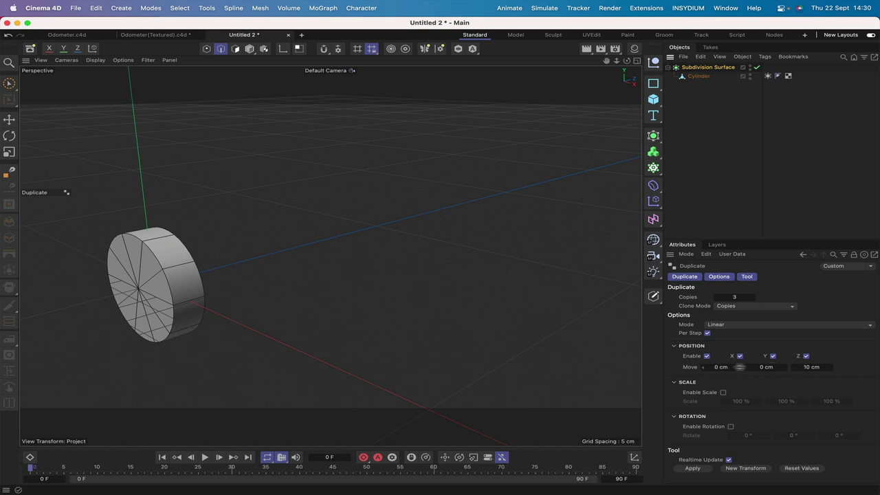
{"action": "left_click", "coordinate": [693, 469]}
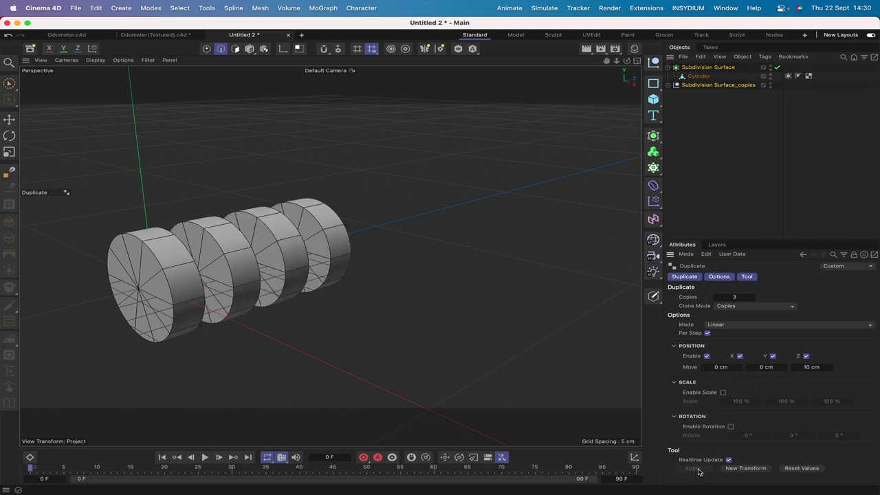
Move the original Subdivision Surface into the null holding the copies and rename that null Drums&Gears.
{"action": "left_click", "coordinate": [668, 85]}
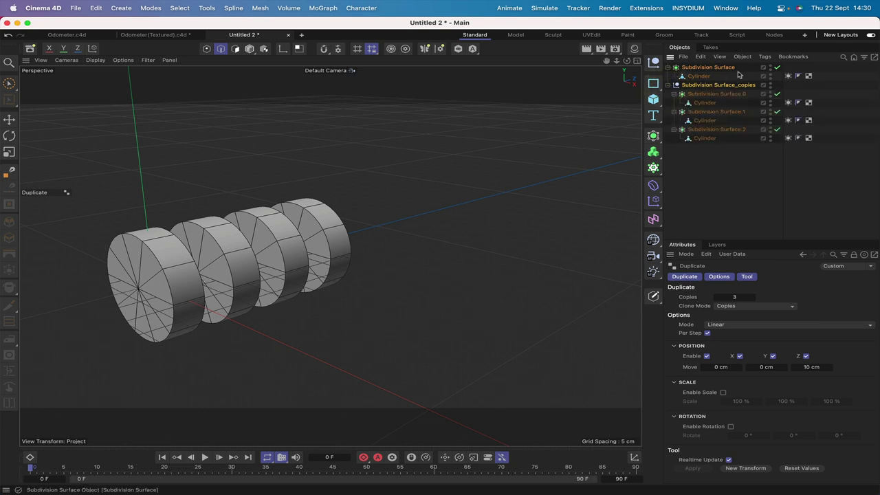
{"action": "left_click", "coordinate": [709, 69]}
{"action": "left_click_drag", "start_coordinate": [709, 69], "coordinate": [712, 85]}
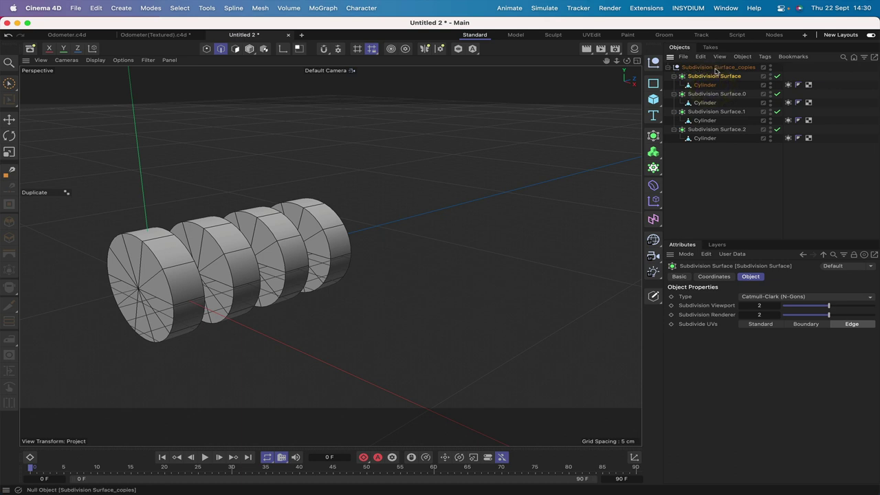
{"action": "double_click", "coordinate": [716, 67]}
{"action": "type", "text": "Di"}
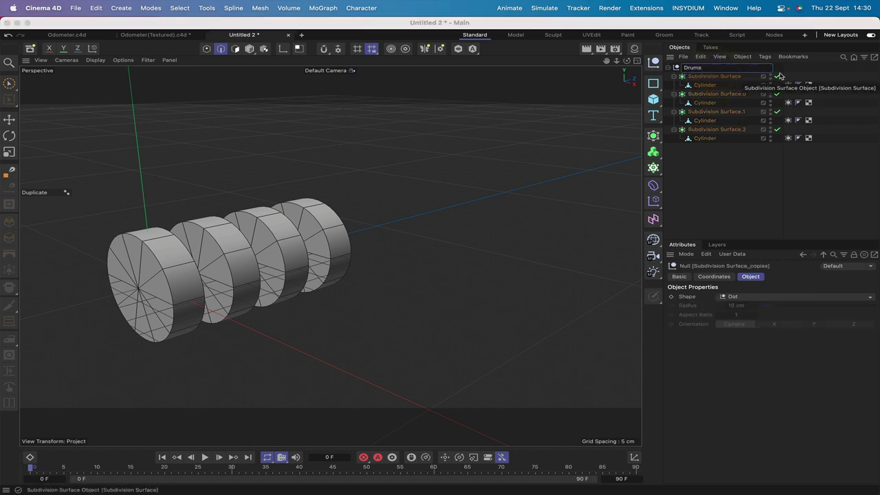
{"action": "type", "text": "&Gears"}
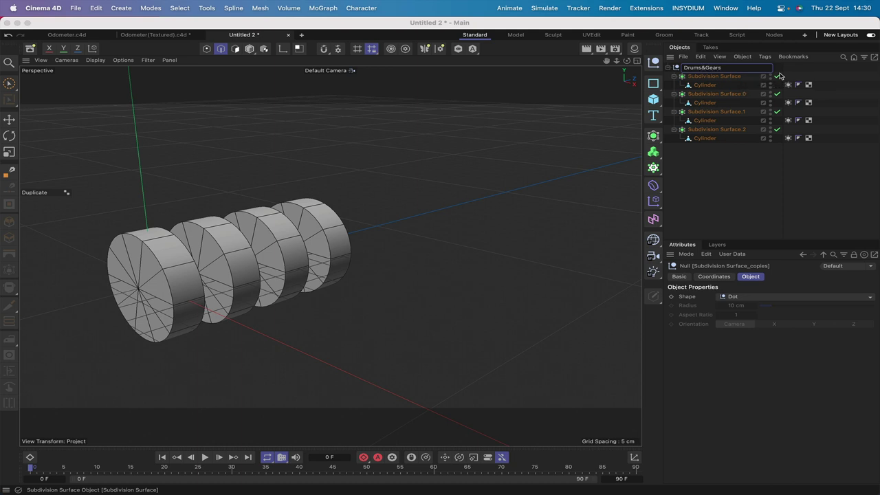
{"action": "key", "text": "Return"}
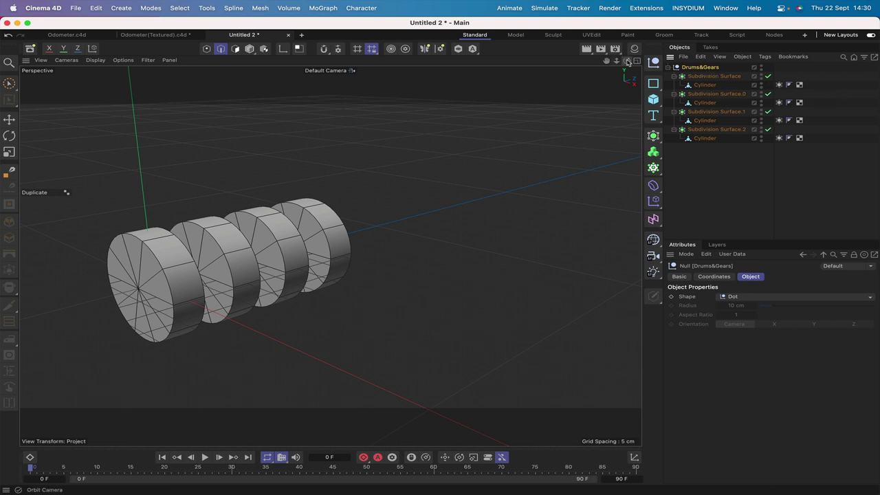
Reverse the drum order in the object list to Subdivision Surface.2, .1, .0 and the original, leaving only Subdivision Surface.2 inside Drums&Gears.
{"action": "left_click_drag", "start_coordinate": [626, 61], "coordinate": [633, 61]}
{"action": "left_click_drag", "start_coordinate": [330, 256], "coordinate": [438, 257], "text": "alt"}
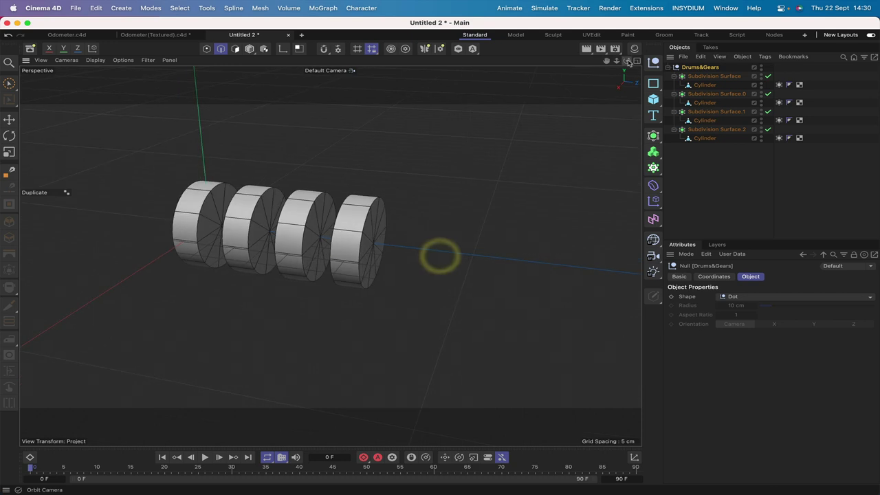
{"action": "left_click", "coordinate": [9, 120]}
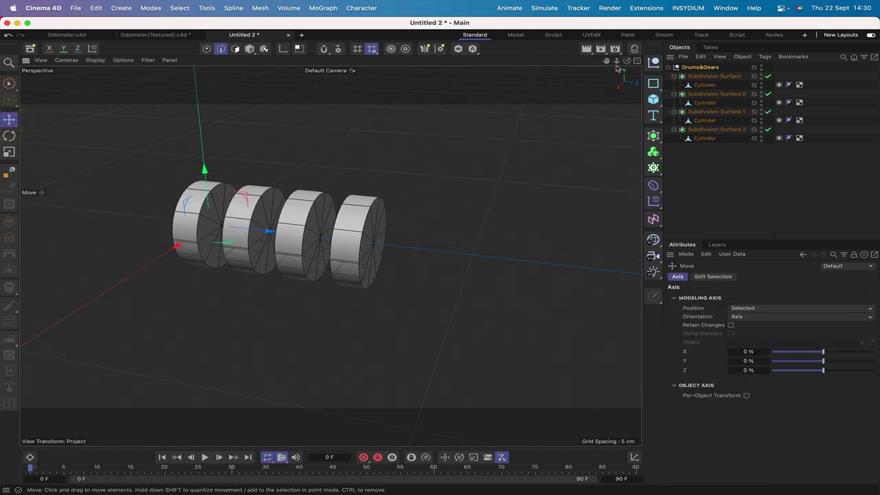
{"action": "left_click_drag", "start_coordinate": [607, 61], "coordinate": [645, 81]}
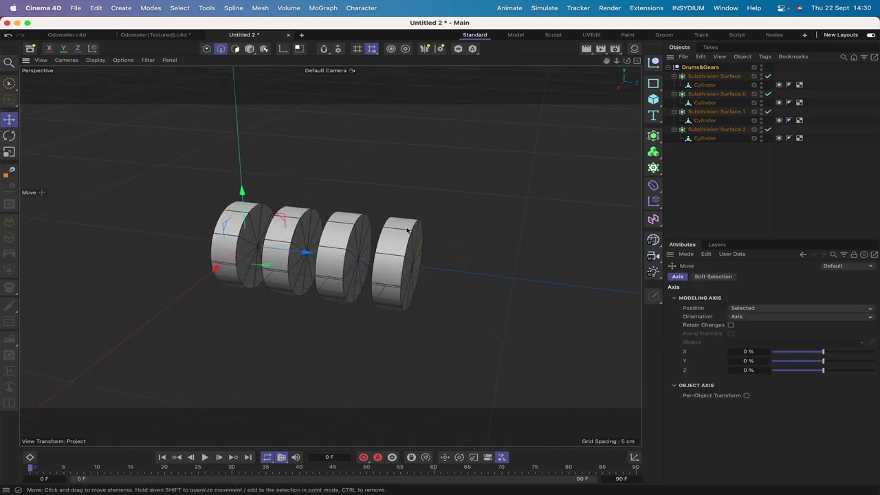
{"action": "left_click", "coordinate": [711, 76]}
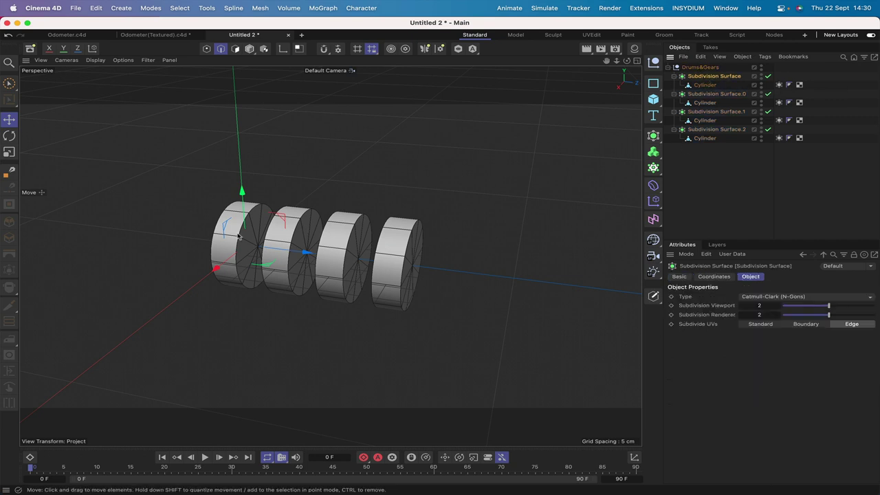
{"action": "left_click_drag", "start_coordinate": [703, 78], "coordinate": [688, 158]}
{"action": "left_click_drag", "start_coordinate": [703, 79], "coordinate": [678, 129]}
{"action": "left_click_drag", "start_coordinate": [712, 79], "coordinate": [688, 108]}
Rename the four Subdivision Surface drums D1, D2, D3 and D4 in object-list order.
{"action": "left_click", "coordinate": [698, 77]}
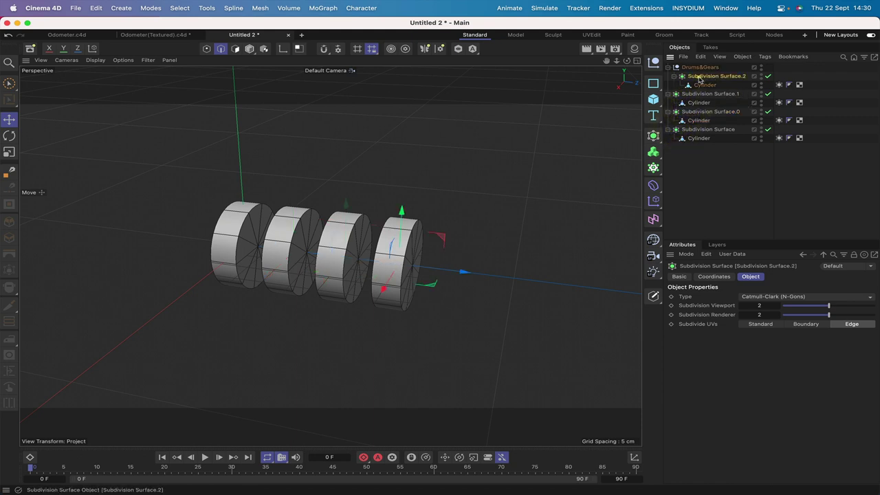
{"action": "double_click", "coordinate": [700, 77]}
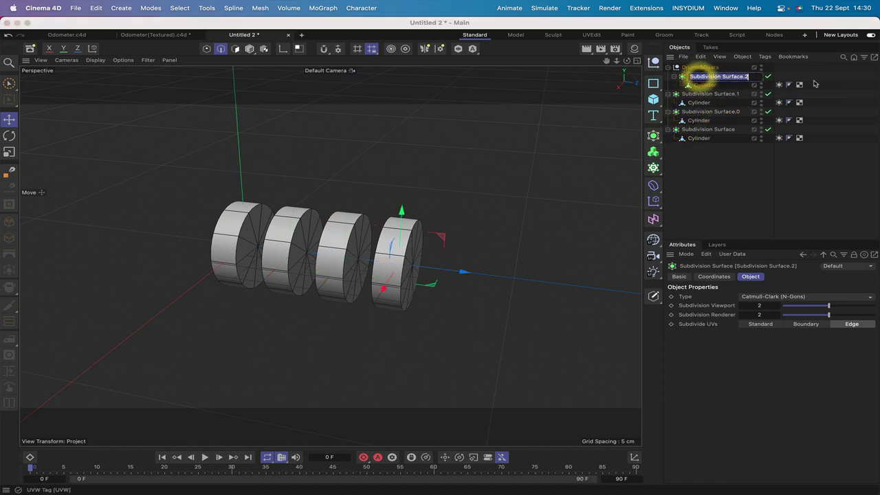
{"action": "type", "text": "D1"}
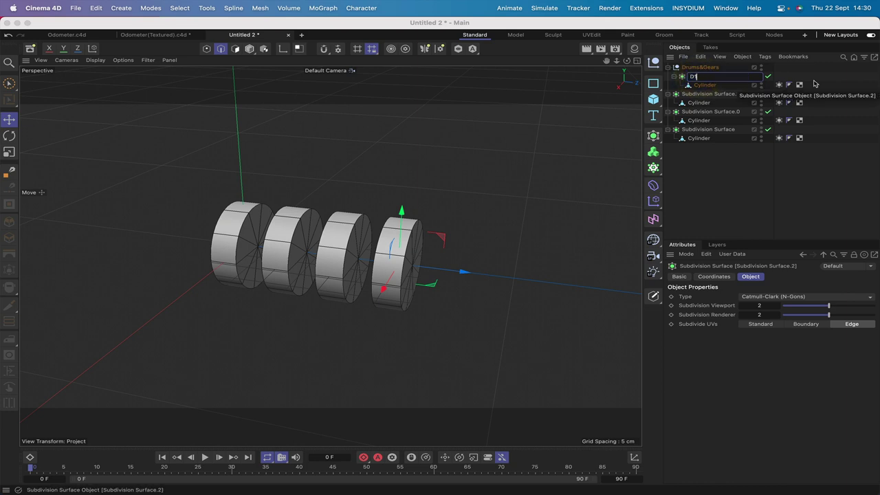
{"action": "key", "text": "Tab"}
{"action": "type", "text": "D2"}
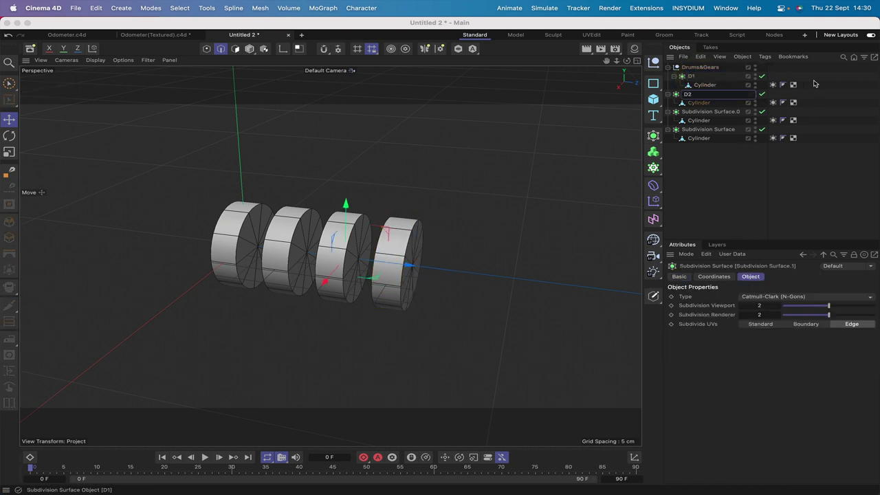
{"action": "key", "text": "Tab"}
{"action": "key", "text": "Tab"}
{"action": "type", "text": "D"}
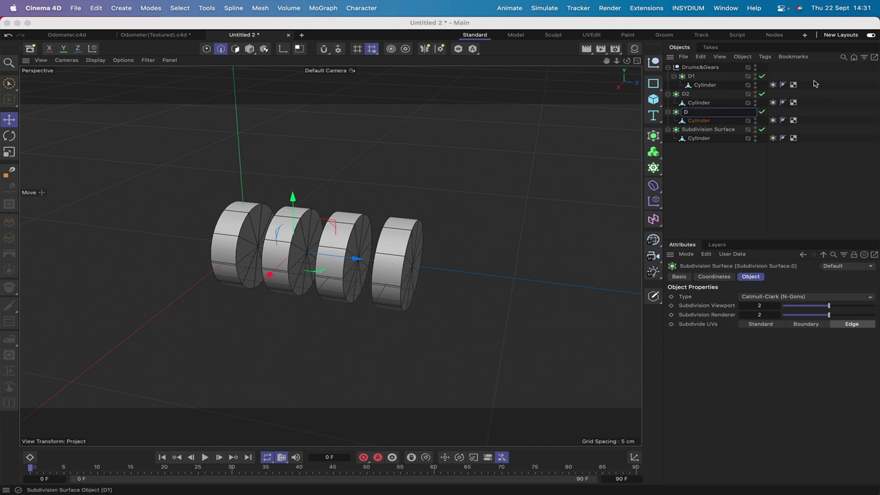
{"action": "type", "text": "3"}
{"action": "key", "text": "Tab"}
{"action": "key", "text": "Tab"}
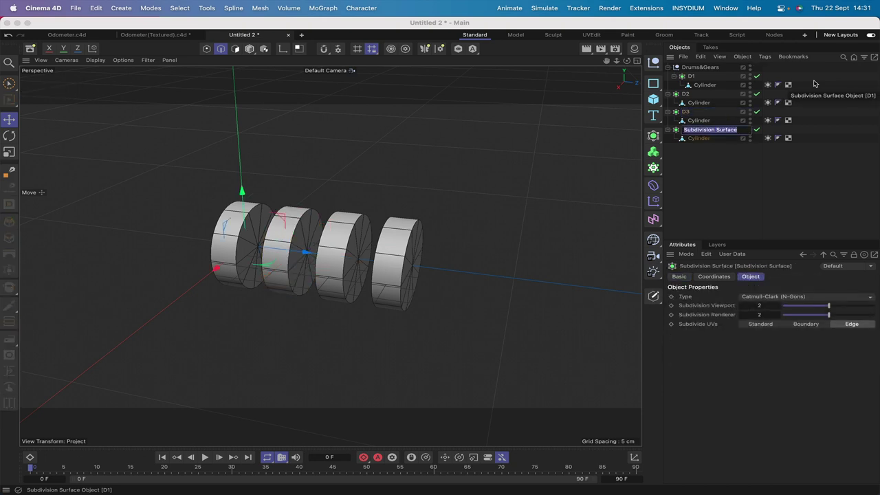
{"action": "type", "text": "D4"}
{"action": "key", "text": "Return"}
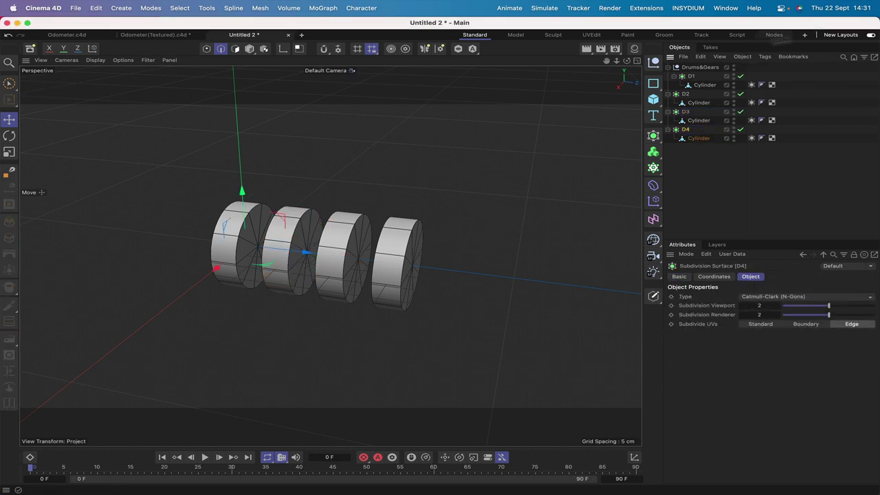
Move D2, D3 and D4 into the Drums&Gears null below D1, keeping their order and leaving all four drum hierarchies expanded.
{"action": "left_click", "coordinate": [691, 76]}
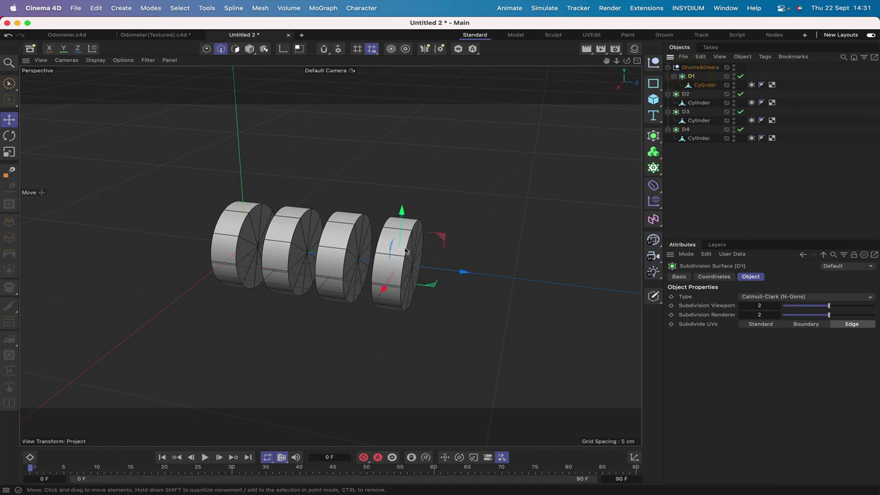
{"action": "left_click", "coordinate": [690, 153]}
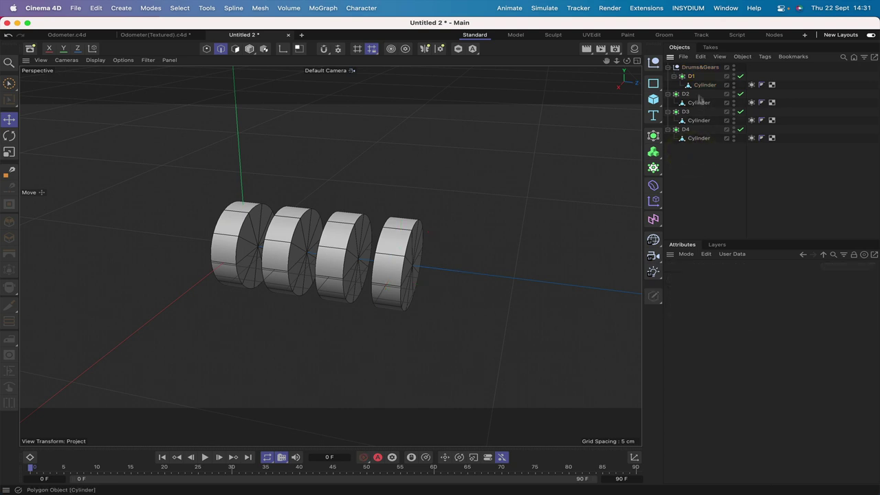
{"action": "left_click", "coordinate": [673, 76]}
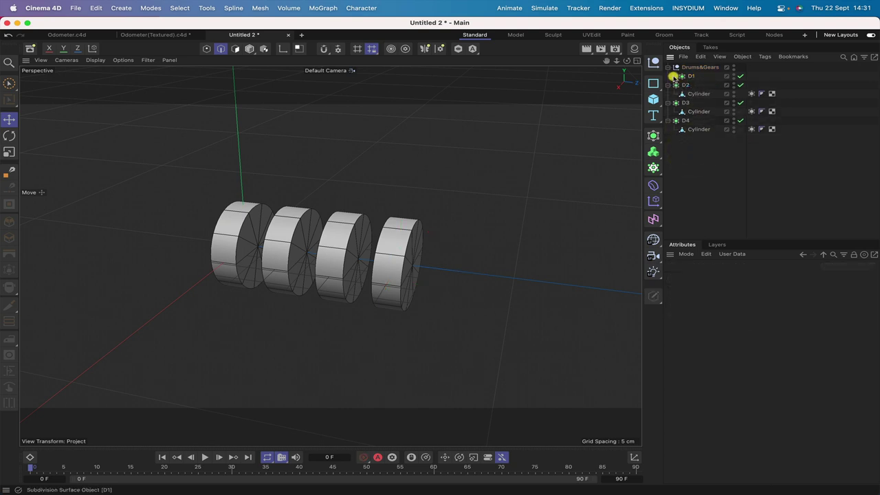
{"action": "left_click", "coordinate": [668, 84]}
{"action": "left_click", "coordinate": [668, 94]}
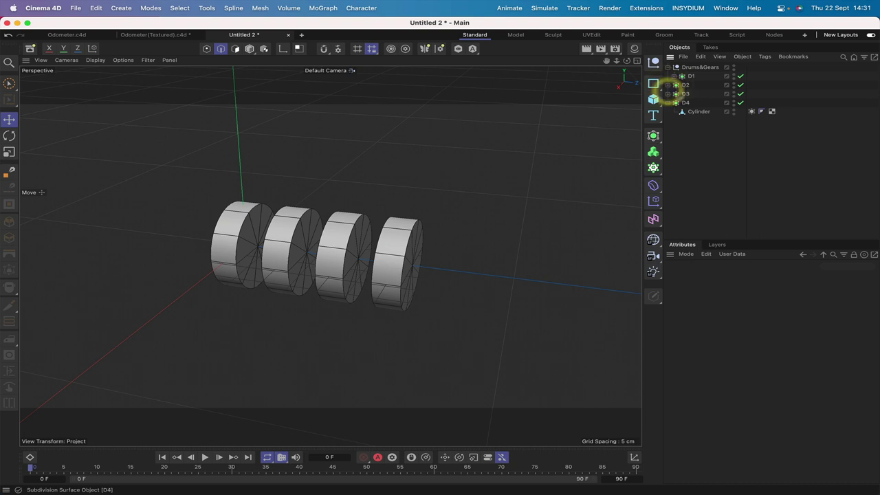
{"action": "left_click", "coordinate": [688, 85]}
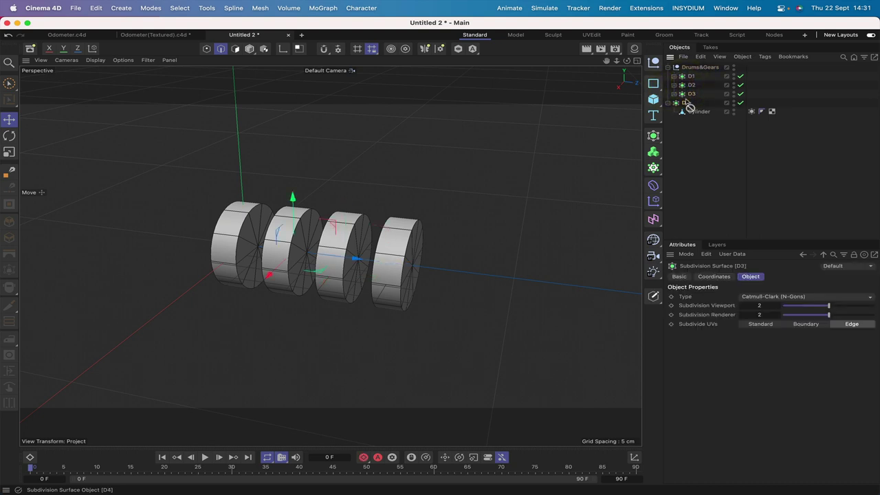
{"action": "left_click_drag", "start_coordinate": [686, 101], "coordinate": [686, 103]}
{"action": "left_click", "coordinate": [684, 102]}
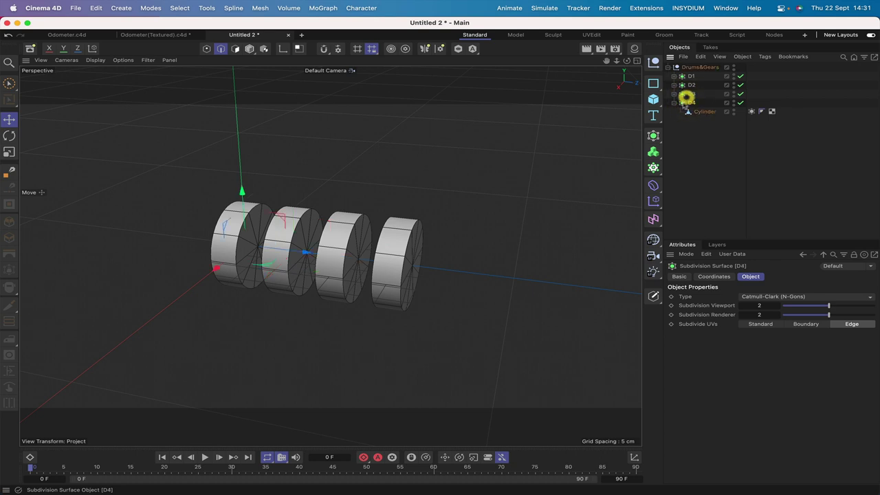
{"action": "left_click", "coordinate": [674, 103]}
{"action": "left_click", "coordinate": [675, 94]}
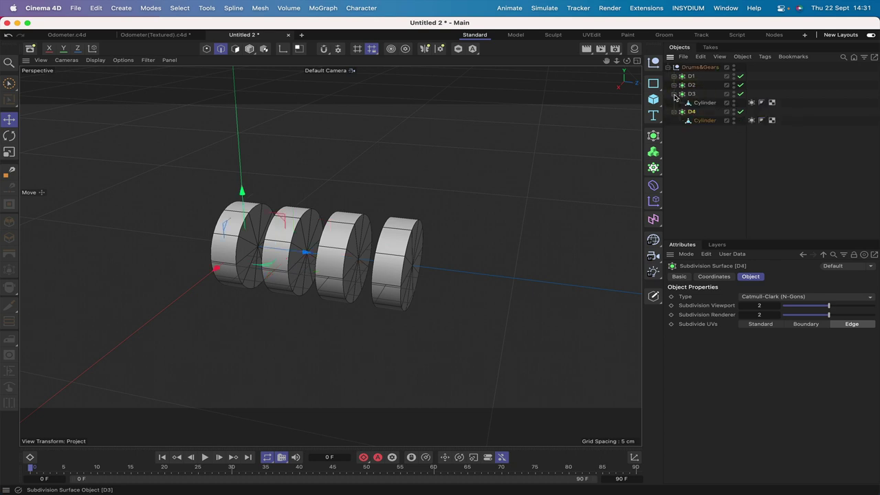
{"action": "left_click", "coordinate": [675, 84]}
{"action": "left_click", "coordinate": [675, 76]}
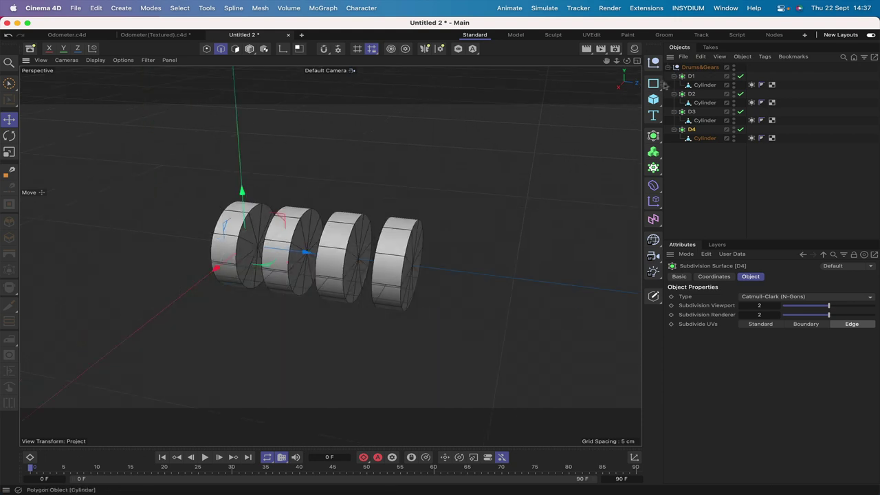
Add a Star spline with a 6 cm inner radius, a 7 cm outer radius and 36 points.
{"action": "left_click", "coordinate": [654, 84]}
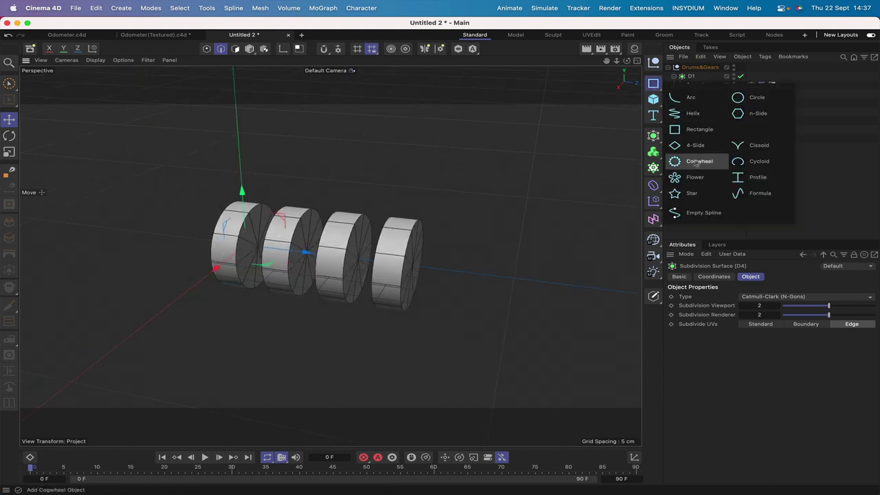
{"action": "left_click", "coordinate": [692, 193]}
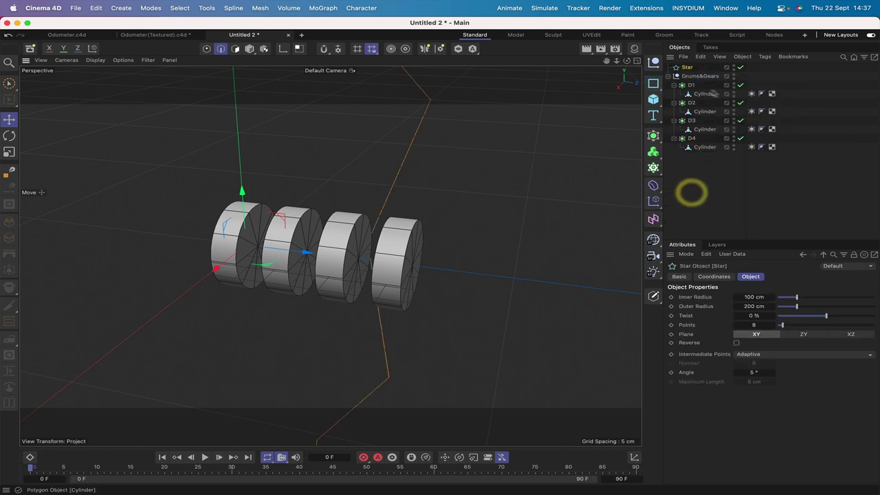
{"action": "left_click", "coordinate": [750, 296]}
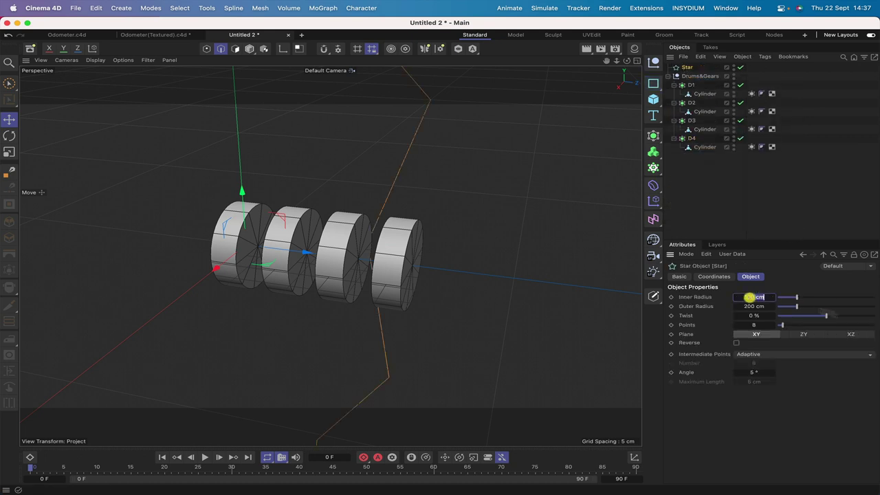
{"action": "type", "text": "6"}
{"action": "left_click", "coordinate": [755, 306]}
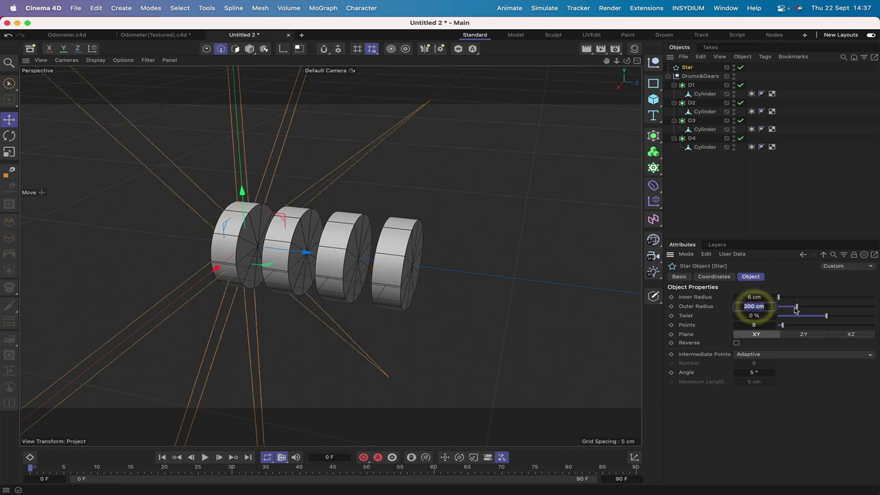
{"action": "type", "text": "7"}
{"action": "key", "text": "Return"}
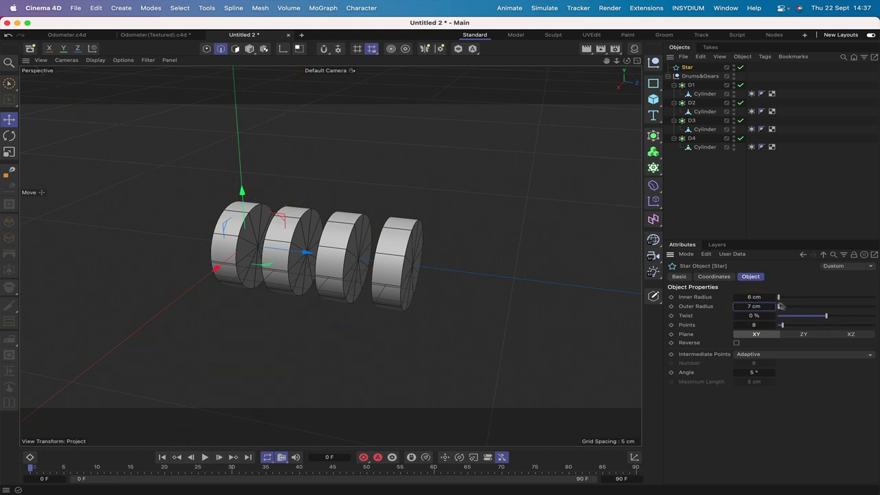
{"action": "left_click", "coordinate": [756, 325]}
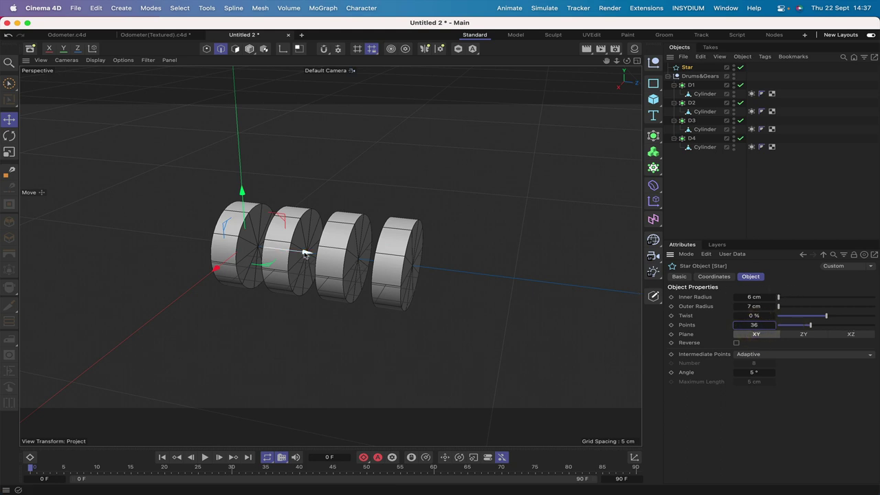
Move the Star spline along Z to the outer face of drum D1, setting its Z position to 35 cm.
{"action": "left_click_drag", "start_coordinate": [306, 252], "coordinate": [496, 276]}
{"action": "left_click", "coordinate": [713, 275]}
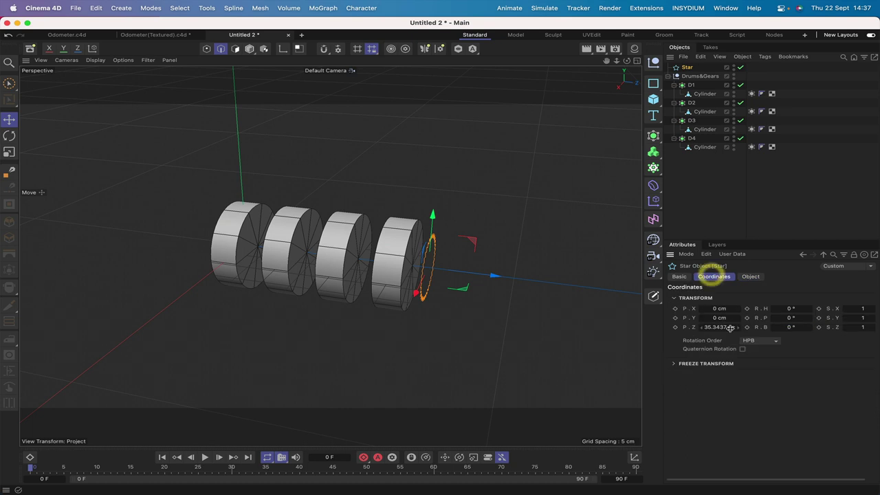
{"action": "left_click", "coordinate": [718, 327]}
{"action": "type", "text": "35"}
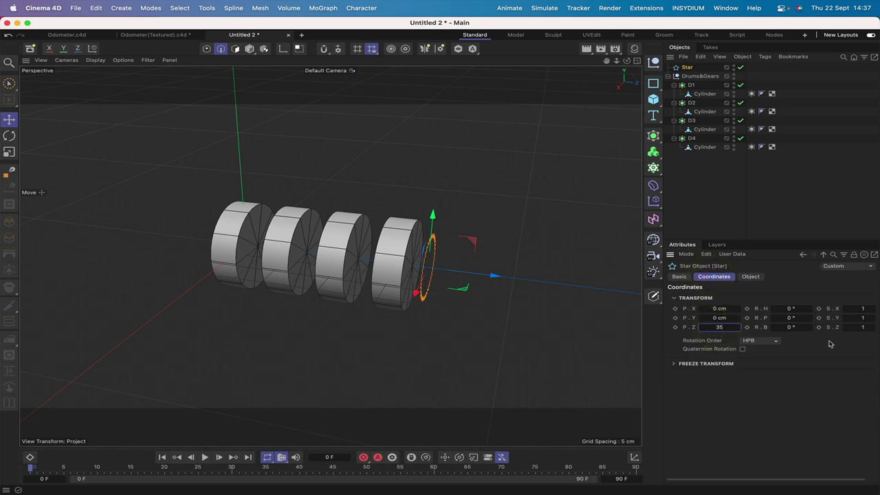
{"action": "key", "text": "Return"}
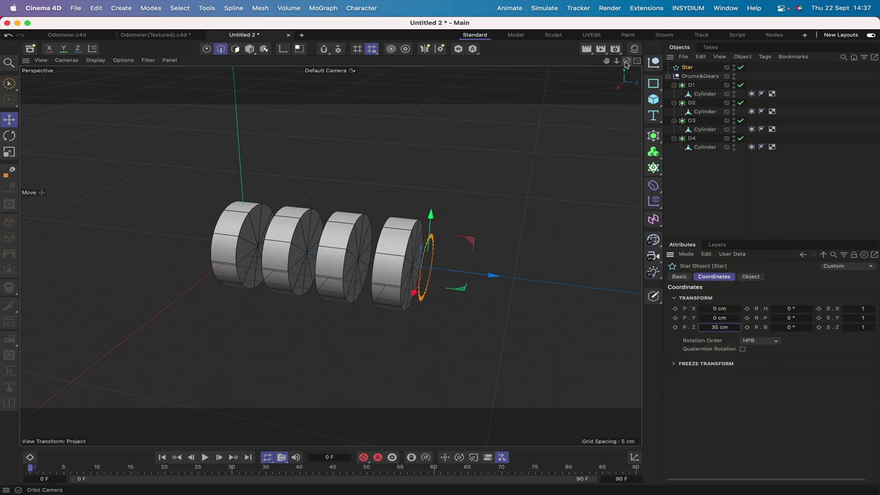
Place the Star spline inside an Extrude object and set the extrusion offset to 1 cm.
{"action": "left_click_drag", "start_coordinate": [626, 61], "coordinate": [564, 65]}
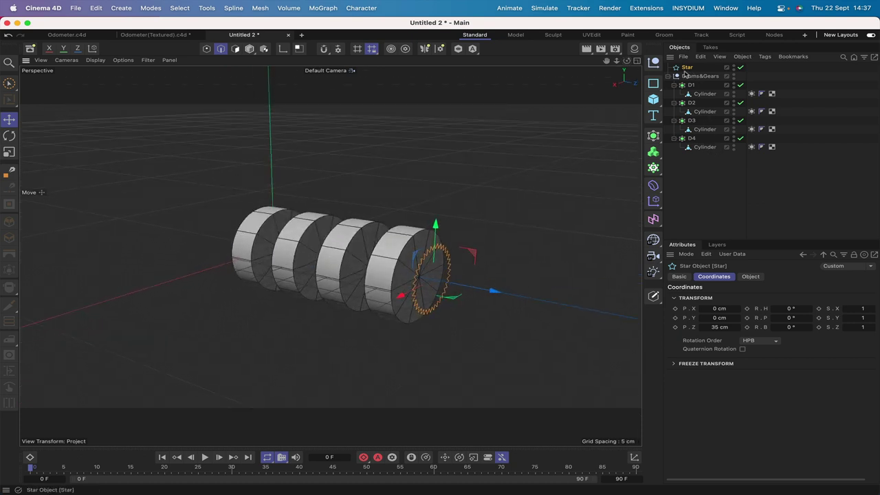
{"action": "left_click", "coordinate": [653, 136]}
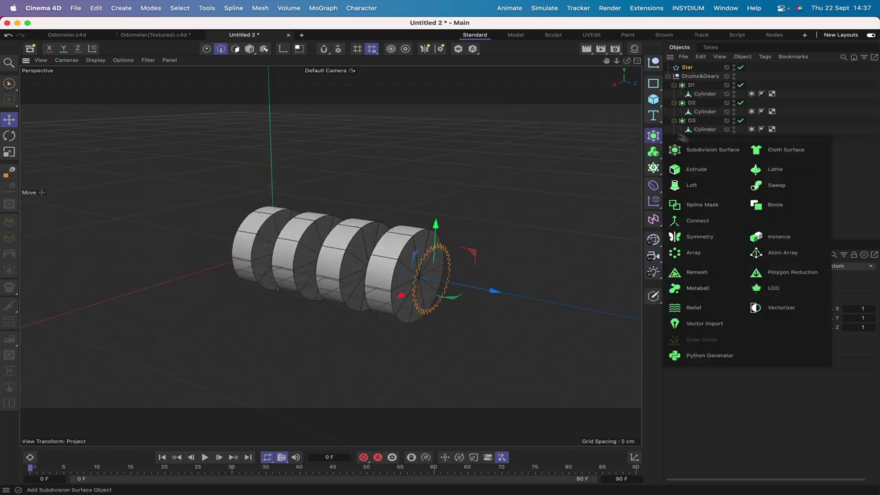
{"action": "left_click", "coordinate": [696, 168], "text": "alt"}
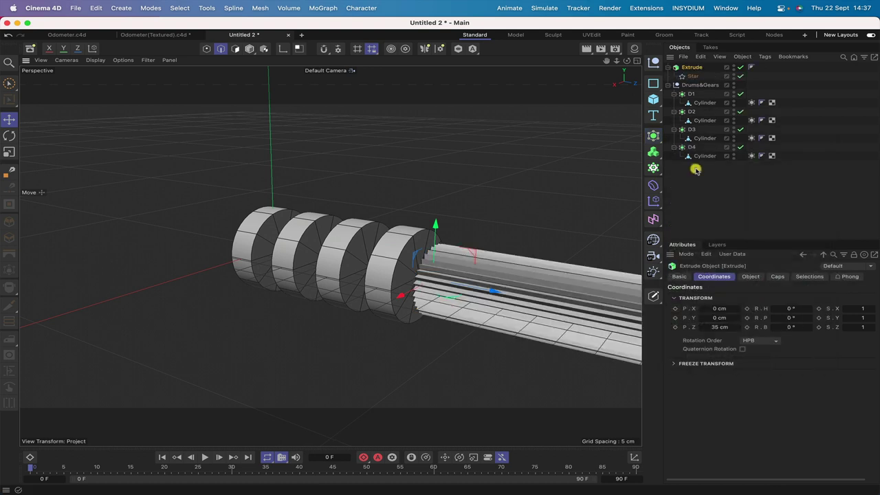
{"action": "left_click", "coordinate": [751, 276]}
{"action": "left_click", "coordinate": [754, 305]}
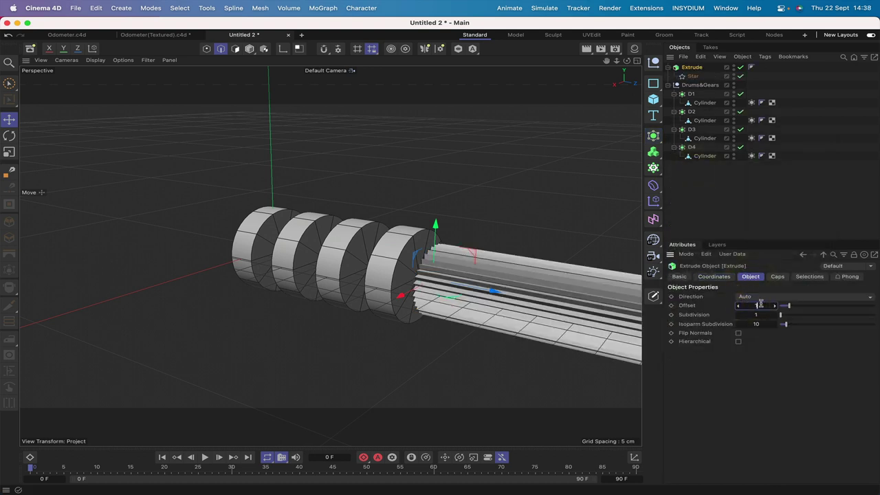
{"action": "type", "text": "1"}
{"action": "key", "text": "Return"}
Set the size of the round bevels on both caps of the extruded star gear to 0.1 cm.
{"action": "left_click", "coordinate": [777, 277]}
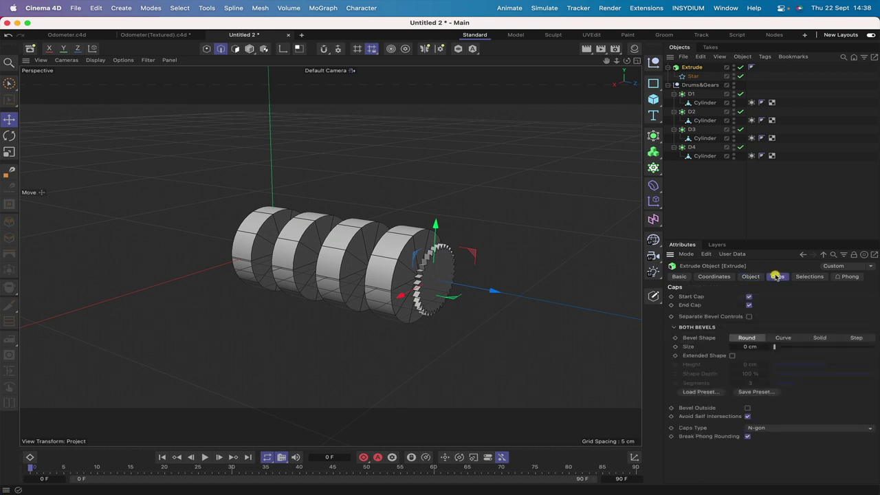
{"action": "left_click", "coordinate": [748, 347]}
{"action": "type", "text": "0.1"}
{"action": "key", "text": "Return"}
Add a Cylinder primitive and set its radius to 0.8 cm and its height to 10 cm.
{"action": "left_click_drag", "start_coordinate": [626, 61], "coordinate": [580, 25]}
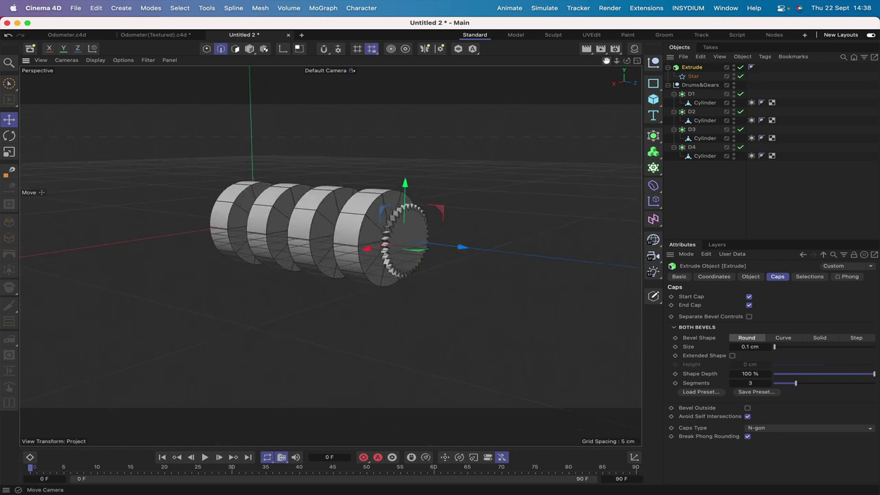
{"action": "scroll", "coordinate": [443, 255], "scroll_direction": "up", "scroll_amount": 5}
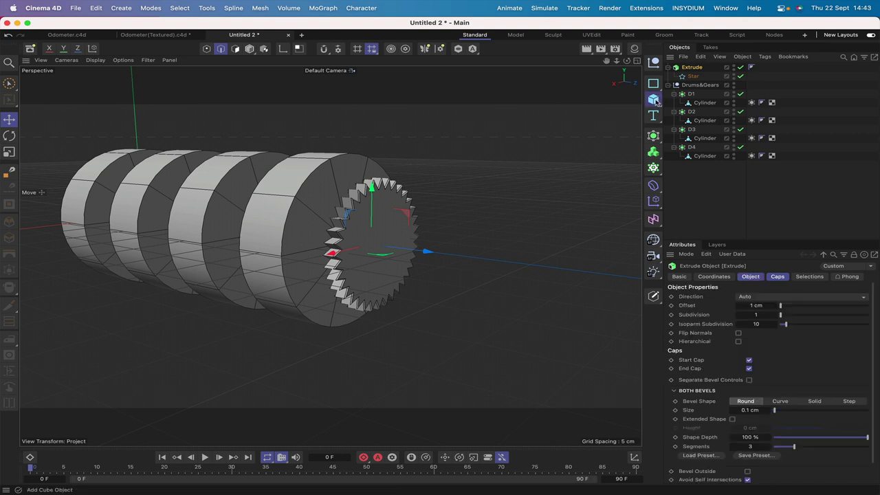
{"action": "left_click", "coordinate": [656, 101]}
{"action": "left_click", "coordinate": [751, 115]}
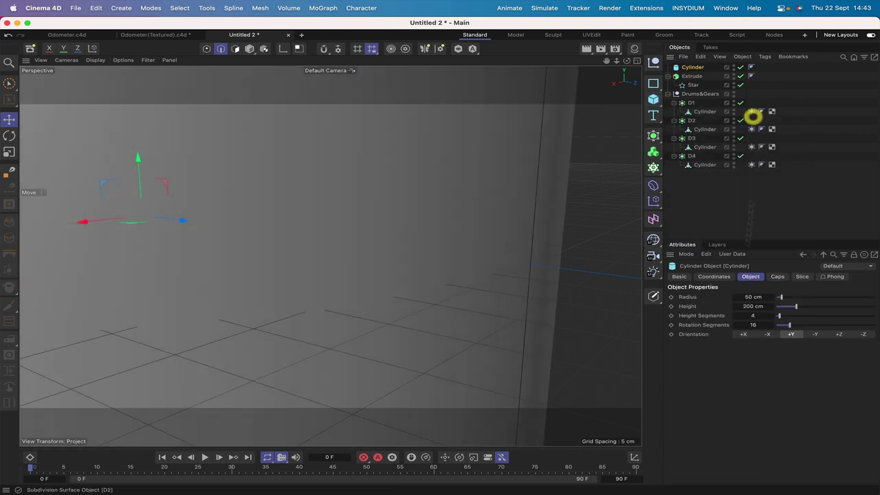
{"action": "double_click", "coordinate": [754, 296]}
{"action": "key", "text": "BackSpace"}
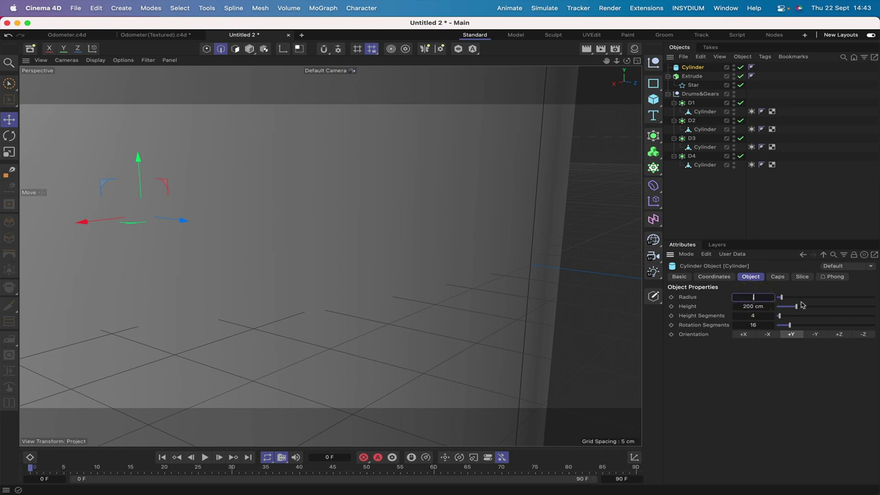
{"action": "type", "text": ".8"}
{"action": "key", "text": "Return"}
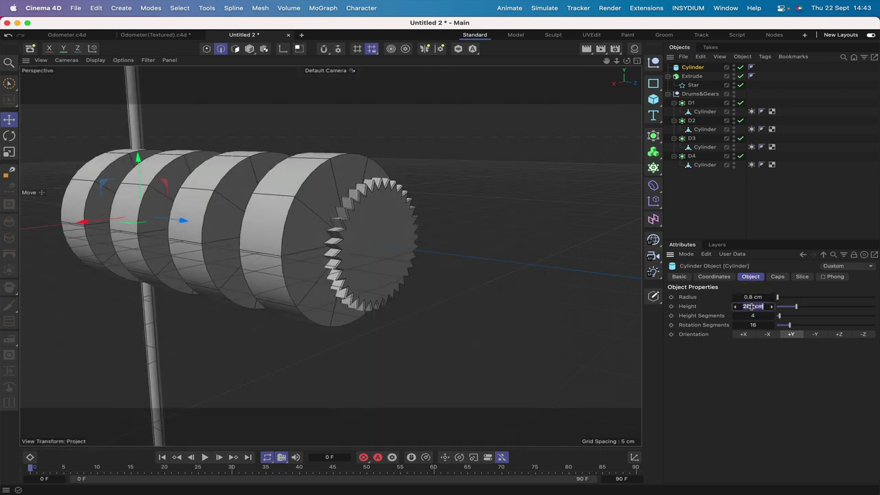
{"action": "double_click", "coordinate": [752, 305]}
{"action": "type", "text": "10"}
{"action": "key", "text": "Return"}
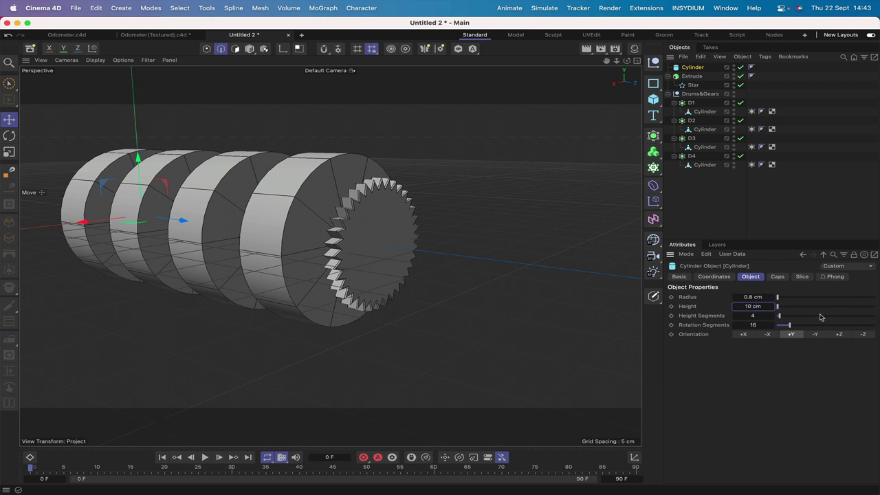
Set the new cylinder's height segments to 1 and its orientation to +X.
{"action": "double_click", "coordinate": [753, 315]}
{"action": "type", "text": "1"}
{"action": "left_click", "coordinate": [742, 335]}
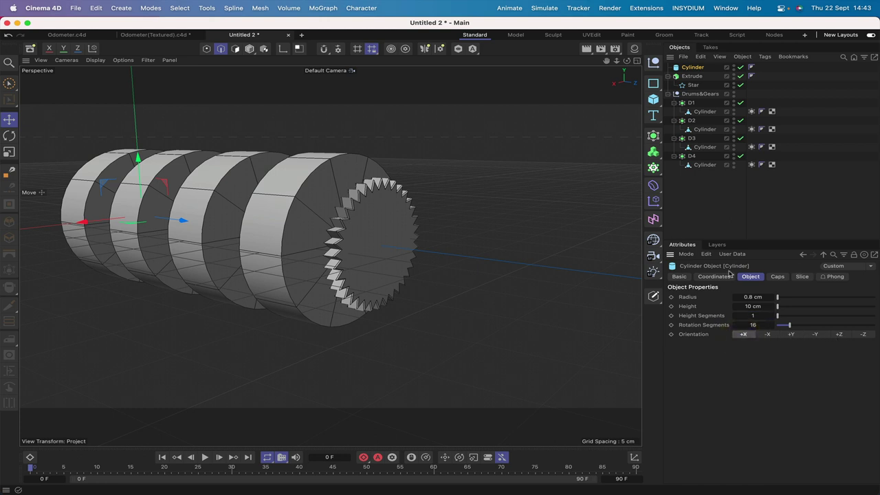
Set the cylinder's Z position to 35.5 cm and move it below the star gear, to about X 3.7 cm and Y -9.2 cm.
{"action": "left_click", "coordinate": [715, 276]}
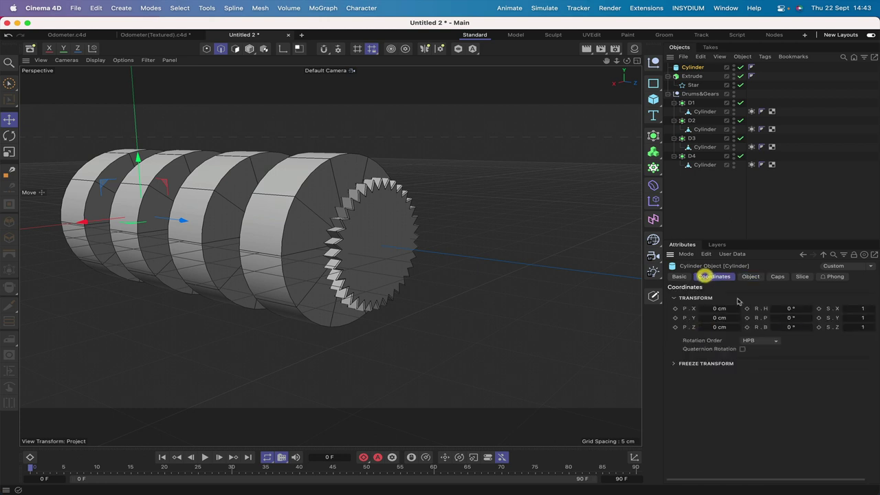
{"action": "left_click", "coordinate": [717, 329]}
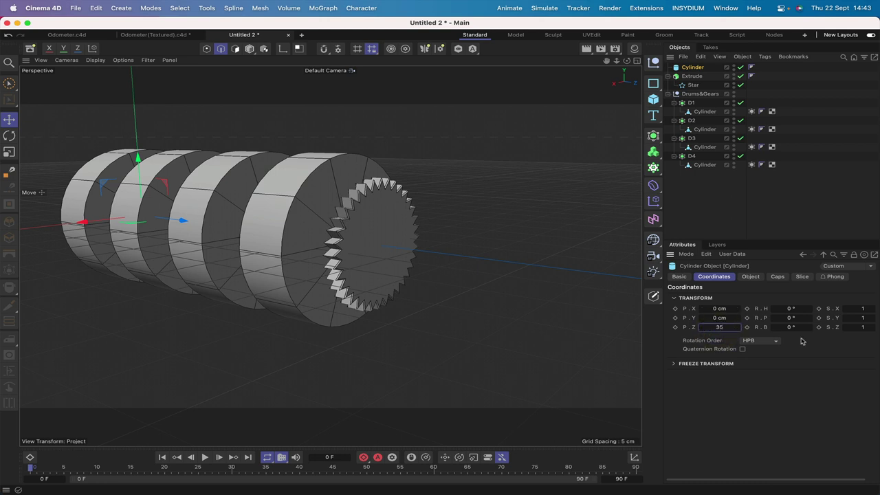
{"action": "key", "text": "Return"}
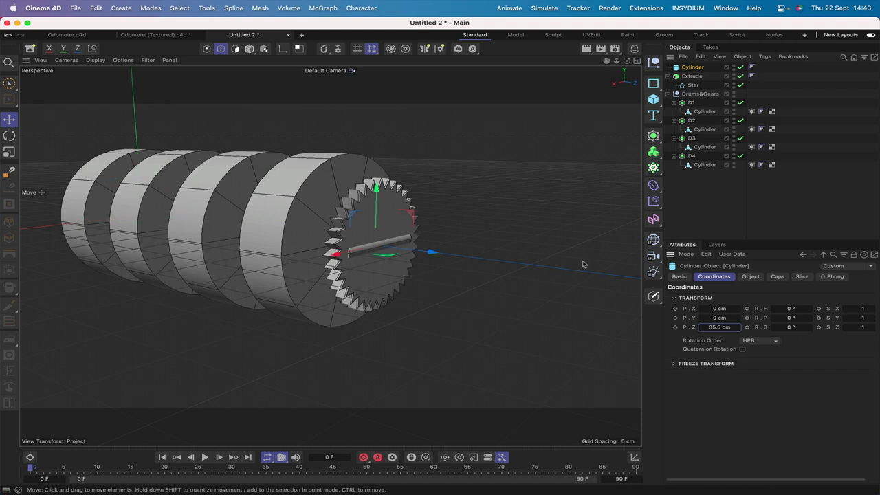
{"action": "left_click_drag", "start_coordinate": [376, 190], "coordinate": [379, 276]}
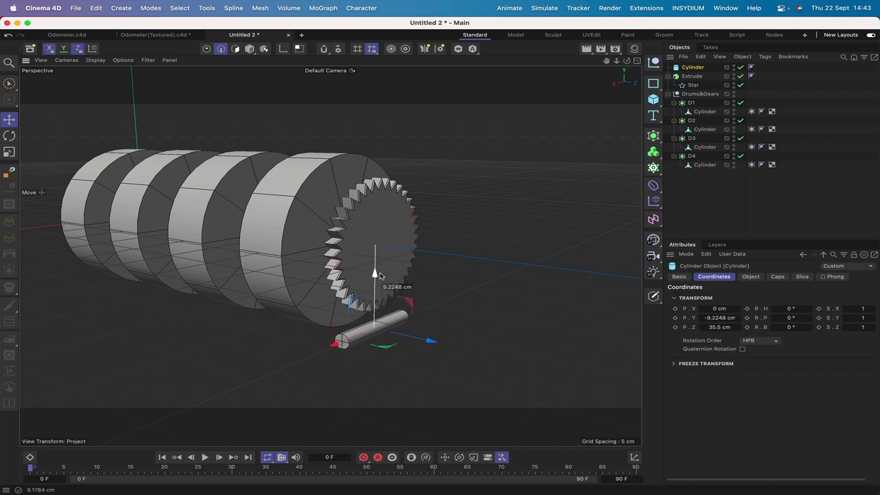
{"action": "left_click_drag", "start_coordinate": [339, 341], "coordinate": [314, 354]}
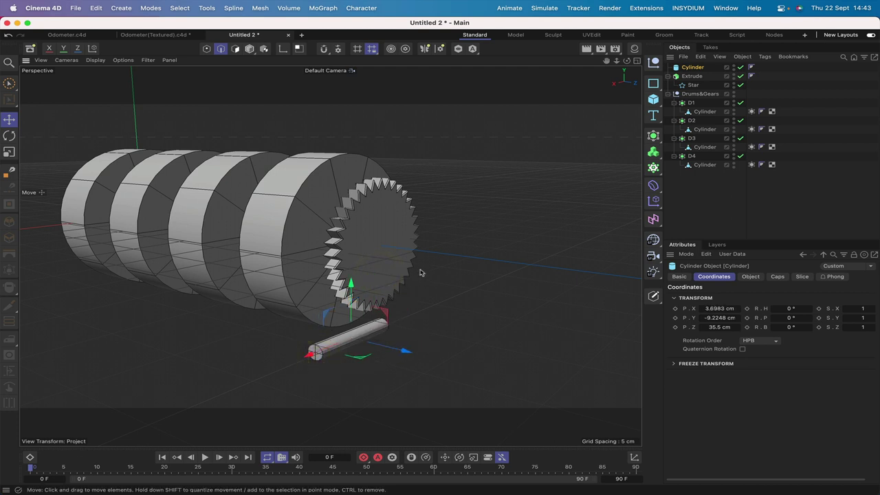
Enable the fillet on the cylinder's caps and set its radius to 0.1 cm.
{"action": "left_click", "coordinate": [775, 277]}
{"action": "left_click", "coordinate": [712, 317]}
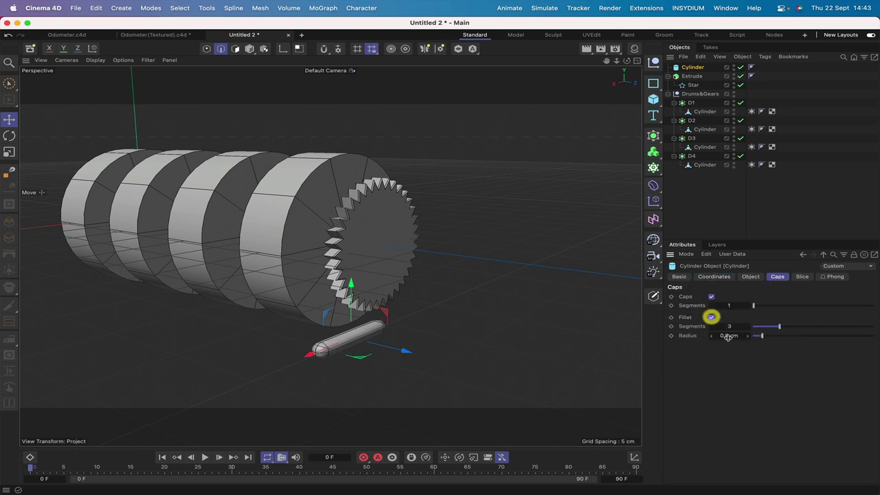
{"action": "double_click", "coordinate": [727, 334]}
{"action": "type", "text": "0.1"}
{"action": "key", "text": "Return"}
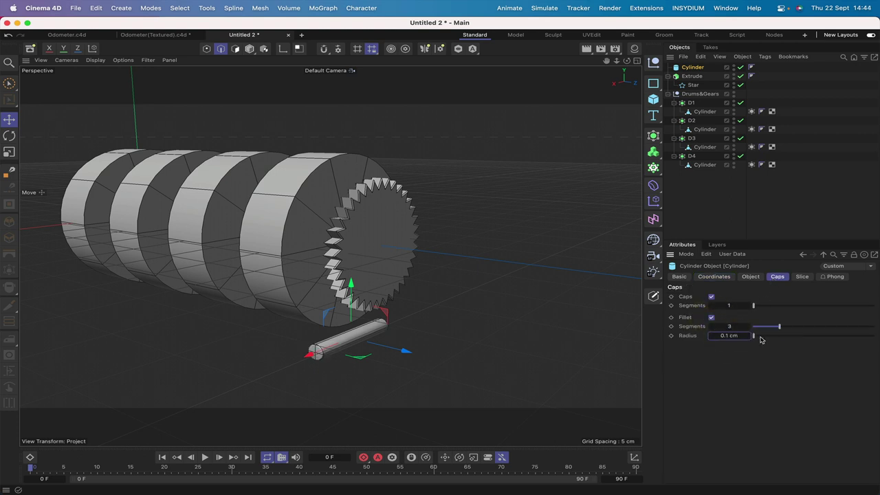
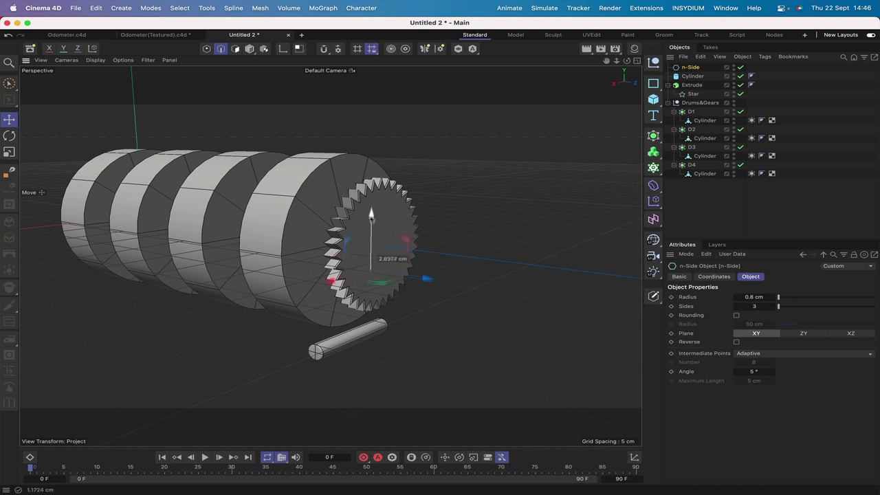
Move the three-sided n-Side spline below the star gear, next to the small cylinder.
{"action": "left_click_drag", "start_coordinate": [331, 332], "coordinate": [315, 349]}
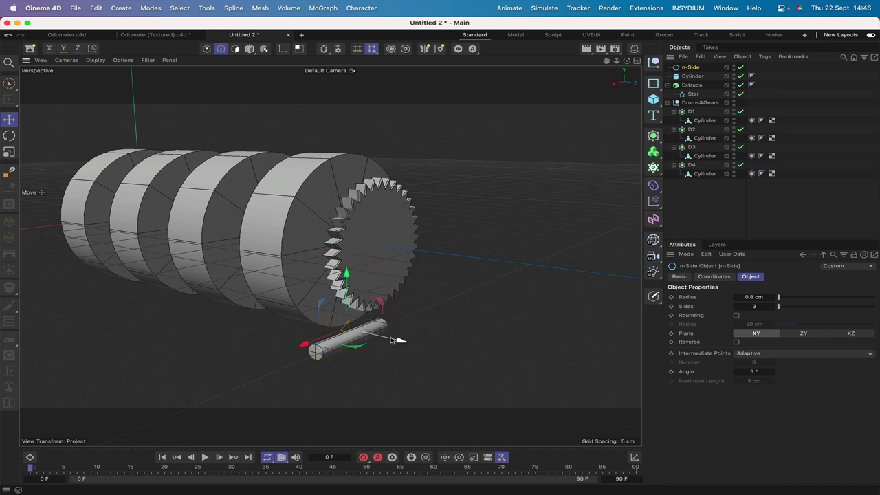
{"action": "left_click_drag", "start_coordinate": [401, 340], "coordinate": [412, 341]}
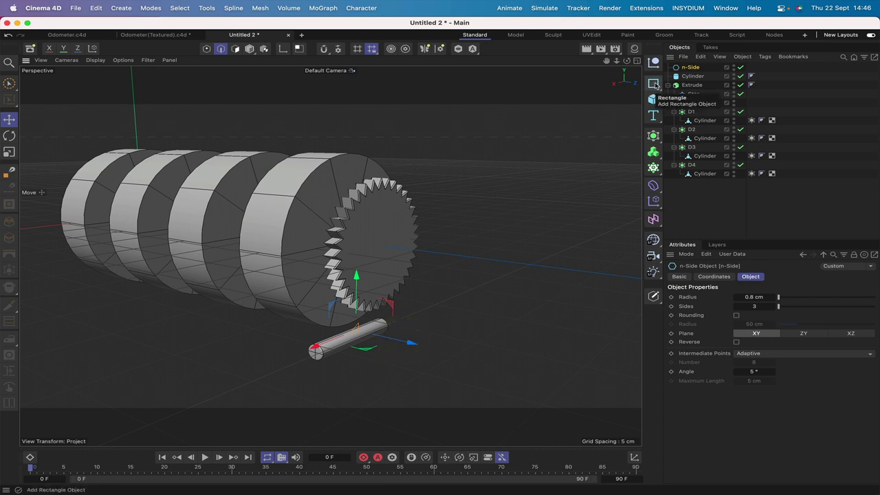
Add a Helix spline with 1 cm start and end radii, a 1440° end angle, a 4.5 cm height and the ZY plane.
{"action": "left_click_drag", "start_coordinate": [656, 87], "coordinate": [695, 114]}
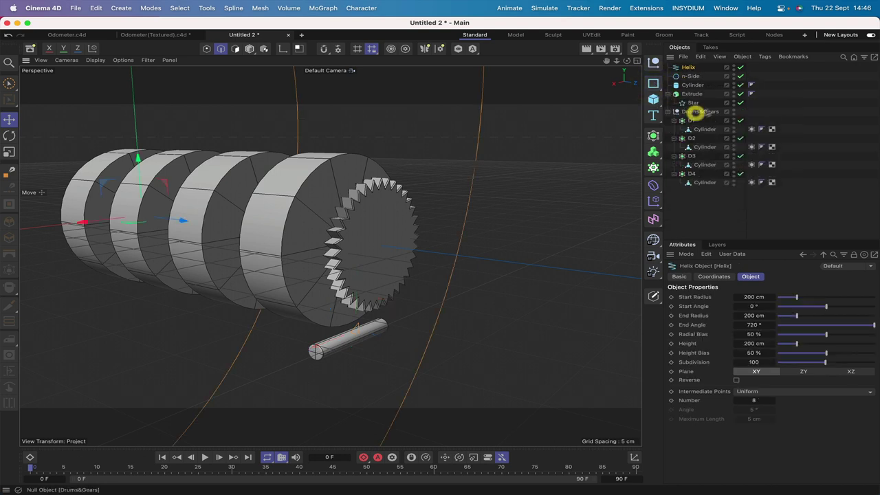
{"action": "left_click", "coordinate": [753, 297]}
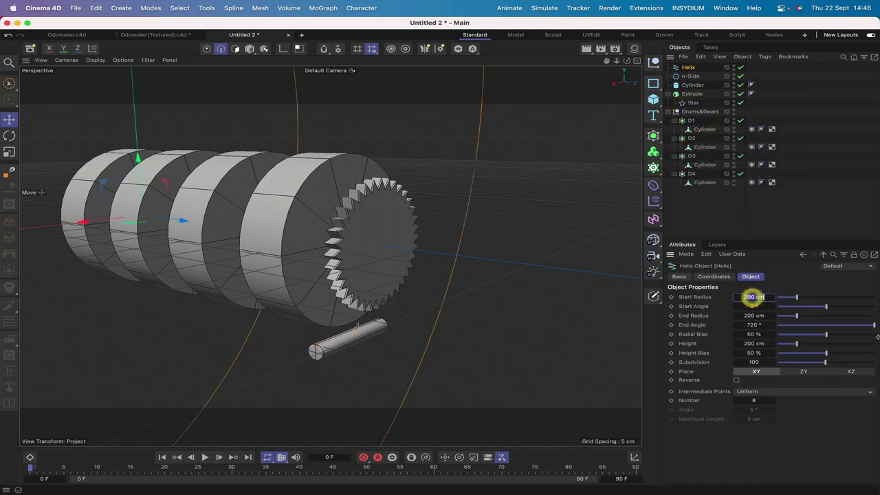
{"action": "type", "text": "1"}
{"action": "left_click", "coordinate": [744, 316]}
{"action": "type", "text": "1"}
{"action": "key", "text": "Return"}
{"action": "left_click", "coordinate": [762, 325]}
{"action": "type", "text": "1"}
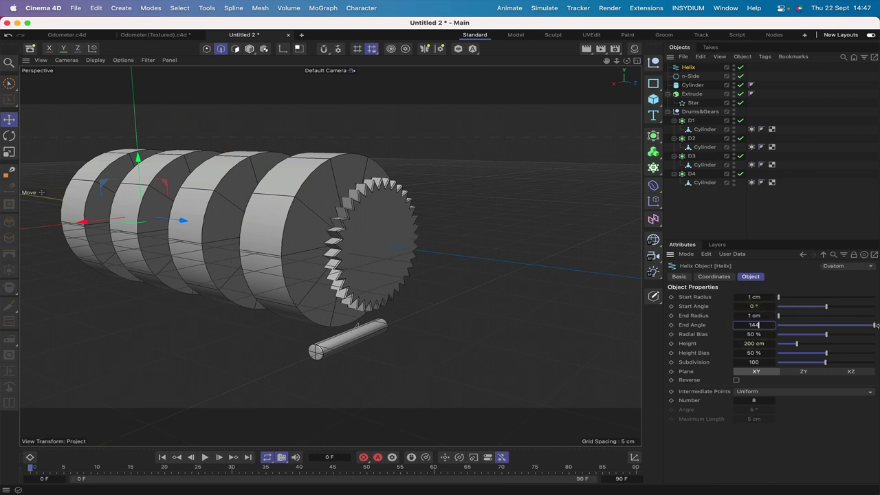
{"action": "left_click", "coordinate": [753, 344]}
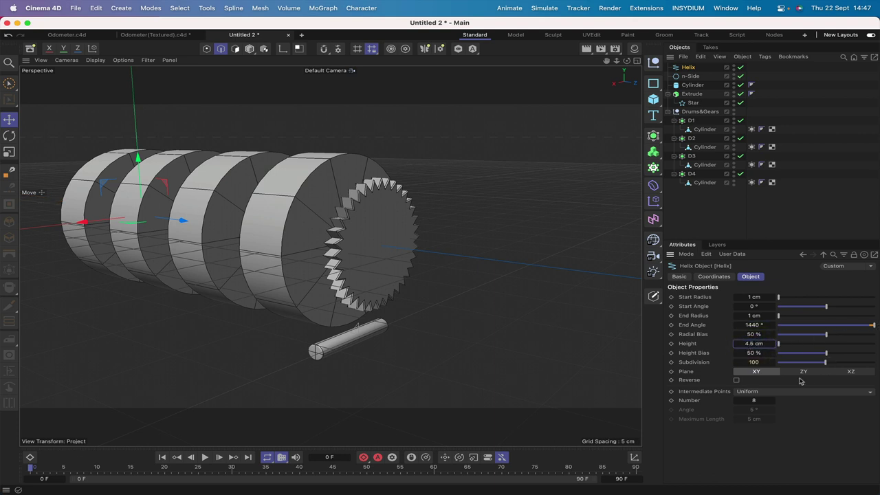
{"action": "left_click", "coordinate": [802, 373]}
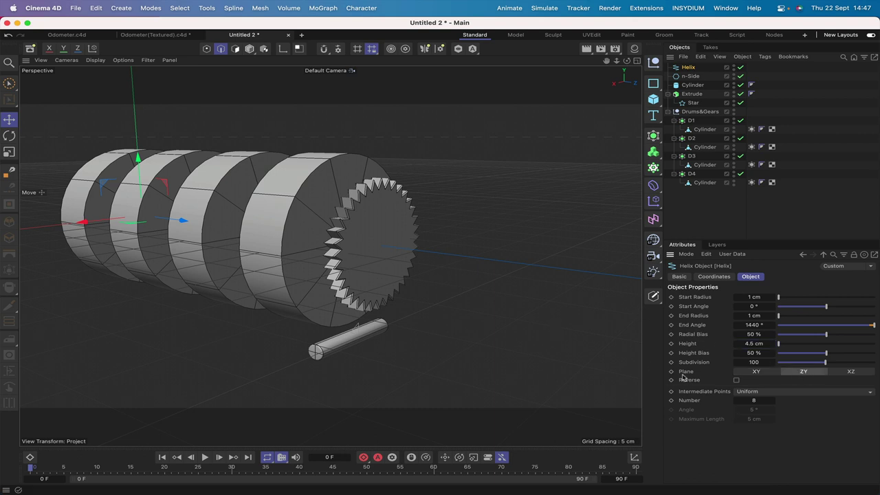
Make the Helix a child of the small cylinder and set its X, Y and Z positions to 0 cm.
{"action": "left_click_drag", "start_coordinate": [183, 220], "coordinate": [447, 276]}
{"action": "left_click_drag", "start_coordinate": [397, 210], "coordinate": [395, 265]}
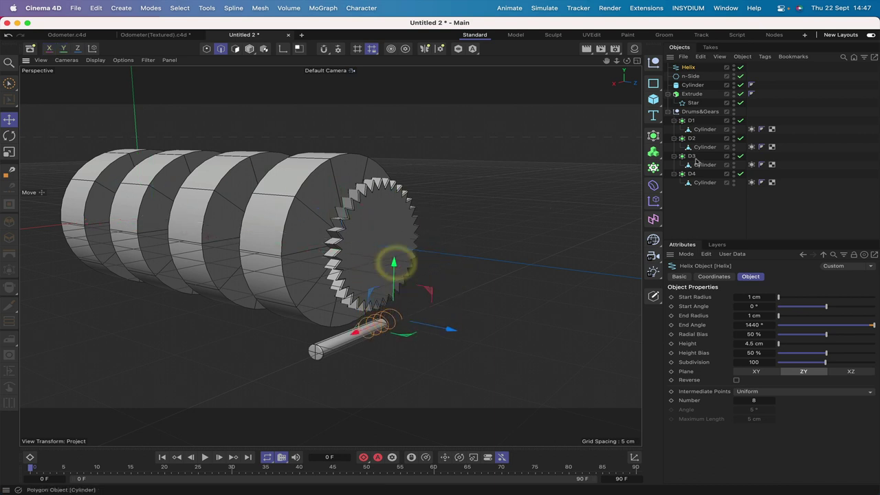
{"action": "left_click_drag", "start_coordinate": [688, 86], "coordinate": [697, 82]}
{"action": "left_click", "coordinate": [713, 277]}
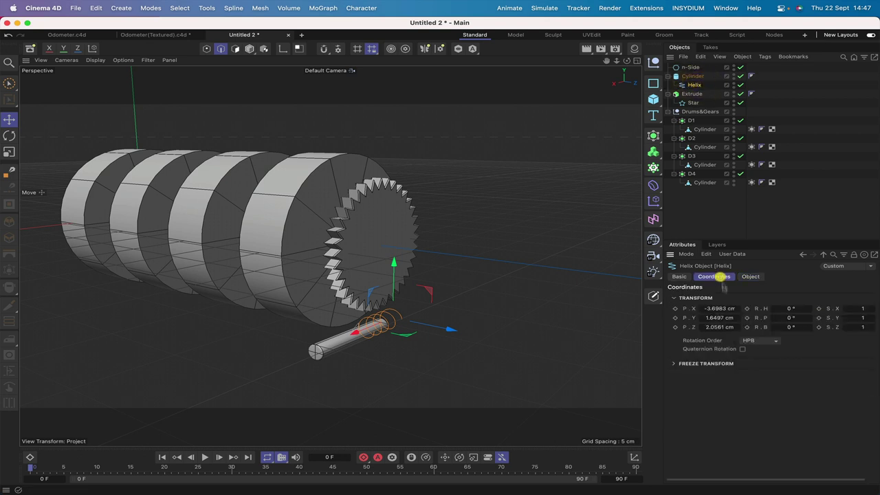
{"action": "double_click", "coordinate": [719, 309]}
{"action": "type", "text": "0"}
{"action": "key", "text": "Return"}
{"action": "double_click", "coordinate": [719, 317]}
{"action": "type", "text": "0"}
{"action": "key", "text": "Return"}
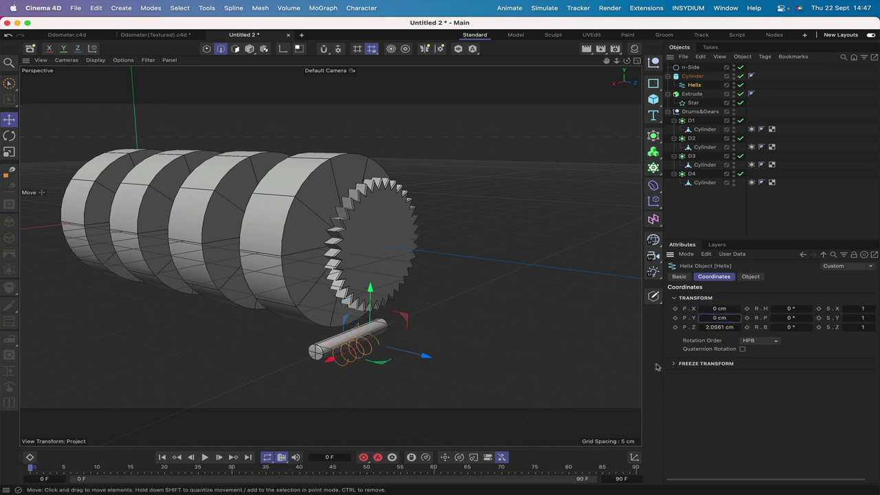
{"action": "double_click", "coordinate": [711, 328]}
{"action": "type", "text": "0"}
{"action": "key", "text": "Return"}
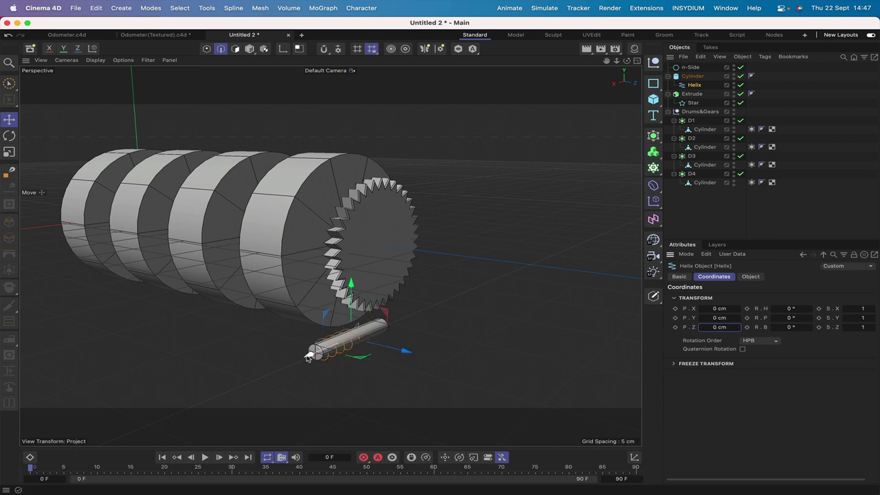
Move the Helix along X to about -7.5 cm at the cylinder's far end and place a duplicate at about -8 cm.
{"action": "left_click_drag", "start_coordinate": [308, 355], "coordinate": [363, 338]}
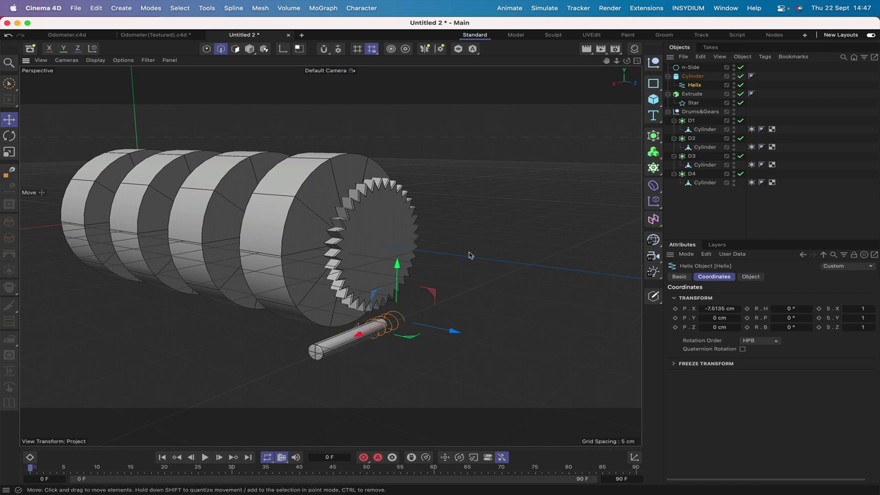
{"action": "left_click_drag", "start_coordinate": [365, 334], "coordinate": [354, 337], "text": "ctrl"}
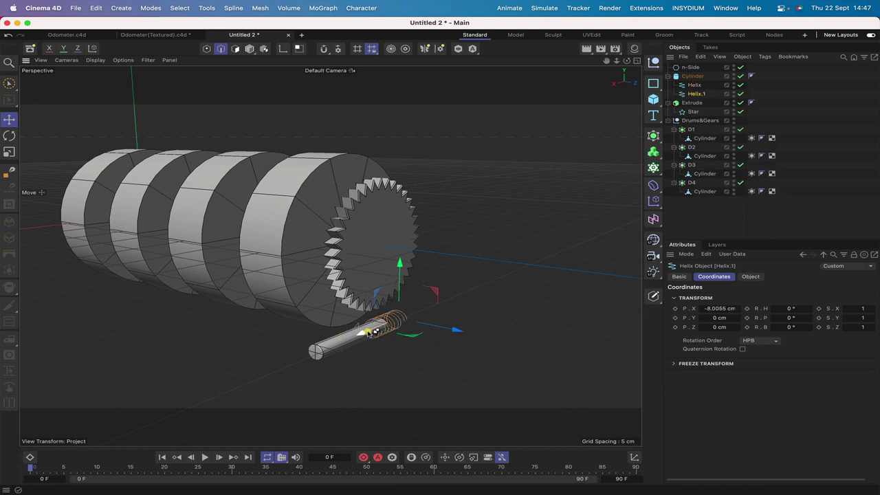
Nest the n-Side above the two helices under the small cylinder and place all three splines inside a Sweep object.
{"action": "left_click_drag", "start_coordinate": [691, 67], "coordinate": [699, 82]}
{"action": "left_click", "coordinate": [696, 93], "text": "shift"}
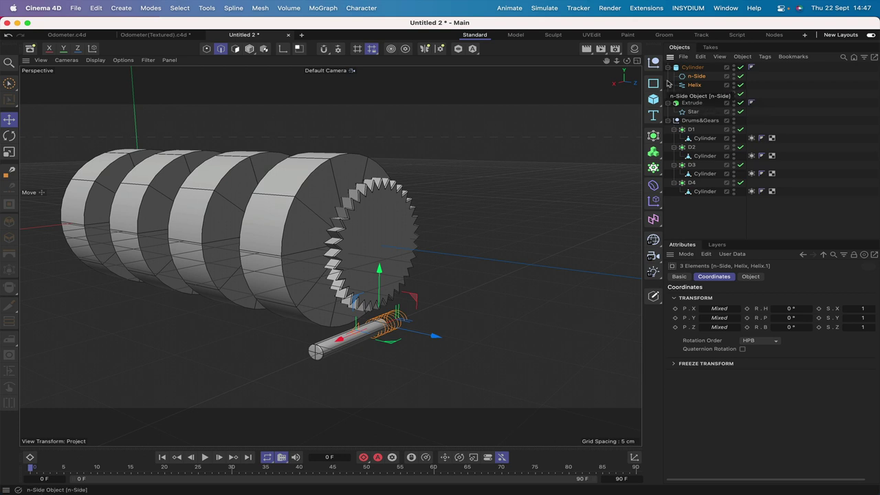
{"action": "left_click_drag", "start_coordinate": [655, 135], "coordinate": [701, 139]}
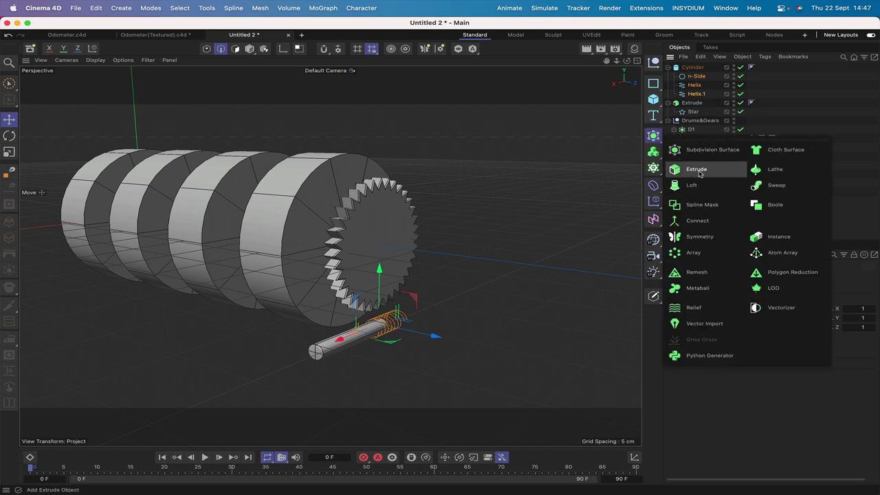
{"action": "left_click", "coordinate": [768, 180], "text": "alt"}
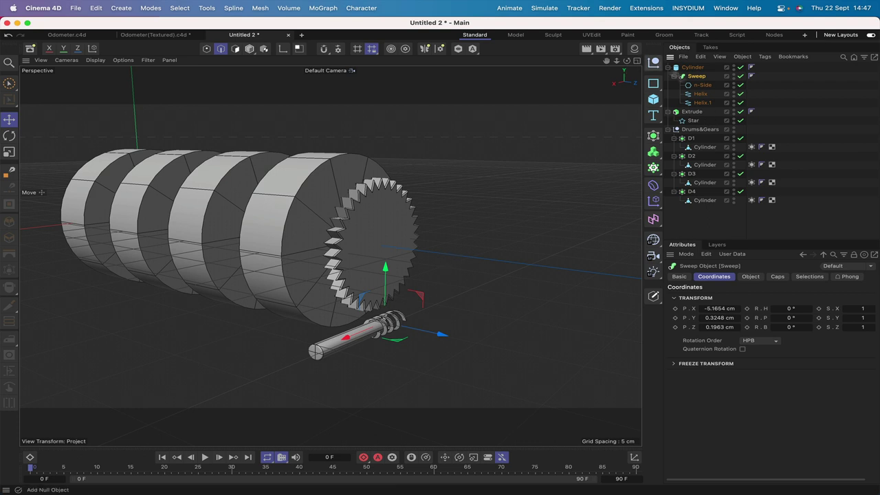
Turn off Constant Cross Section, Banking and Use Rail Scale for the Sweep object.
{"action": "key", "text": "o"}
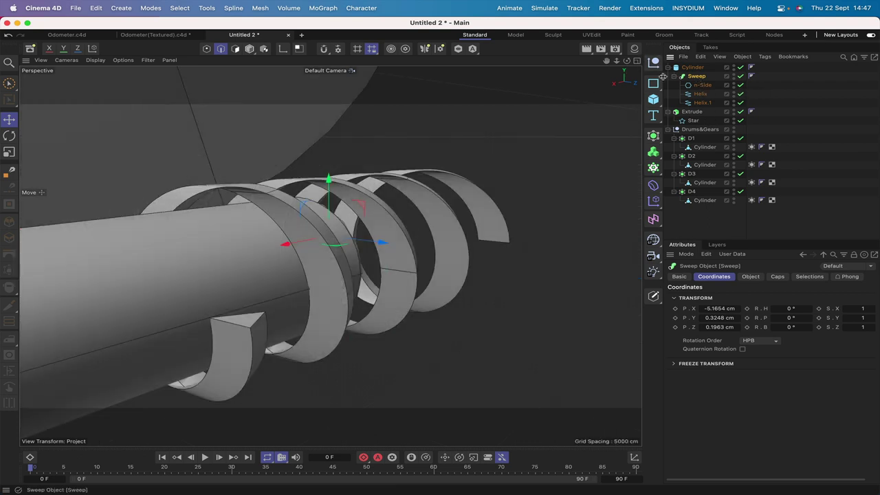
{"action": "left_click_drag", "start_coordinate": [627, 62], "coordinate": [440, 258]}
{"action": "left_click_drag", "start_coordinate": [626, 60], "coordinate": [330, 256]}
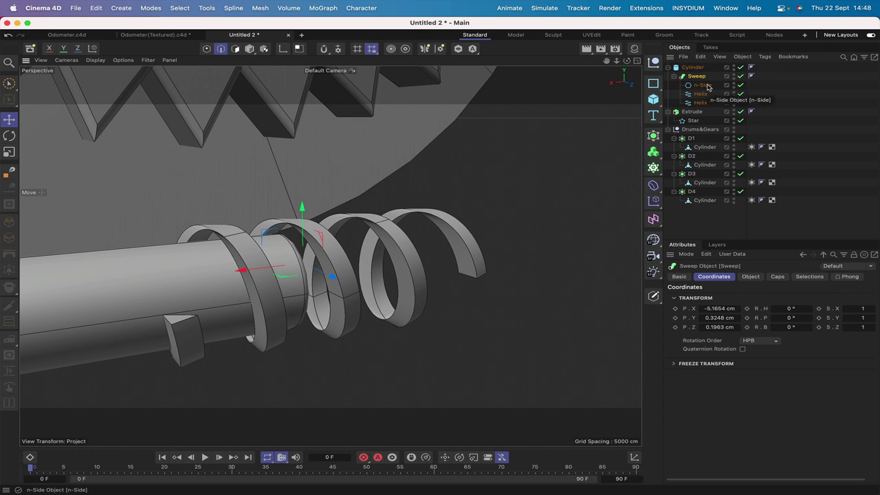
{"action": "left_click", "coordinate": [751, 276]}
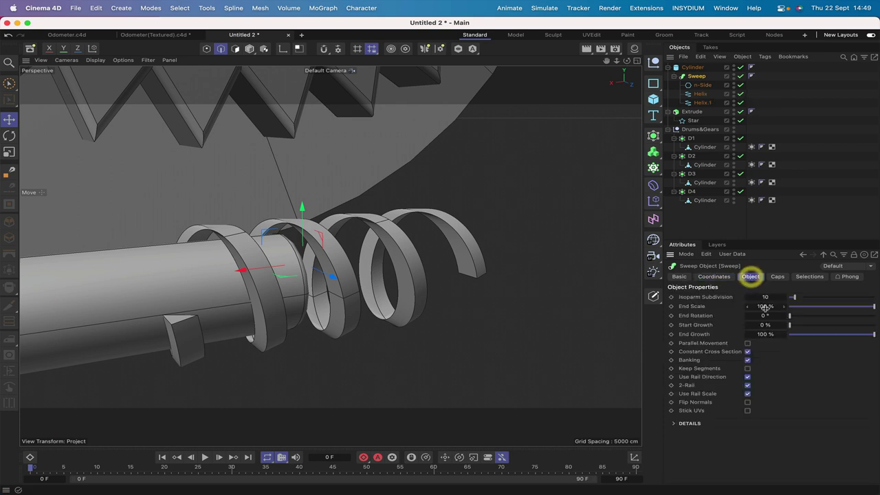
{"action": "left_click", "coordinate": [747, 360]}
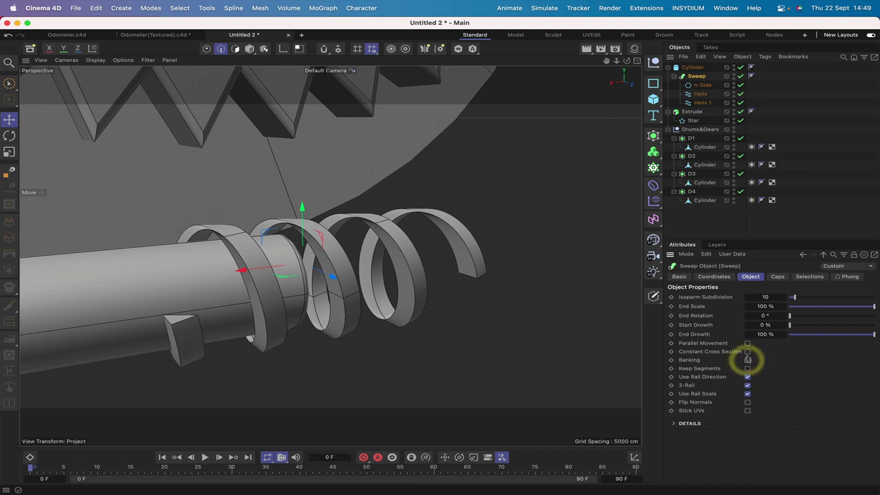
{"action": "left_click", "coordinate": [747, 394]}
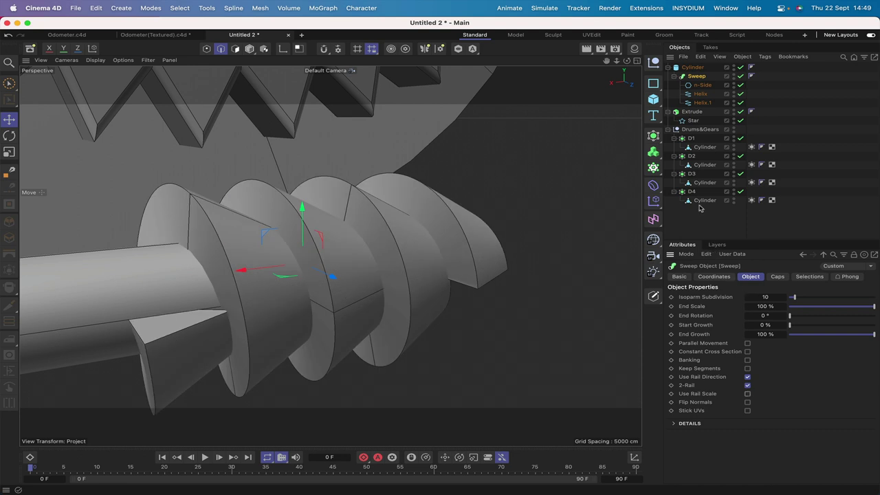
Show the worm gear in the front view and set its display to Gouraud Shading (Lines) with Isoparms.
{"action": "key", "text": "F3"}
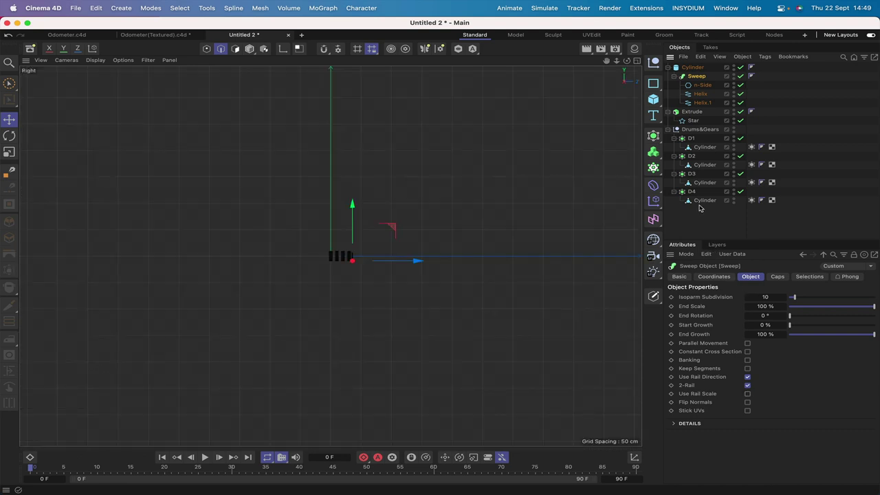
{"action": "key", "text": "F4"}
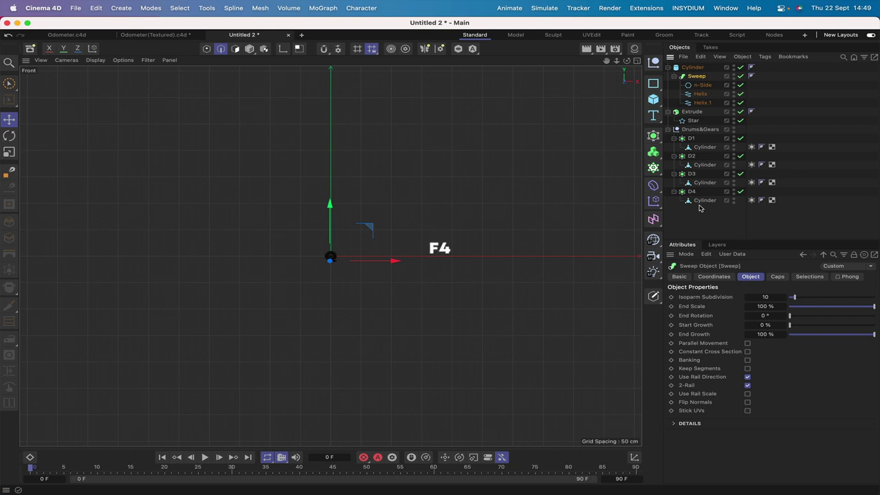
{"action": "key", "text": "h"}
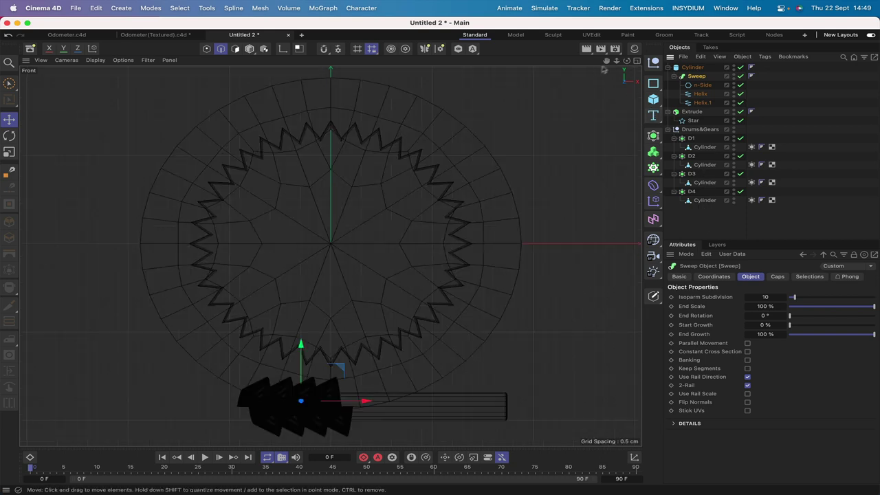
{"action": "left_click_drag", "start_coordinate": [606, 61], "coordinate": [445, 166]}
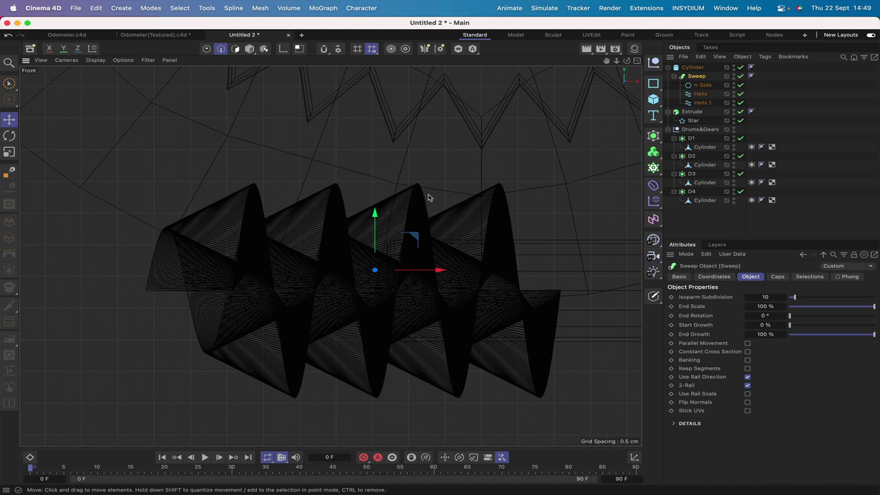
{"action": "left_click", "coordinate": [96, 60]}
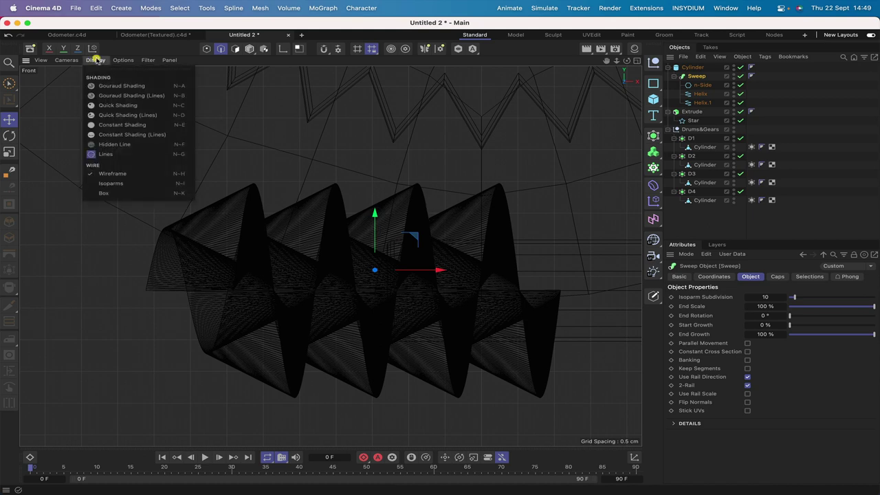
{"action": "left_click", "coordinate": [104, 96]}
{"action": "left_click", "coordinate": [95, 60]}
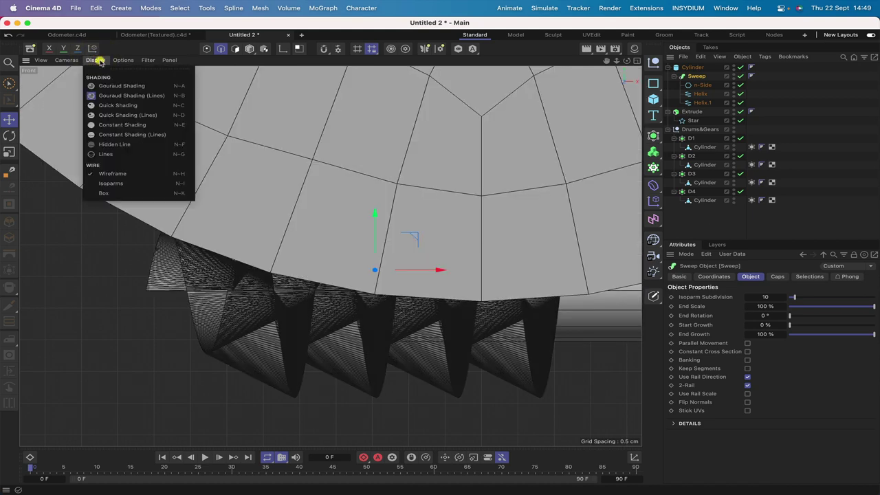
{"action": "left_click", "coordinate": [103, 183]}
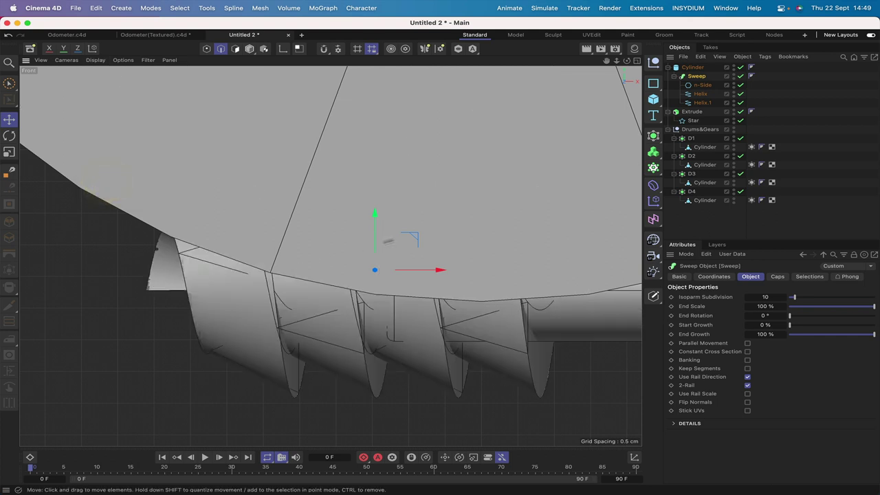
Change the viewport projection from Front to Back and frame the worm gear.
{"action": "left_click", "coordinate": [67, 60]}
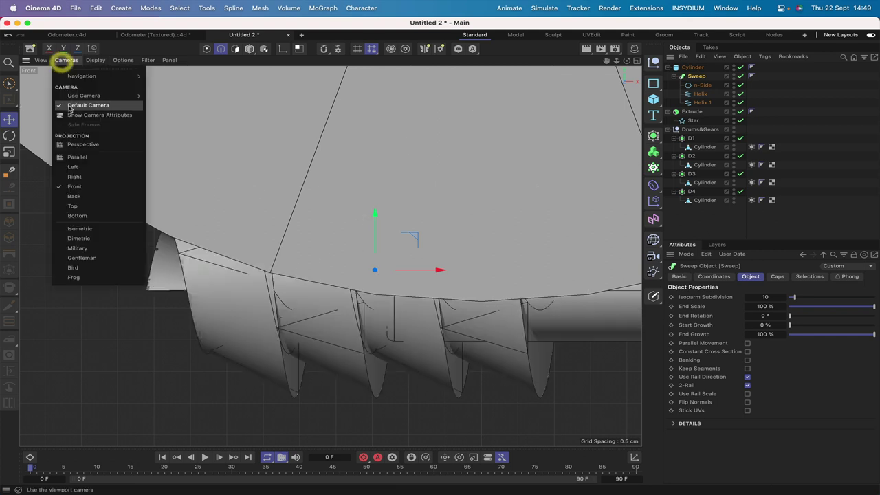
{"action": "left_click", "coordinate": [76, 196]}
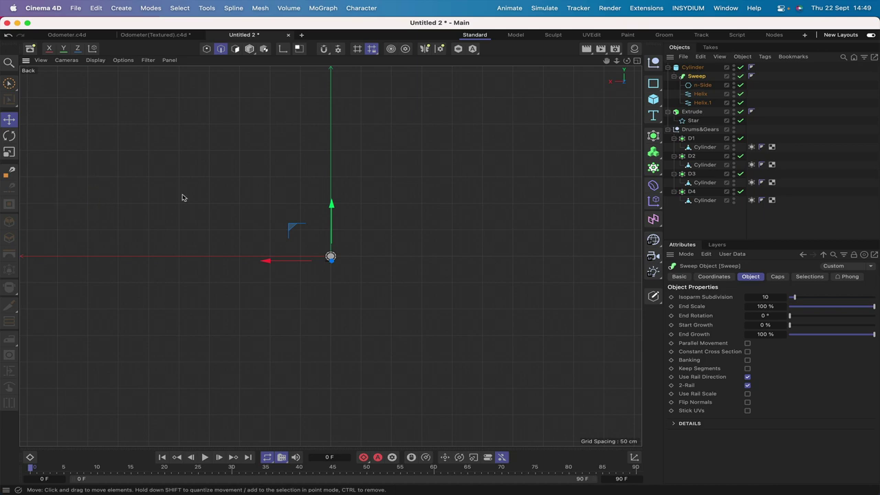
{"action": "key", "text": "h"}
{"action": "left_click_drag", "start_coordinate": [606, 64], "coordinate": [606, 62]}
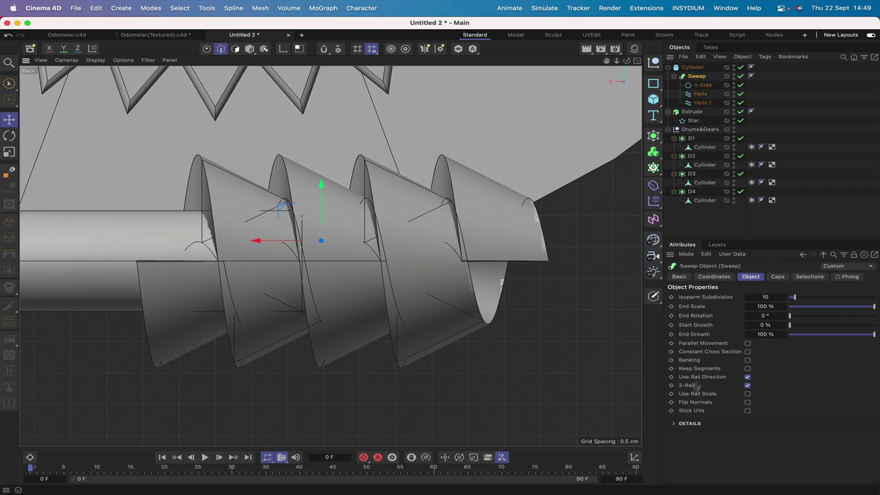
Raise both end points of the Sweep's Rotation curve slightly so the triangular thread points straight outward.
{"action": "left_click", "coordinate": [674, 424]}
{"action": "scroll", "coordinate": [802, 378], "scroll_direction": "down", "scroll_amount": 5}
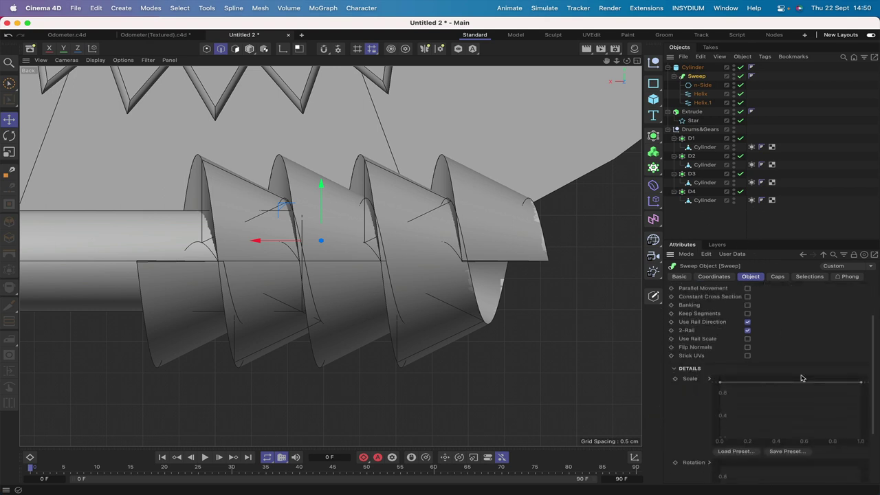
{"action": "scroll", "coordinate": [802, 378], "scroll_direction": "down", "scroll_amount": 2}
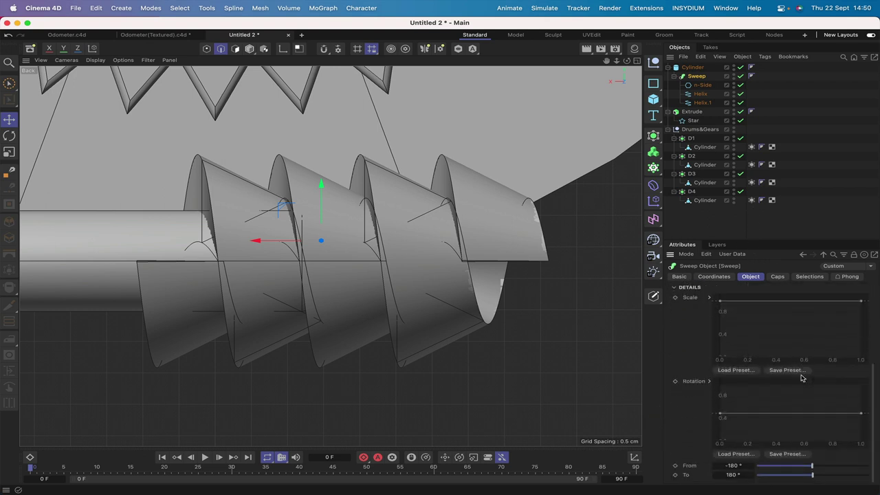
{"action": "left_click_drag", "start_coordinate": [720, 414], "coordinate": [719, 409]}
{"action": "left_click", "coordinate": [719, 409]}
{"action": "left_click_drag", "start_coordinate": [861, 415], "coordinate": [862, 409]}
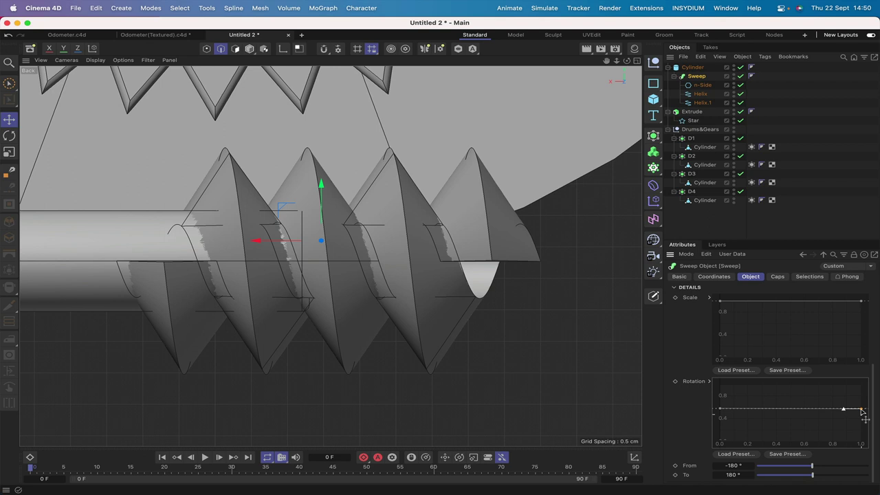
{"action": "left_click_drag", "start_coordinate": [862, 411], "coordinate": [861, 410]}
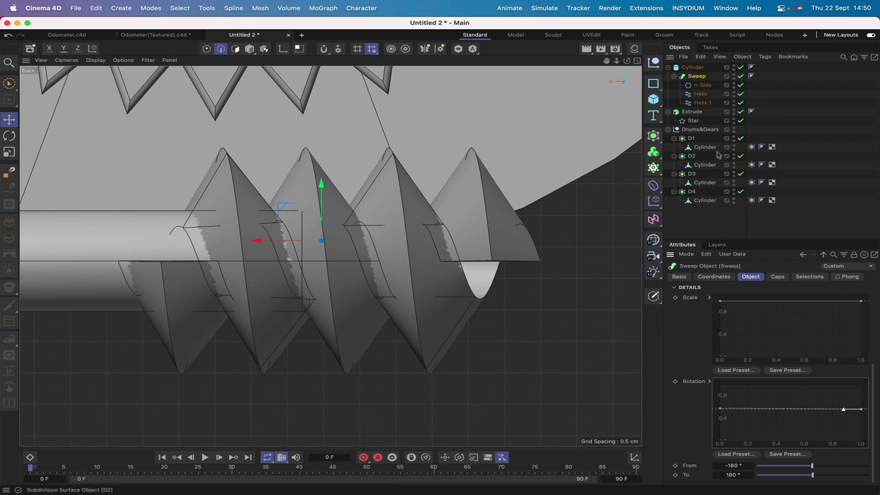
Try a radius of 0.7 cm for the n-Side profile, and undo the change.
{"action": "left_click", "coordinate": [701, 85]}
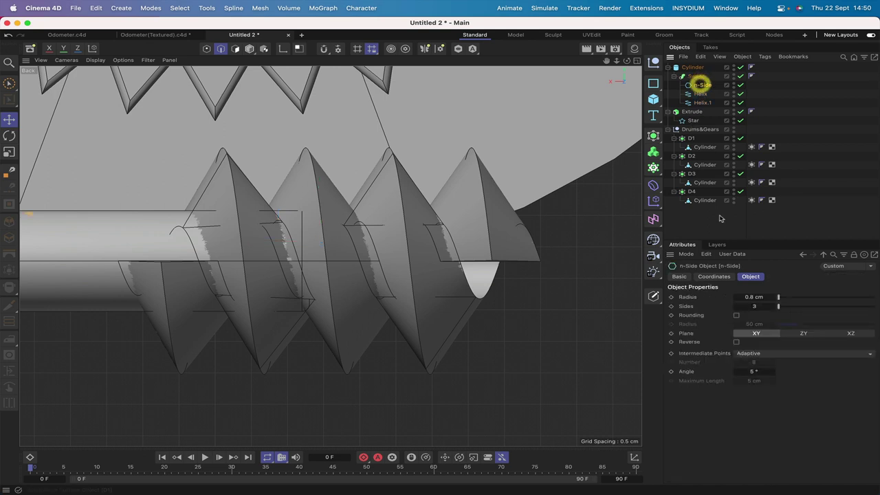
{"action": "left_click", "coordinate": [750, 296]}
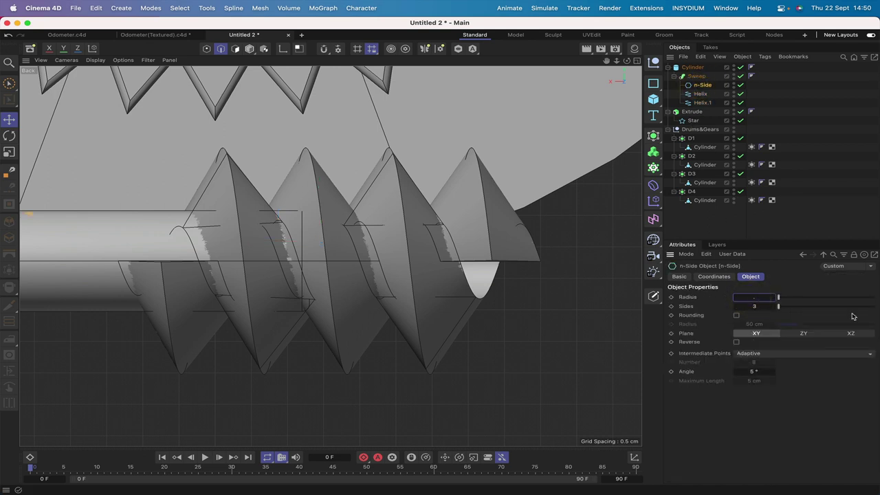
{"action": "key", "text": "Return"}
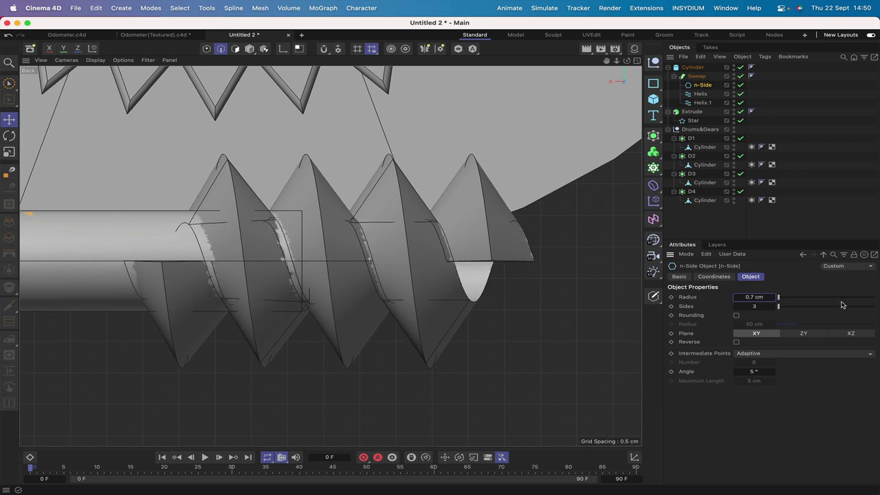
{"action": "key", "text": "super+z"}
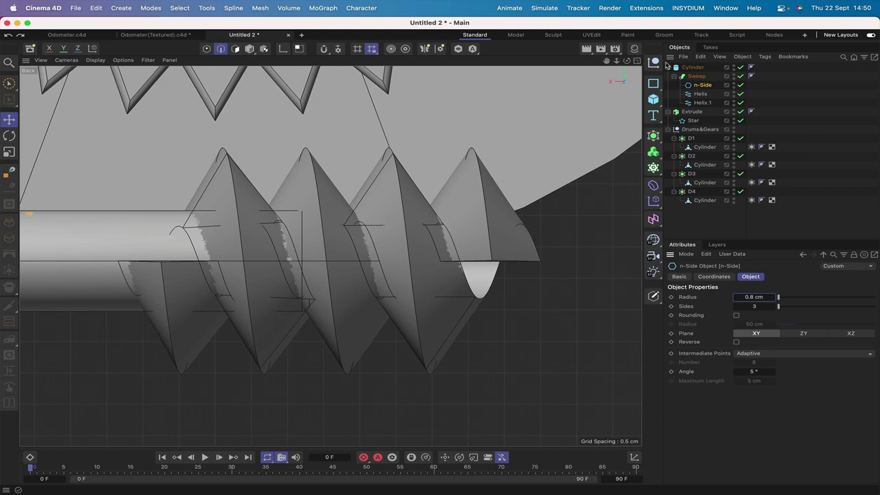
Set the Height of both helices together to 4.55 cm while checking the thread in the perspective view.
{"action": "key", "text": "F1"}
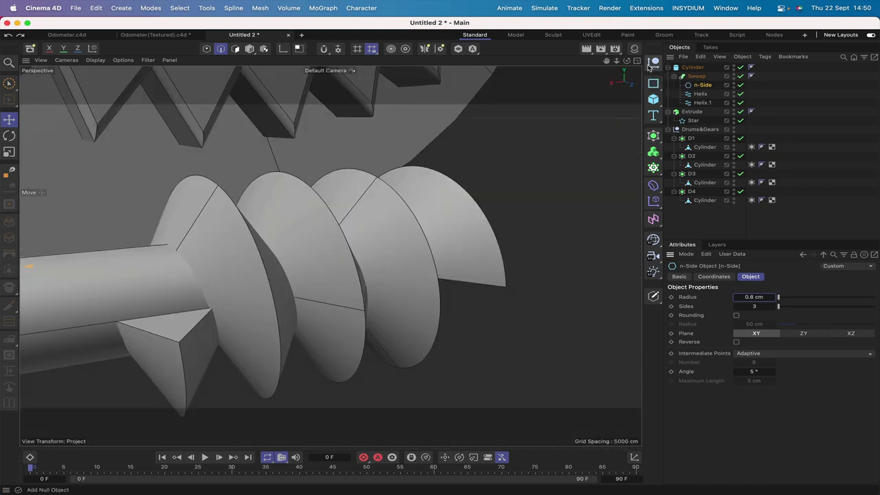
{"action": "left_click_drag", "start_coordinate": [627, 61], "coordinate": [690, 73]}
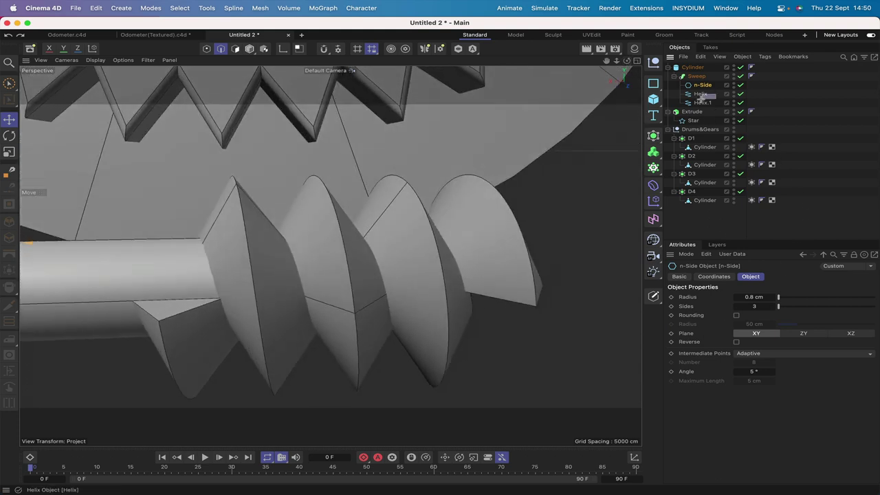
{"action": "left_click", "coordinate": [700, 93]}
{"action": "left_click", "coordinate": [702, 103], "text": "shift"}
{"action": "left_click", "coordinate": [753, 343]}
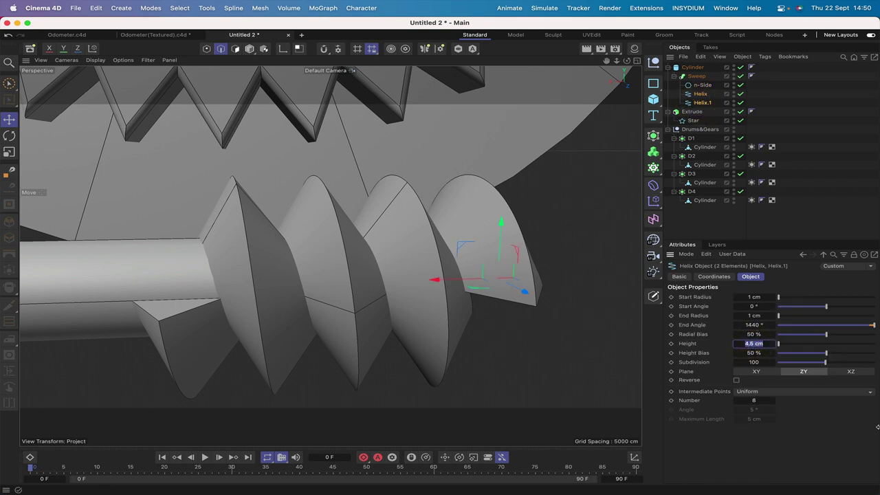
{"action": "type", "text": "4.55"}
{"action": "key", "text": "Return"}
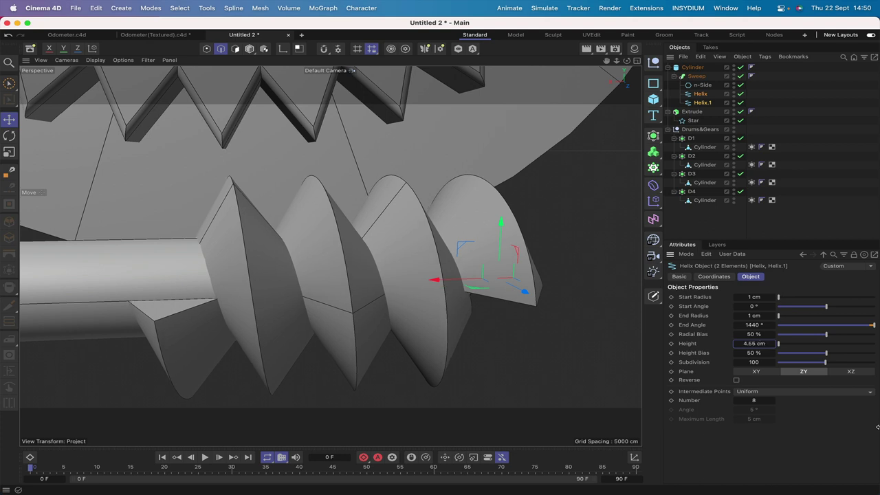
Move the Sweep along X so the worm thread sits further onto the small cylinder's end.
{"action": "left_click_drag", "start_coordinate": [626, 61], "coordinate": [626, 62]}
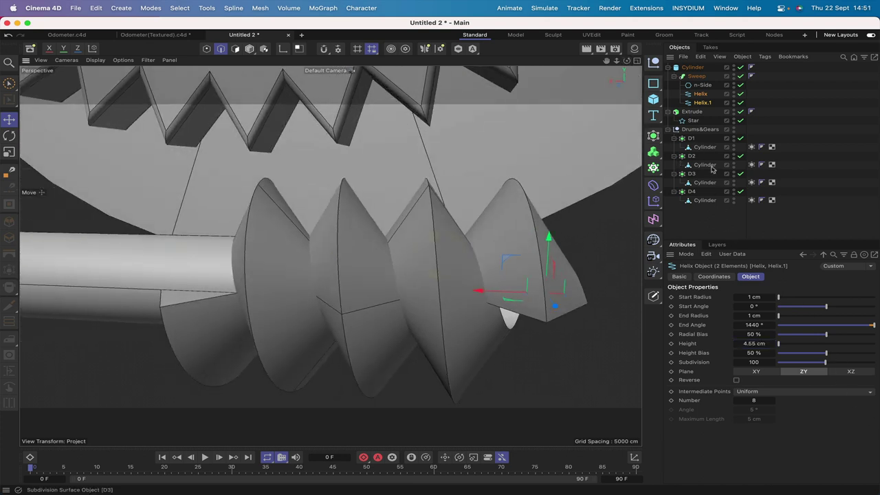
{"action": "left_click_drag", "start_coordinate": [607, 62], "coordinate": [608, 63]}
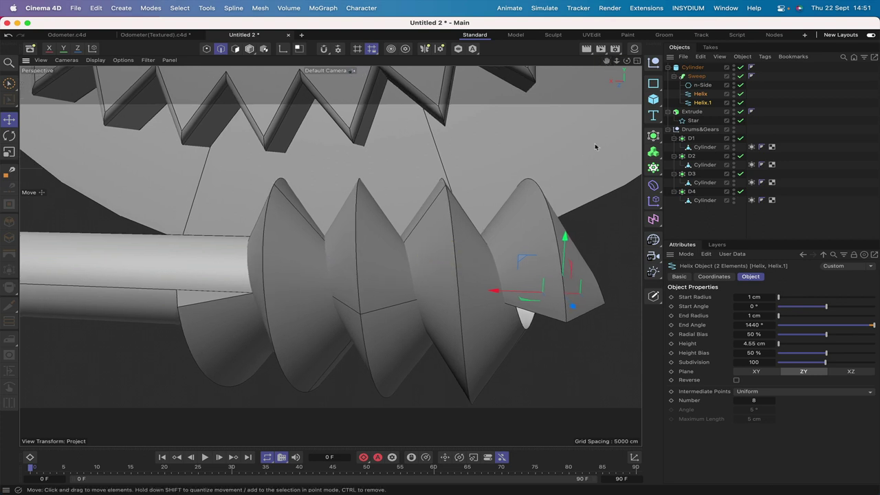
{"action": "left_click", "coordinate": [696, 76]}
{"action": "left_click_drag", "start_coordinate": [347, 268], "coordinate": [205, 259]}
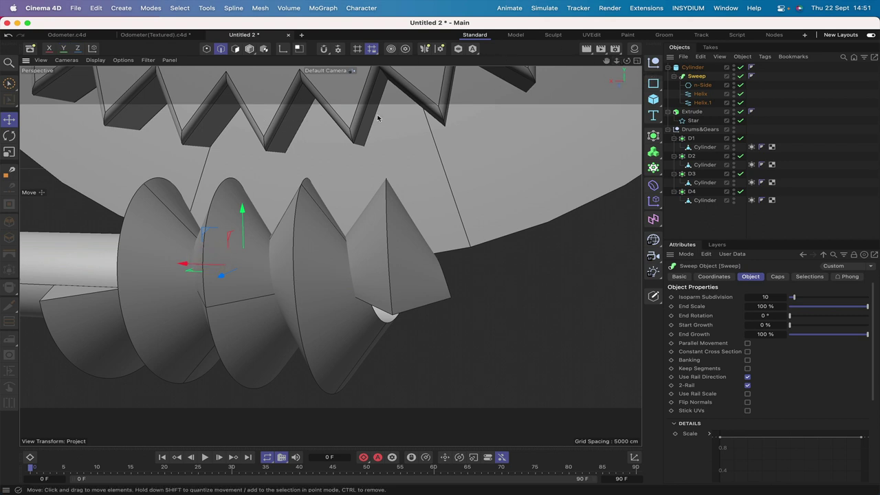
In the back view, raise the small cylinder and nudge it along X so the worm thread meshes with the star gear's teeth.
{"action": "key", "text": "F4"}
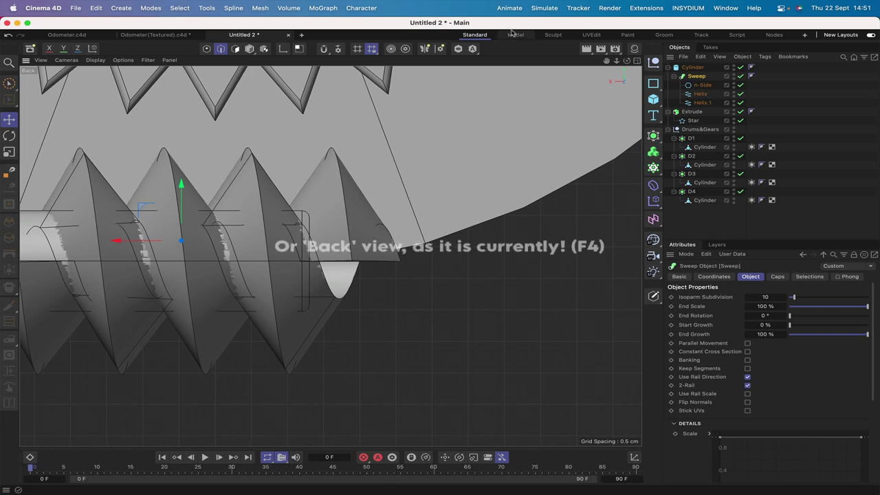
{"action": "left_click_drag", "start_coordinate": [611, 65], "coordinate": [628, 90]}
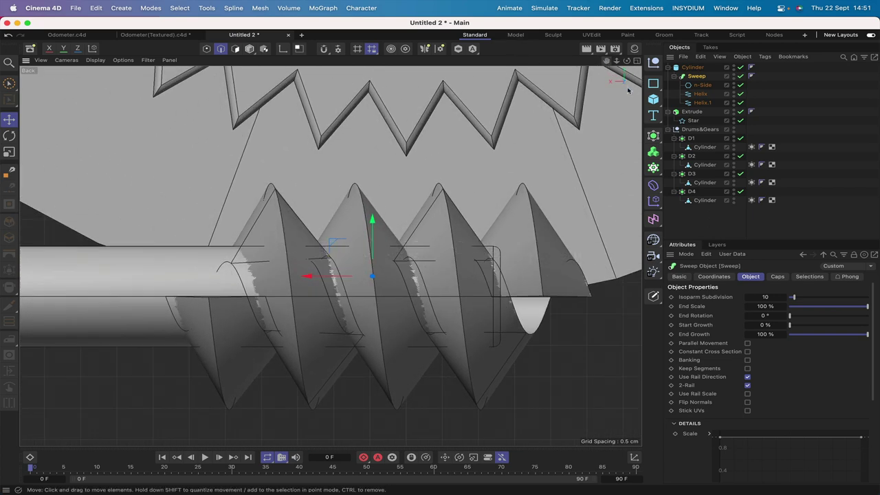
{"action": "left_click", "coordinate": [689, 67]}
{"action": "left_click_drag", "start_coordinate": [139, 241], "coordinate": [139, 176]}
{"action": "left_click_drag", "start_coordinate": [73, 232], "coordinate": [84, 231]}
{"action": "left_click_drag", "start_coordinate": [150, 174], "coordinate": [151, 162]}
{"action": "left_click_drag", "start_coordinate": [84, 218], "coordinate": [95, 218]}
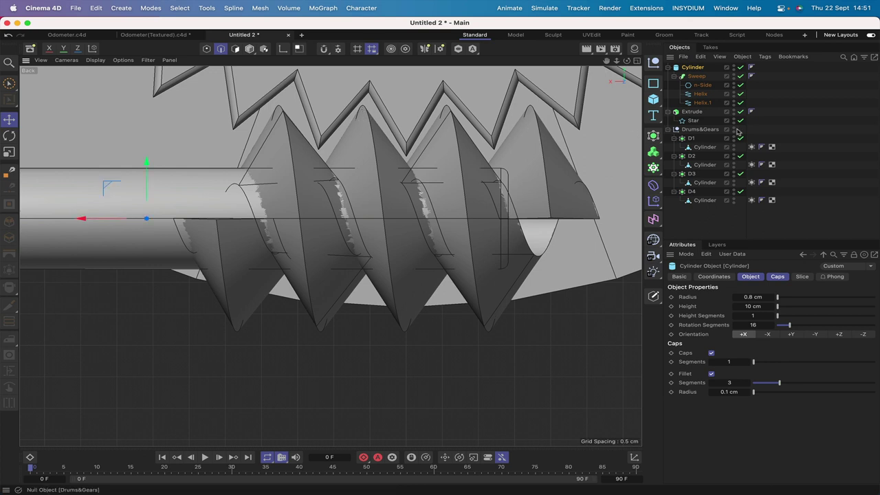
Set the Height of both helices together to 4.4 cm.
{"action": "left_click", "coordinate": [703, 102]}
{"action": "left_click", "coordinate": [700, 94], "text": "shift"}
{"action": "left_click", "coordinate": [754, 343]}
{"action": "key", "text": "super+a"}
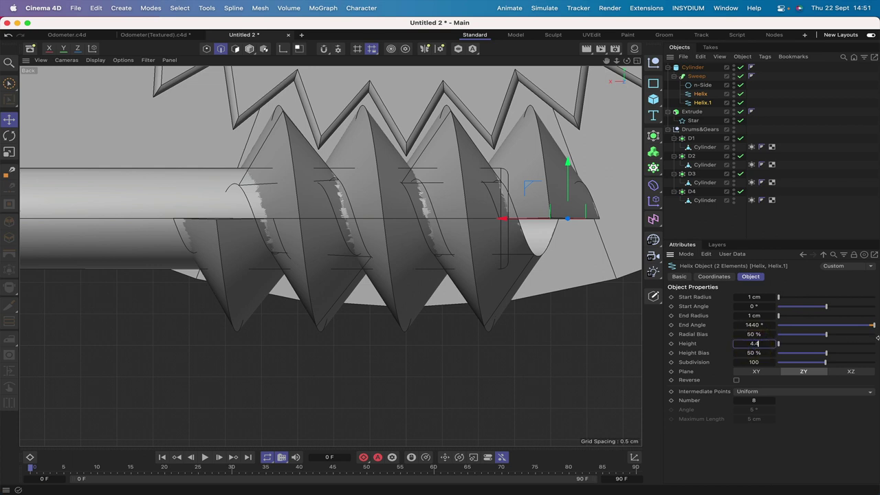
{"action": "type", "text": "4.4"}
{"action": "key", "text": "Return"}
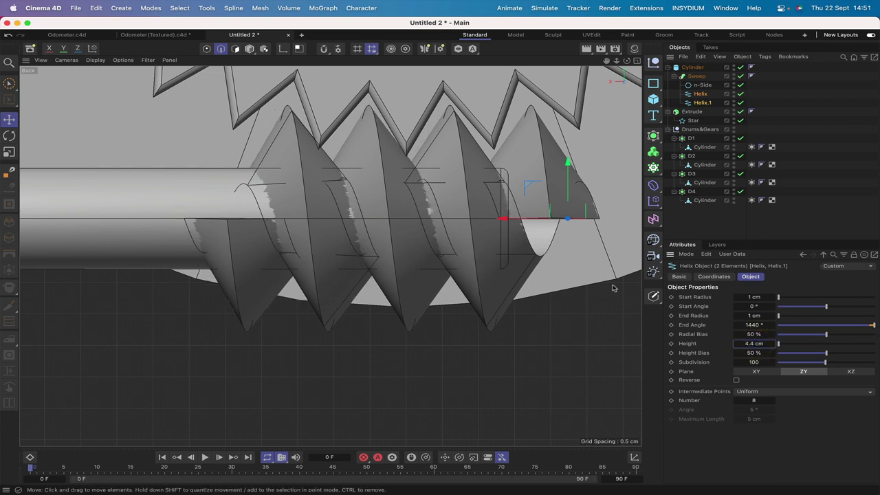
Set the Height of both helices to 4.5 cm and nudge them along X until the thread peaks fit between the star gear's teeth.
{"action": "left_click_drag", "start_coordinate": [505, 217], "coordinate": [499, 220]}
{"action": "left_click", "coordinate": [756, 343]}
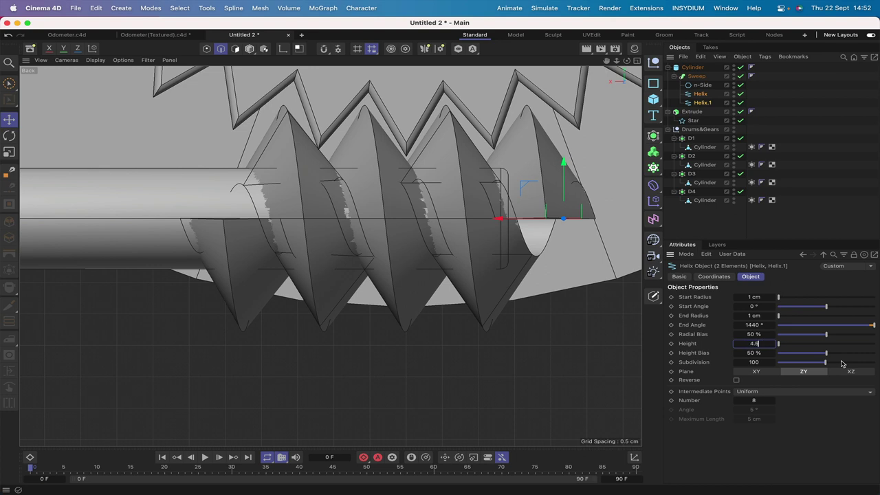
{"action": "type", "text": "4.5"}
{"action": "key", "text": "Return"}
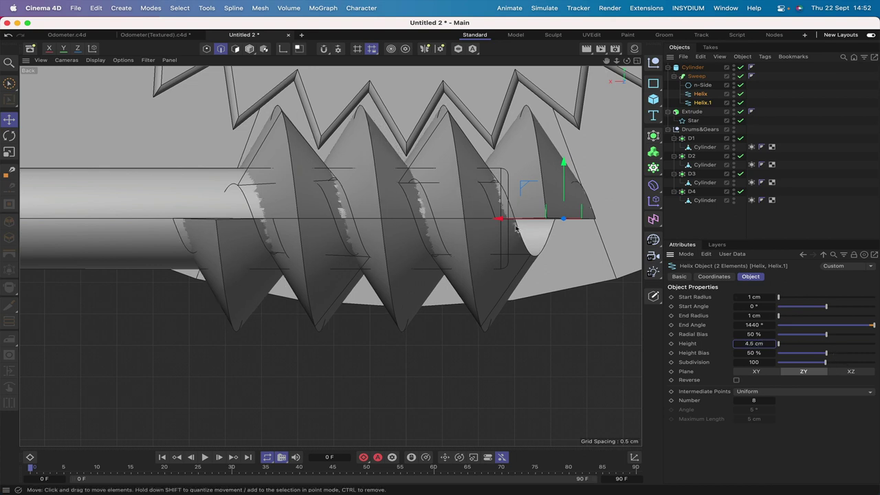
{"action": "left_click_drag", "start_coordinate": [500, 221], "coordinate": [497, 220]}
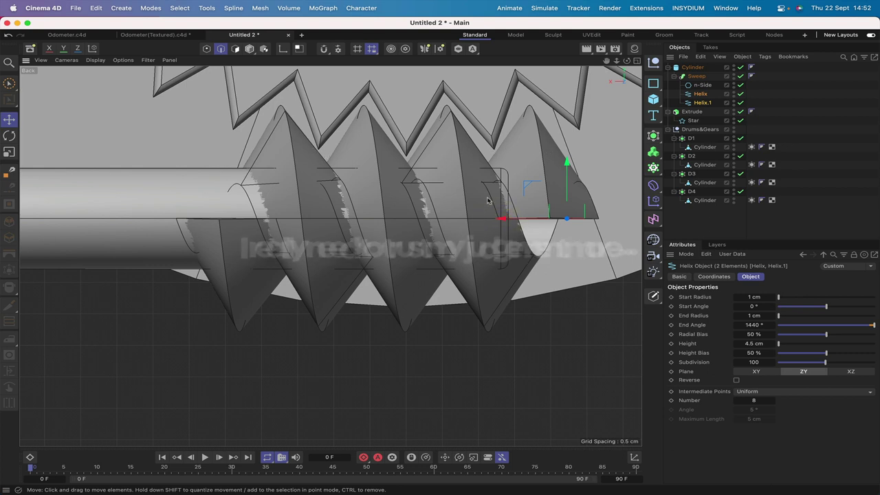
{"action": "left_click_drag", "start_coordinate": [508, 224], "coordinate": [505, 221]}
{"action": "left_click", "coordinate": [506, 221]}
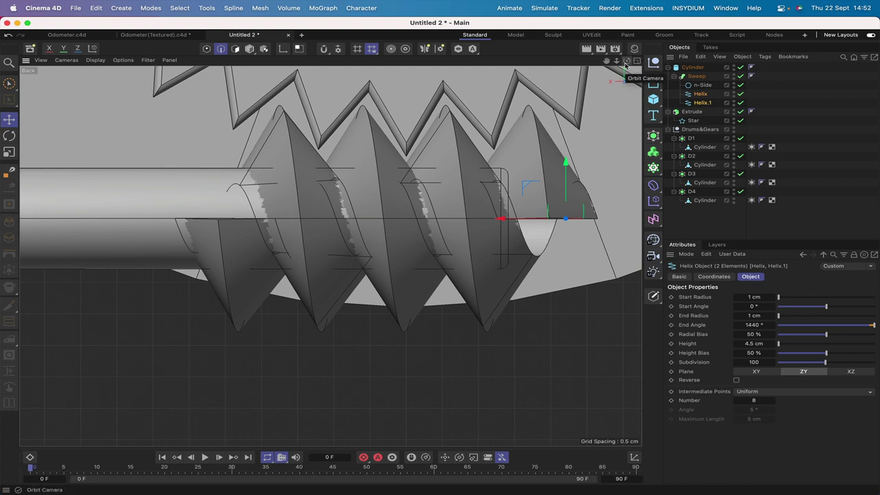
{"action": "left_click_drag", "start_coordinate": [626, 61], "coordinate": [627, 63]}
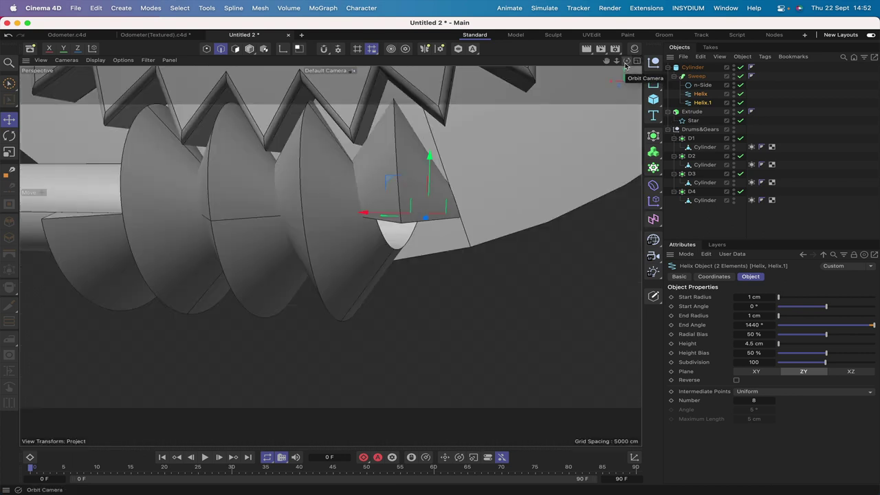
Inspect how the worm thread meshes with the star gear's teeth and view the whole drum row from both sides.
{"action": "scroll", "coordinate": [330, 256], "scroll_direction": "up", "scroll_amount": 3}
{"action": "scroll", "coordinate": [330, 256], "scroll_direction": "up", "scroll_amount": 2}
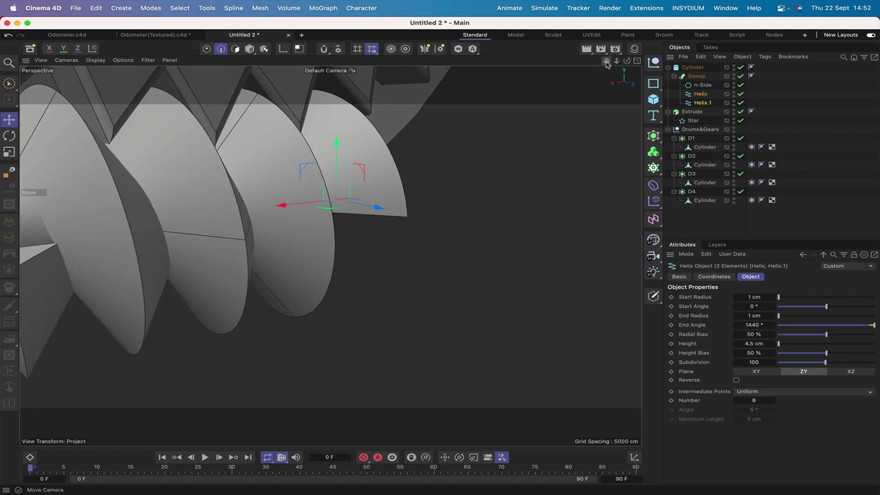
{"action": "left_click_drag", "start_coordinate": [607, 64], "coordinate": [330, 255]}
{"action": "left_click_drag", "start_coordinate": [607, 60], "coordinate": [330, 255]}
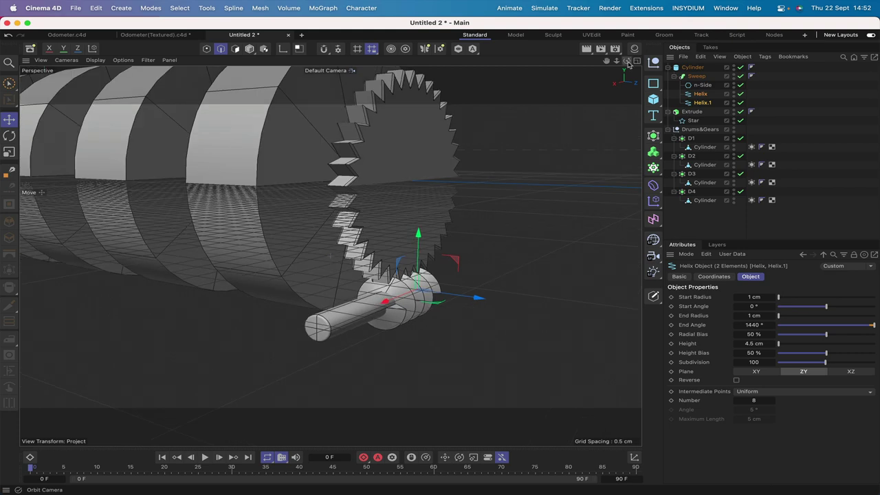
{"action": "left_click_drag", "start_coordinate": [607, 61], "coordinate": [330, 256]}
{"action": "left_click_drag", "start_coordinate": [607, 62], "coordinate": [607, 62]}
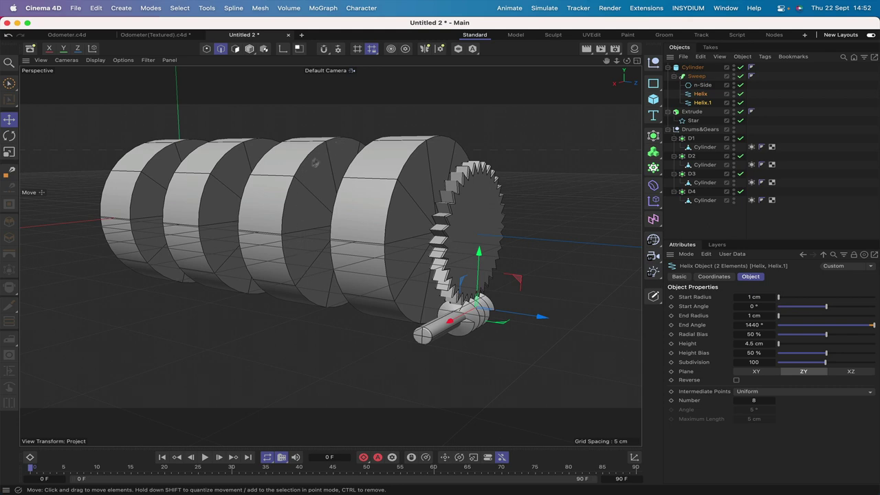
{"action": "left_click_drag", "start_coordinate": [546, 89], "coordinate": [437, 193], "text": "alt"}
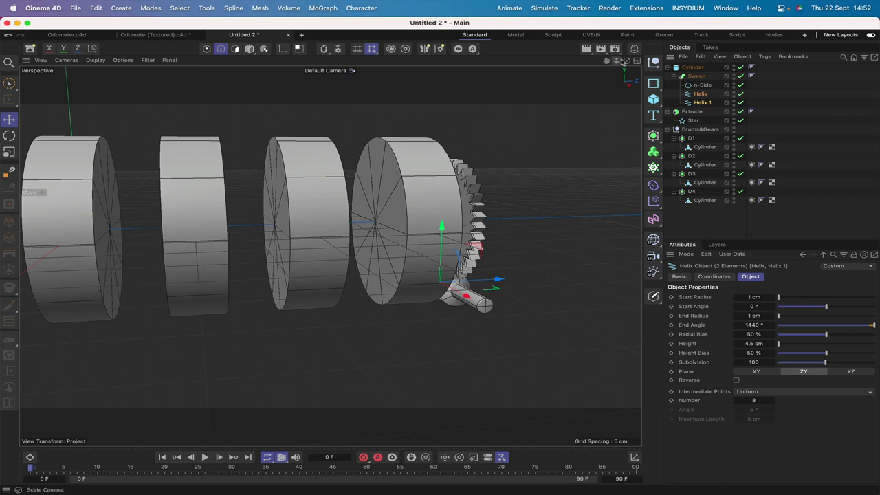
{"action": "left_click", "coordinate": [495, 155]}
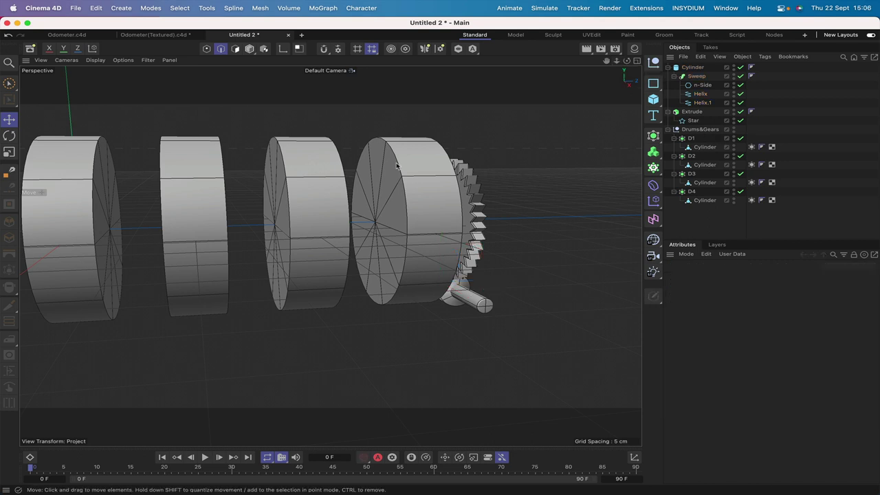
Add a Circle spline with an 8 cm radius and move it along Z onto the inner face of the drum beside the star gear.
{"action": "left_click", "coordinate": [653, 83]}
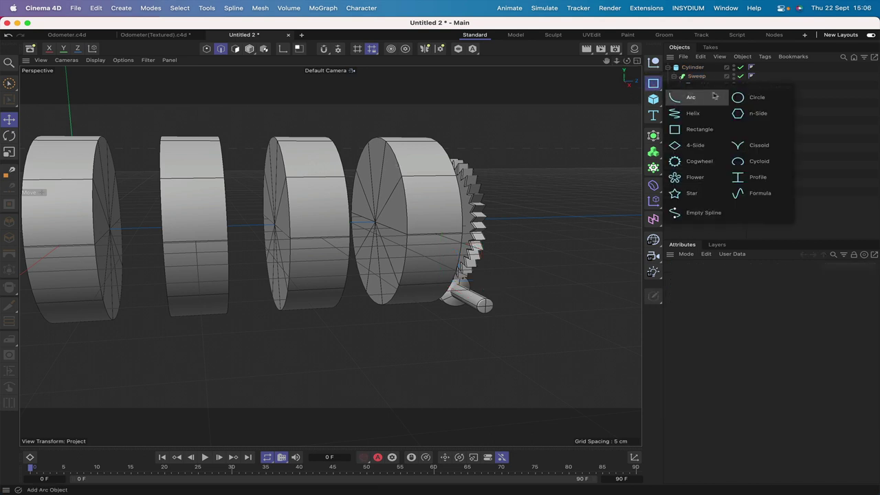
{"action": "left_click", "coordinate": [736, 99]}
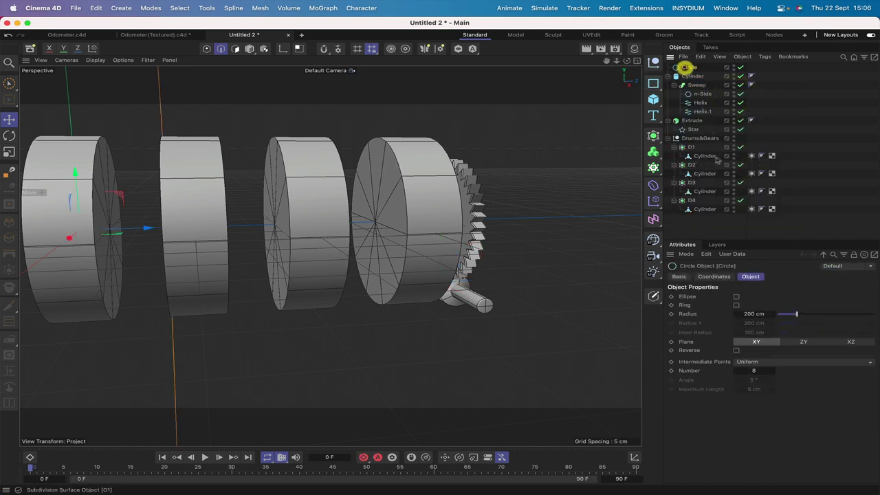
{"action": "left_click_drag", "start_coordinate": [748, 314], "coordinate": [746, 314]}
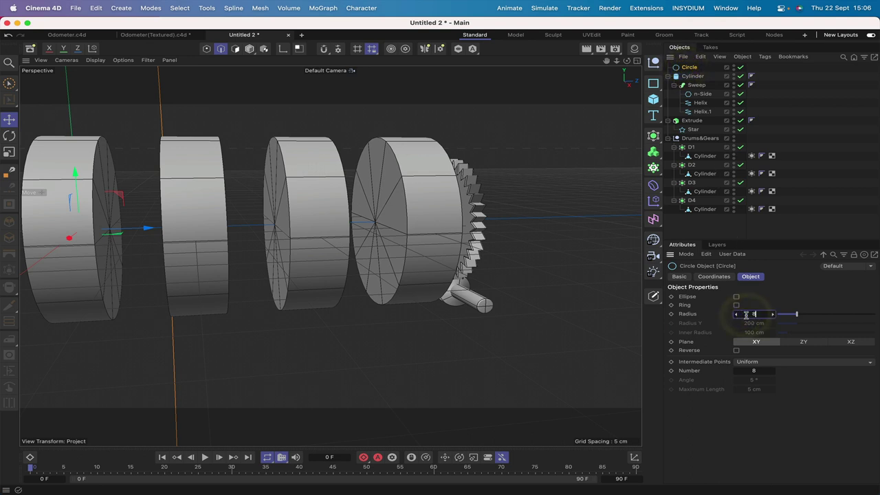
{"action": "left_click_drag", "start_coordinate": [145, 231], "coordinate": [432, 209]}
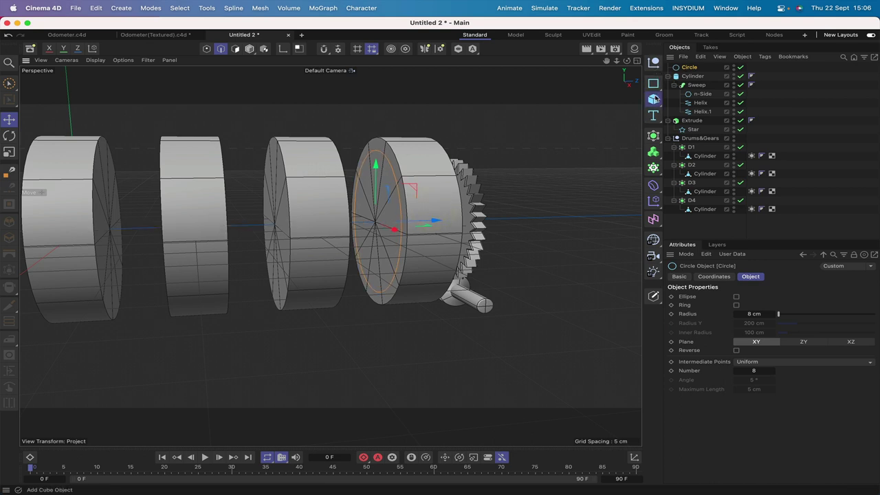
Add a cylinder oriented +Z with radius 0.5 cm, height 2 cm and 2 height segments.
{"action": "left_click", "coordinate": [653, 98]}
{"action": "left_click", "coordinate": [751, 114]}
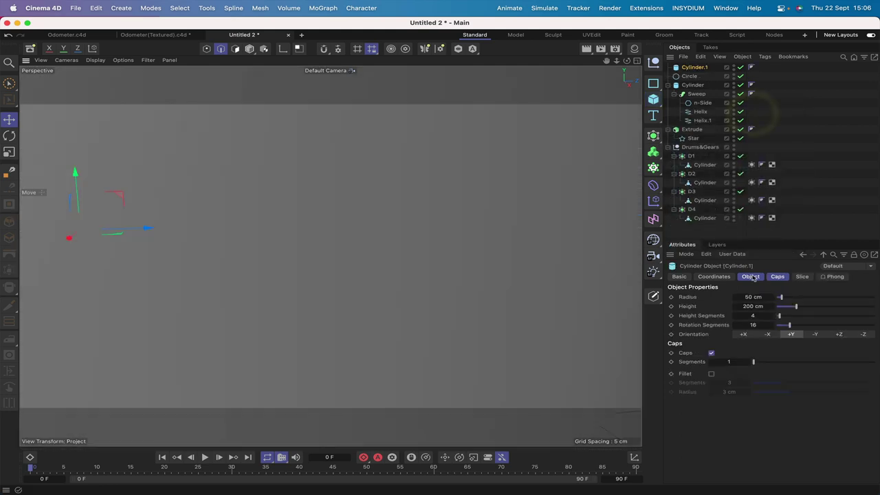
{"action": "left_click", "coordinate": [839, 334]}
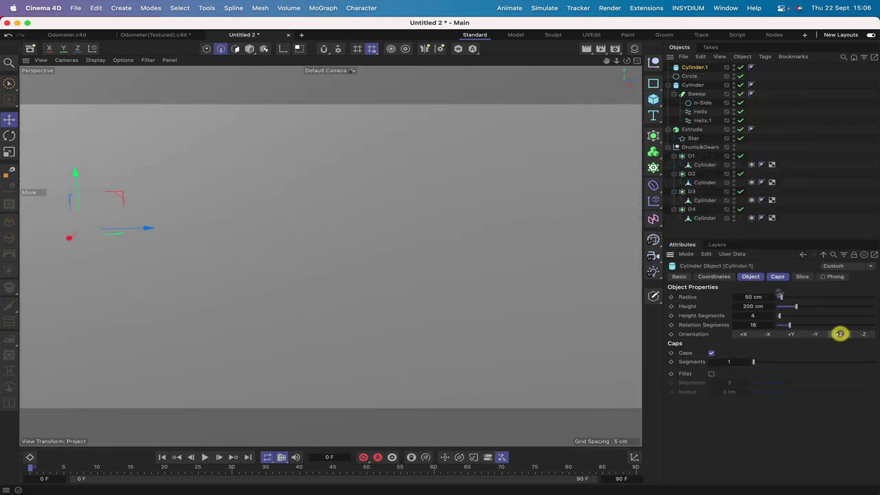
{"action": "left_click", "coordinate": [754, 297]}
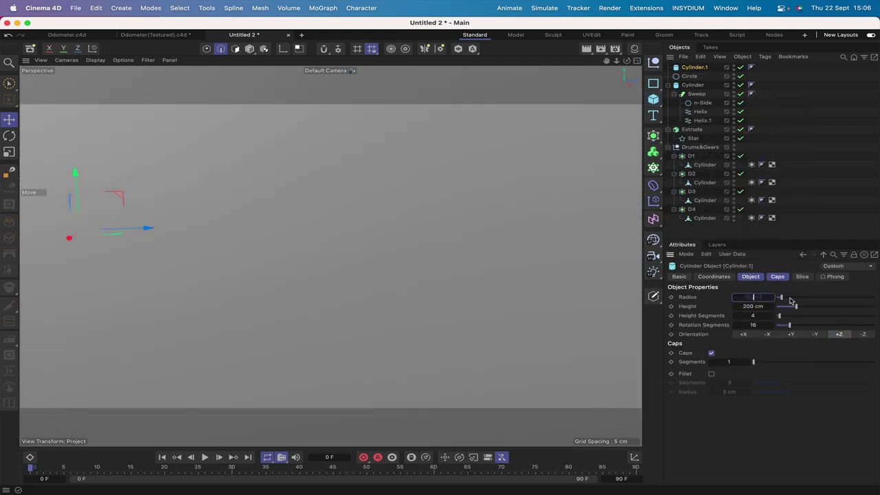
{"action": "type", "text": ".5"}
{"action": "left_click", "coordinate": [748, 306]}
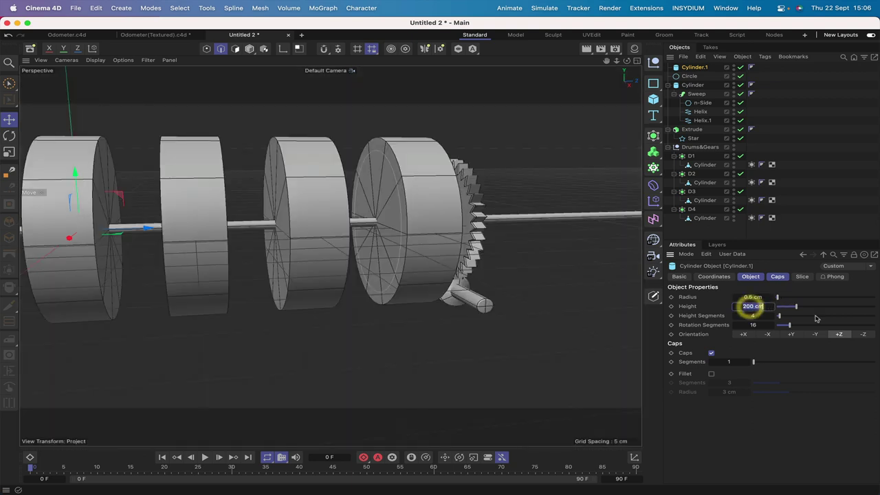
{"action": "key", "text": "Return"}
{"action": "left_click", "coordinate": [756, 317]}
{"action": "type", "text": "2"}
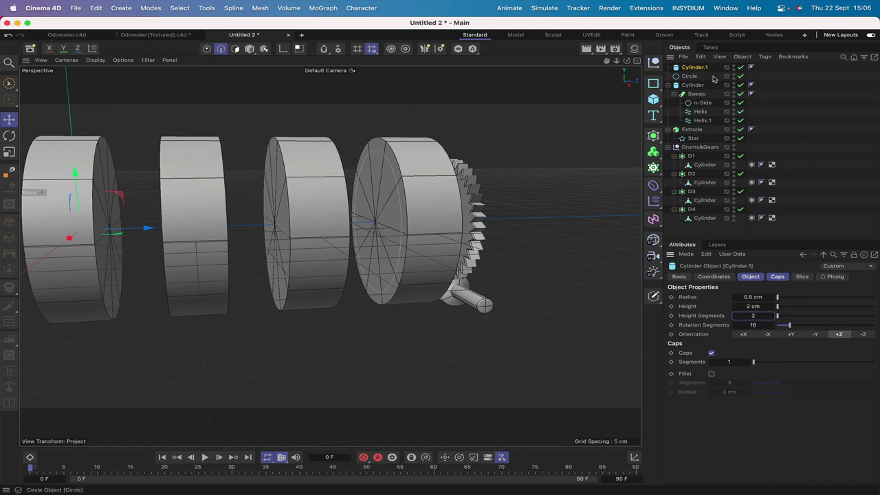
Move the new cylinder along Z to the centre of the circle's drum face and set the viewport wire display to Wireframe.
{"action": "left_click_drag", "start_coordinate": [163, 234], "coordinate": [418, 236]}
{"action": "left_click", "coordinate": [96, 60]}
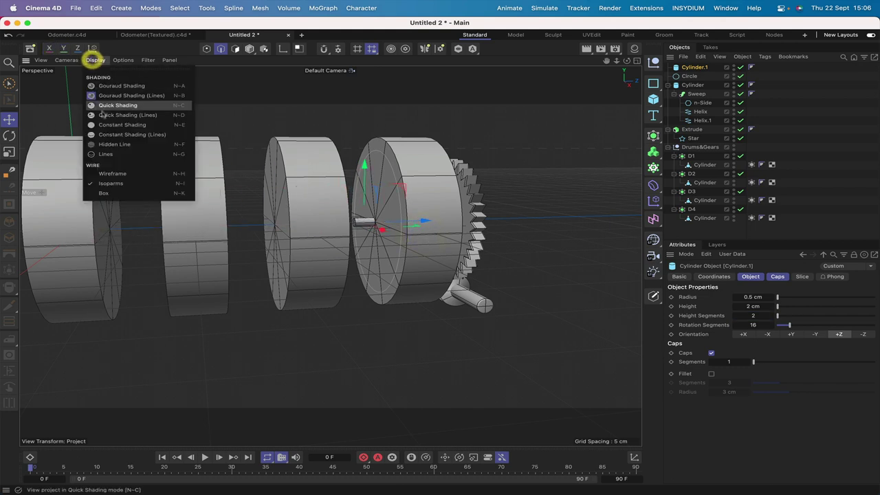
{"action": "left_click", "coordinate": [107, 175]}
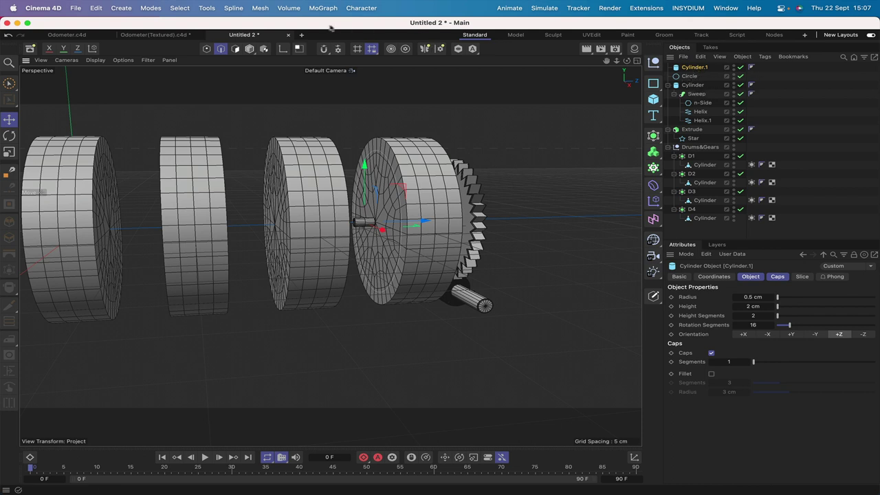
Duplicate the small cylinder into 19 copies in Along Spline mode, using Circle as the position spline.
{"action": "left_click", "coordinate": [205, 8]}
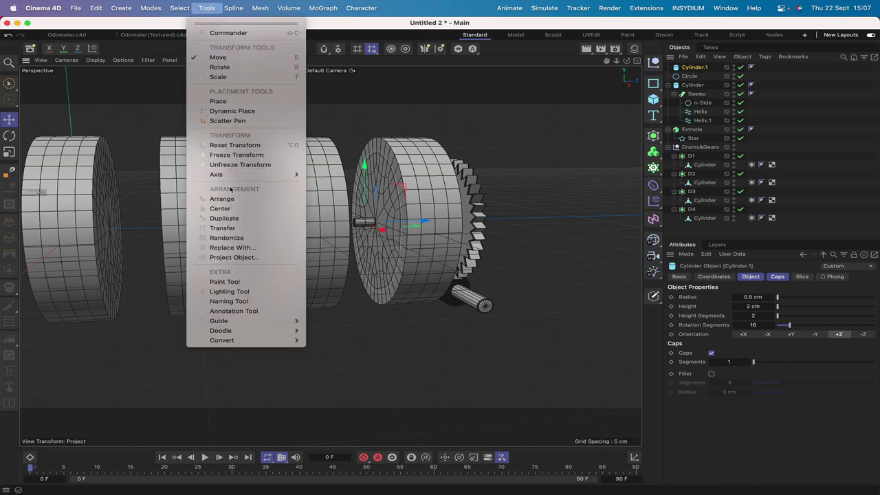
{"action": "left_click", "coordinate": [239, 218]}
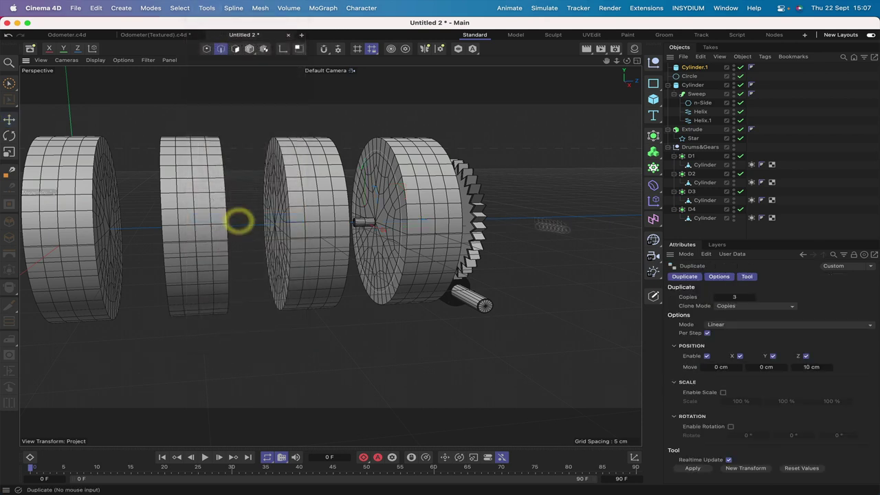
{"action": "left_click", "coordinate": [737, 296]}
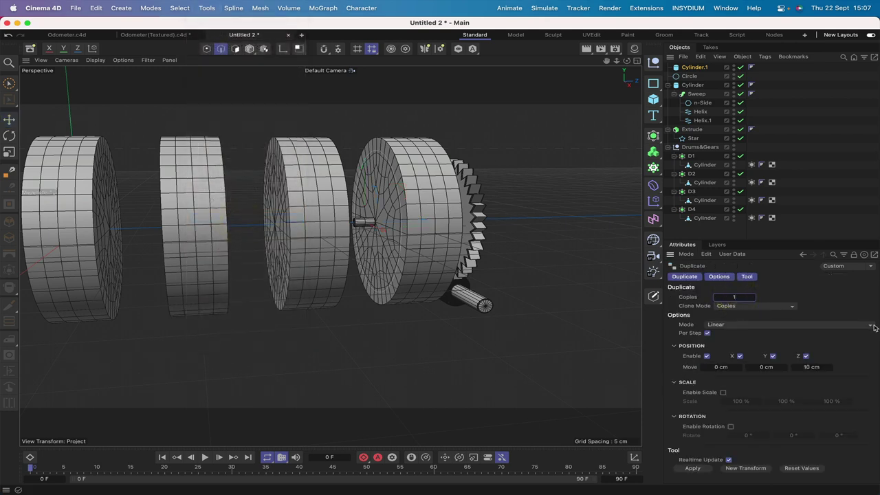
{"action": "left_click", "coordinate": [744, 329]}
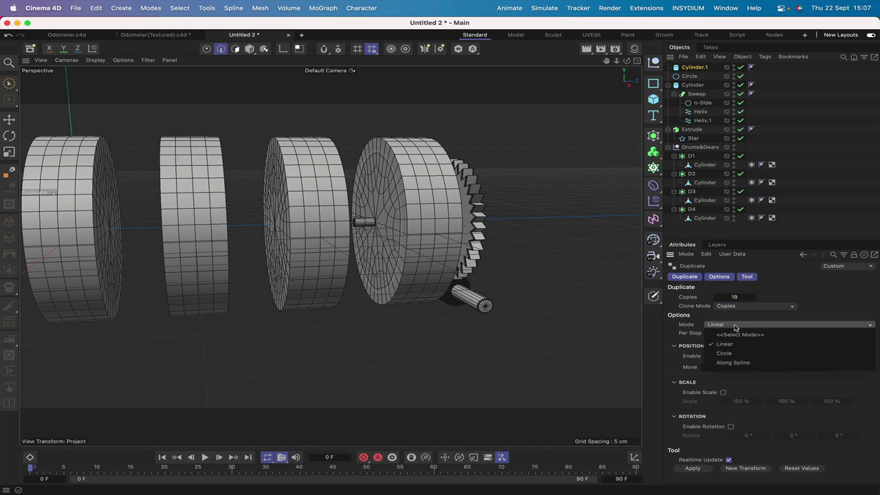
{"action": "left_click", "coordinate": [739, 362]}
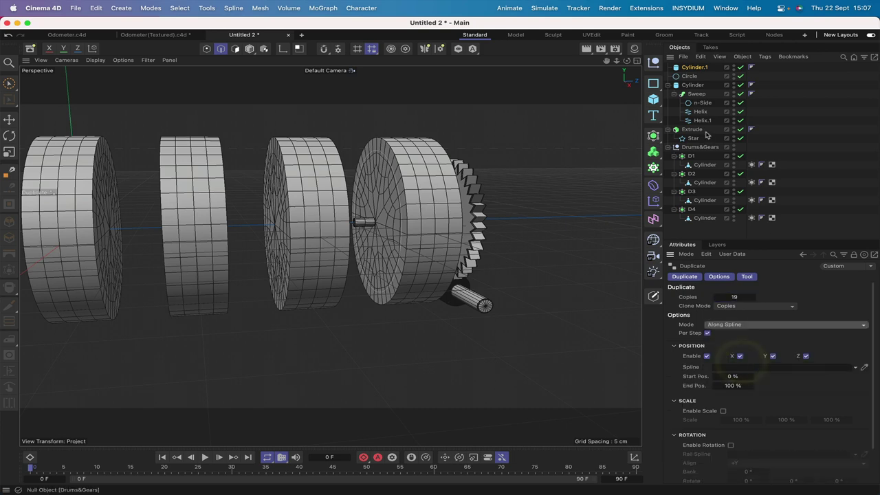
{"action": "left_click_drag", "start_coordinate": [690, 76], "coordinate": [746, 368]}
{"action": "scroll", "coordinate": [777, 418], "scroll_direction": "down", "scroll_amount": 2}
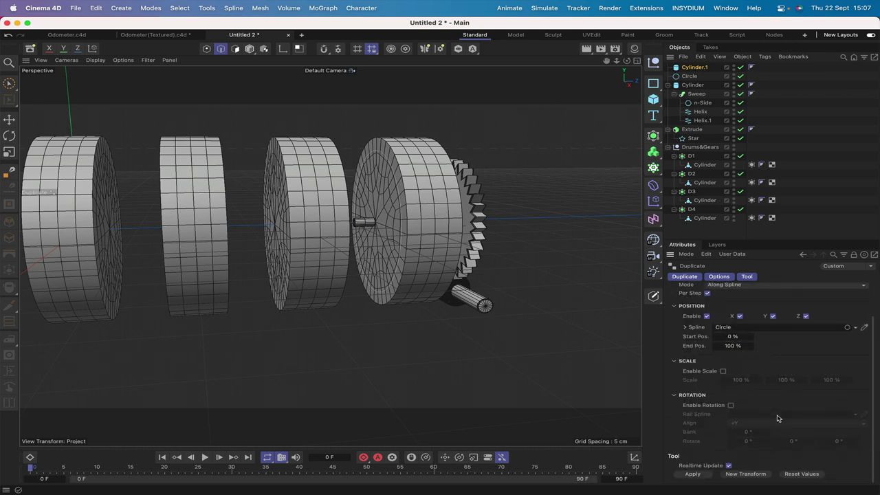
{"action": "left_click", "coordinate": [694, 473]}
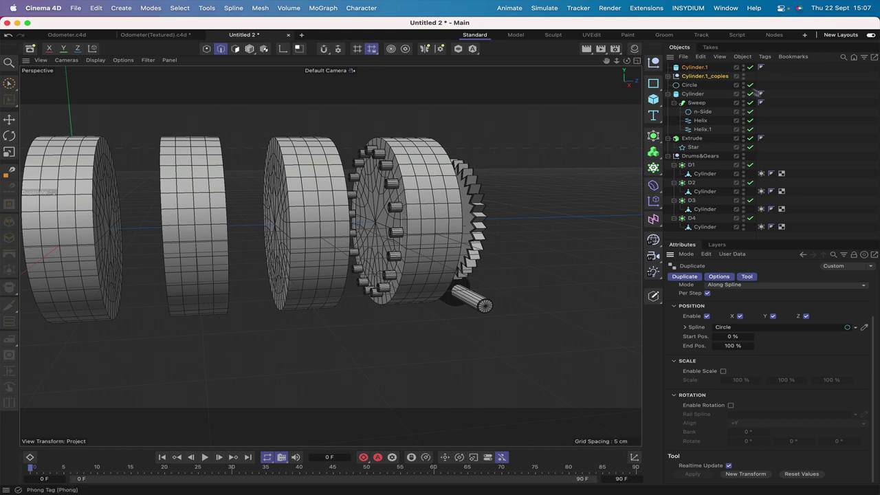
Place the original small cylinder inside the Cylinder.1_copies null and nudge the whole group of pegs along Z.
{"action": "left_click_drag", "start_coordinate": [712, 68], "coordinate": [698, 77]}
{"action": "left_click", "coordinate": [699, 67]}
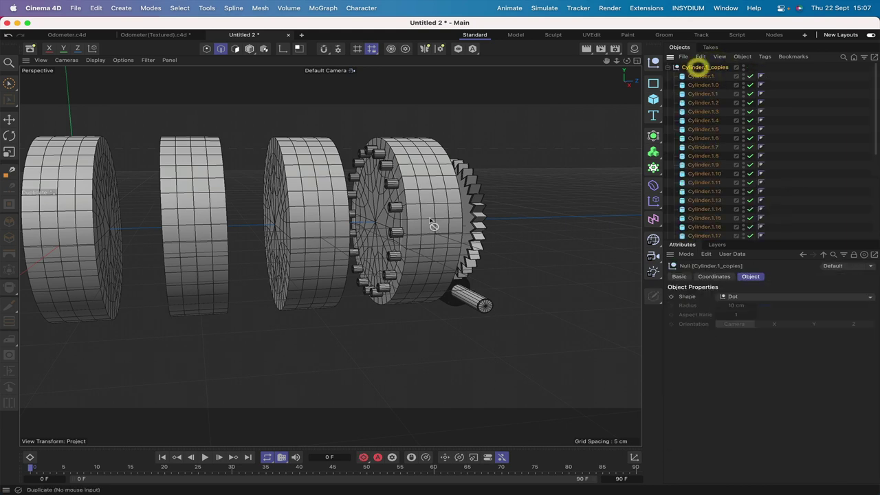
{"action": "left_click", "coordinate": [9, 118]}
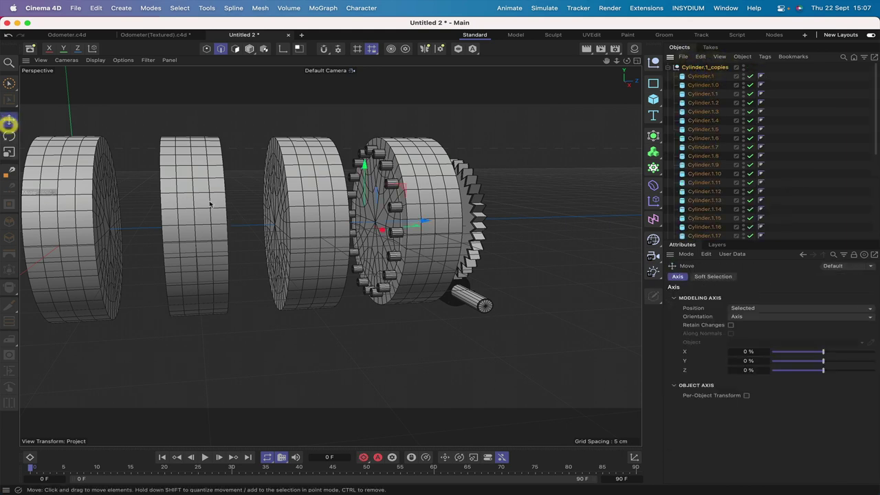
{"action": "left_click", "coordinate": [419, 221]}
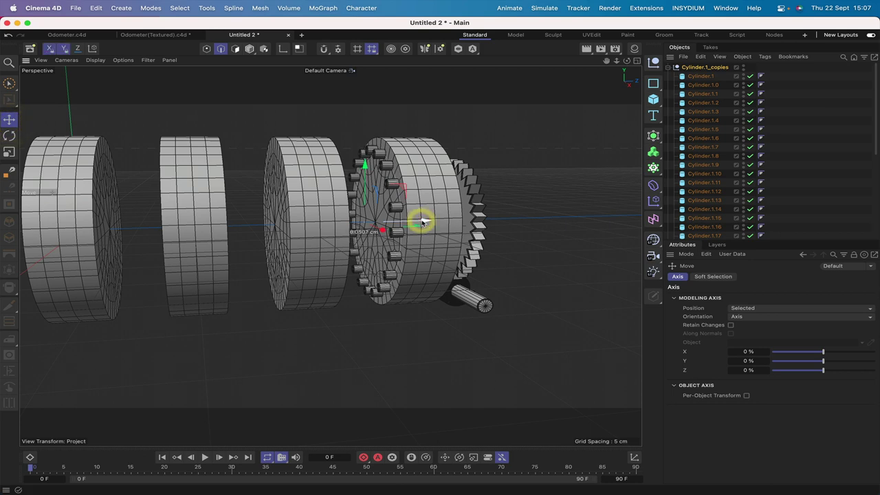
{"action": "left_click", "coordinate": [420, 220]}
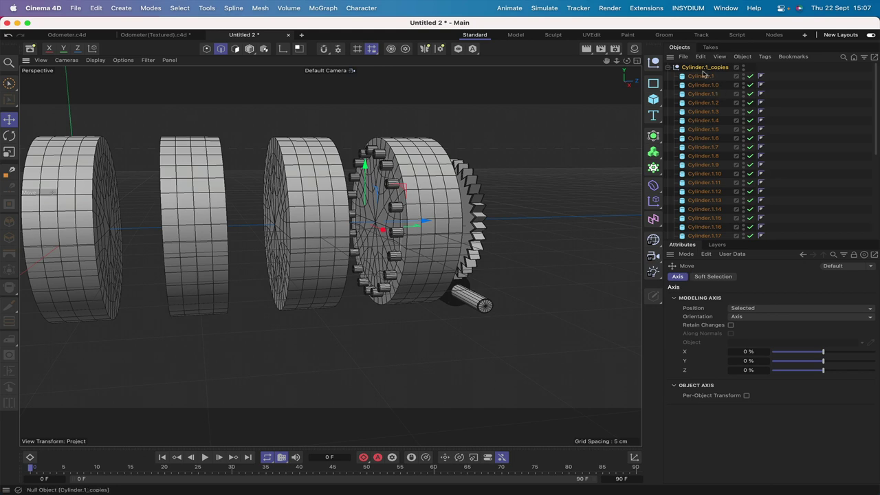
Make the collapsed Cylinder.1_copies null a child of Drums&Gears and create a duplicate of it there.
{"action": "left_click", "coordinate": [667, 68]}
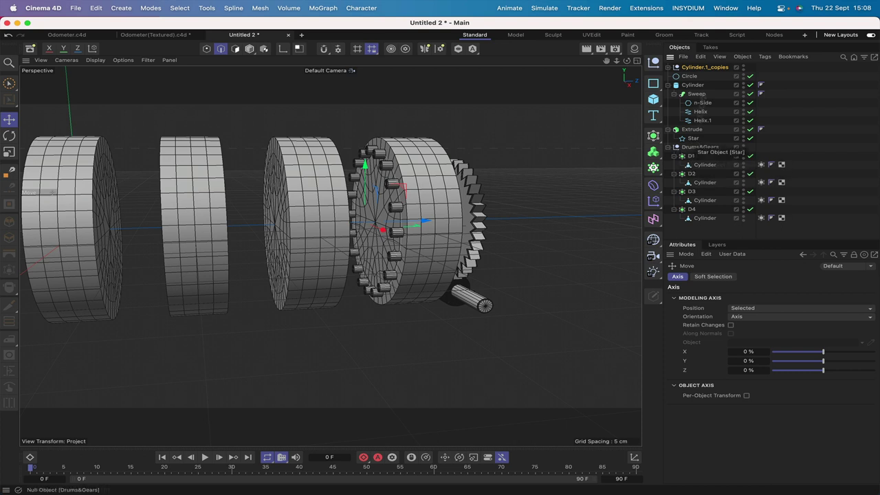
{"action": "left_click_drag", "start_coordinate": [701, 71], "coordinate": [708, 149]}
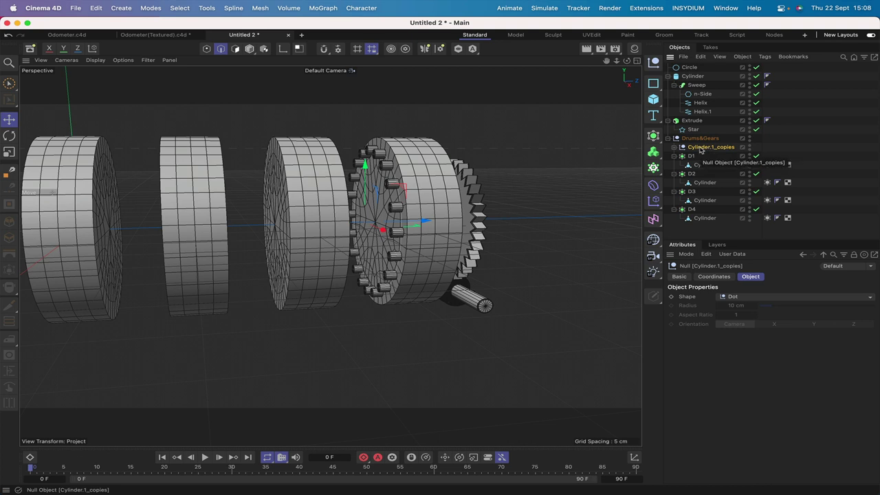
{"action": "left_click_drag", "start_coordinate": [700, 150], "coordinate": [701, 156], "text": "ctrl"}
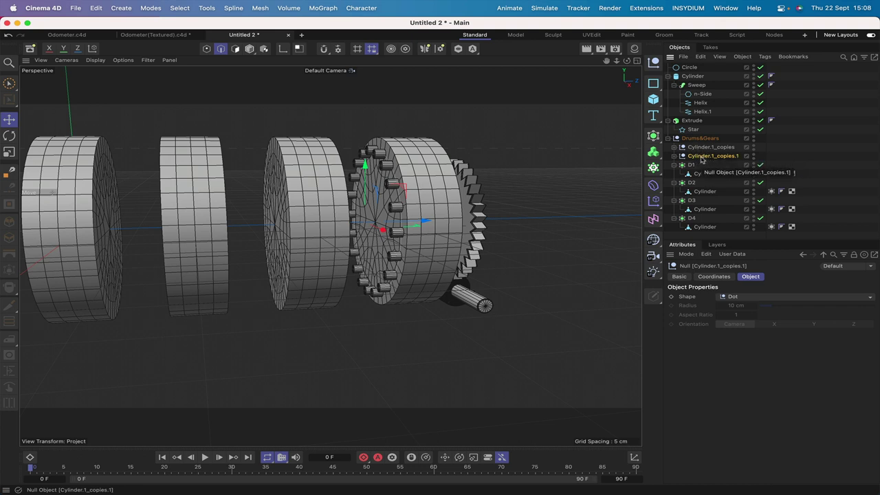
Rename the duplicated peg null to Drivers.
{"action": "double_click", "coordinate": [710, 157]}
{"action": "type", "text": "D"}
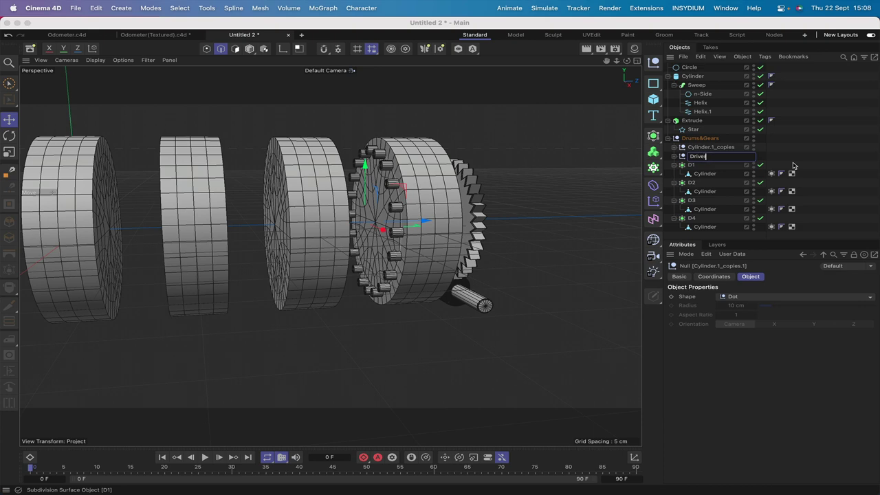
{"action": "type", "text": "river"}
{"action": "key", "text": "Return"}
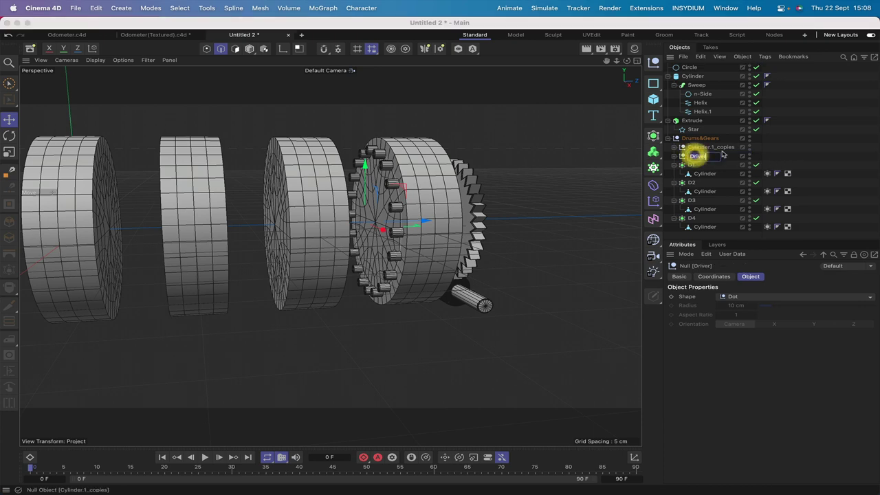
{"action": "double_click", "coordinate": [707, 157]}
{"action": "type", "text": "s"}
{"action": "key", "text": "Return"}
Rename the original Cylinder.1_copies null to Driven and place it below Drivers in the hierarchy.
{"action": "double_click", "coordinate": [702, 147]}
{"action": "type", "text": "Dr"}
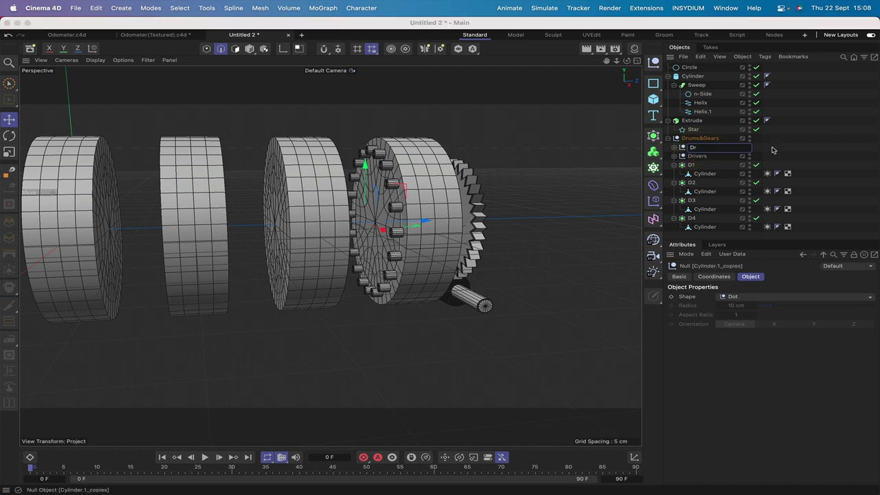
{"action": "type", "text": "iver"}
{"action": "key", "text": "BackSpace"}
{"action": "type", "text": "n"}
{"action": "key", "text": "Return"}
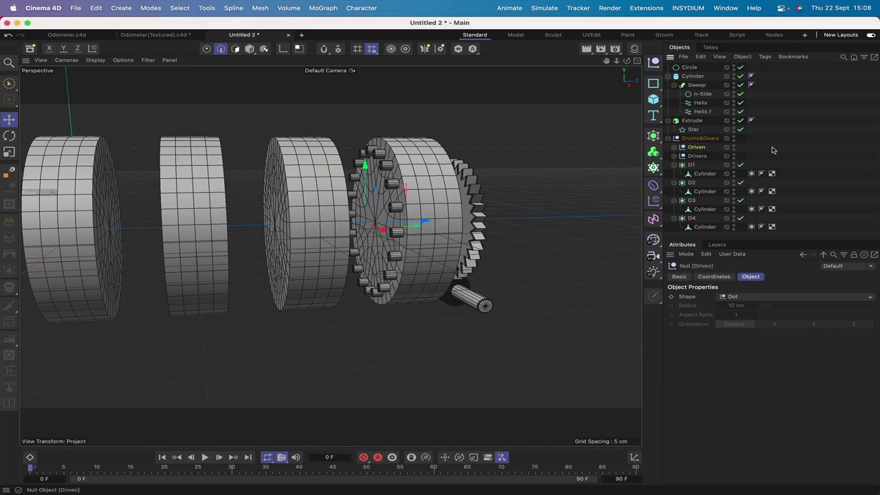
{"action": "left_click_drag", "start_coordinate": [695, 148], "coordinate": [697, 159]}
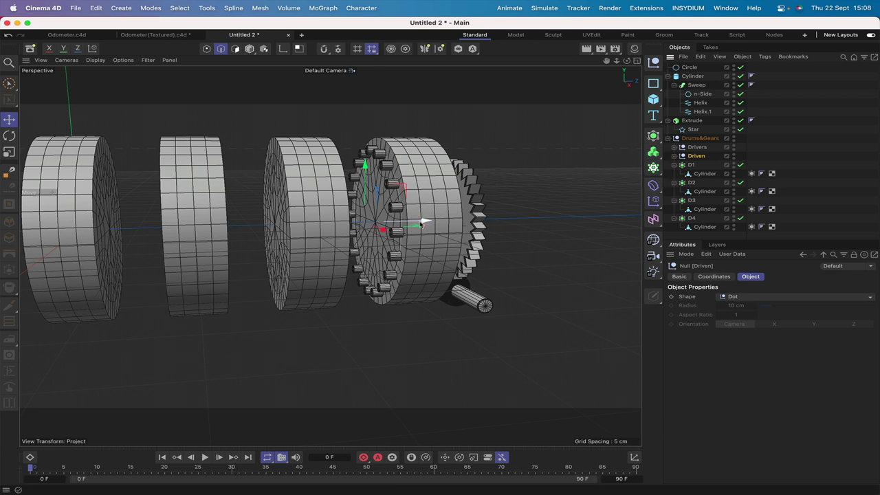
Move the Driven null along Z so its pegs sit on the face of drum D2 that faces D1.
{"action": "left_click_drag", "start_coordinate": [423, 223], "coordinate": [387, 220]}
{"action": "left_click_drag", "start_coordinate": [441, 258], "coordinate": [330, 252], "text": "alt"}
{"action": "left_click_drag", "start_coordinate": [460, 224], "coordinate": [417, 224]}
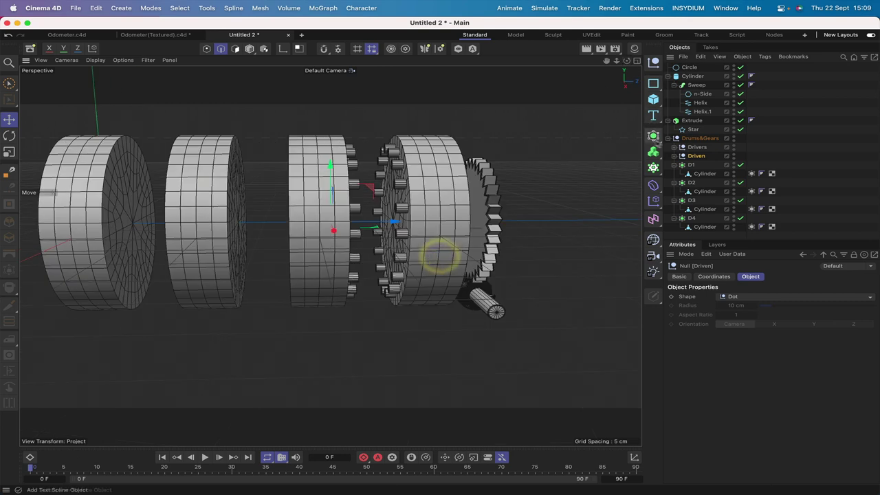
Make the Driven null a child of D2 and the Drivers null a child of D1.
{"action": "left_click", "coordinate": [691, 183]}
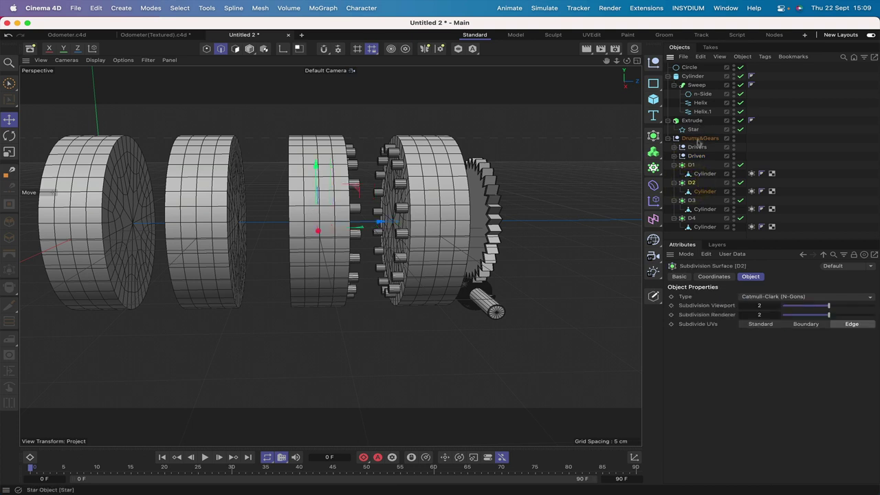
{"action": "left_click_drag", "start_coordinate": [702, 166], "coordinate": [705, 196]}
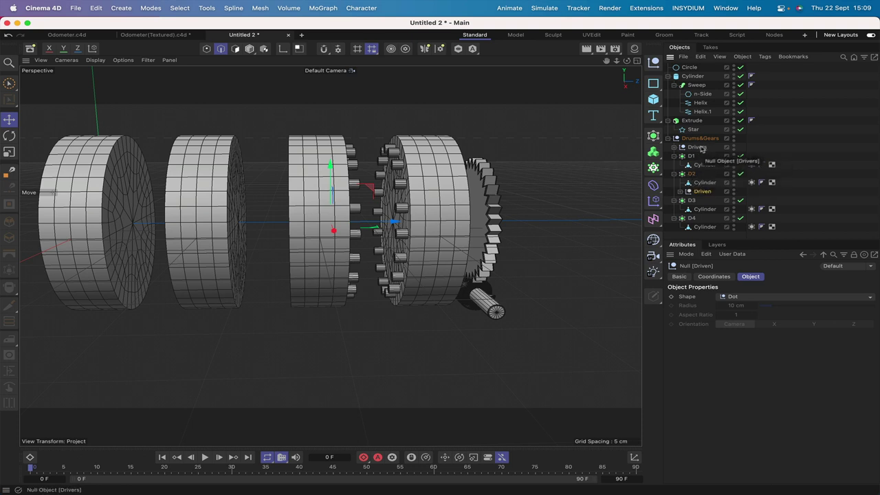
{"action": "left_click_drag", "start_coordinate": [697, 148], "coordinate": [704, 169]}
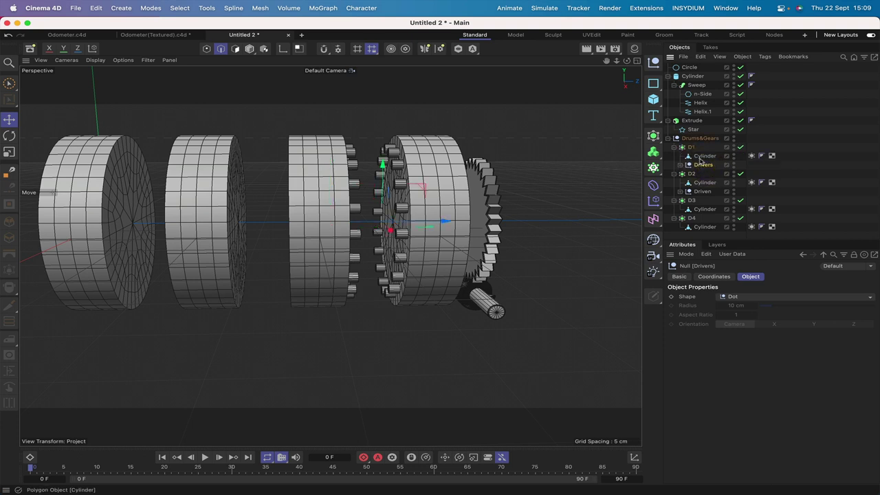
Expand the Drivers null and examine its individual cylinders to identify where each peg sits on the drum.
{"action": "left_click", "coordinate": [680, 165]}
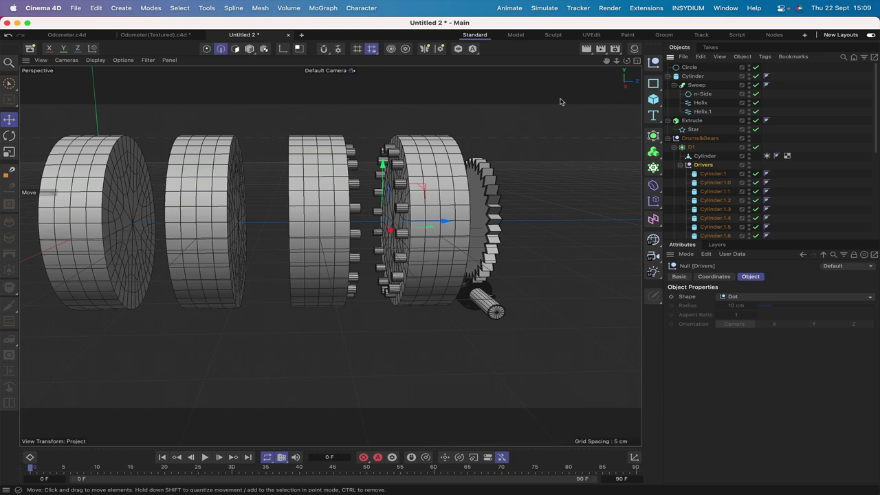
{"action": "mouse_move", "coordinate": [627, 61]}
{"action": "left_mouse_down"}
{"action": "mouse_move", "coordinate": [605, 65]}
{"action": "mouse_move", "coordinate": [622, 64]}
{"action": "left_mouse_up"}
{"action": "scroll", "coordinate": [715, 175], "scroll_direction": "down", "scroll_amount": 2}
{"action": "scroll", "coordinate": [715, 176], "scroll_direction": "down", "scroll_amount": 3}
{"action": "scroll", "coordinate": [714, 219], "scroll_direction": "down", "scroll_amount": 2}
{"action": "scroll", "coordinate": [718, 210], "scroll_direction": "up", "scroll_amount": 2}
{"action": "left_click", "coordinate": [719, 196]}
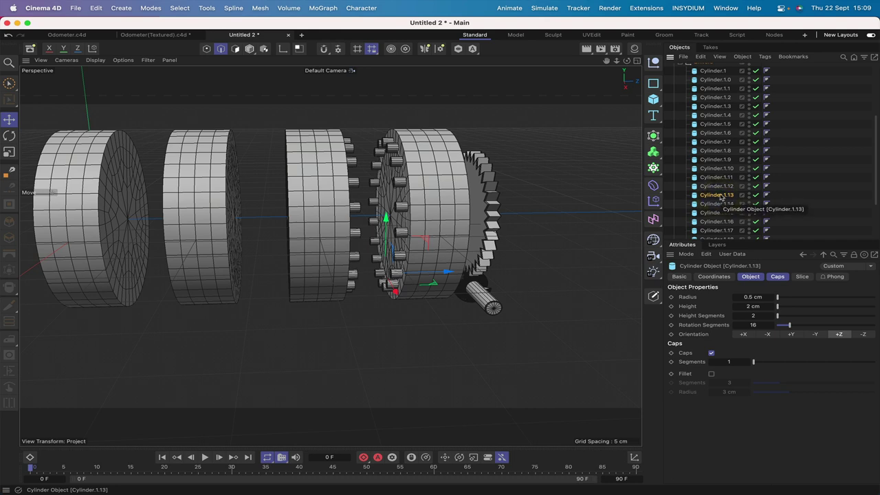
{"action": "scroll", "coordinate": [719, 213], "scroll_direction": "down", "scroll_amount": 3}
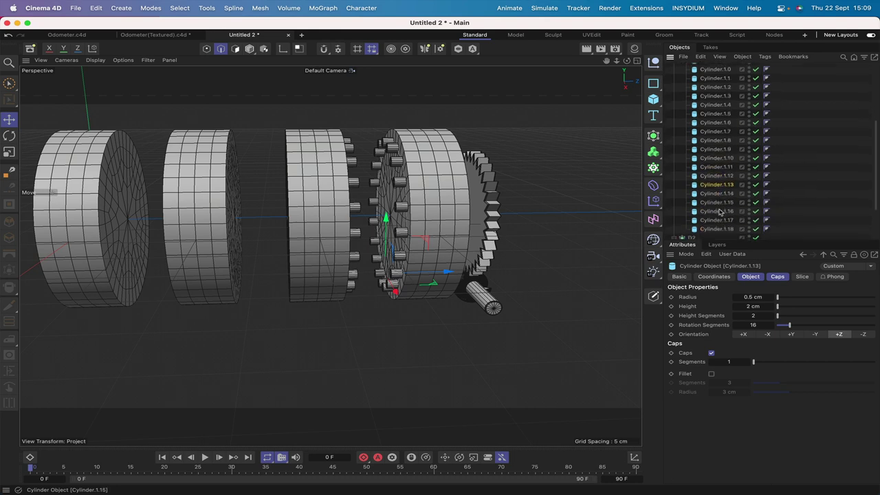
{"action": "left_click", "coordinate": [720, 203]}
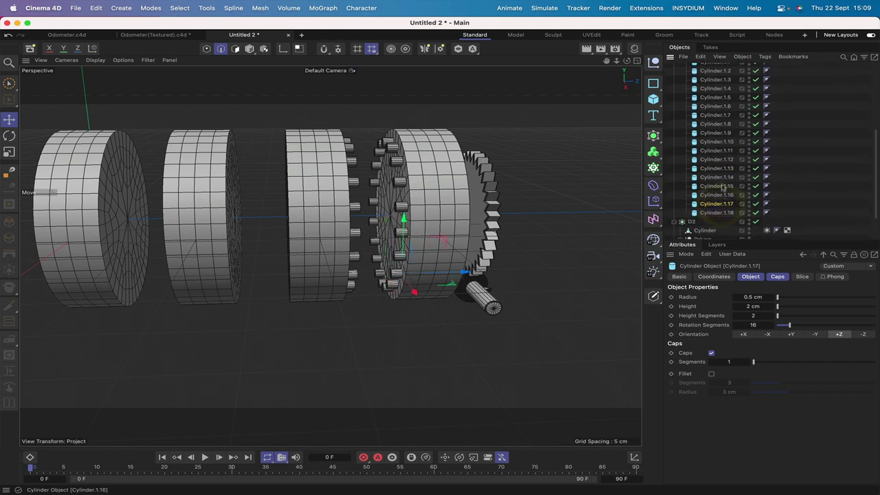
{"action": "scroll", "coordinate": [721, 147], "scroll_direction": "up", "scroll_amount": 3}
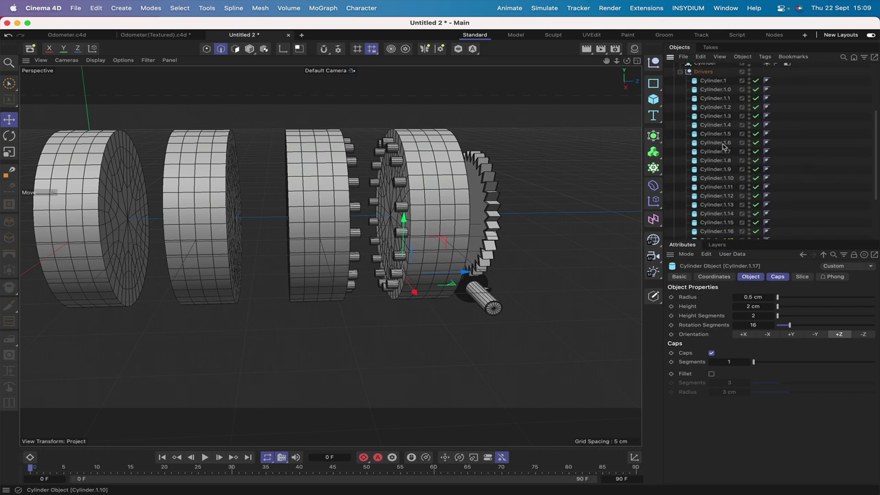
{"action": "scroll", "coordinate": [720, 110], "scroll_direction": "up", "scroll_amount": 1}
{"action": "left_click", "coordinate": [715, 93]}
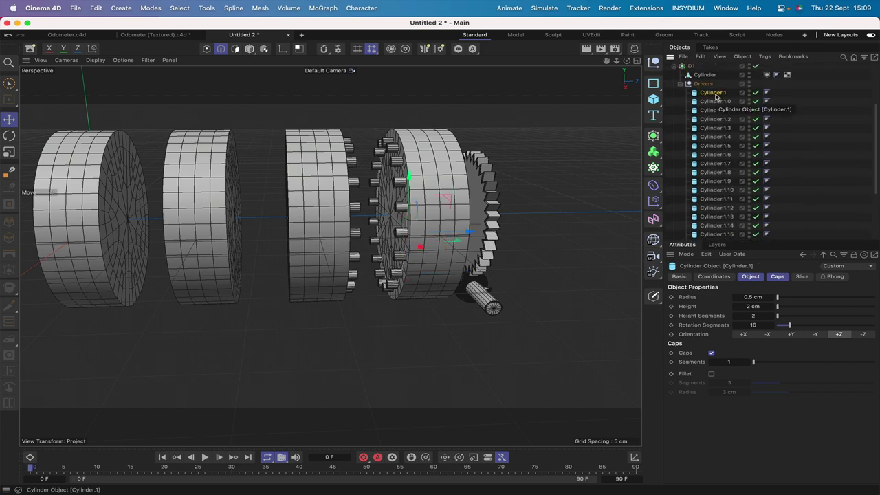
{"action": "left_click", "coordinate": [715, 102]}
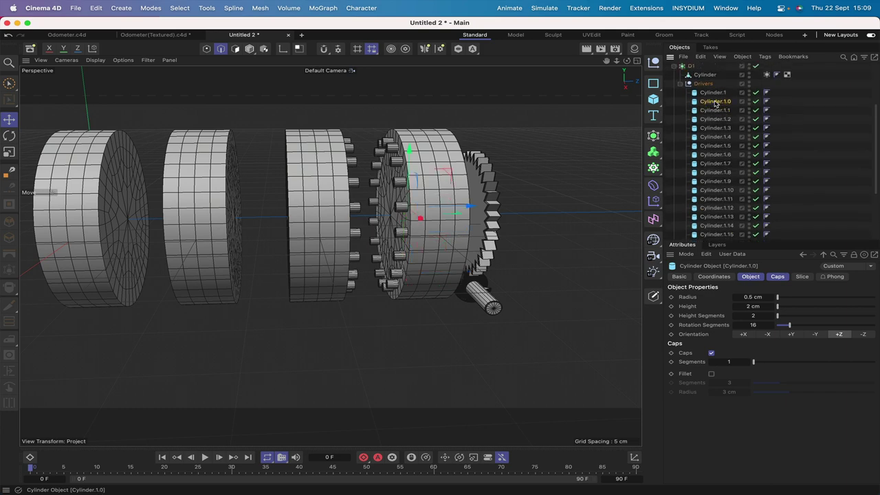
{"action": "left_click", "coordinate": [715, 110]}
{"action": "left_click", "coordinate": [716, 120]}
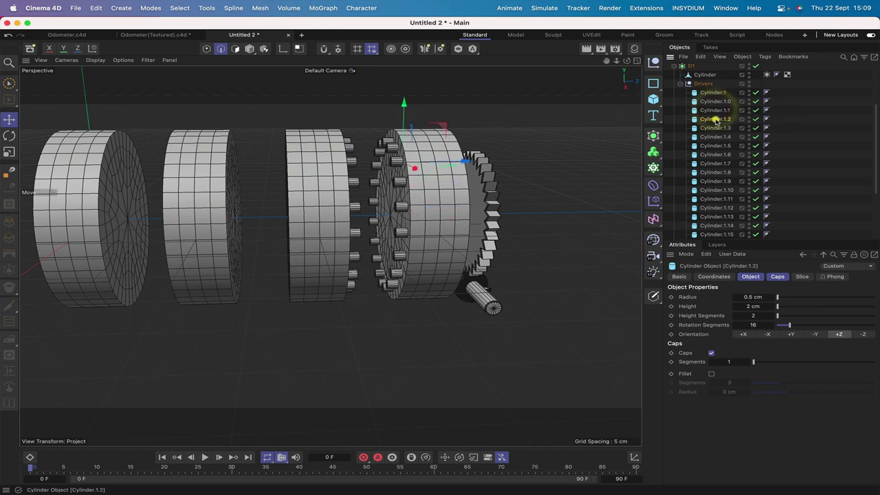
{"action": "left_click", "coordinate": [715, 129]}
{"action": "left_click", "coordinate": [715, 138]}
{"action": "left_click", "coordinate": [712, 209]}
{"action": "left_click_drag", "start_coordinate": [627, 61], "coordinate": [624, 95]}
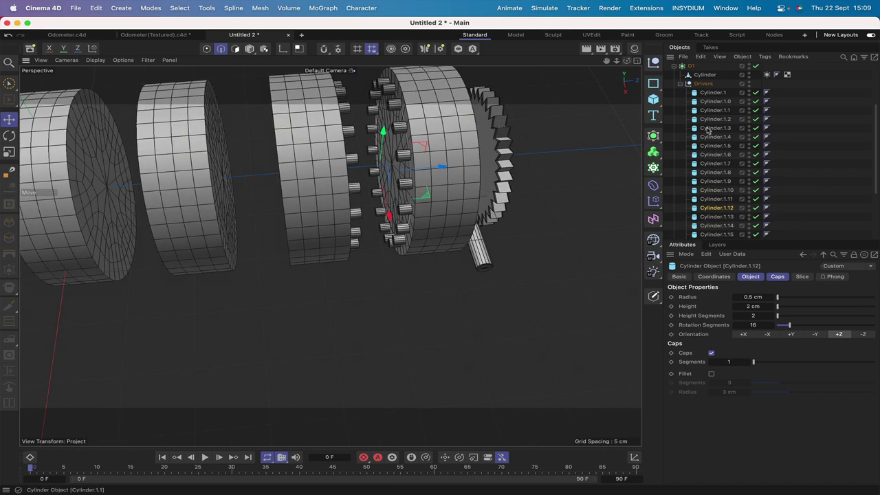
{"action": "left_click", "coordinate": [718, 216]}
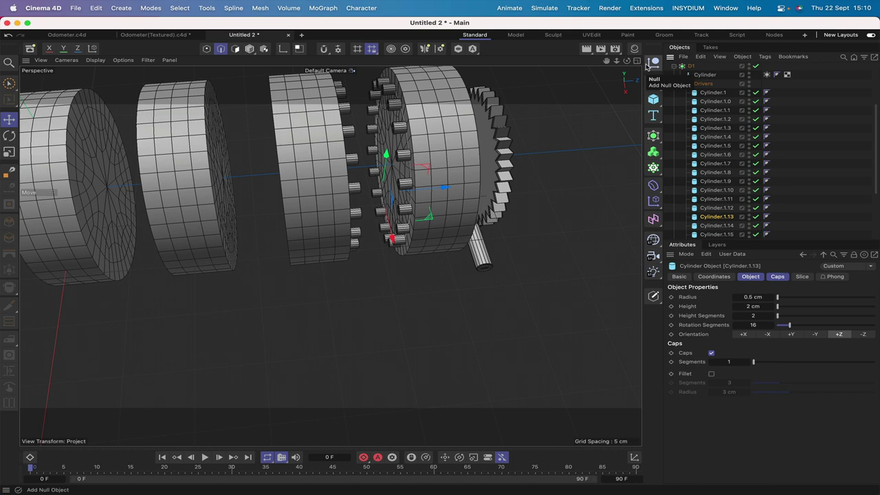
Show the Front view and frame the whole drum assembly in it.
{"action": "key", "text": "F4"}
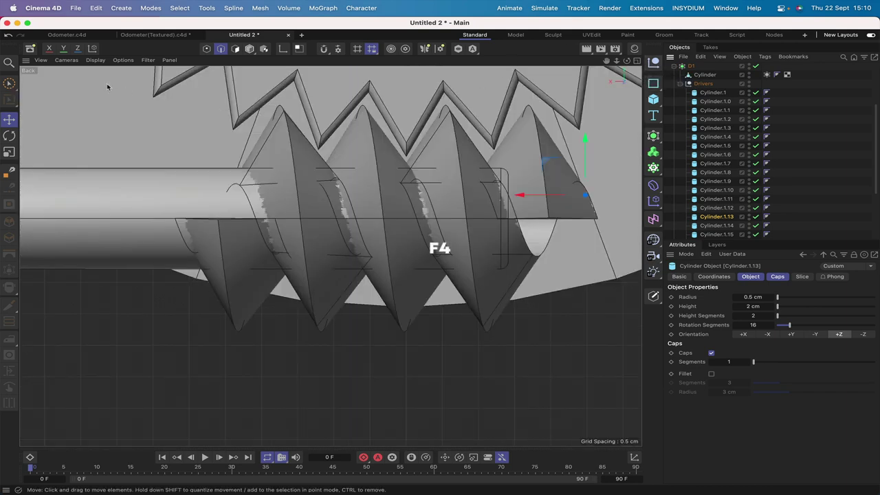
{"action": "left_click", "coordinate": [67, 60]}
{"action": "left_click", "coordinate": [75, 191]}
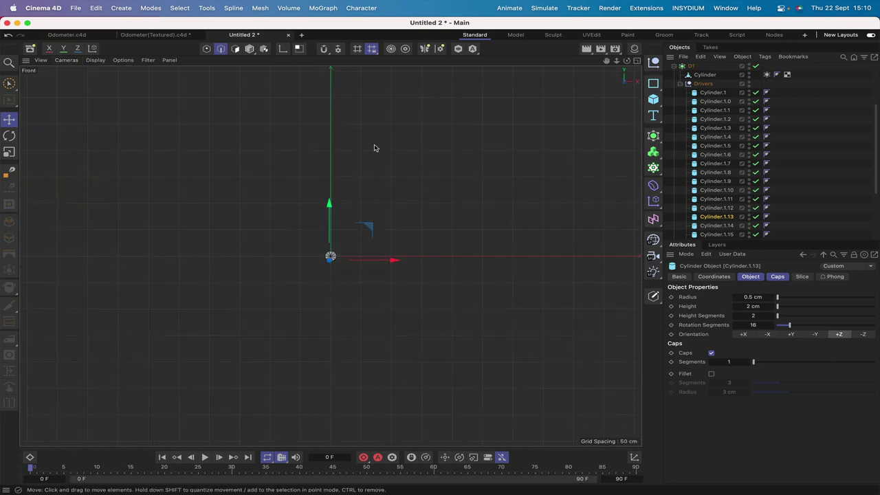
{"action": "key", "text": "o"}
Set the Front view's display to Lines with Wireframe so the pegs show through the drums.
{"action": "left_click", "coordinate": [96, 60]}
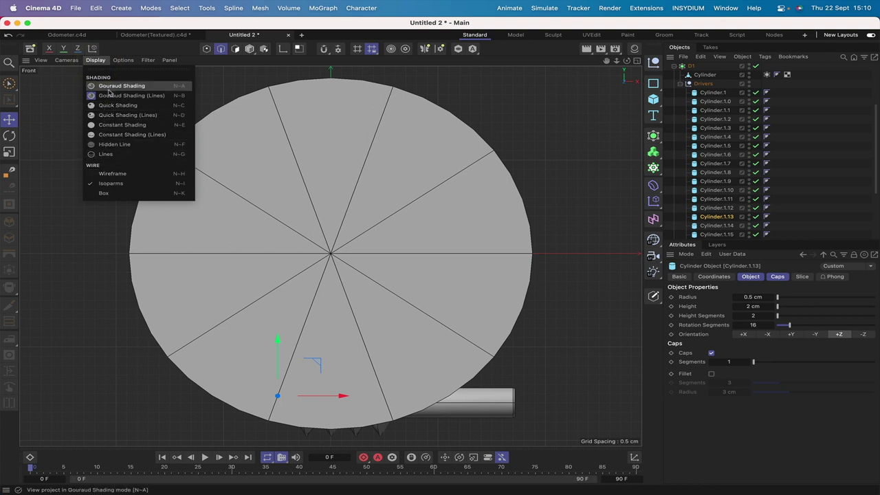
{"action": "left_click", "coordinate": [104, 175]}
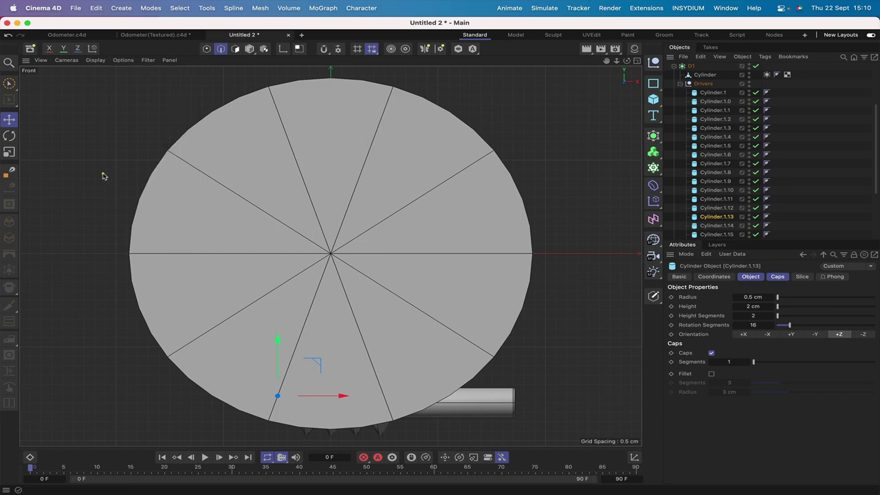
{"action": "left_click", "coordinate": [95, 60]}
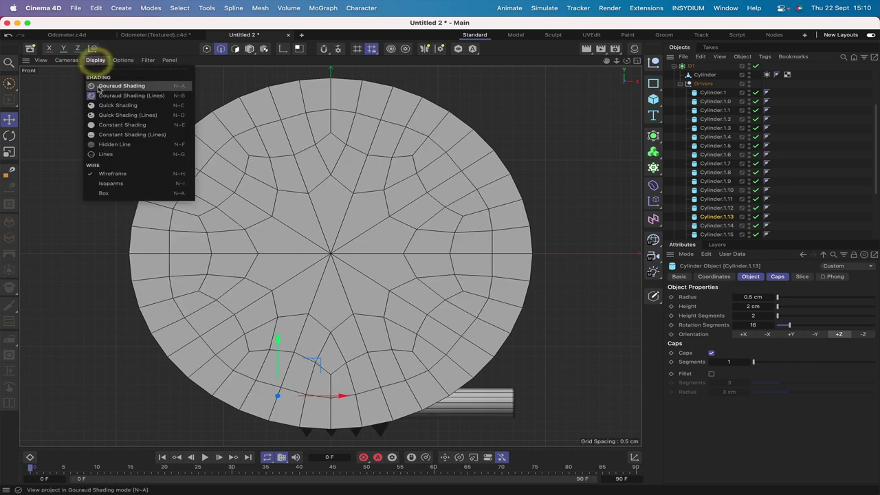
{"action": "left_click", "coordinate": [103, 154]}
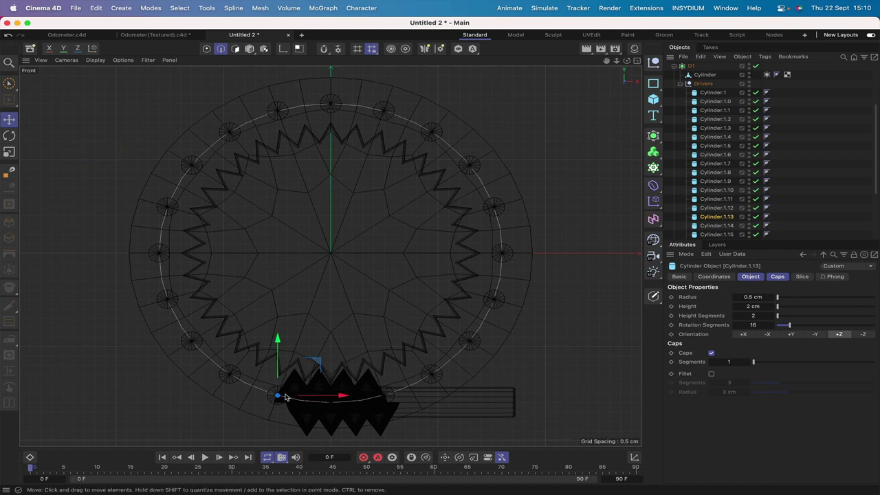
Delete the pegs Cylinder.1.14 through Cylinder.1.18 from the Drivers null.
{"action": "left_click", "coordinate": [725, 209]}
{"action": "left_click", "coordinate": [724, 217]}
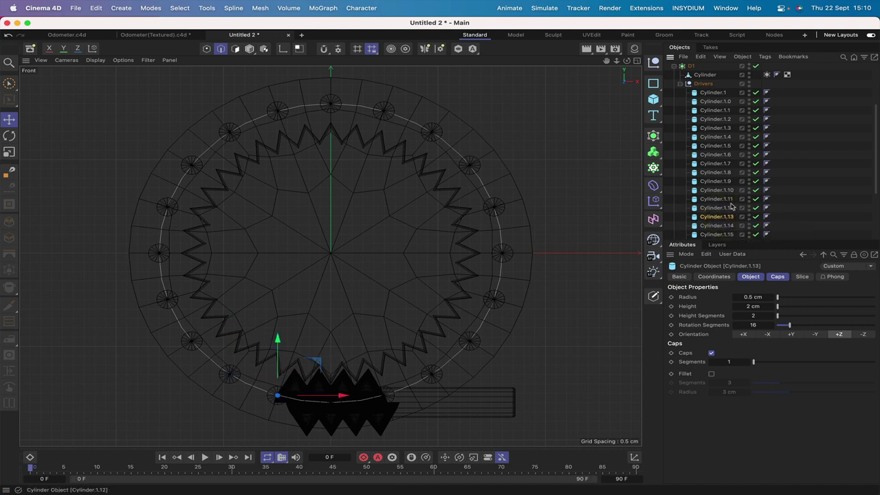
{"action": "scroll", "coordinate": [730, 227], "scroll_direction": "down", "scroll_amount": 3}
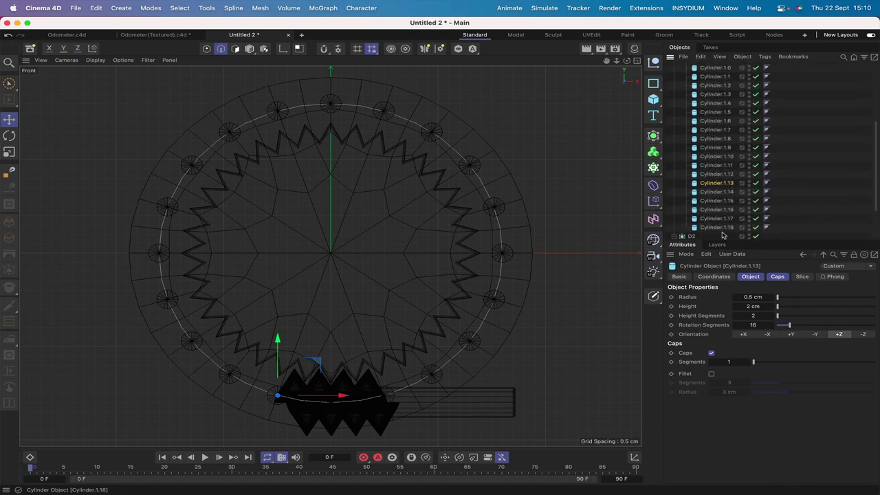
{"action": "left_click_drag", "start_coordinate": [717, 208], "coordinate": [713, 196]}
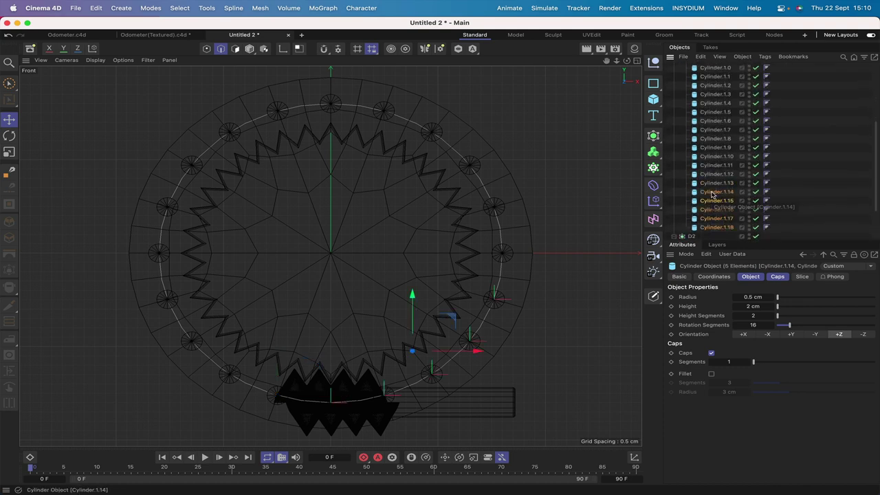
{"action": "key", "text": "Delete"}
Delete the pegs Cylinder.1 through Cylinder.1.7 from the Drivers null.
{"action": "left_click", "coordinate": [715, 165]}
{"action": "right_click", "coordinate": [715, 165]}
{"action": "key", "text": "Escape"}
{"action": "left_click", "coordinate": [714, 129]}
{"action": "scroll", "coordinate": [714, 125], "scroll_direction": "up", "scroll_amount": 3}
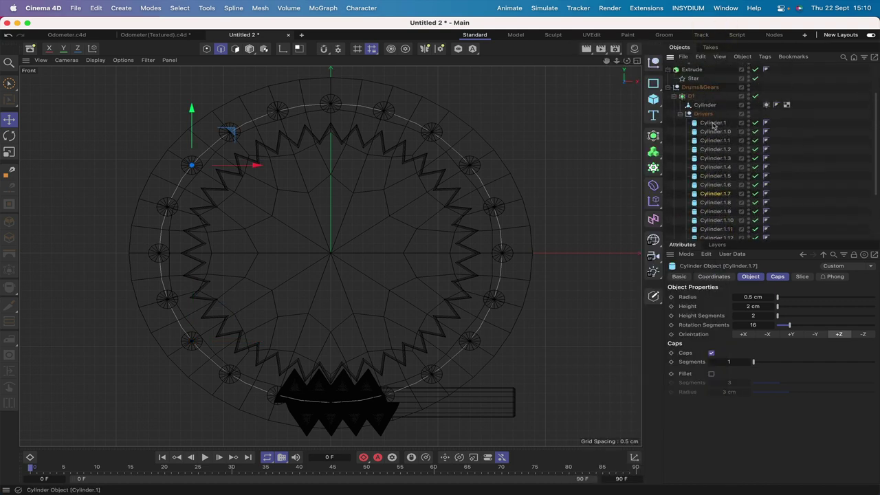
{"action": "left_click", "coordinate": [714, 123], "text": "shift"}
{"action": "key", "text": "Delete"}
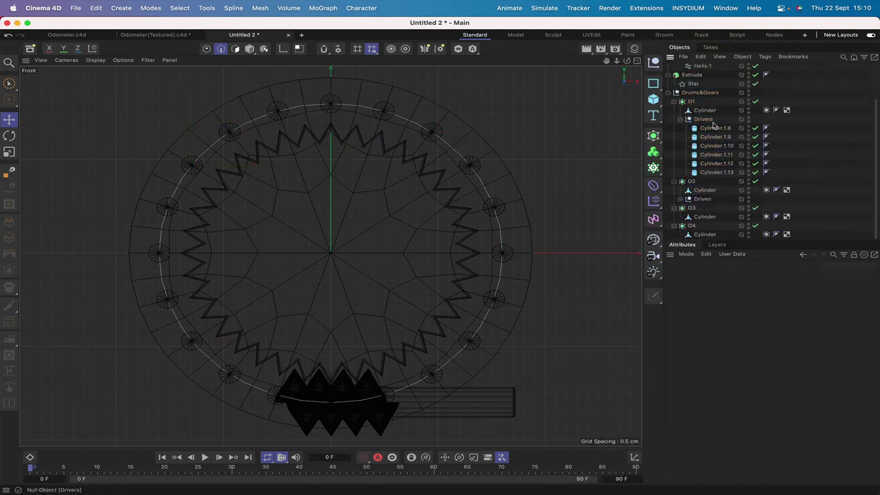
Delete the pegs Cylinder.1.8 through Cylinder.1.11, keeping only Cylinder.1.12 and Cylinder.1.13 under Drivers.
{"action": "left_click", "coordinate": [729, 155]}
{"action": "left_click", "coordinate": [725, 129], "text": "shift"}
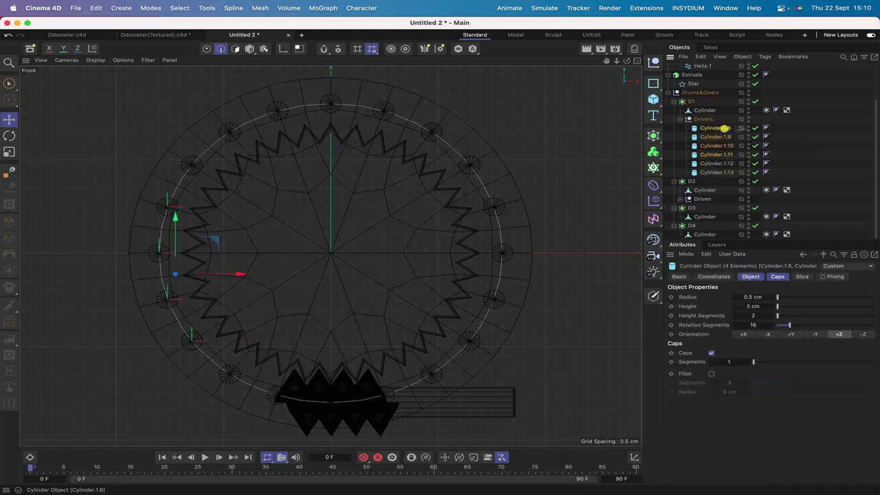
{"action": "key", "text": "Delete"}
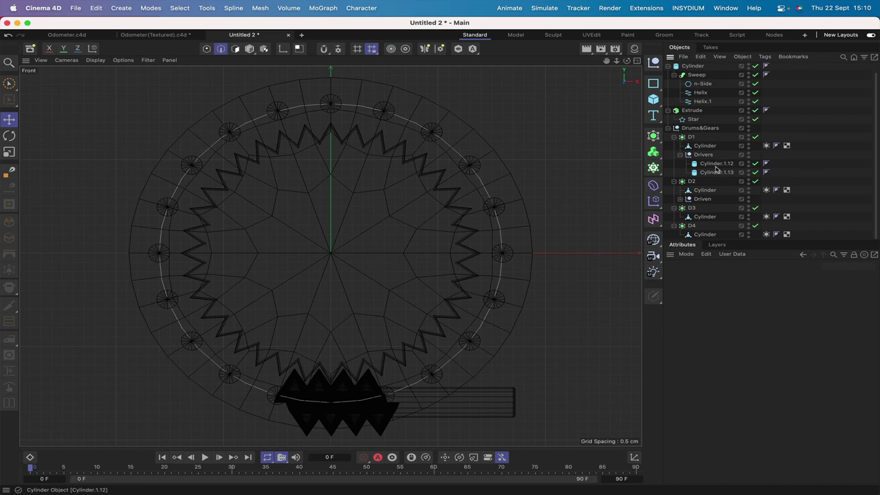
Return to the Perspective view and collapse the Drivers null in the hierarchy.
{"action": "key", "text": "ctrl+super+space"}
{"action": "left_click", "coordinate": [432, 200]}
{"action": "key", "text": "F1"}
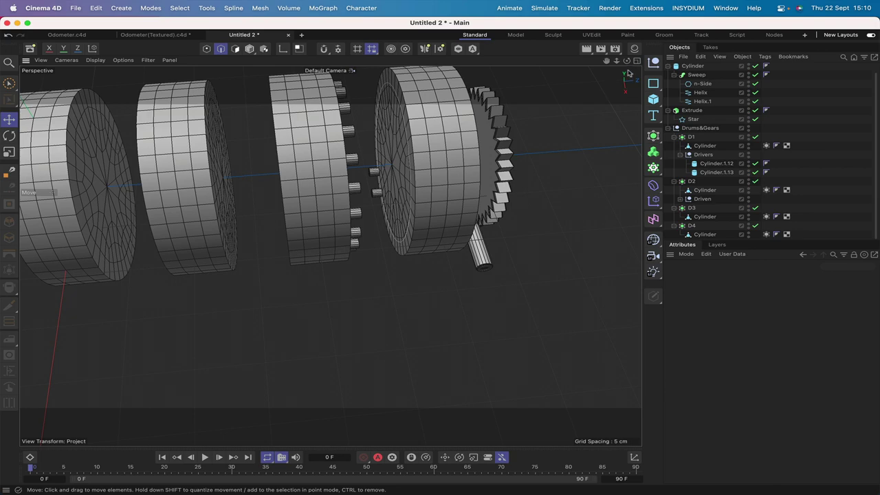
{"action": "left_click_drag", "start_coordinate": [626, 61], "coordinate": [330, 255]}
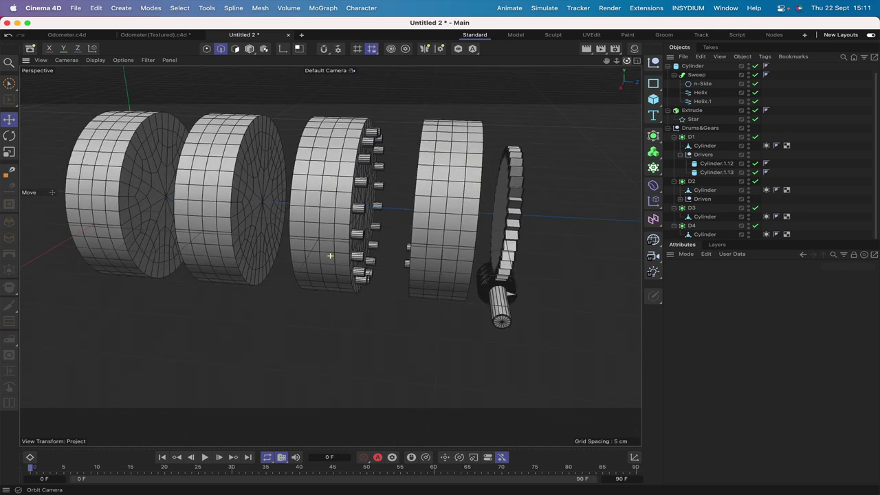
{"action": "left_click_drag", "start_coordinate": [330, 256], "coordinate": [330, 255], "text": "alt"}
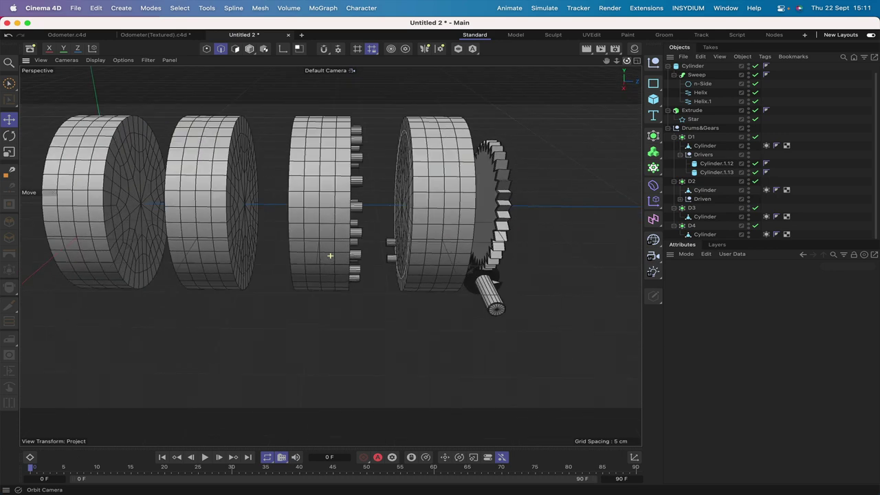
{"action": "left_click", "coordinate": [680, 156]}
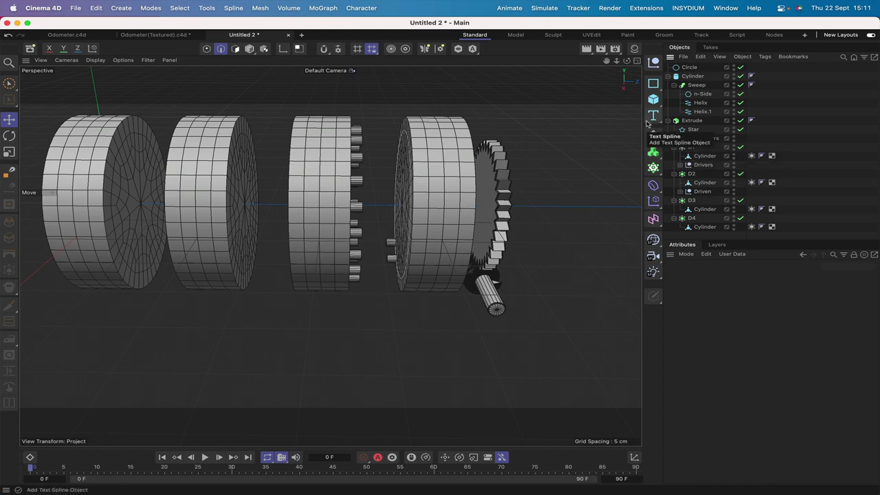
Duplicate the Drivers null along Z so the copied pegs sit on the face of D2 that faces D3.
{"action": "left_click_drag", "start_coordinate": [627, 61], "coordinate": [584, 63]}
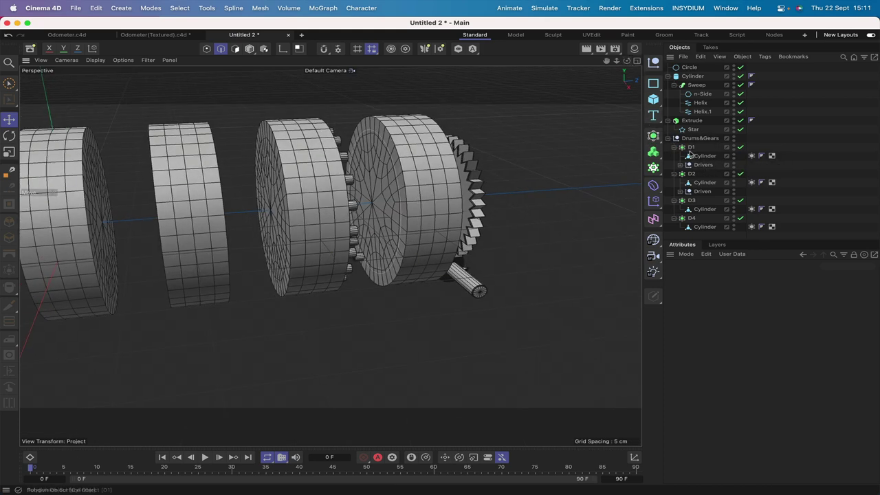
{"action": "left_click", "coordinate": [695, 167]}
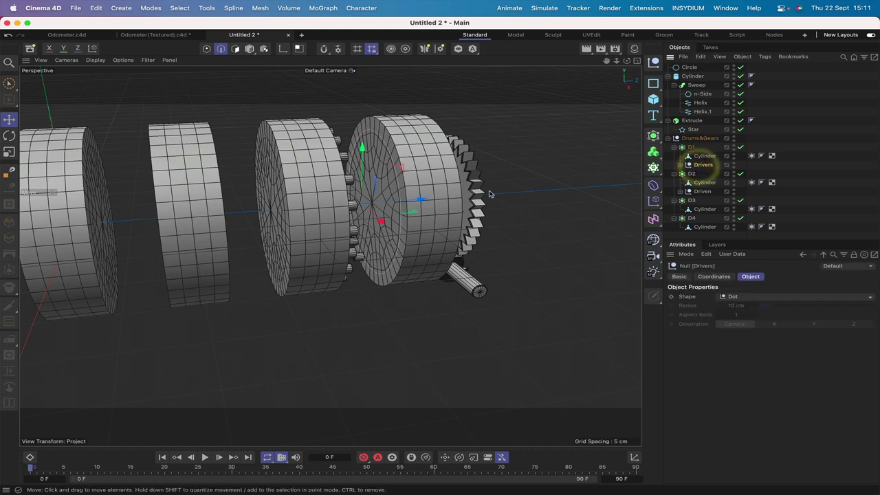
{"action": "left_click_drag", "start_coordinate": [424, 201], "coordinate": [321, 231]}
{"action": "left_click_drag", "start_coordinate": [561, 118], "coordinate": [602, 92], "text": "alt"}
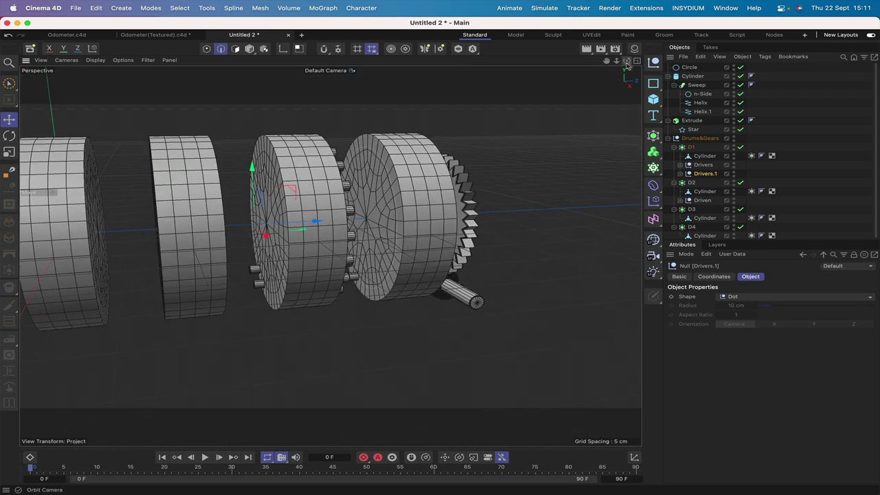
Make the duplicated null a child of D2 below Driven and rename it Drivers.
{"action": "left_click_drag", "start_coordinate": [707, 176], "coordinate": [704, 199]}
{"action": "double_click", "coordinate": [709, 200]}
{"action": "left_click", "coordinate": [722, 200]}
{"action": "key", "text": "BackSpace"}
{"action": "key", "text": "BackSpace"}
{"action": "key", "text": "Return"}
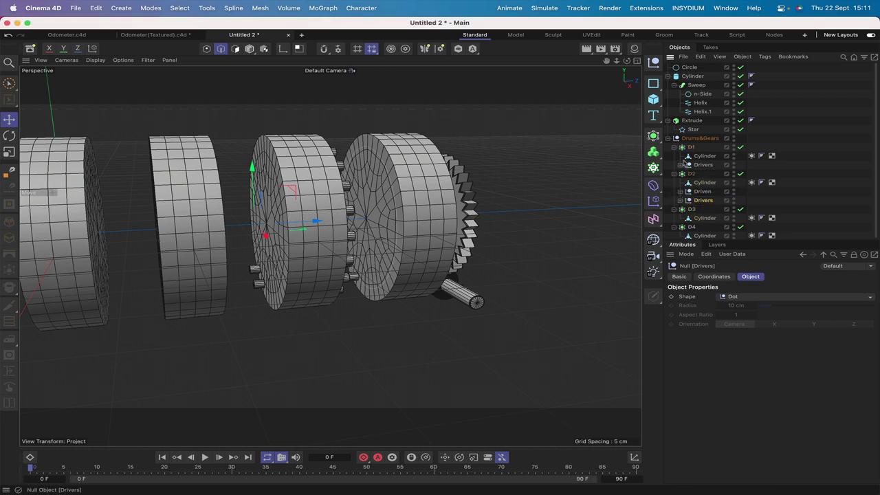
Duplicate D2's Driven and Drivers nulls into D3 and move the copies along Z onto drum D3.
{"action": "left_click", "coordinate": [702, 191]}
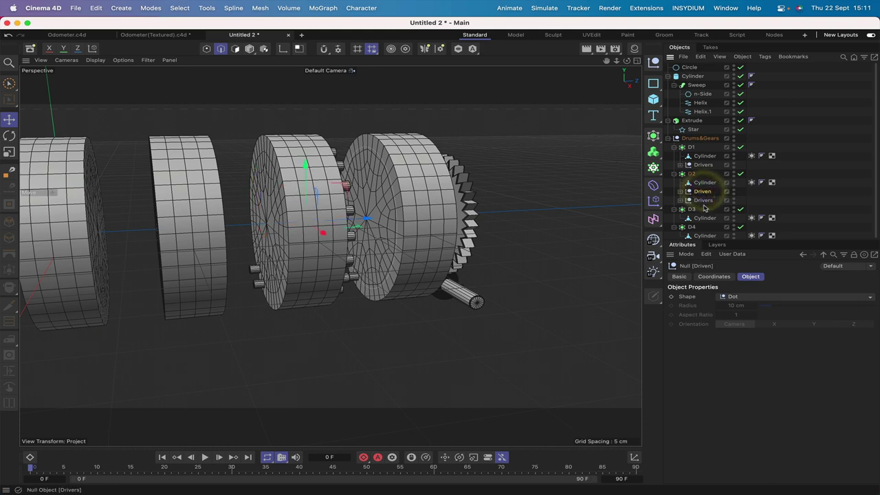
{"action": "left_click", "coordinate": [704, 200]}
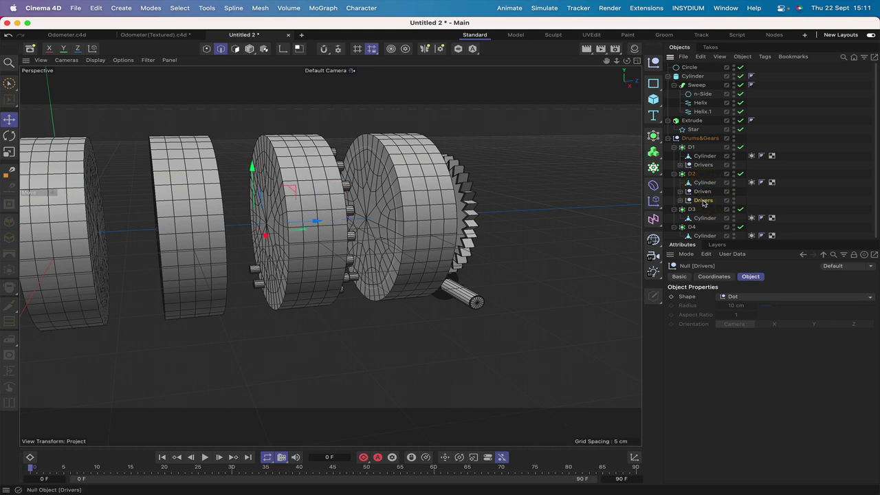
{"action": "left_click_drag", "start_coordinate": [626, 60], "coordinate": [584, 68]}
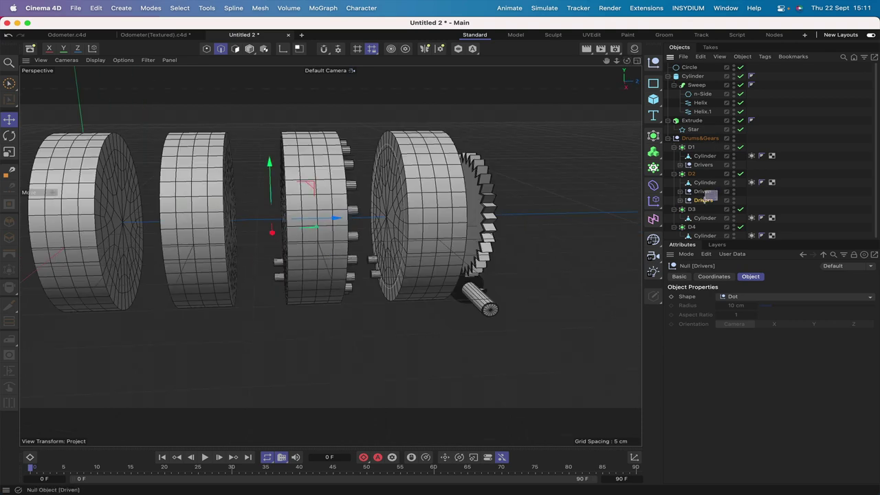
{"action": "left_click", "coordinate": [702, 192]}
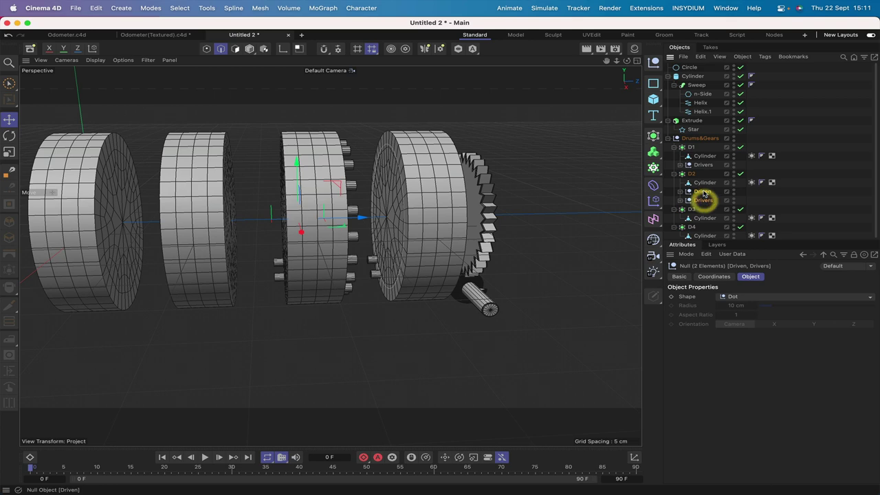
{"action": "left_click", "coordinate": [702, 200], "text": "shift"}
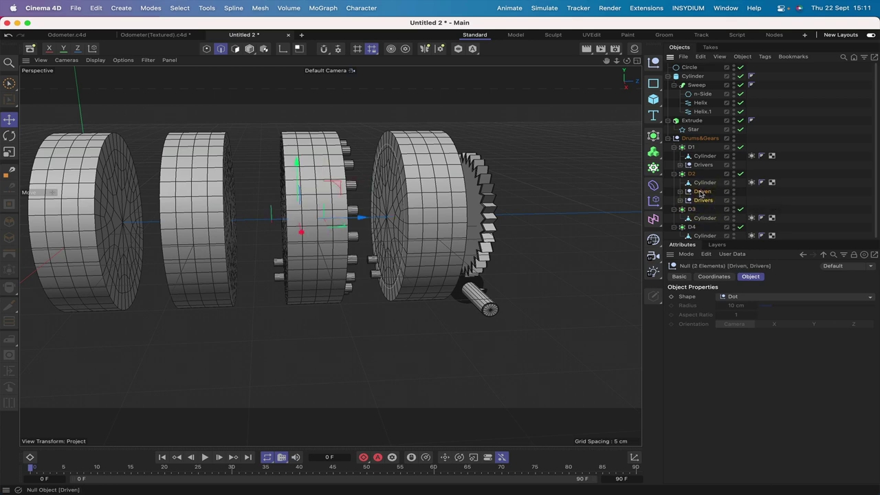
{"action": "left_click_drag", "start_coordinate": [701, 204], "coordinate": [704, 222]}
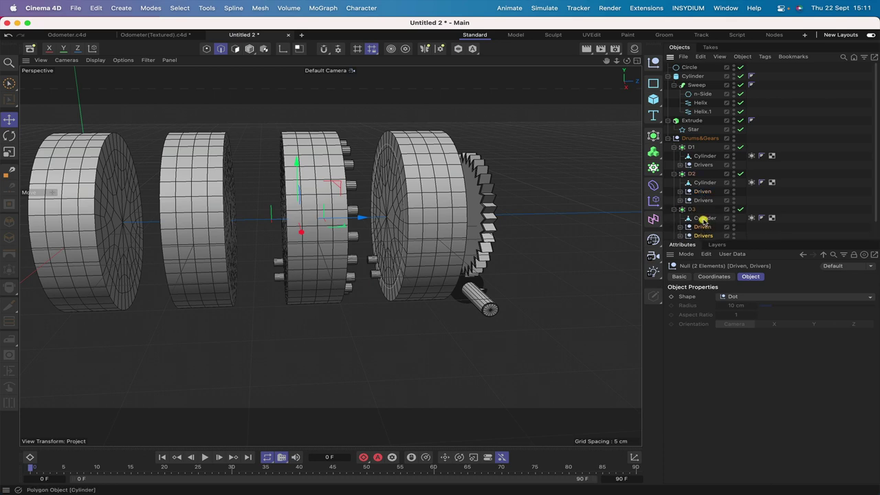
{"action": "left_click_drag", "start_coordinate": [371, 224], "coordinate": [330, 256]}
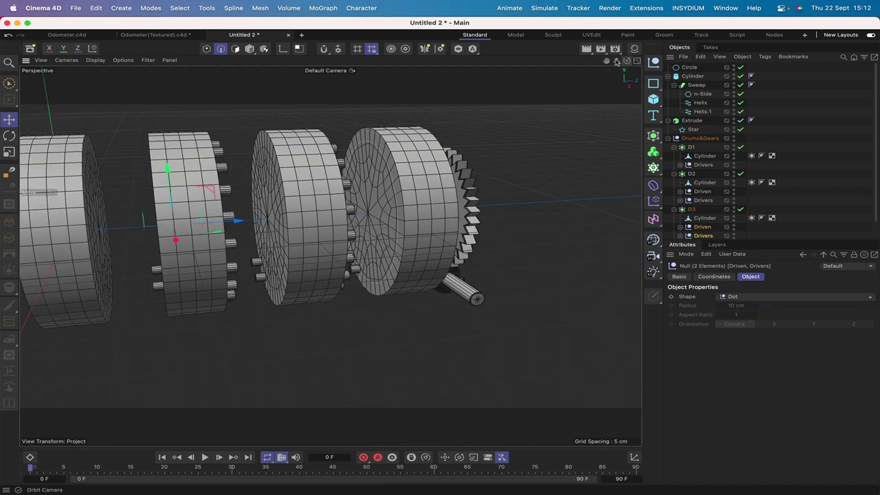
Duplicate D3's Driven null into D4 and move the copy along Z onto the D4 face toward D3.
{"action": "left_click_drag", "start_coordinate": [440, 255], "coordinate": [440, 256], "text": "alt"}
{"action": "scroll", "coordinate": [708, 213], "scroll_direction": "down", "scroll_amount": 1}
{"action": "left_click", "coordinate": [704, 208]}
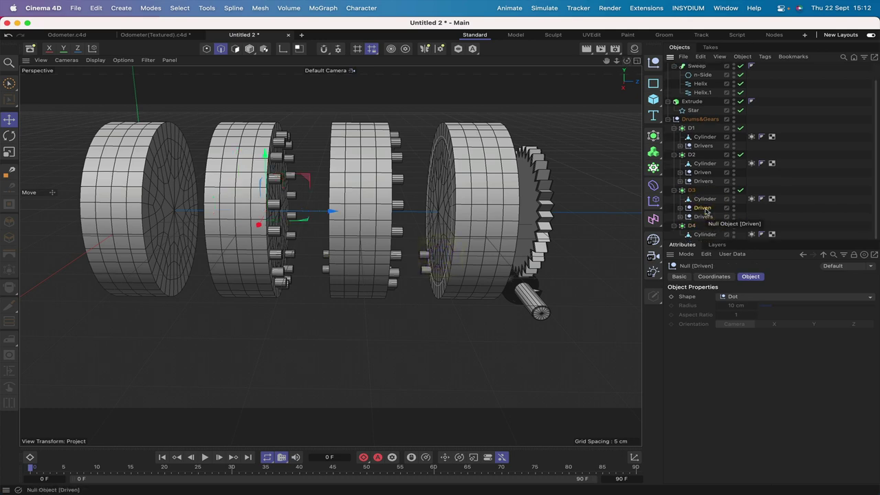
{"action": "left_click_drag", "start_coordinate": [705, 213], "coordinate": [704, 235]}
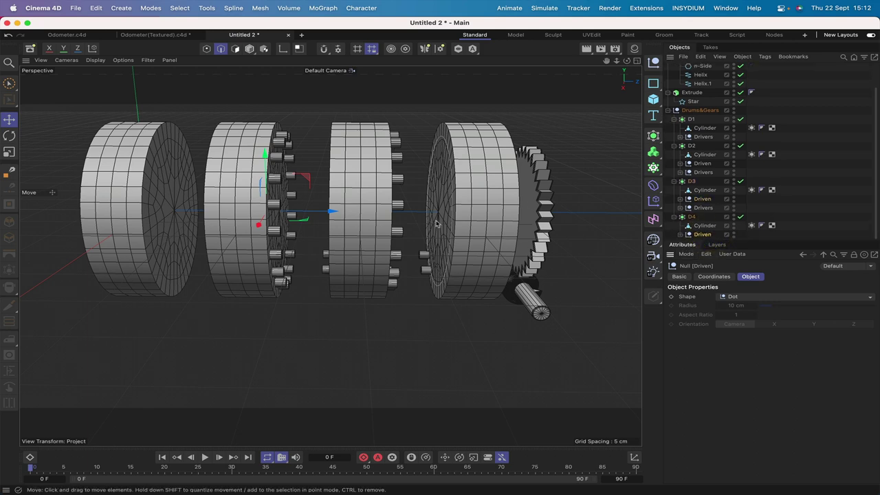
{"action": "left_click_drag", "start_coordinate": [334, 222], "coordinate": [223, 230]}
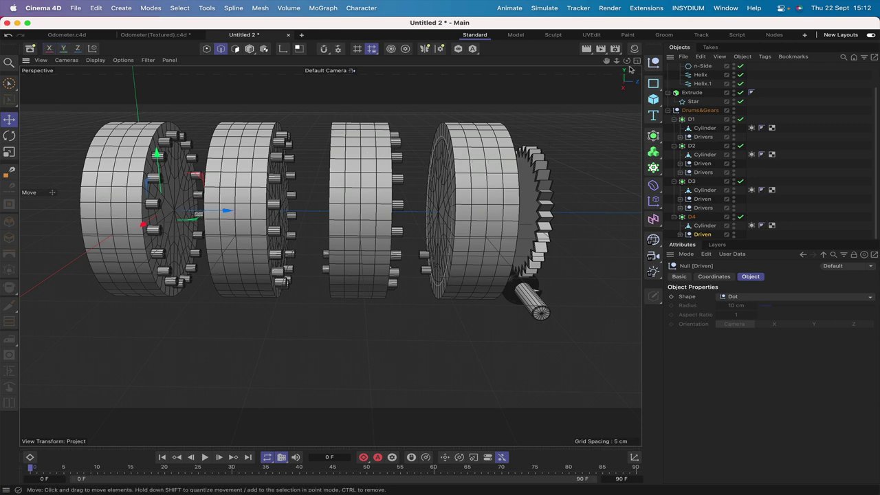
Add a Cogwheel spline and set its number of teeth to 8.
{"action": "mouse_move", "coordinate": [627, 61]}
{"action": "left_mouse_down"}
{"action": "mouse_move", "coordinate": [561, 65]}
{"action": "mouse_move", "coordinate": [626, 62]}
{"action": "left_mouse_up"}
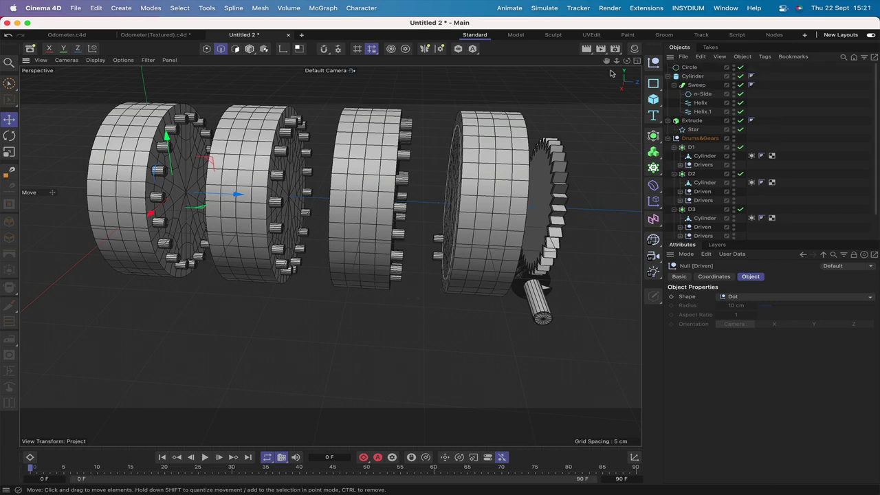
{"action": "left_click", "coordinate": [653, 84]}
{"action": "left_click", "coordinate": [691, 162]}
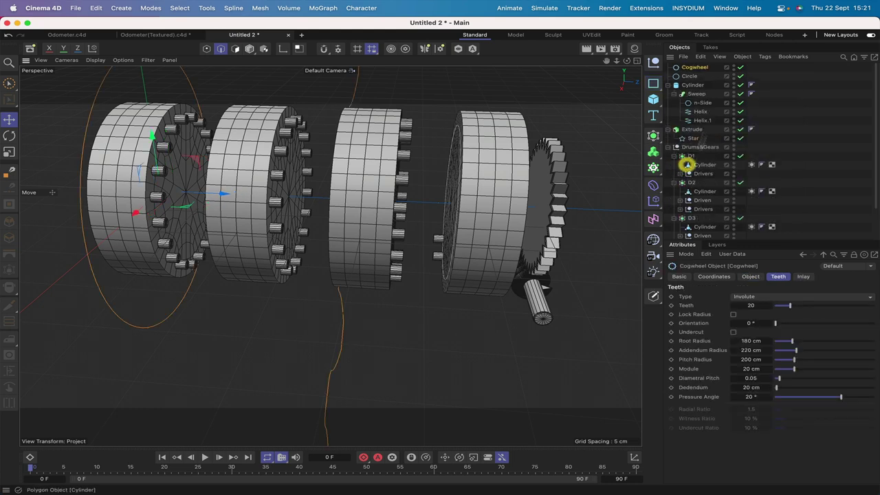
{"action": "left_click", "coordinate": [691, 67]}
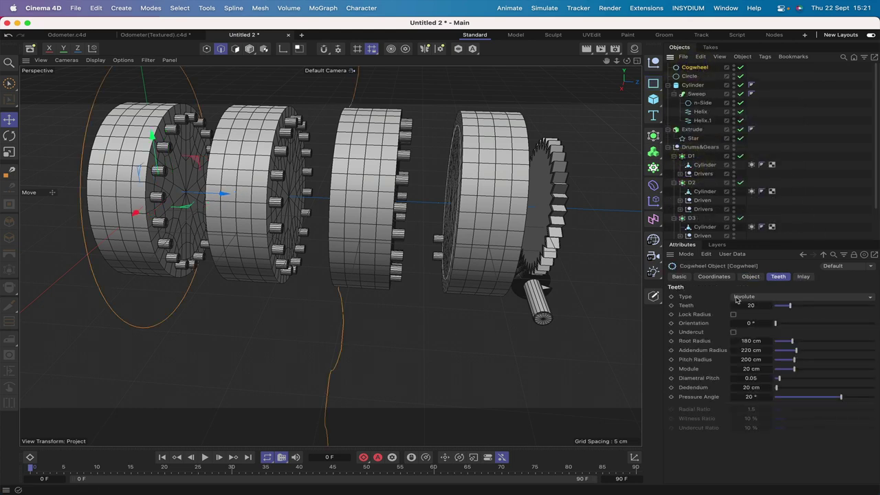
{"action": "left_click", "coordinate": [749, 306]}
{"action": "key", "text": "Return"}
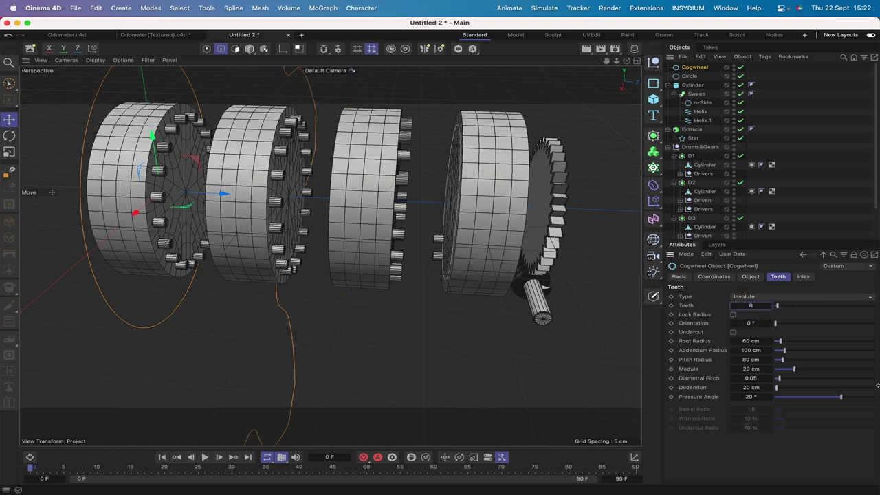
Set the cogwheel's root radius to 3.5 cm and its addendum radius to 4.375 cm.
{"action": "left_click", "coordinate": [746, 341]}
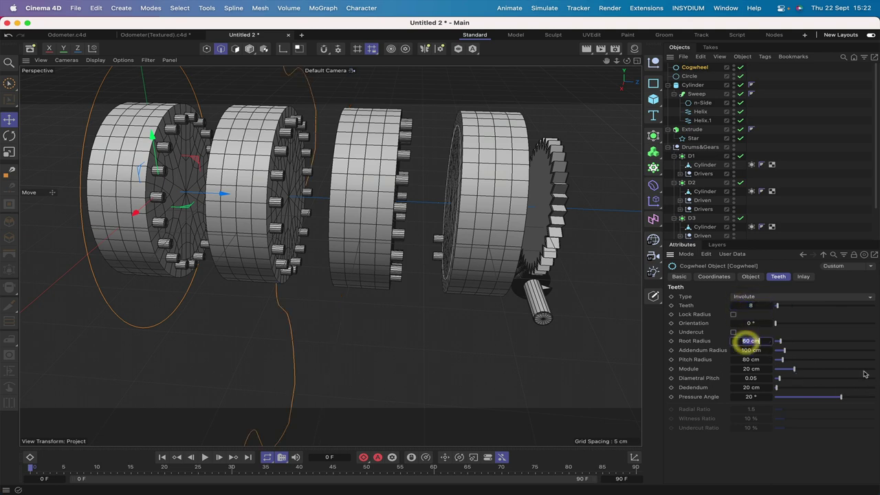
{"action": "key", "text": "Return"}
{"action": "left_click", "coordinate": [744, 351]}
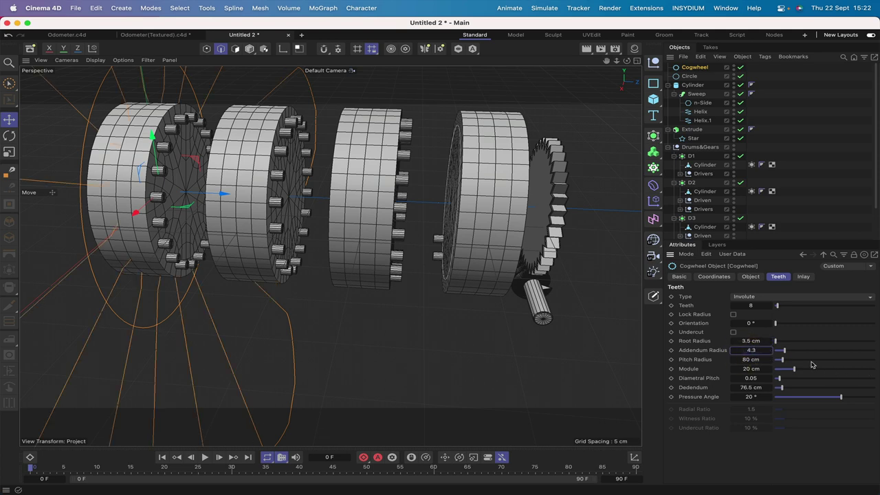
{"action": "type", "text": "4.375"}
{"action": "key", "text": "Return"}
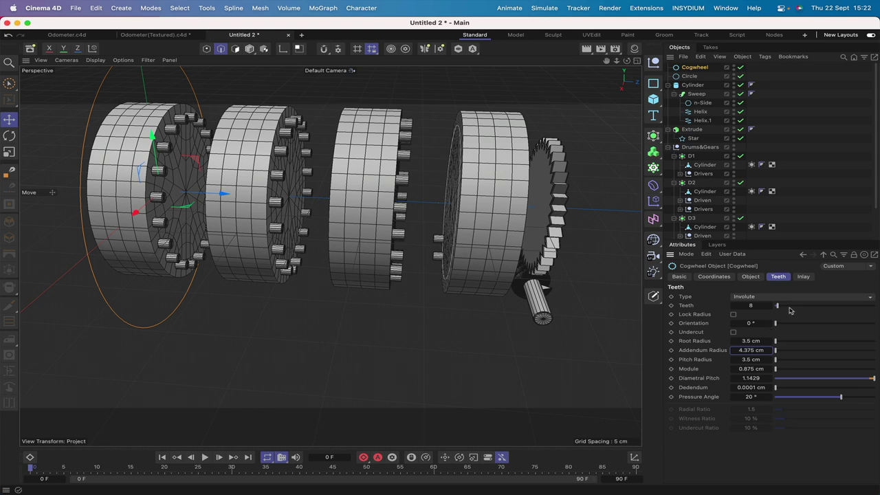
Set the cogwheel's center hole radius to 1 cm and move the spline along Z between D2 and D1.
{"action": "left_click", "coordinate": [802, 277]}
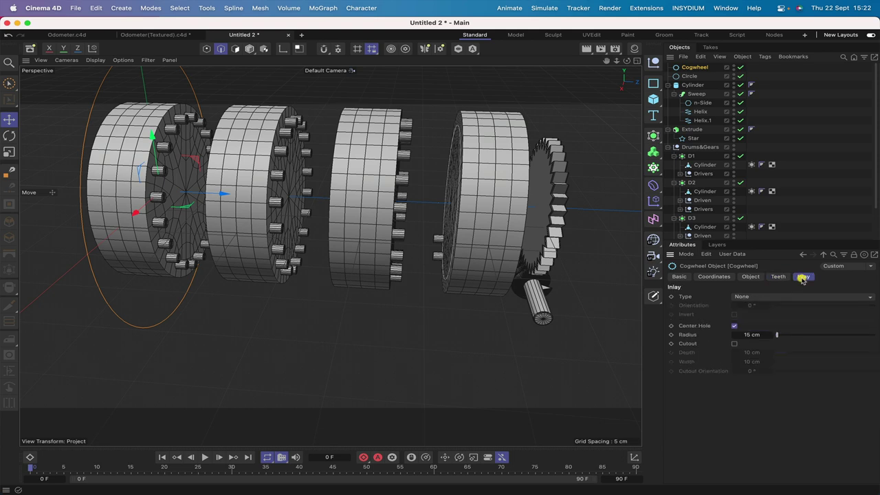
{"action": "left_click", "coordinate": [746, 334]}
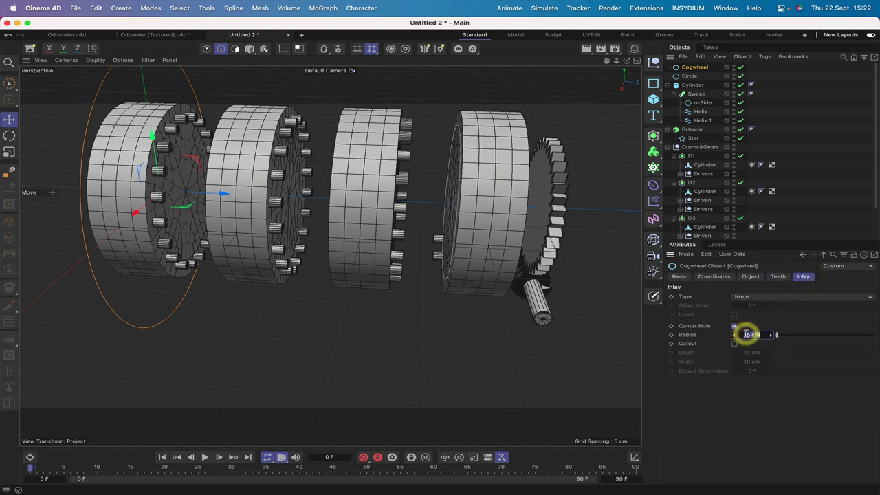
{"action": "left_click_drag", "start_coordinate": [230, 206], "coordinate": [484, 206]}
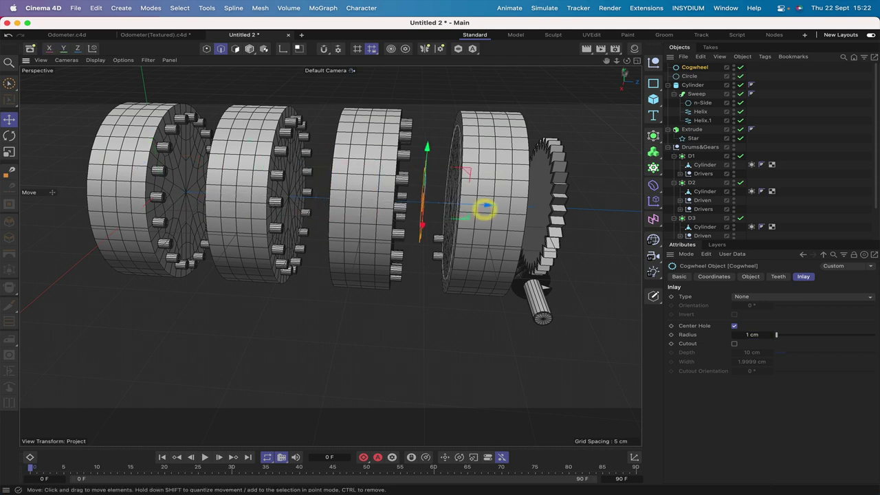
In the Front view, lower the cogwheel along Y to about -11.28 cm so it overlaps the drums' lower edge.
{"action": "left_click_drag", "start_coordinate": [626, 61], "coordinate": [338, 250]}
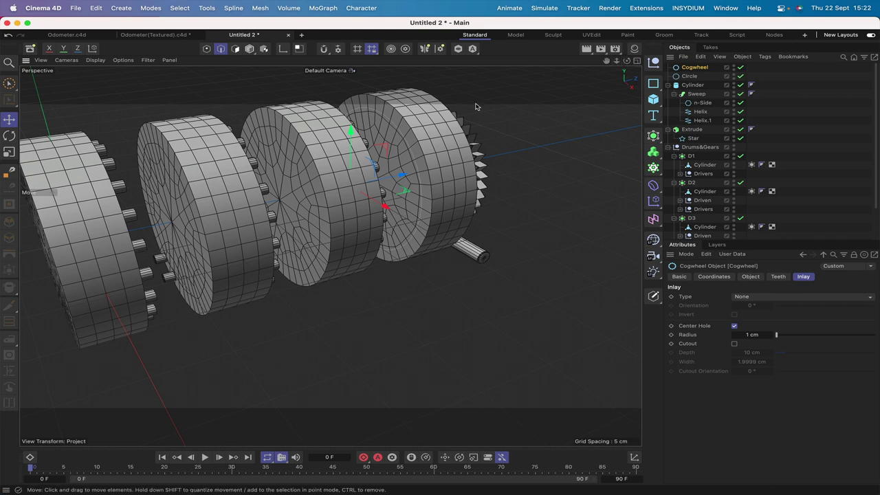
{"action": "key", "text": "F4"}
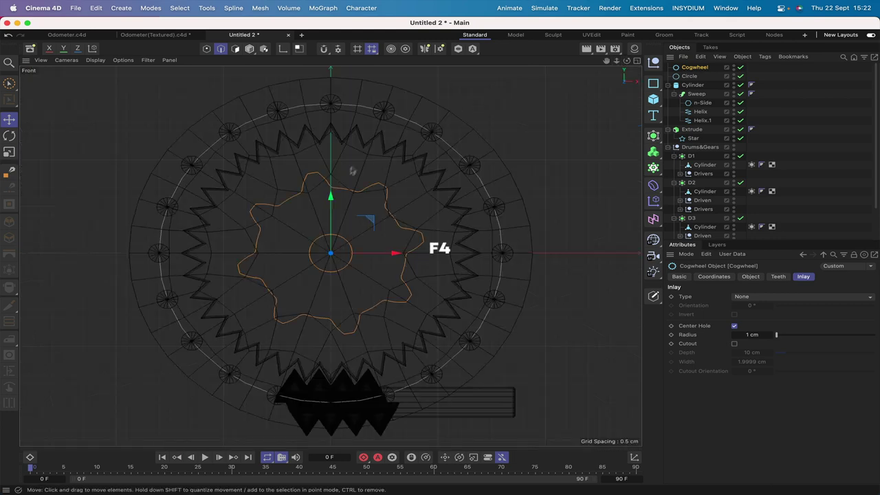
{"action": "left_click_drag", "start_coordinate": [335, 201], "coordinate": [332, 411]}
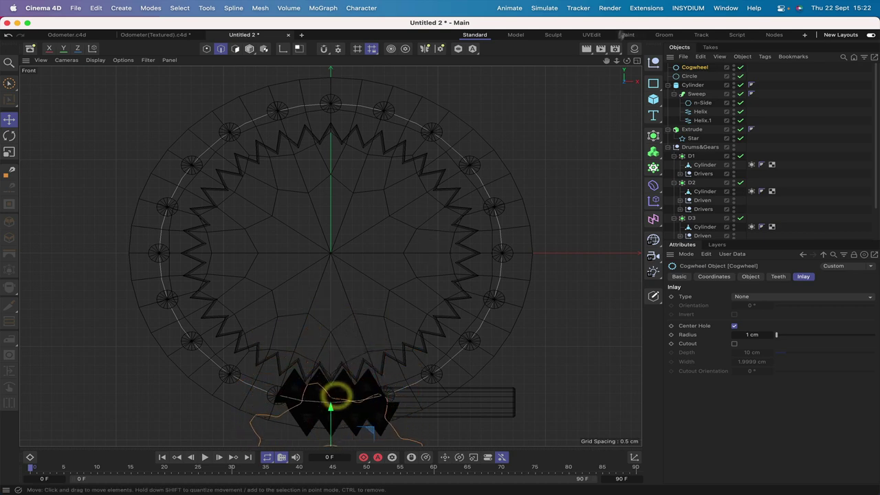
Deepen the cogwheel's teeth by setting its root radius to 3 cm.
{"action": "left_click_drag", "start_coordinate": [605, 61], "coordinate": [606, 27]}
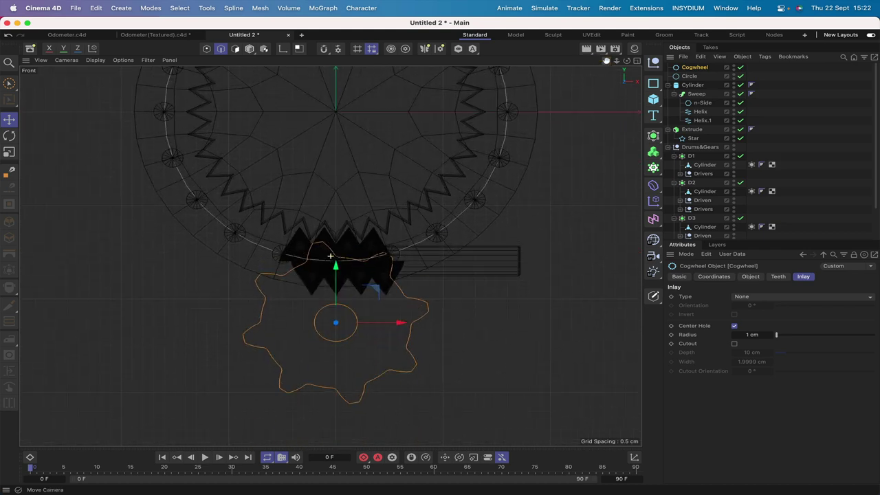
{"action": "left_click", "coordinate": [781, 278]}
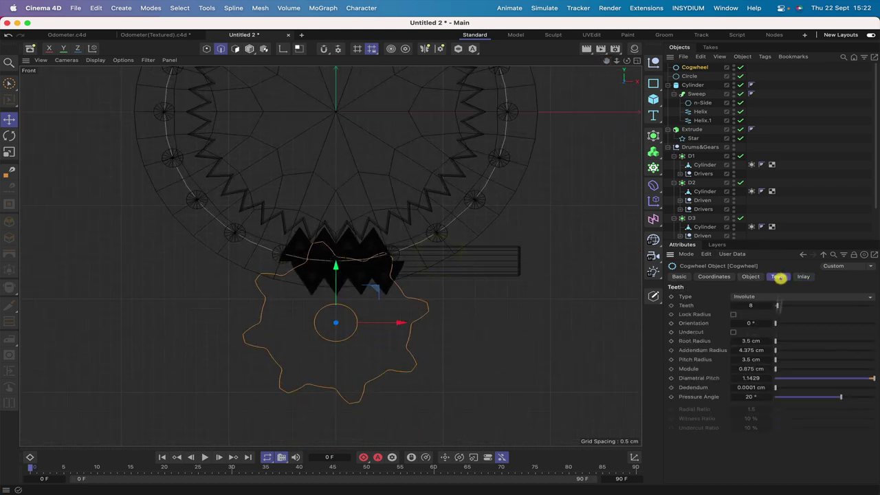
{"action": "double_click", "coordinate": [748, 341]}
{"action": "type", "text": "3"}
{"action": "key", "text": "Return"}
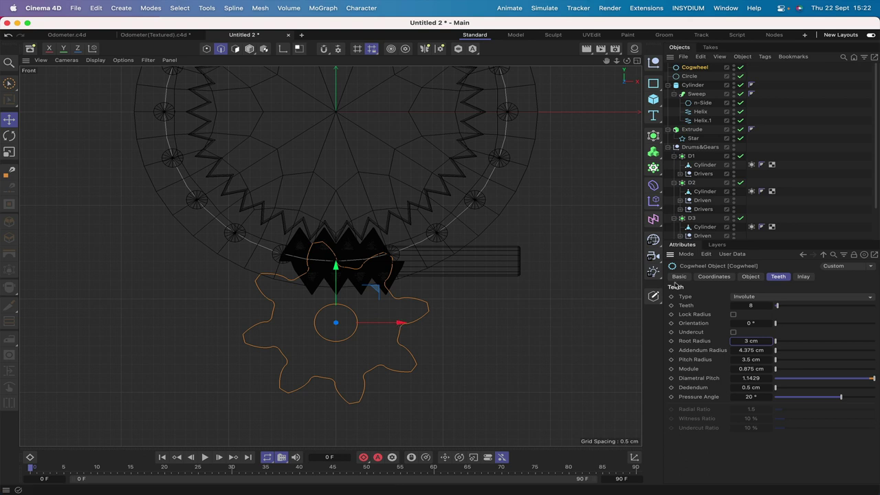
Set the cogwheel's X position to 1.9 cm.
{"action": "left_click", "coordinate": [714, 276]}
{"action": "left_click", "coordinate": [719, 308]}
{"action": "type", "text": "1.9"}
{"action": "key", "text": "Return"}
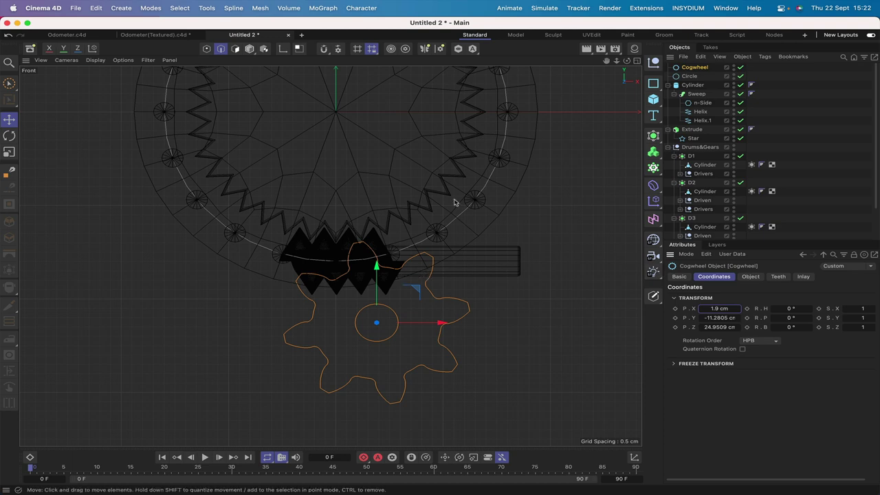
In the Perspective view, move the cogwheel along Z to about 23.04 cm, below the driven pegs of D2.
{"action": "key", "text": "F1"}
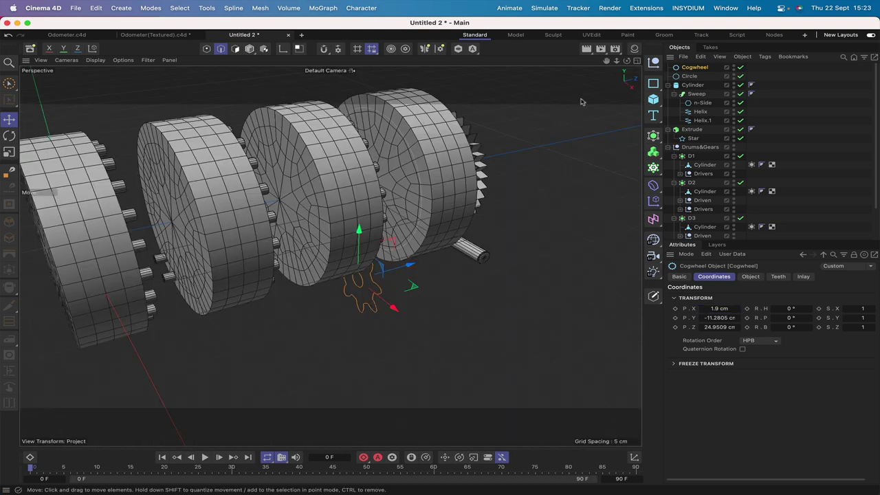
{"action": "key", "text": "F1"}
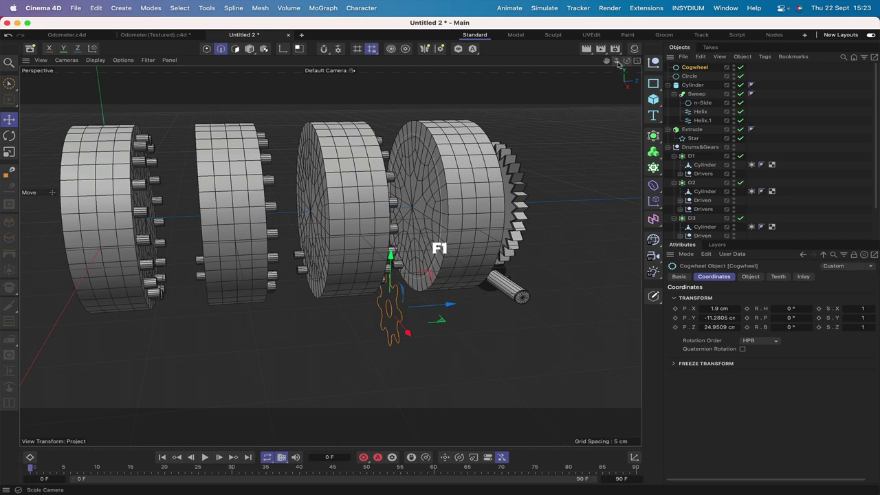
{"action": "left_click_drag", "start_coordinate": [606, 64], "coordinate": [440, 255]}
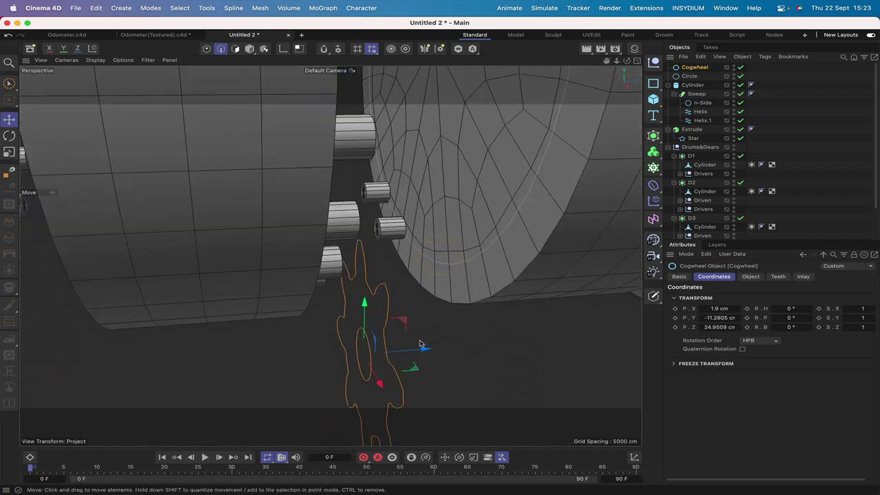
{"action": "left_click_drag", "start_coordinate": [422, 348], "coordinate": [369, 358]}
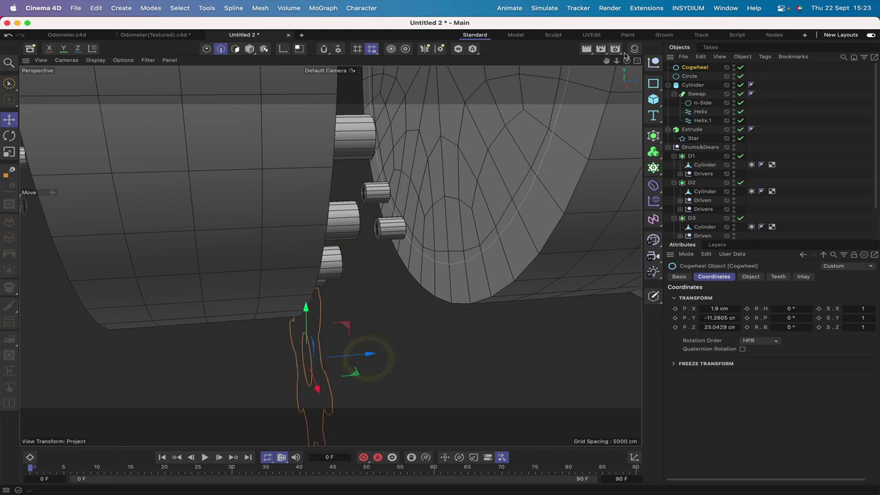
Add an Extrude generator as the parent of the Cogwheel spline.
{"action": "left_click_drag", "start_coordinate": [627, 60], "coordinate": [398, 158]}
{"action": "left_click_drag", "start_coordinate": [626, 60], "coordinate": [611, 66]}
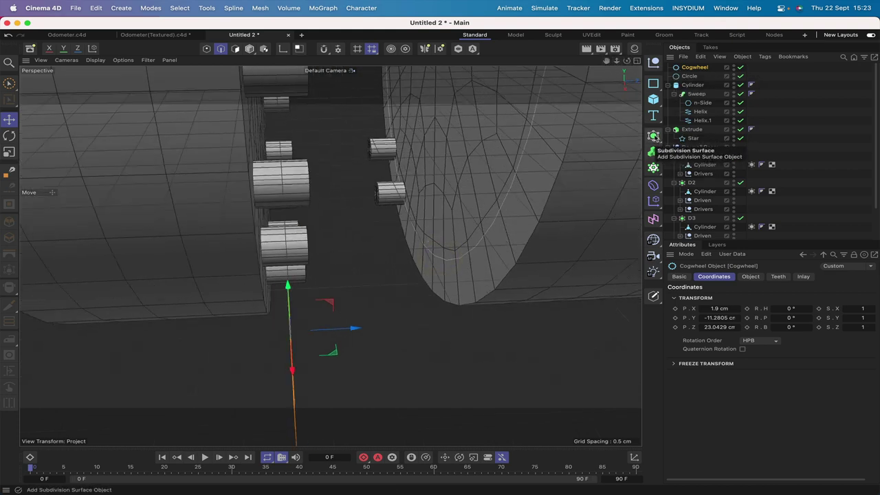
{"action": "left_click", "coordinate": [653, 137]}
{"action": "left_click", "coordinate": [703, 66]}
{"action": "key", "text": "Delete"}
{"action": "left_click", "coordinate": [698, 67]}
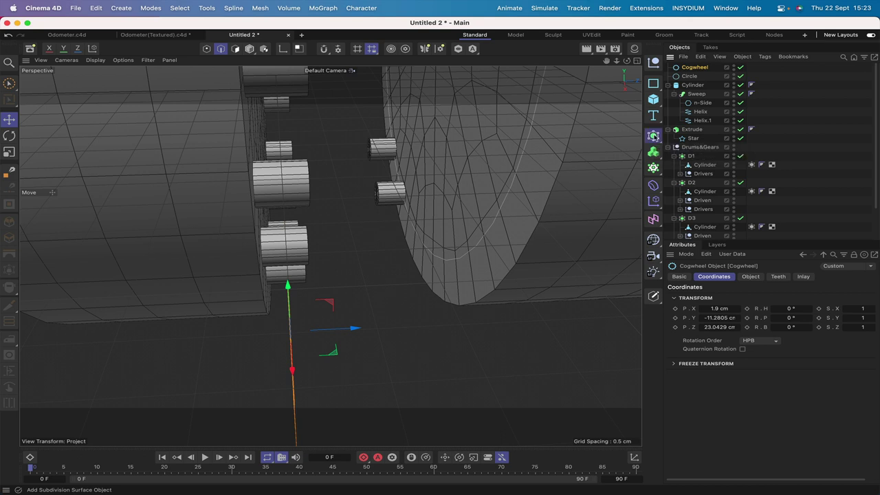
{"action": "left_click", "coordinate": [653, 135]}
{"action": "left_click", "coordinate": [695, 166], "text": "alt"}
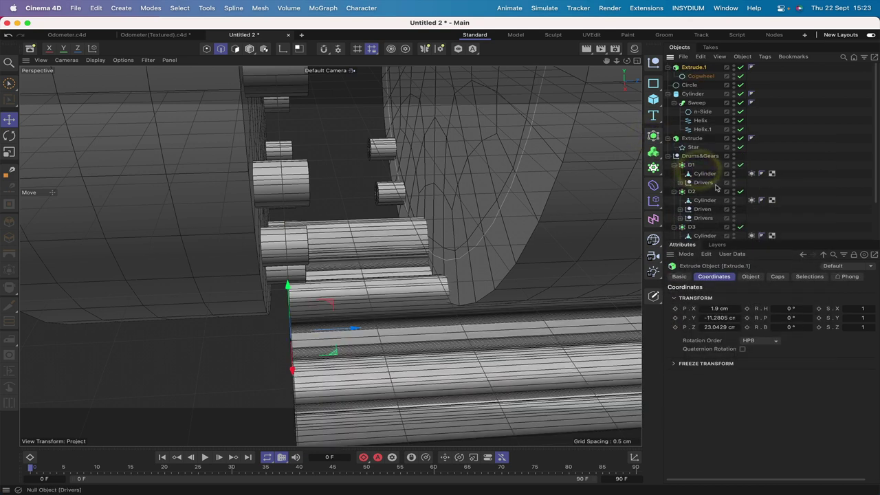
Set the cogwheel extrusion's offset to 4.5 cm.
{"action": "left_click", "coordinate": [751, 276]}
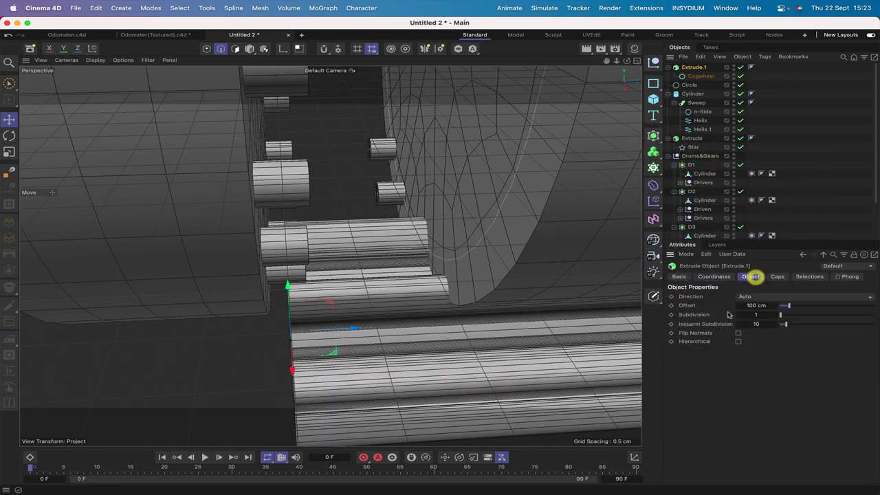
{"action": "left_click", "coordinate": [756, 305]}
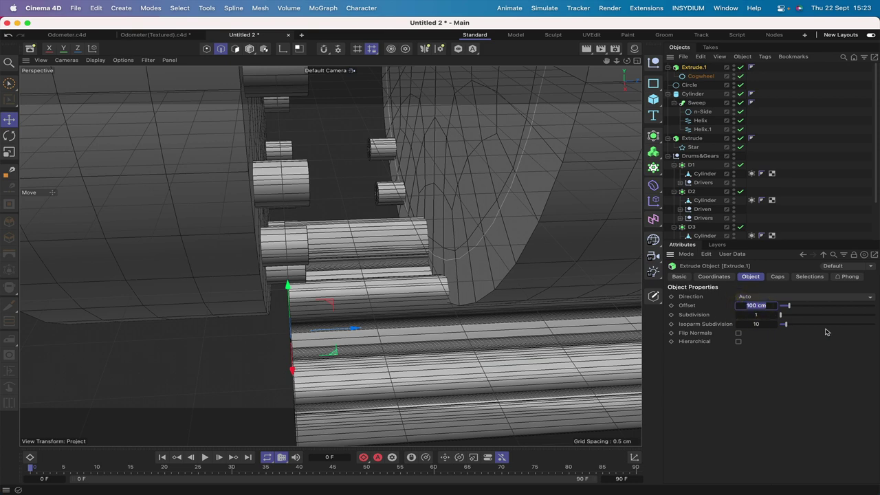
{"action": "type", "text": "4.5"}
{"action": "key", "text": "Return"}
Move the extruded cogwheel along Z to about 22.76 cm and check its fit against the pegs of both drums.
{"action": "left_click_drag", "start_coordinate": [626, 60], "coordinate": [557, 68]}
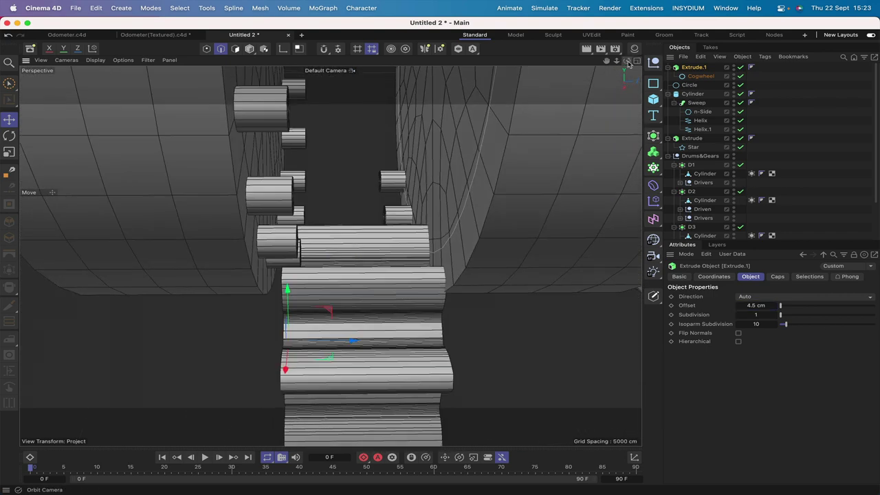
{"action": "left_click_drag", "start_coordinate": [347, 345], "coordinate": [342, 340]}
{"action": "left_click", "coordinate": [337, 342]}
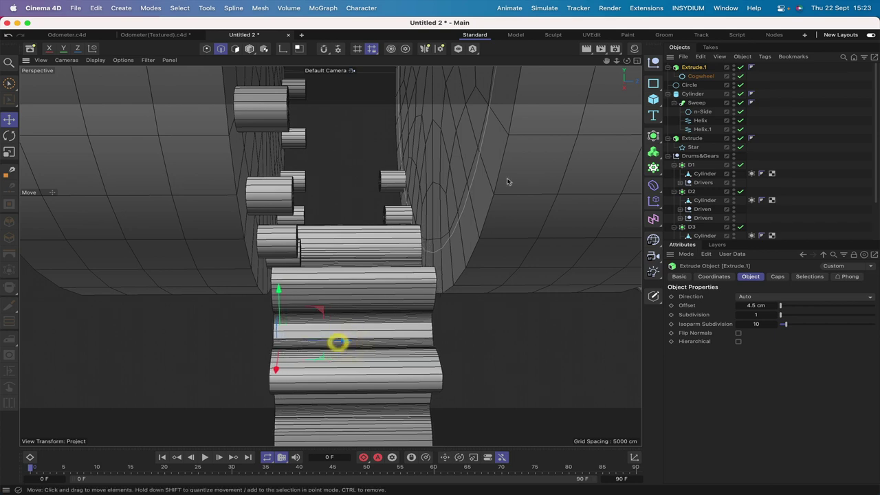
{"action": "left_click_drag", "start_coordinate": [626, 61], "coordinate": [605, 65]}
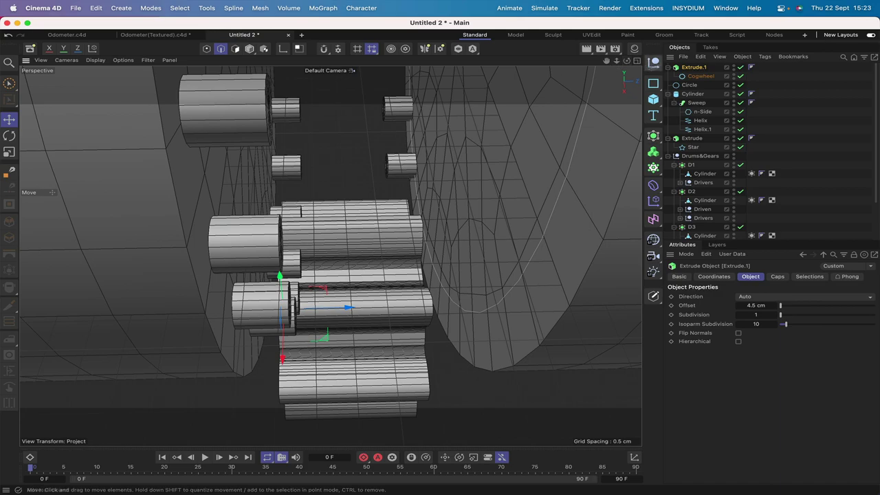
{"action": "mouse_move", "coordinate": [627, 61]}
{"action": "left_mouse_down"}
{"action": "mouse_move", "coordinate": [608, 66]}
{"action": "mouse_move", "coordinate": [625, 61]}
{"action": "mouse_move", "coordinate": [610, 66]}
{"action": "mouse_move", "coordinate": [619, 63]}
{"action": "left_mouse_up"}
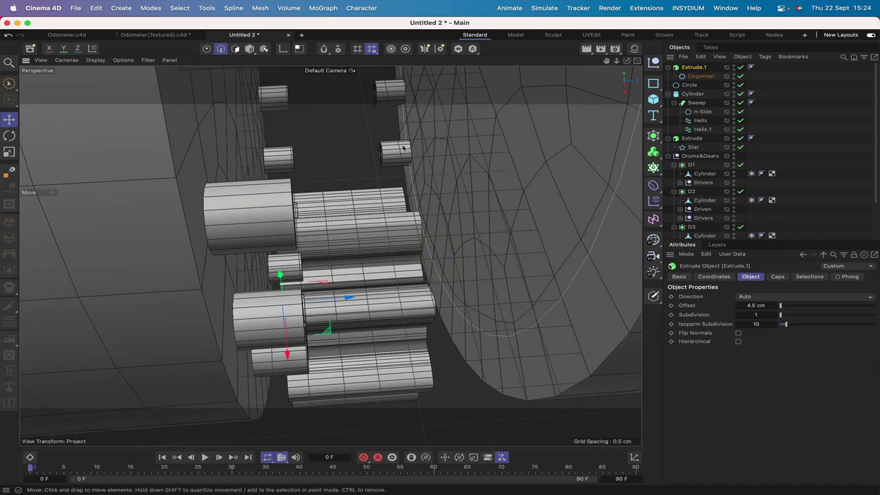
{"action": "left_click_drag", "start_coordinate": [625, 60], "coordinate": [621, 63]}
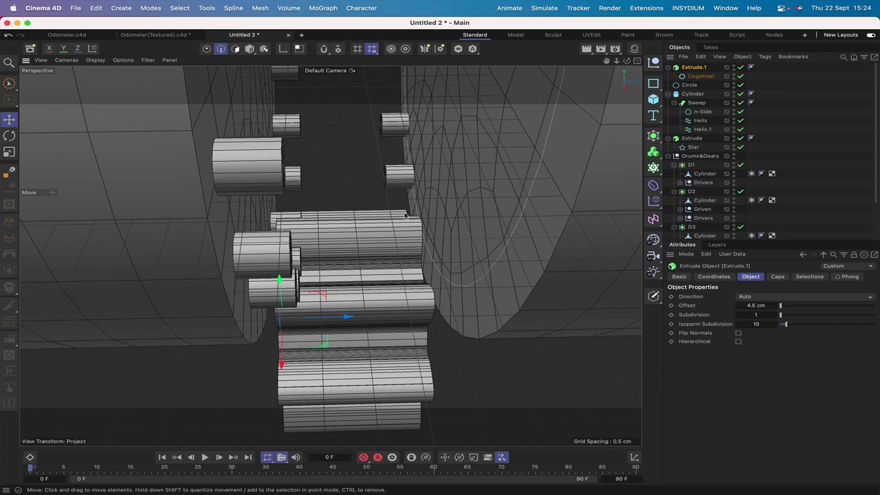
{"action": "mouse_move", "coordinate": [626, 60]}
{"action": "left_mouse_down"}
{"action": "mouse_move", "coordinate": [605, 65]}
{"action": "mouse_move", "coordinate": [618, 63]}
{"action": "left_mouse_up"}
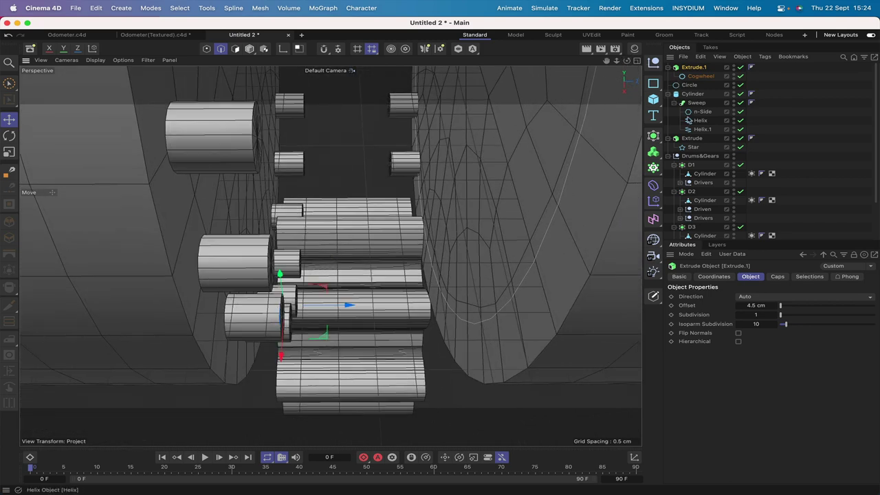
Select the Drivers groups of D1, D2 and D3 together and activate the Rotate tool.
{"action": "scroll", "coordinate": [700, 157], "scroll_direction": "down", "scroll_amount": 2}
{"action": "left_click", "coordinate": [679, 148]}
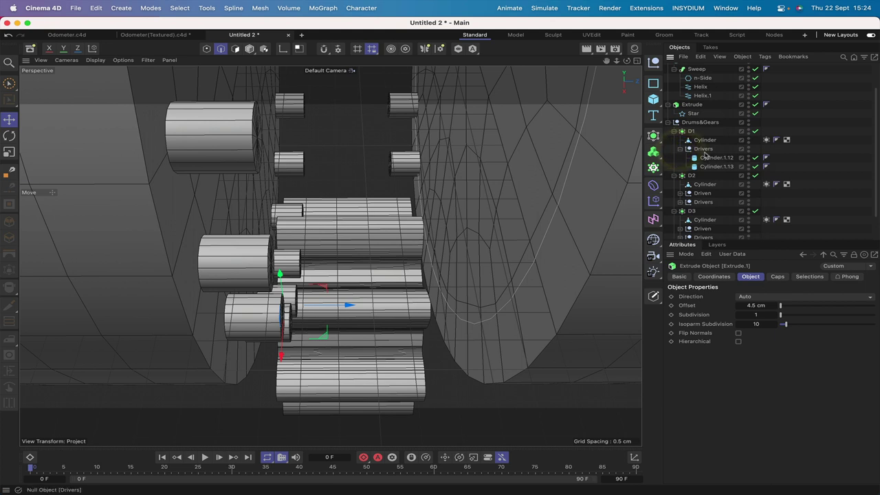
{"action": "left_click", "coordinate": [702, 150]}
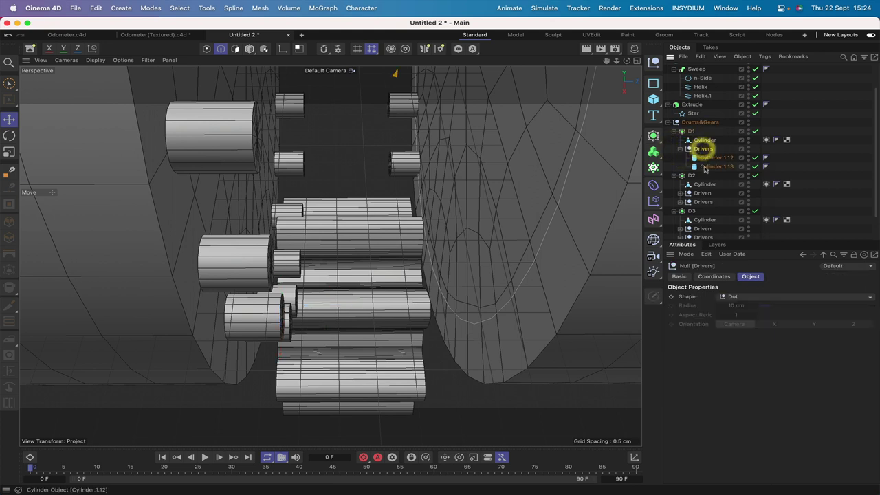
{"action": "left_click", "coordinate": [702, 202], "text": "shift"}
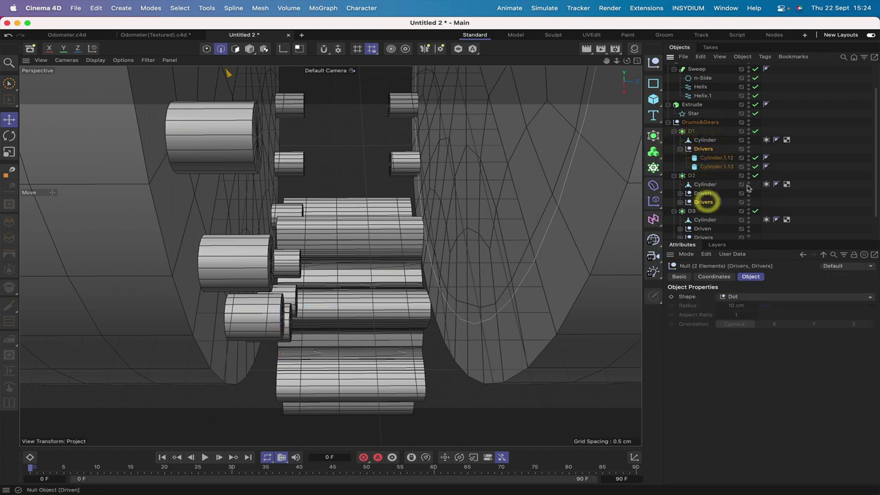
{"action": "scroll", "coordinate": [704, 210], "scroll_direction": "down", "scroll_amount": 2}
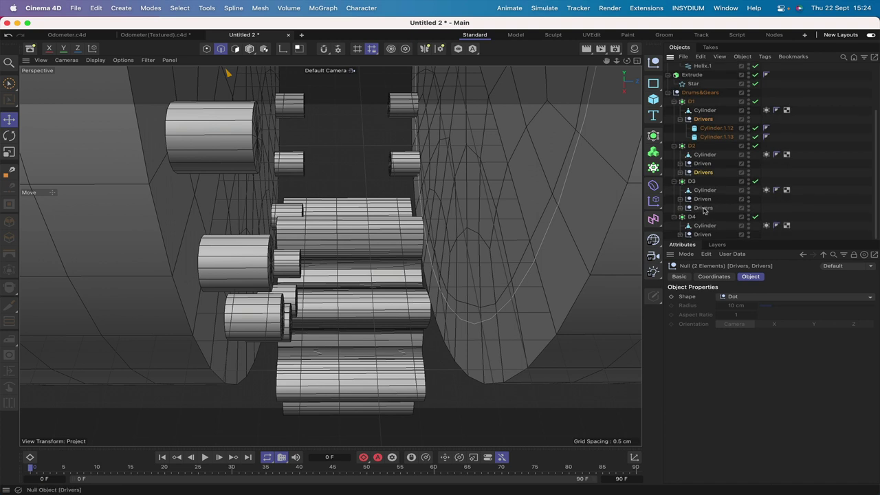
{"action": "left_click", "coordinate": [703, 208], "text": "shift"}
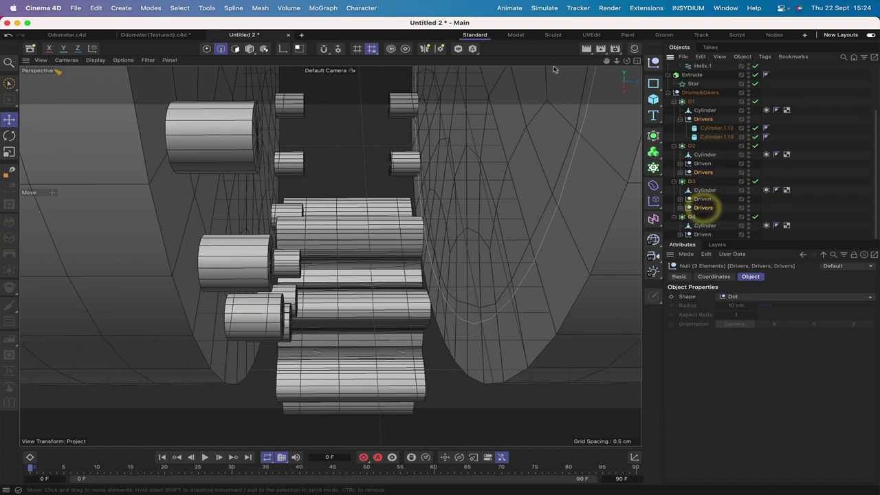
{"action": "left_click", "coordinate": [9, 135]}
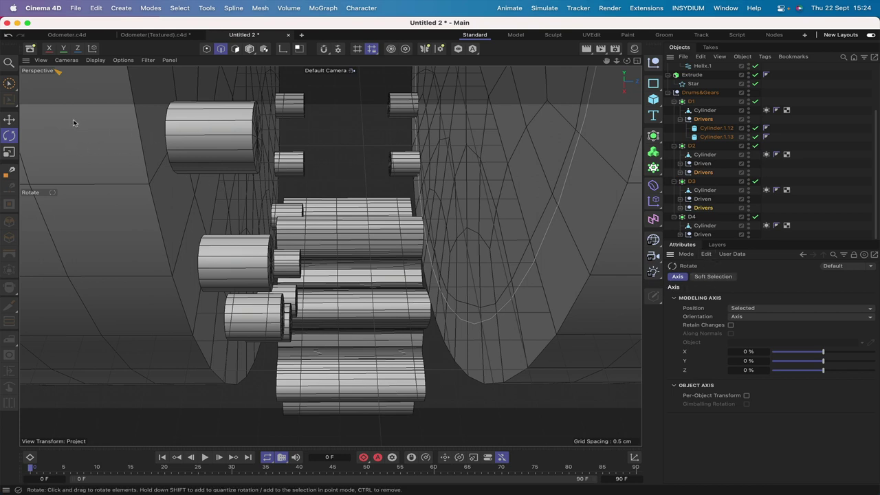
{"action": "left_click_drag", "start_coordinate": [605, 63], "coordinate": [605, 63]}
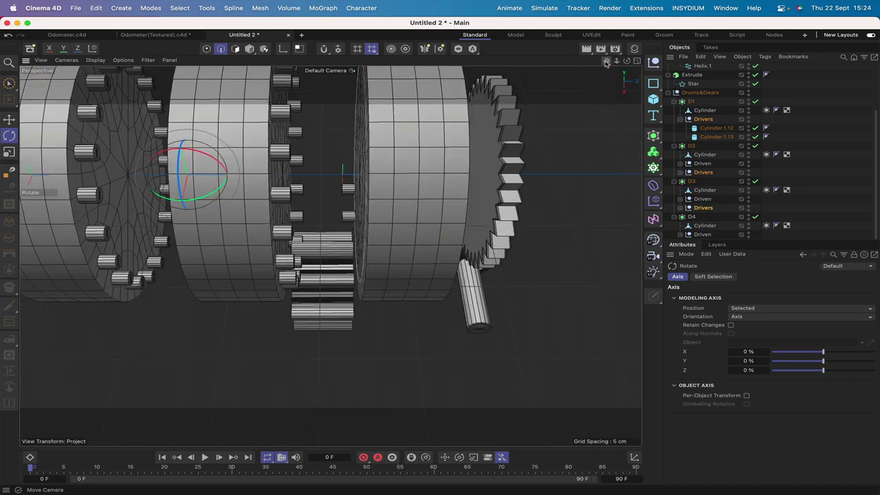
In the Front view, hide the worm gear's Cylinder in the viewport to expose the pegs behind it.
{"action": "key", "text": "F4"}
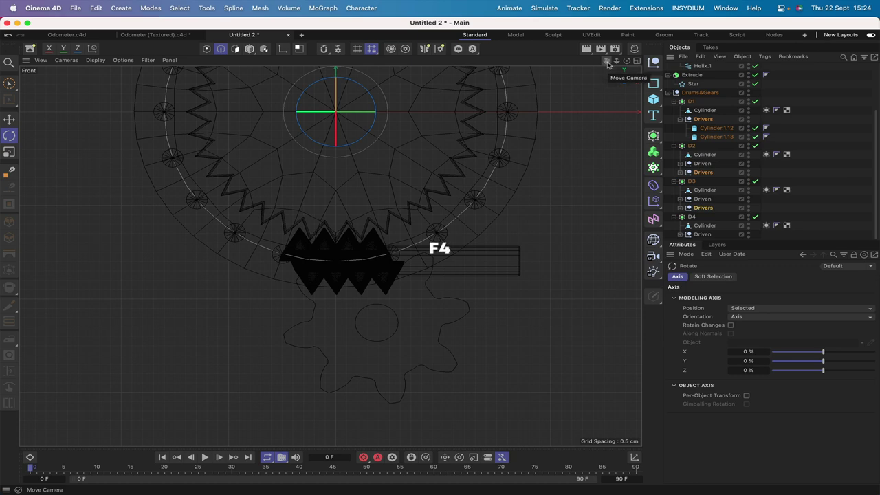
{"action": "scroll", "coordinate": [330, 255], "scroll_direction": "up", "scroll_amount": 5}
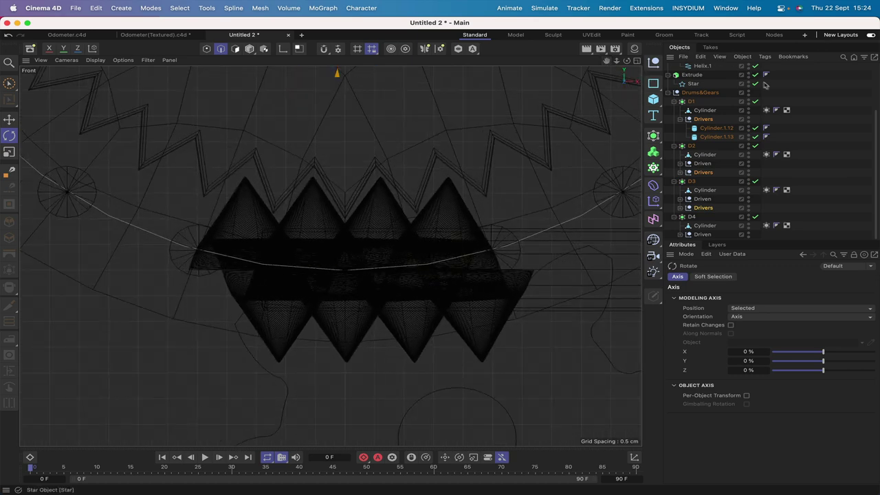
{"action": "scroll", "coordinate": [734, 89], "scroll_direction": "up", "scroll_amount": 5}
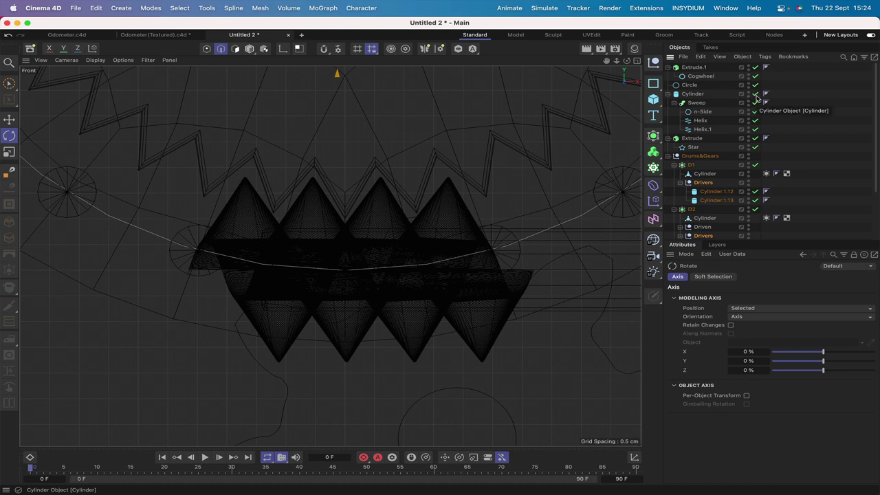
{"action": "left_click", "coordinate": [749, 92]}
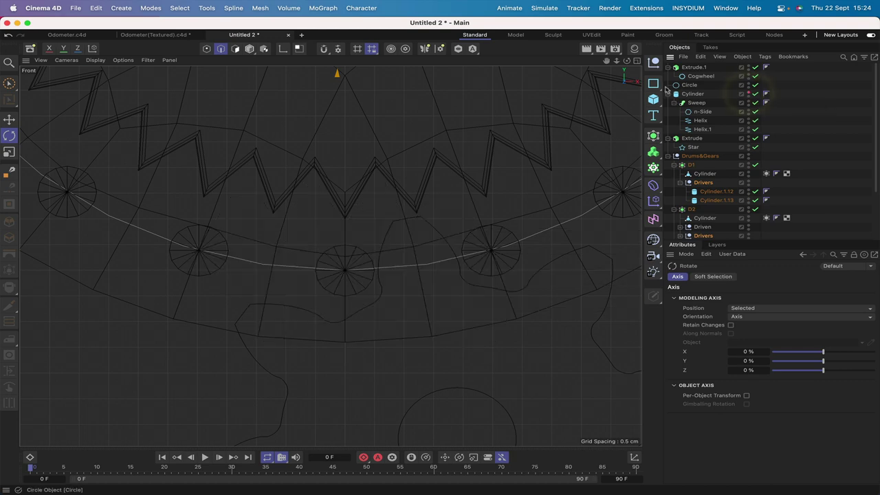
{"action": "scroll", "coordinate": [697, 169], "scroll_direction": "down", "scroll_amount": 1}
{"action": "scroll", "coordinate": [697, 169], "scroll_direction": "down", "scroll_amount": 2}
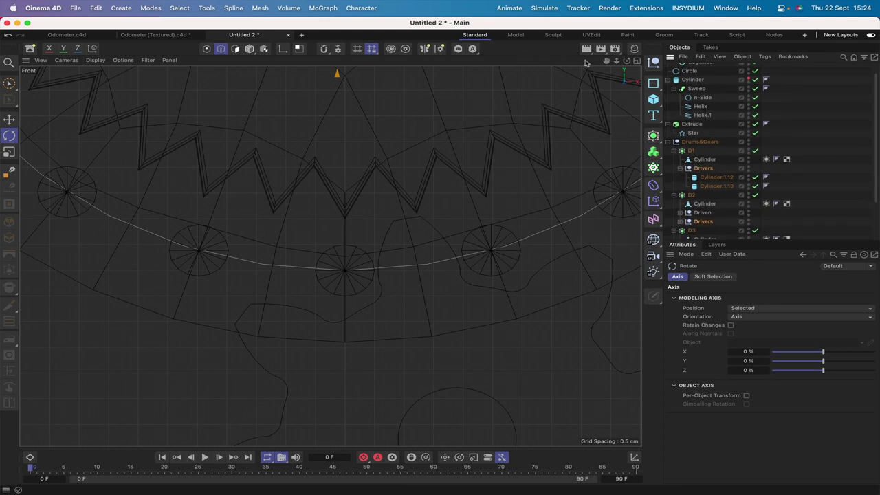
Rotate the three selected Drivers groups about Z by about -17.8° so their pegs line up with the driven pegs.
{"action": "scroll", "coordinate": [441, 259], "scroll_direction": "down", "scroll_amount": 5}
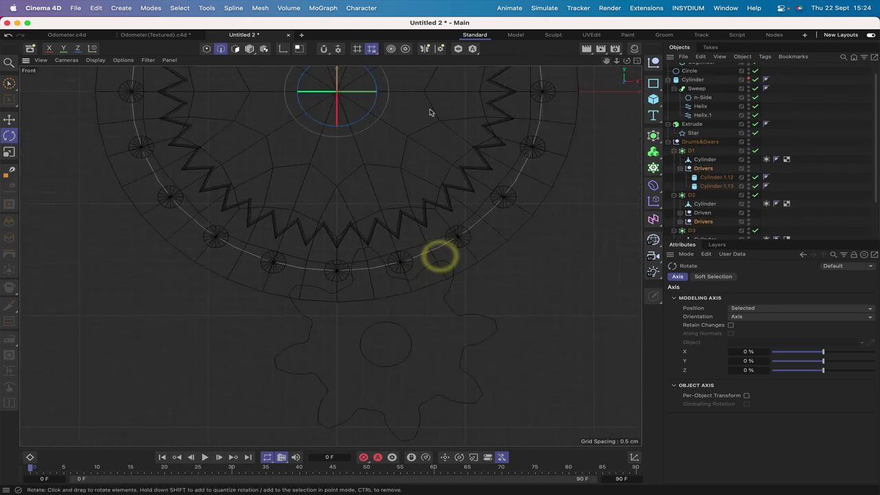
{"action": "mouse_move", "coordinate": [364, 120]}
{"action": "left_mouse_down"}
{"action": "mouse_move", "coordinate": [365, 113]}
{"action": "mouse_move", "coordinate": [379, 114]}
{"action": "left_mouse_up"}
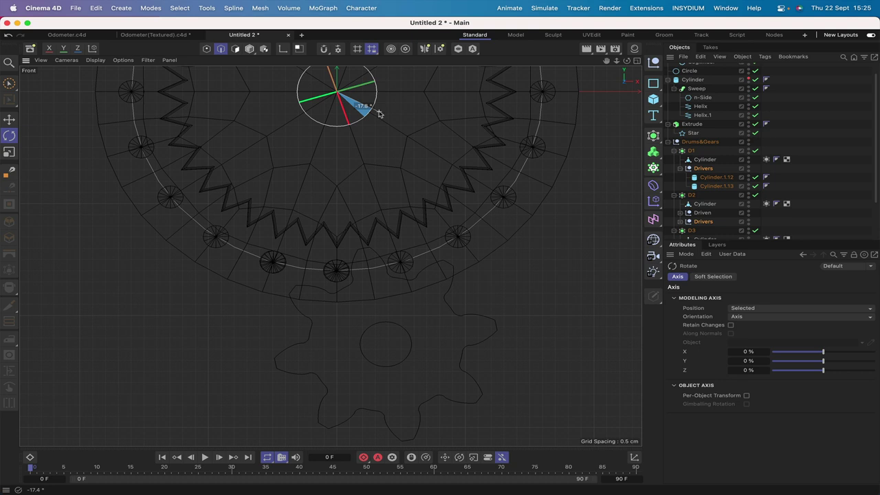
{"action": "left_click_drag", "start_coordinate": [379, 113], "coordinate": [373, 108]}
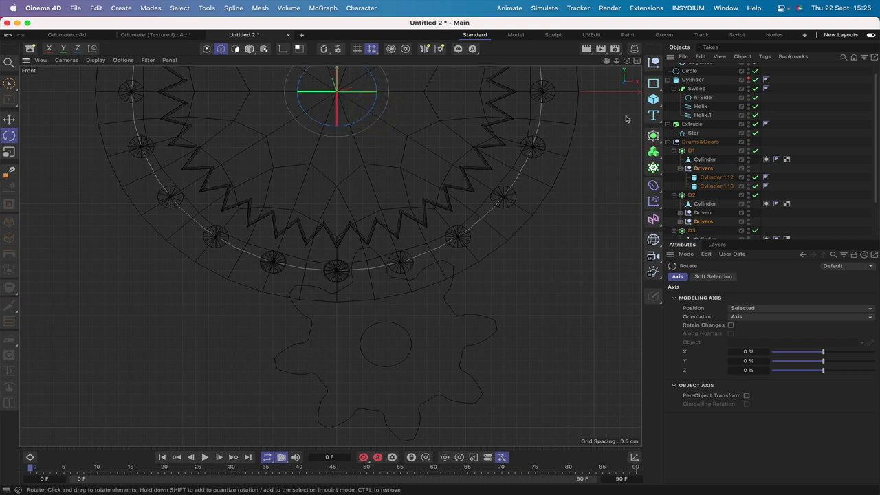
Set the bank rotation (R.B) of the Drivers groups in D1 and D2 to -18° each.
{"action": "left_click", "coordinate": [702, 168]}
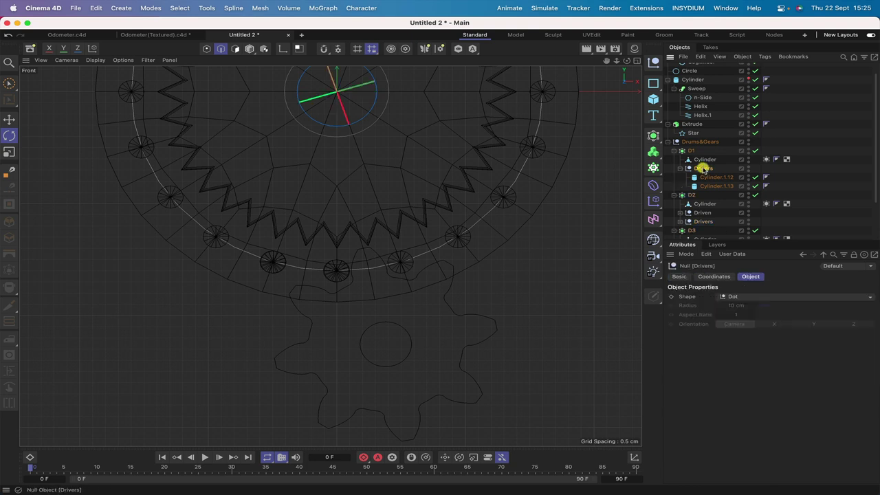
{"action": "left_click", "coordinate": [715, 276]}
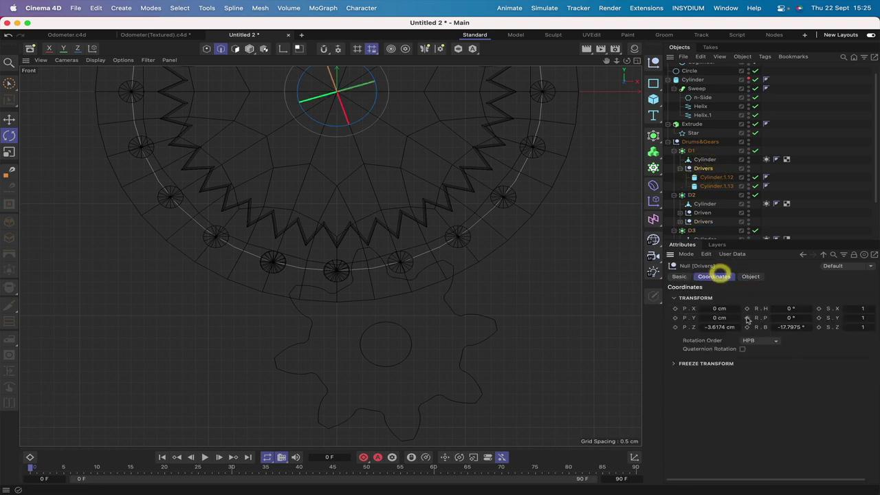
{"action": "double_click", "coordinate": [792, 328]}
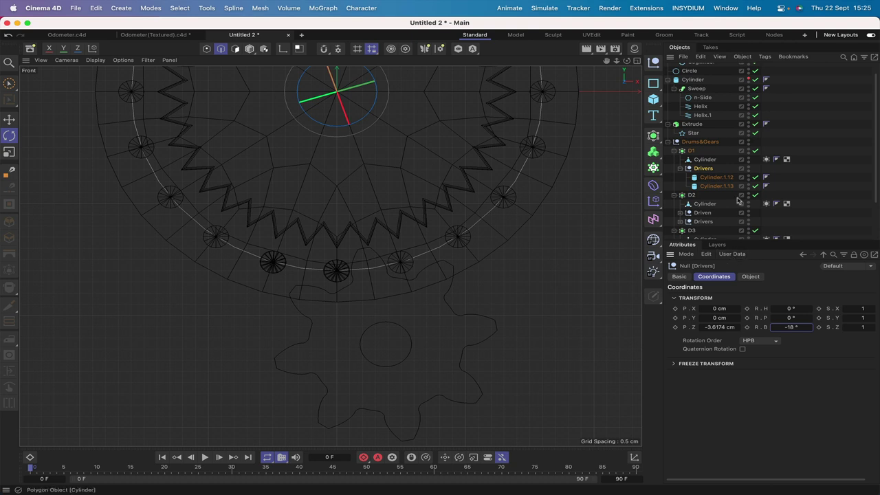
{"action": "left_click", "coordinate": [703, 221]}
{"action": "left_click", "coordinate": [791, 327]}
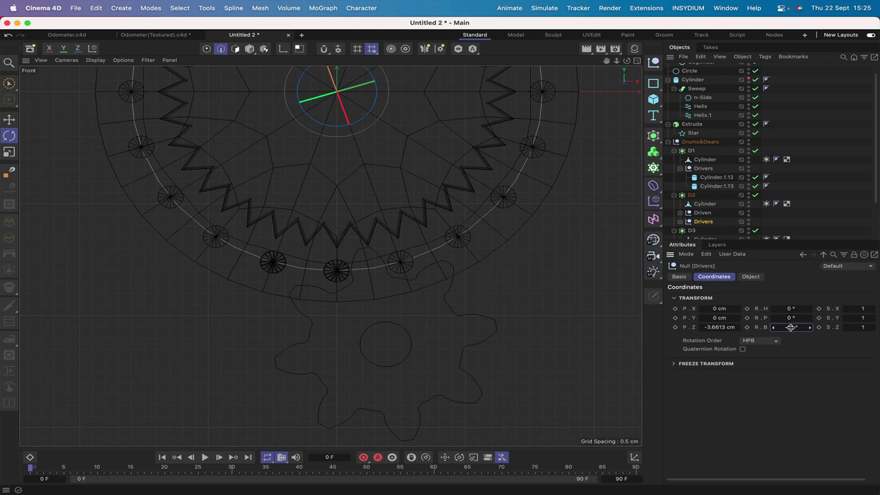
{"action": "key", "text": "Return"}
Set the bank rotation (R.B) of D3's Drivers group to -18°.
{"action": "scroll", "coordinate": [708, 226], "scroll_direction": "down", "scroll_amount": 2}
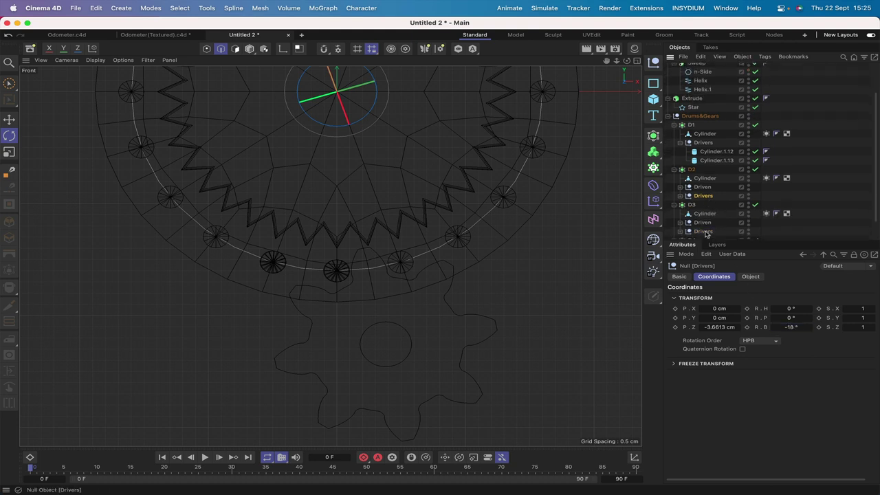
{"action": "left_click", "coordinate": [704, 231]}
{"action": "left_click", "coordinate": [792, 327]}
{"action": "key", "text": "BackSpace"}
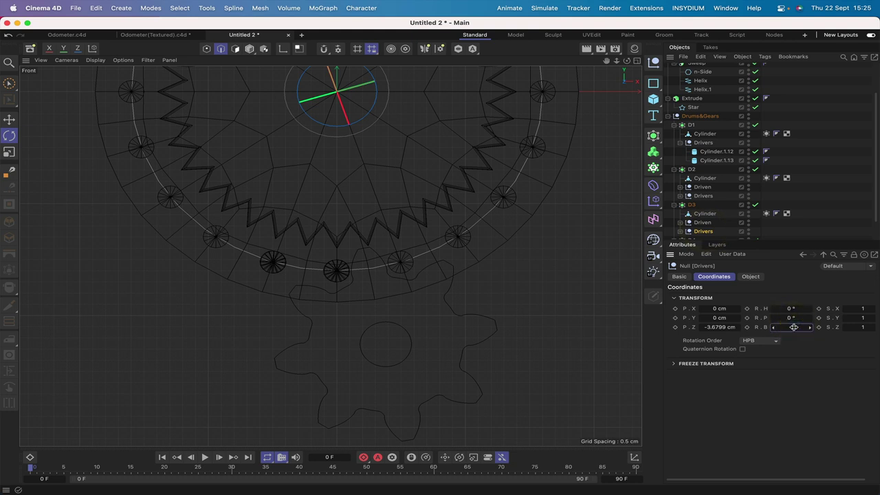
{"action": "type", "text": "-18"}
{"action": "key", "text": "Return"}
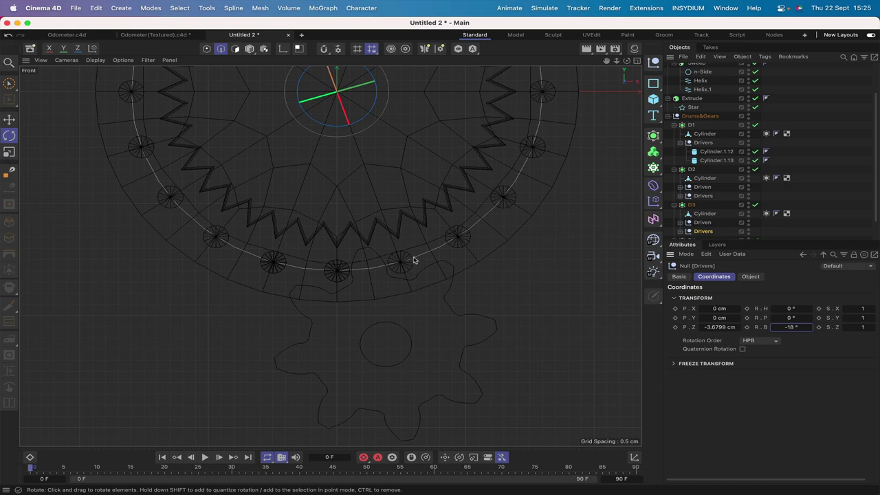
Set the cap bevel size of the cogwheel extrusion, Extrude.1, to 0.2 cm.
{"action": "key", "text": "F1"}
{"action": "left_click_drag", "start_coordinate": [627, 61], "coordinate": [622, 91]}
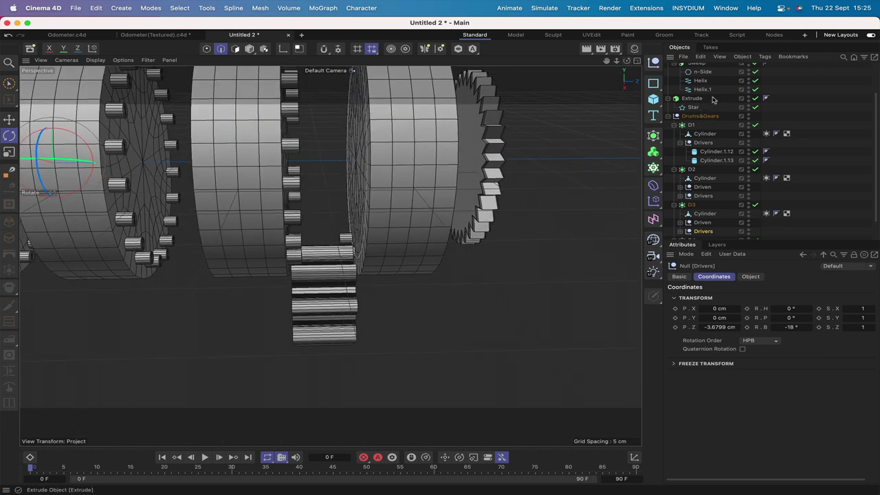
{"action": "scroll", "coordinate": [713, 100], "scroll_direction": "up", "scroll_amount": 2}
{"action": "left_click", "coordinate": [693, 67]}
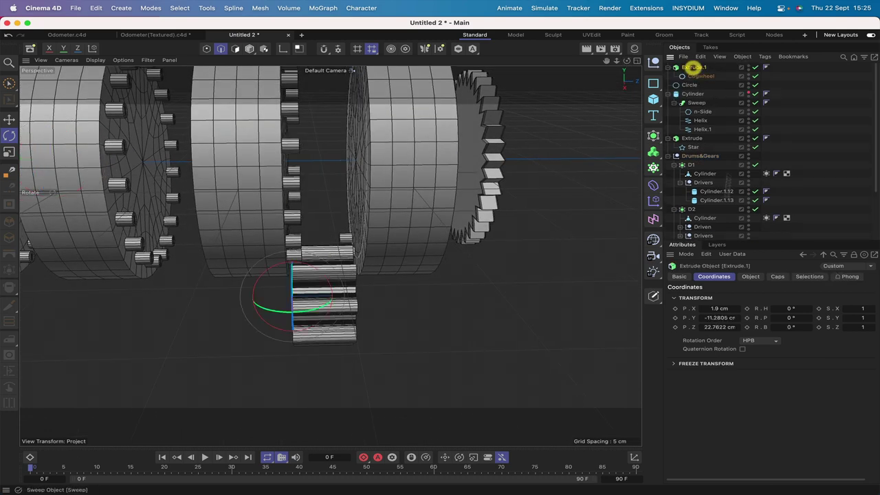
{"action": "left_click", "coordinate": [778, 276]}
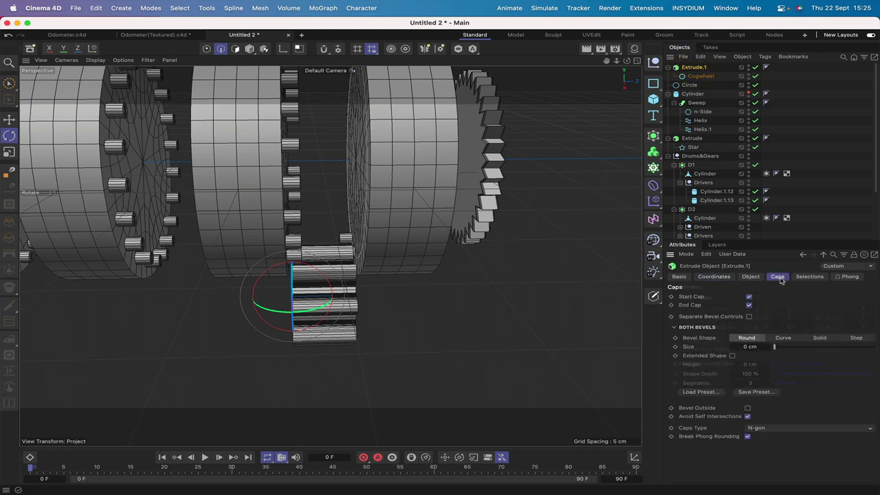
{"action": "left_click", "coordinate": [750, 346]}
{"action": "key", "text": "Return"}
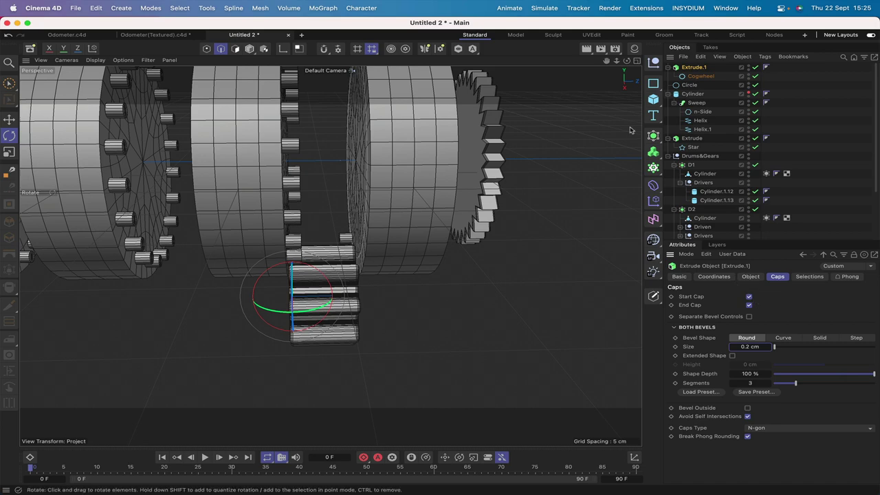
Set the extrusion offset of the cogwheel's Extrude.1 to 4.2 cm.
{"action": "left_click_drag", "start_coordinate": [626, 61], "coordinate": [616, 62]}
{"action": "left_click_drag", "start_coordinate": [330, 256], "coordinate": [341, 255]}
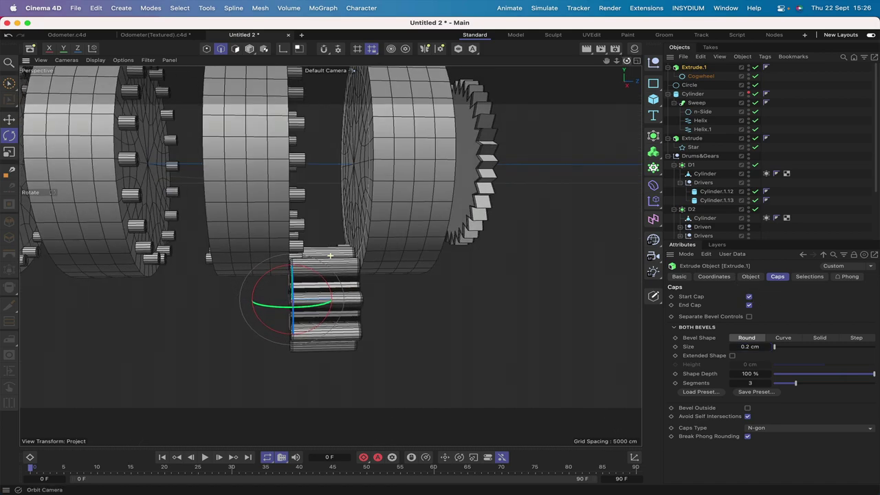
{"action": "left_click", "coordinate": [695, 67]}
{"action": "left_click", "coordinate": [750, 277]}
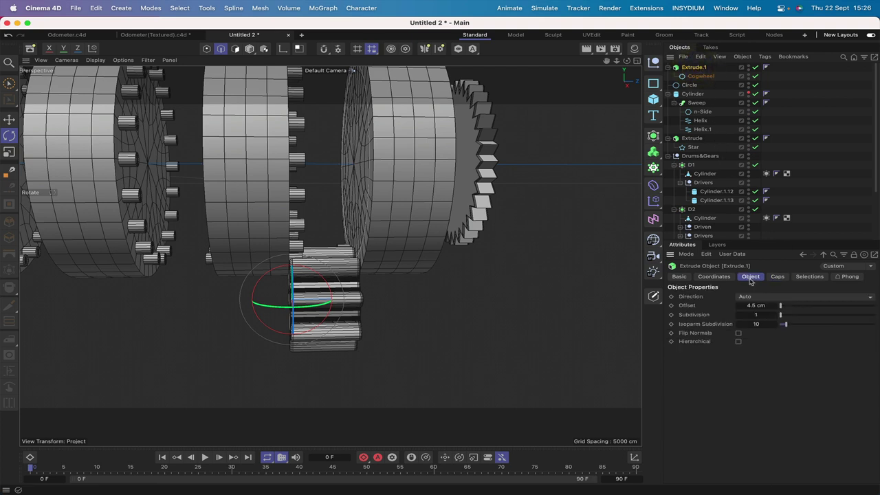
{"action": "left_click", "coordinate": [755, 306]}
{"action": "type", "text": "4.2"}
{"action": "key", "text": "Return"}
{"action": "left_click_drag", "start_coordinate": [317, 256], "coordinate": [330, 256], "text": "alt"}
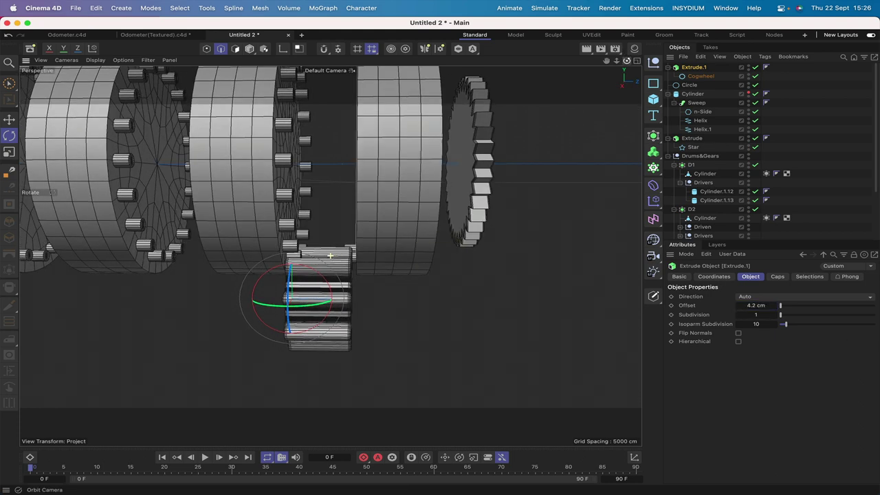
Nudge the cogwheel extrusion along Z, finishing in the Right view, so it sits between drums D1 and D2 just clear of D1's face.
{"action": "left_click", "coordinate": [9, 119]}
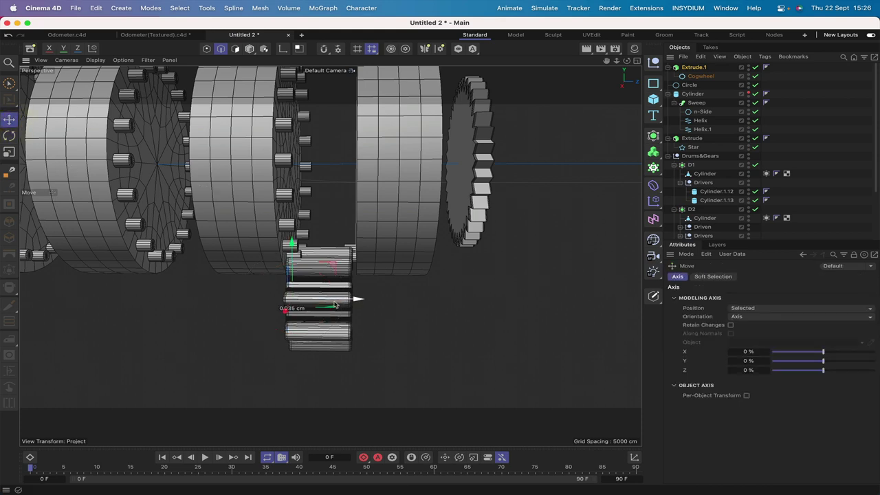
{"action": "left_click_drag", "start_coordinate": [336, 302], "coordinate": [340, 303]}
{"action": "mouse_move", "coordinate": [626, 63]}
{"action": "left_mouse_down"}
{"action": "mouse_move", "coordinate": [616, 63]}
{"action": "mouse_move", "coordinate": [626, 63]}
{"action": "left_mouse_up"}
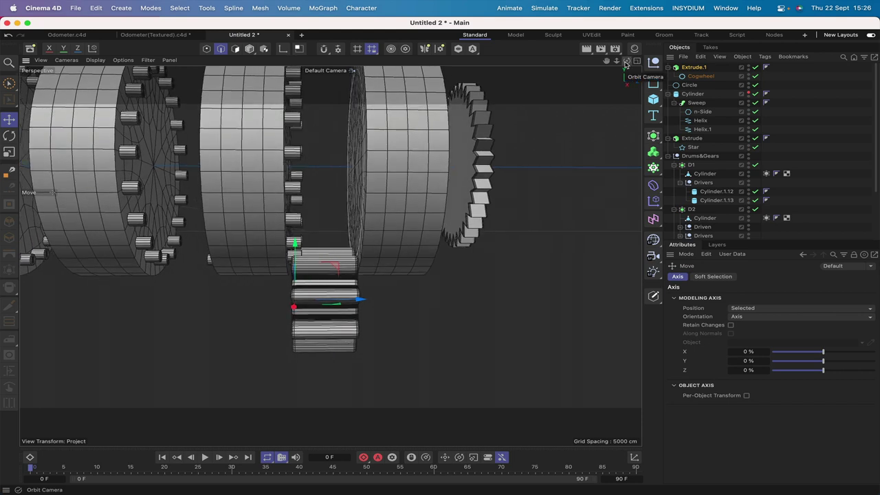
{"action": "key", "text": "F3"}
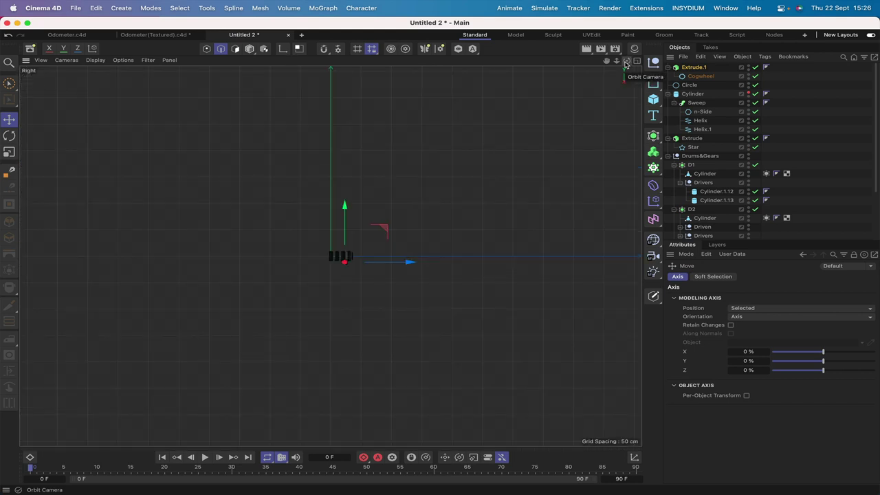
{"action": "key", "text": "h"}
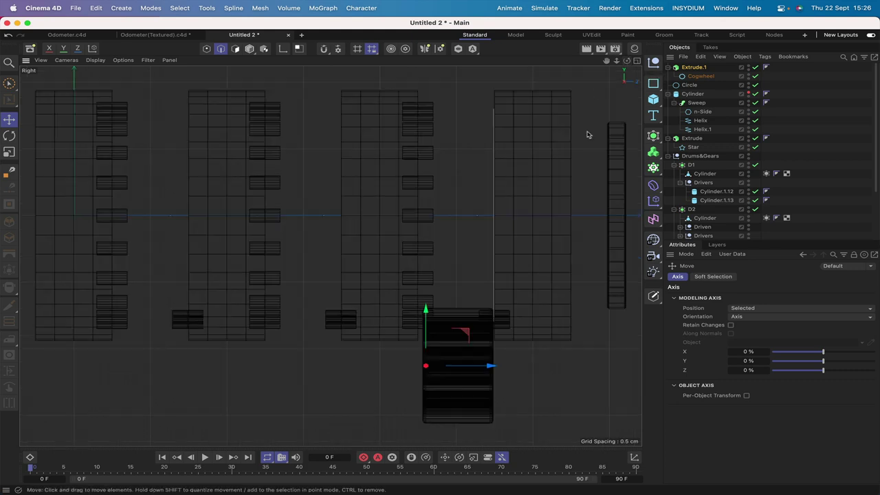
{"action": "left_click_drag", "start_coordinate": [494, 366], "coordinate": [489, 366]}
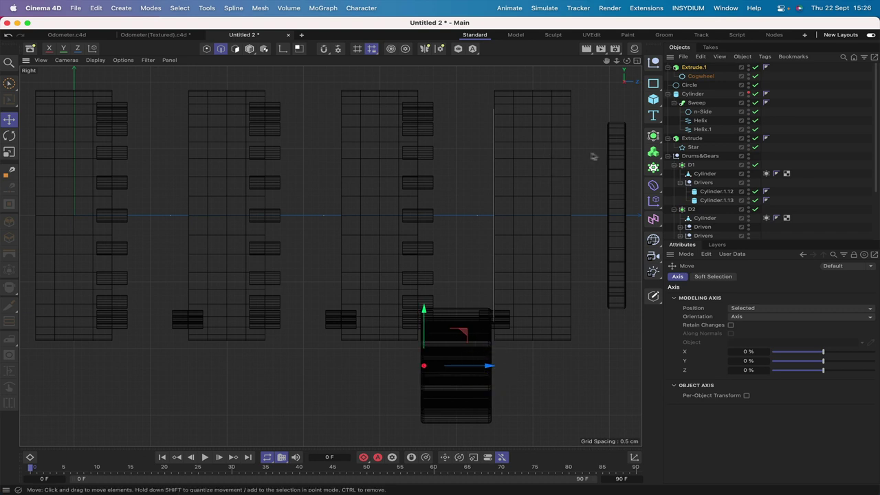
Rename the cogwheel's Extrude.1 as G1 and collapse its hierarchy.
{"action": "double_click", "coordinate": [693, 67]}
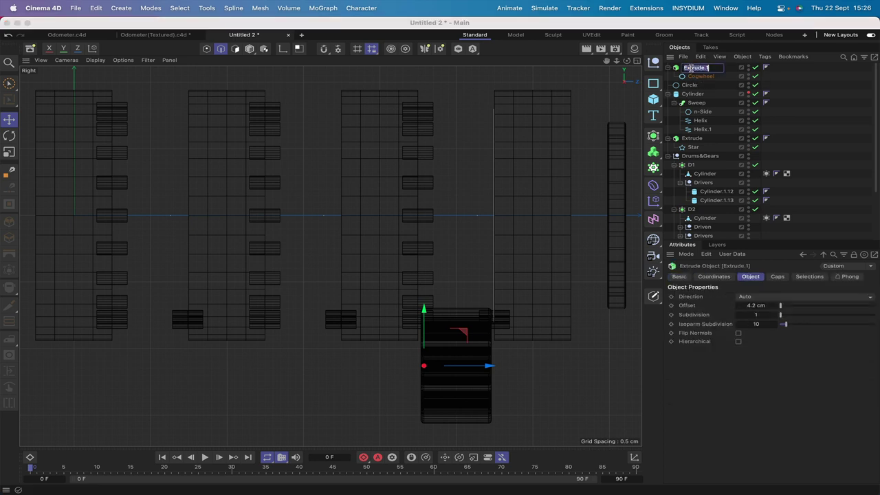
{"action": "type", "text": "C"}
{"action": "type", "text": "1"}
{"action": "key", "text": "Return"}
{"action": "left_click", "coordinate": [668, 67]}
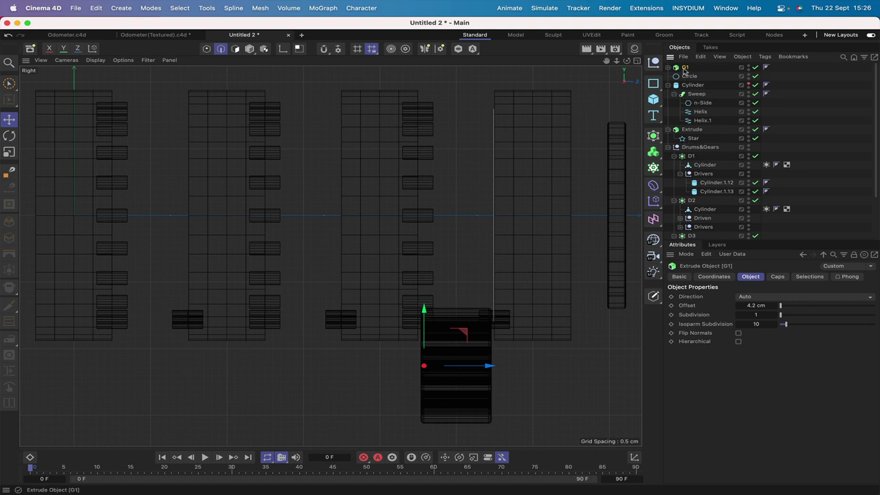
Duplicate the G1 cogwheel twice and rename the first copy as G2.
{"action": "left_click_drag", "start_coordinate": [690, 76], "coordinate": [688, 79], "text": "ctrl"}
{"action": "double_click", "coordinate": [687, 77]}
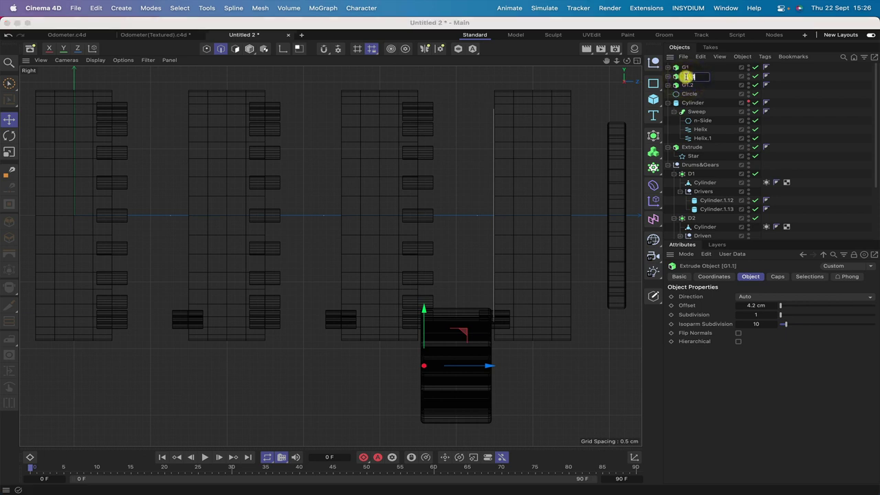
{"action": "left_click", "coordinate": [702, 75]}
{"action": "key", "text": "BackSpace"}
{"action": "key", "text": "BackSpace"}
{"action": "key", "text": "BackSpace"}
{"action": "type", "text": "2"}
{"action": "key", "text": "Return"}
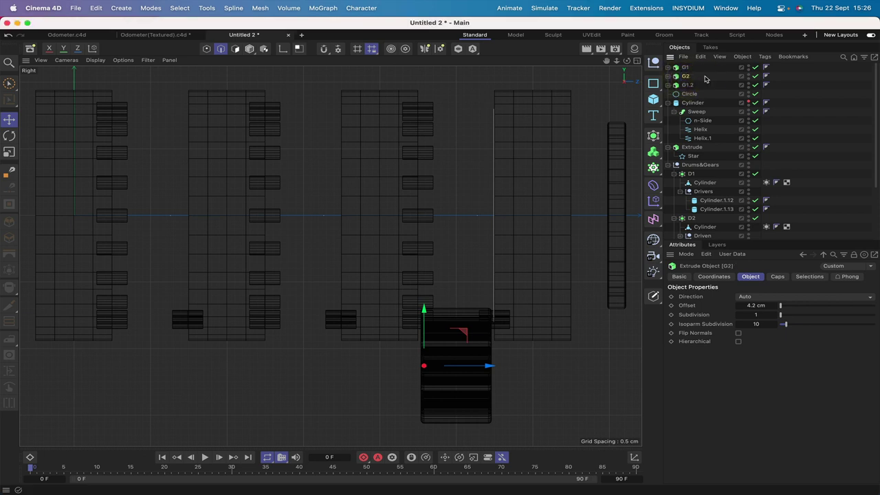
Rename the second cogwheel copy, G1.2, as G3.
{"action": "double_click", "coordinate": [687, 85]}
{"action": "left_click", "coordinate": [704, 84]}
{"action": "key", "text": "BackSpace"}
{"action": "key", "text": "BackSpace"}
{"action": "key", "text": "BackSpace"}
{"action": "type", "text": "3"}
{"action": "key", "text": "Return"}
In the Right view, move G2 along Z into the gap between D2 and D3, and G3 between D3 and D4.
{"action": "left_click_drag", "start_coordinate": [610, 63], "coordinate": [720, 36]}
{"action": "left_click", "coordinate": [685, 75]}
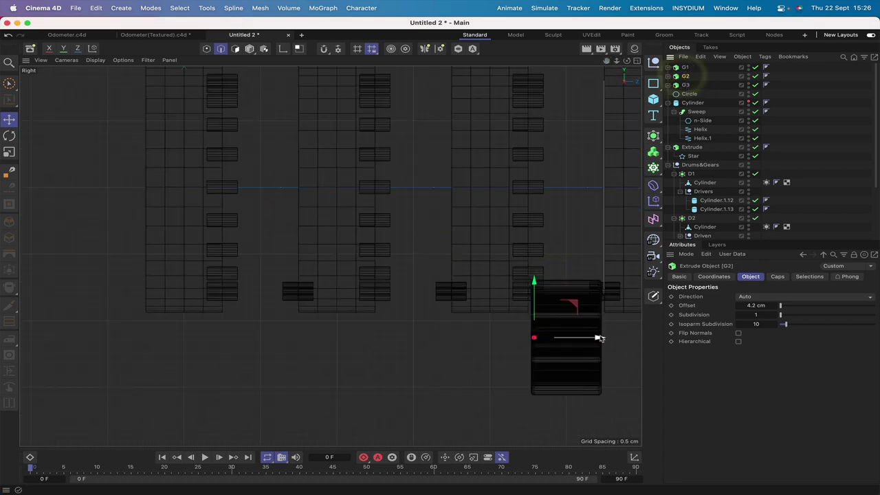
{"action": "left_click_drag", "start_coordinate": [599, 338], "coordinate": [448, 344], "text": "ctrl"}
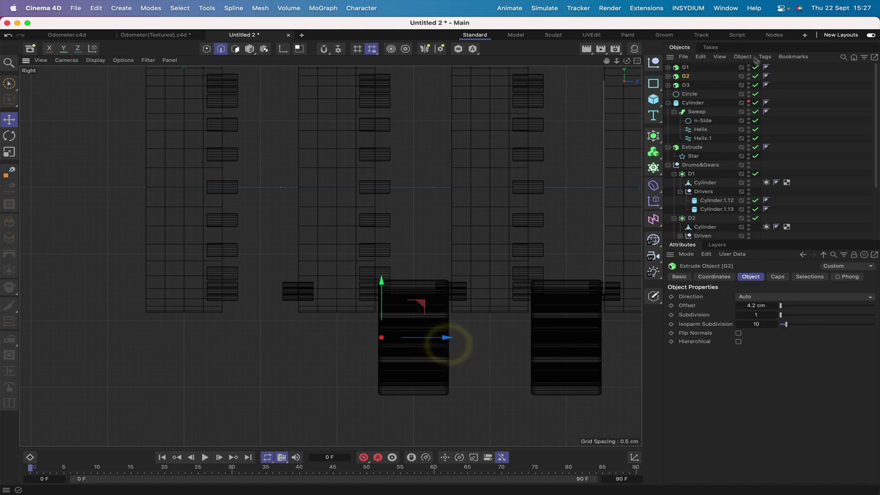
{"action": "left_click", "coordinate": [685, 85]}
{"action": "left_click_drag", "start_coordinate": [599, 338], "coordinate": [292, 346]}
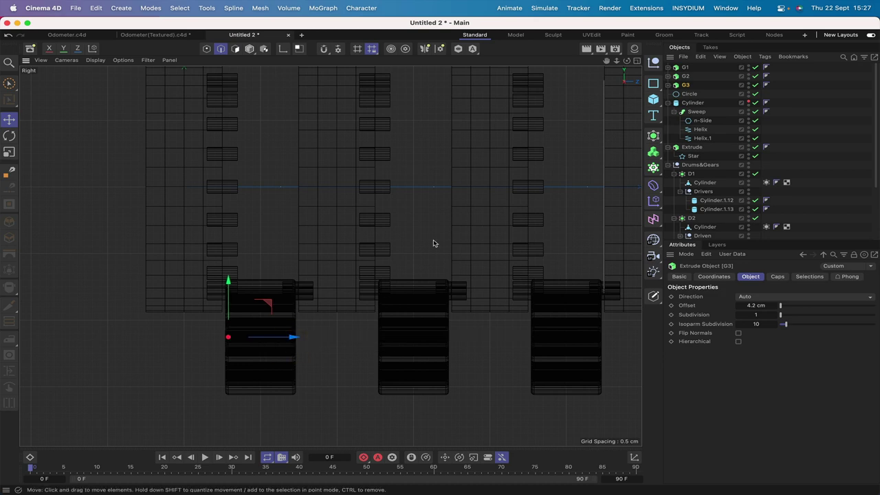
{"action": "key", "text": "F1"}
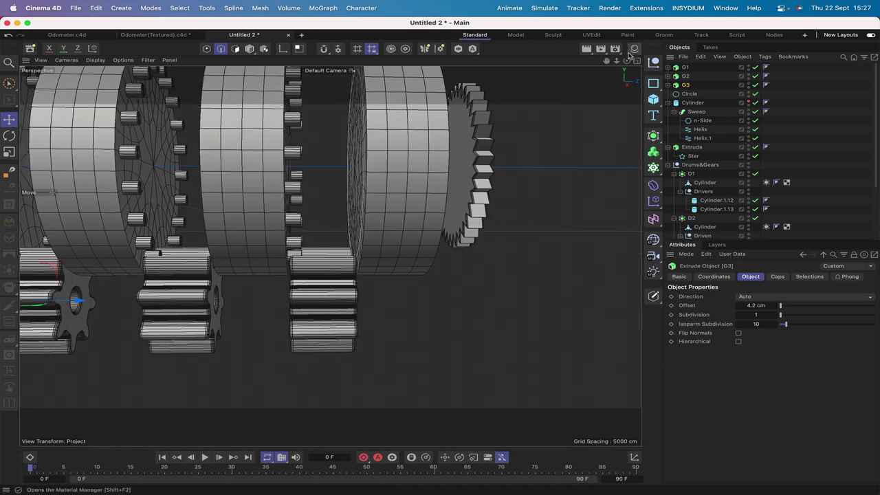
{"action": "left_click_drag", "start_coordinate": [627, 61], "coordinate": [606, 64]}
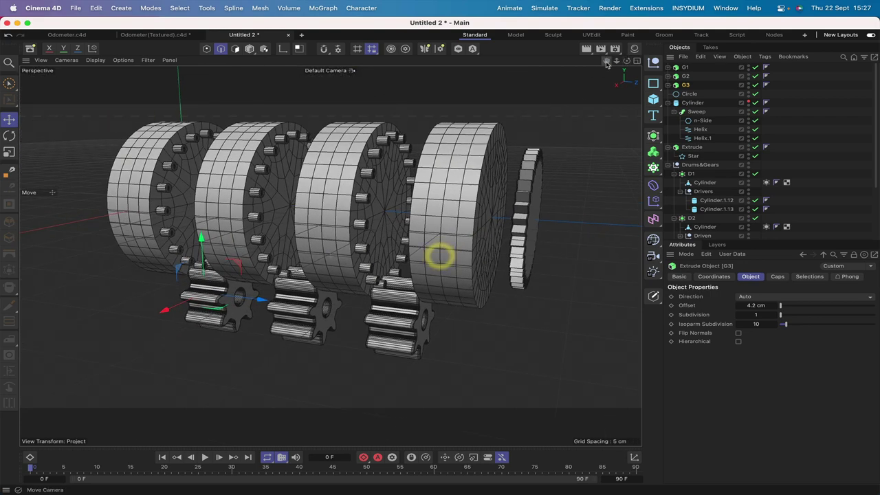
{"action": "left_click", "coordinate": [635, 61]}
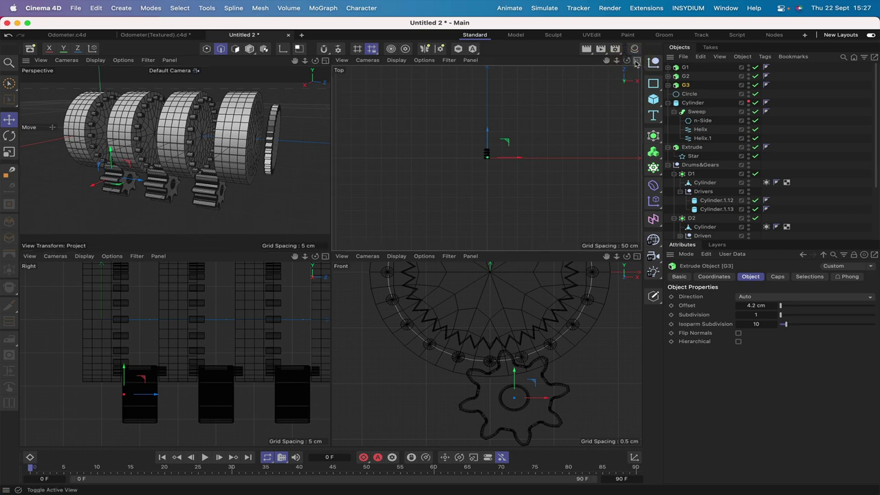
{"action": "left_click", "coordinate": [637, 61]}
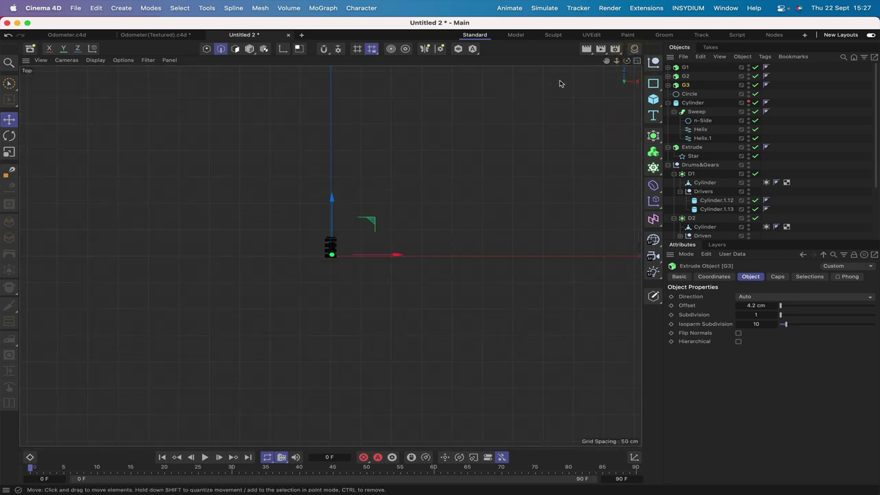
{"action": "key", "text": "F1"}
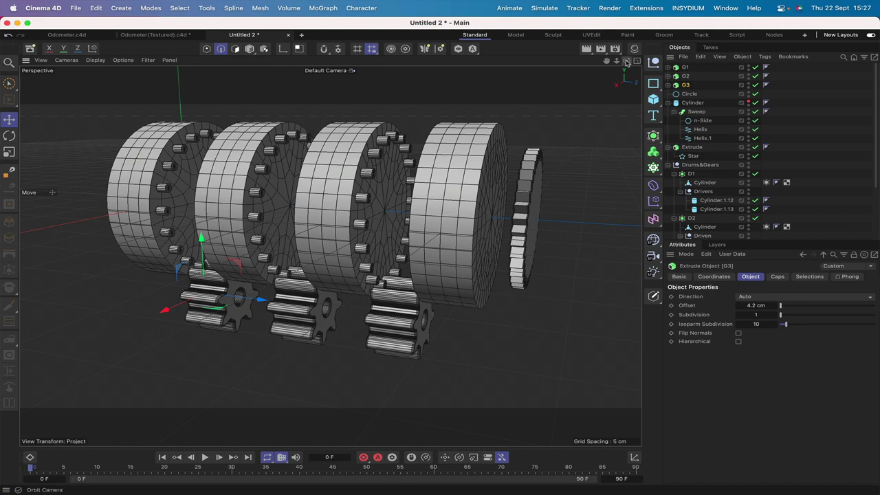
{"action": "mouse_move", "coordinate": [627, 60]}
{"action": "left_mouse_down"}
{"action": "mouse_move", "coordinate": [584, 63]}
{"action": "mouse_move", "coordinate": [627, 61]}
{"action": "left_mouse_up"}
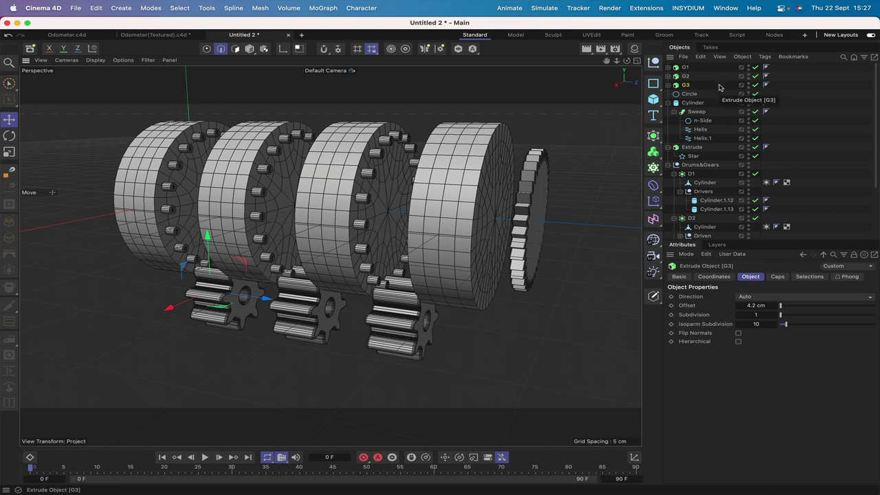
Collapse drums D1–D4 and reorder G1, G2 and G3 inside Drums&Gears to follow D1, D2 and D3 respectively.
{"action": "left_click", "coordinate": [673, 174]}
{"action": "left_click", "coordinate": [674, 183]}
{"action": "left_click", "coordinate": [674, 192]}
{"action": "left_click", "coordinate": [674, 200]}
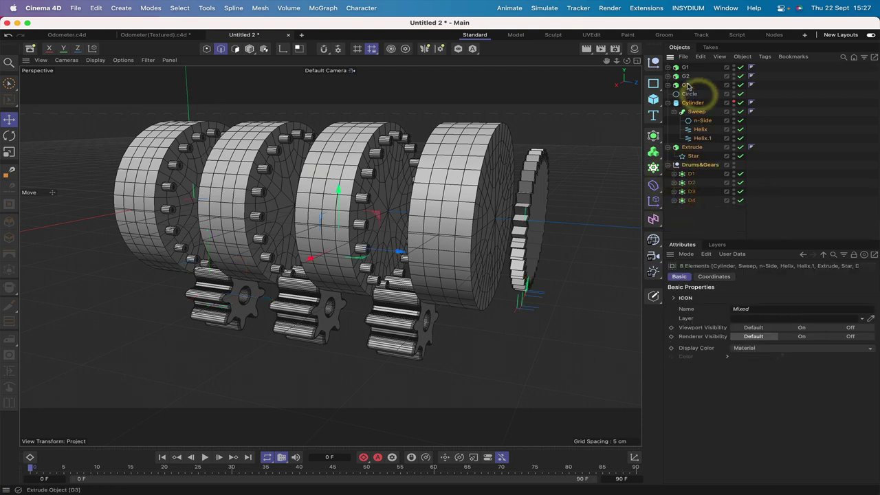
{"action": "left_click_drag", "start_coordinate": [686, 68], "coordinate": [687, 187]}
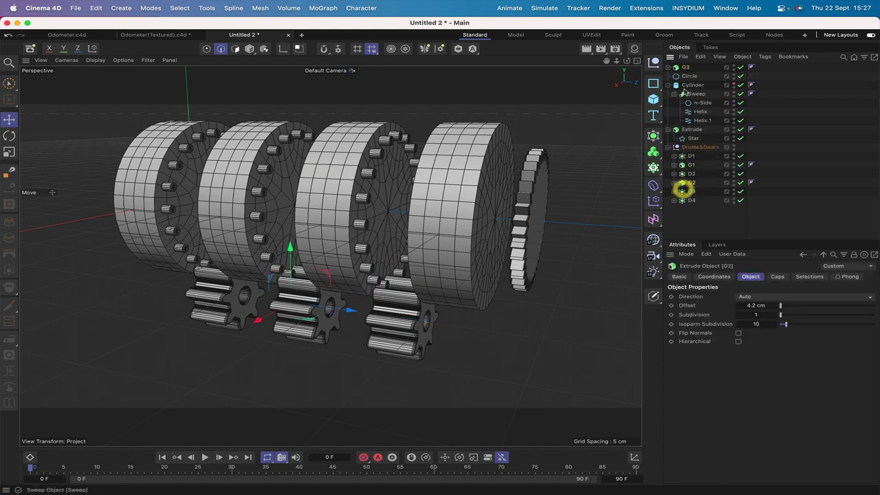
{"action": "left_click_drag", "start_coordinate": [685, 68], "coordinate": [690, 197]}
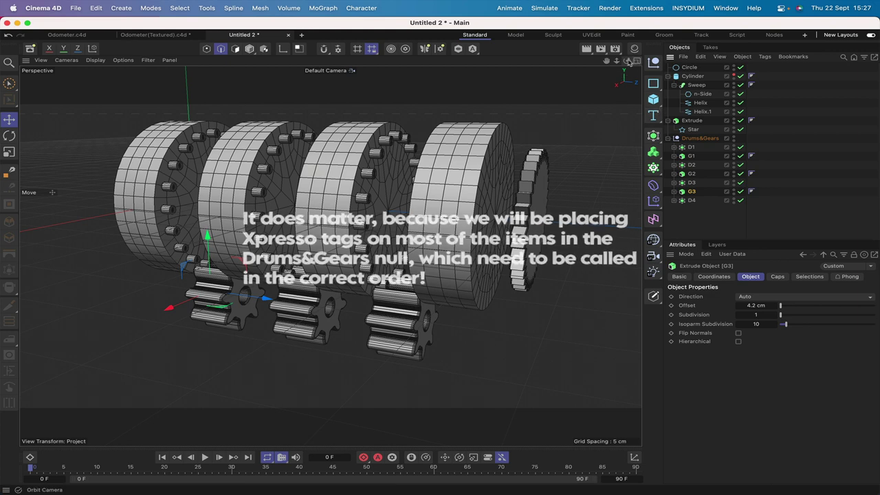
Show the worm gear's Cylinder in the viewport again and rename it as DriveShaft.
{"action": "left_click_drag", "start_coordinate": [627, 61], "coordinate": [678, 59]}
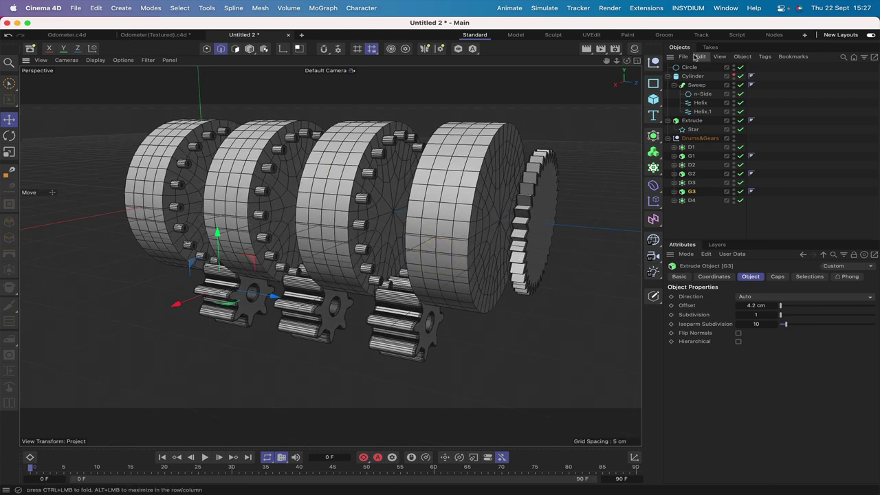
{"action": "left_click", "coordinate": [733, 75]}
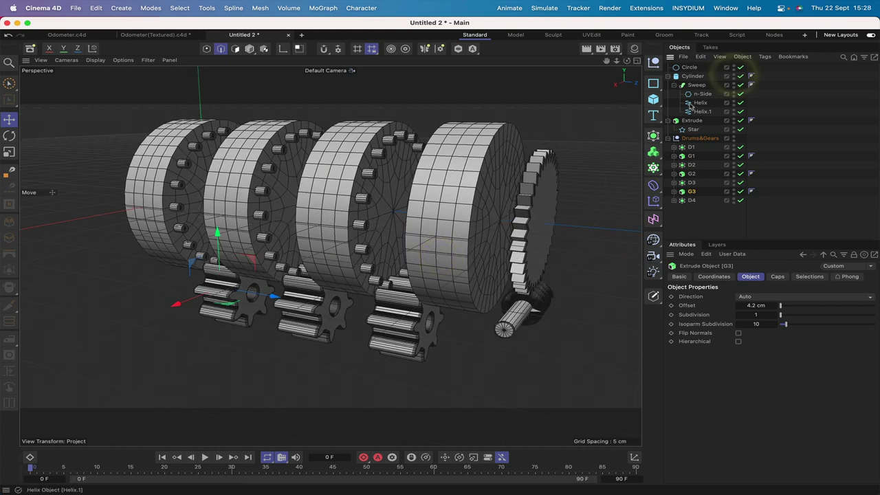
{"action": "double_click", "coordinate": [694, 77]}
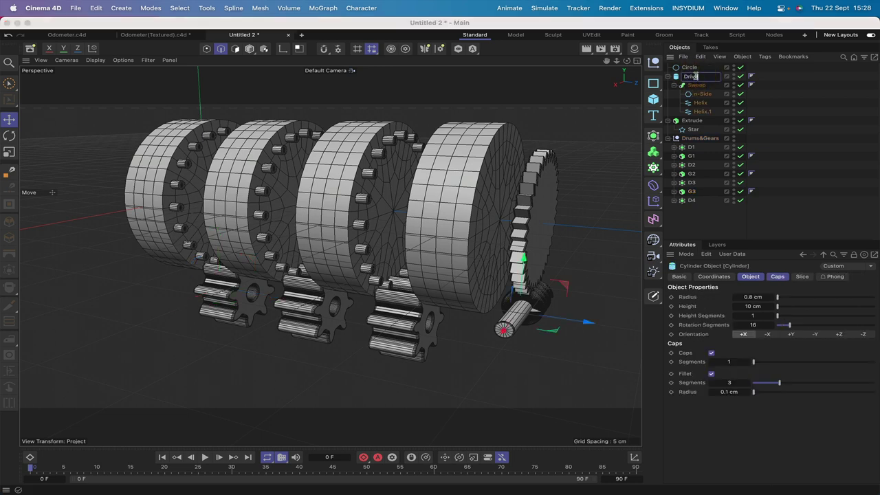
{"action": "key", "text": "Return"}
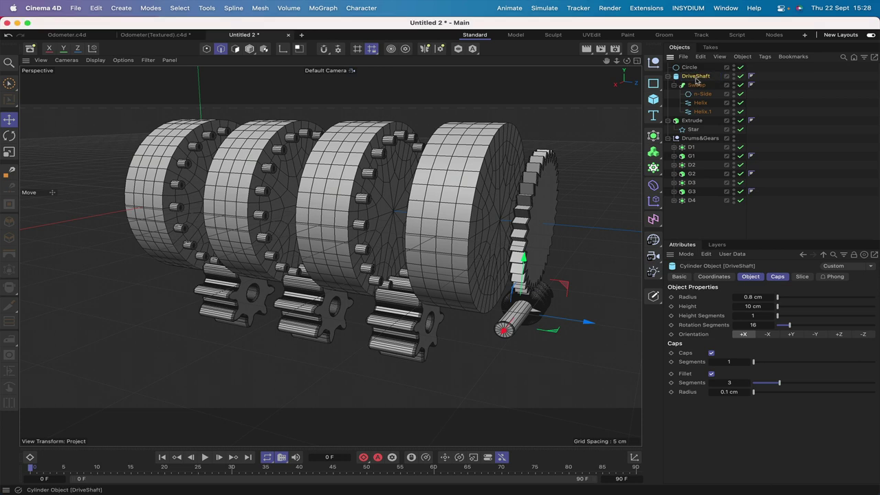
Rename the Sweep under DriveShaft as WormGear and the star's Extrude as StarGear.
{"action": "double_click", "coordinate": [696, 85]}
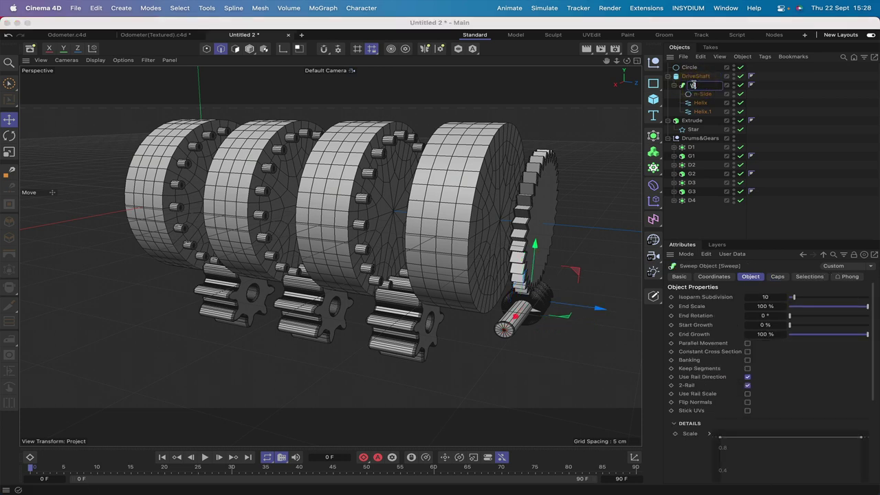
{"action": "key", "text": "Return"}
{"action": "left_click", "coordinate": [692, 120]}
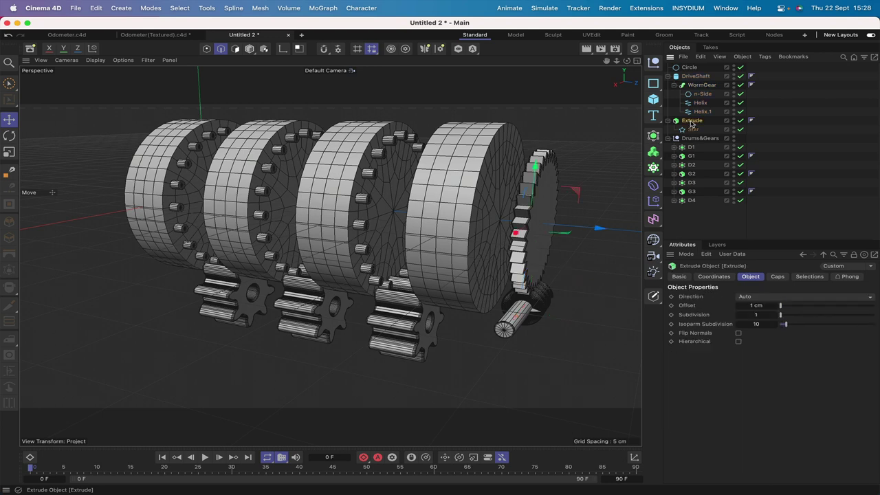
{"action": "double_click", "coordinate": [692, 120]}
{"action": "type", "text": "S"}
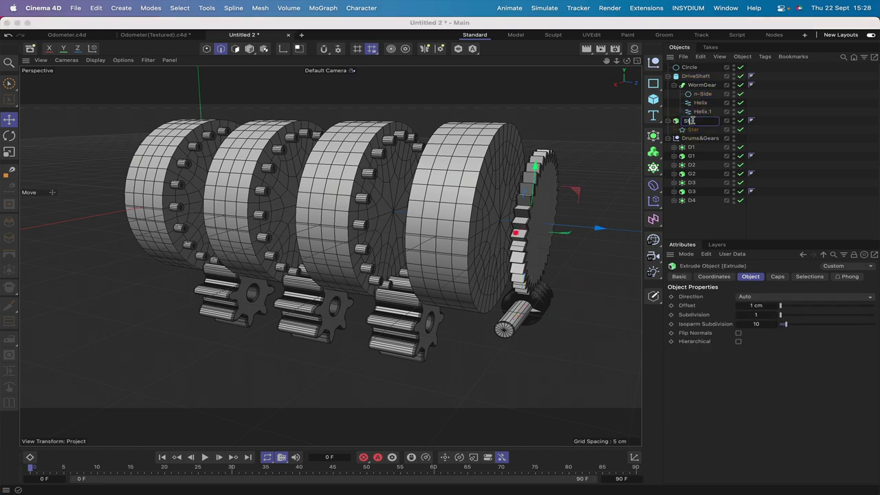
{"action": "type", "text": "tarGear"}
{"action": "key", "text": "Return"}
Move StarGear into Drums&Gears above D1 and collapse its hierarchy.
{"action": "left_click_drag", "start_coordinate": [696, 122], "coordinate": [693, 139]}
{"action": "left_click", "coordinate": [675, 130]}
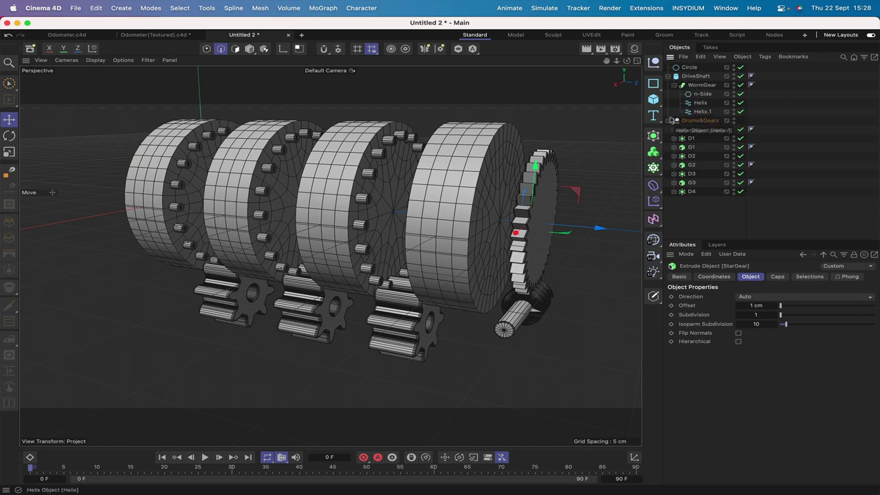
{"action": "mouse_move", "coordinate": [627, 66]}
{"action": "left_mouse_down"}
{"action": "mouse_move", "coordinate": [598, 67]}
{"action": "mouse_move", "coordinate": [626, 64]}
{"action": "left_mouse_up"}
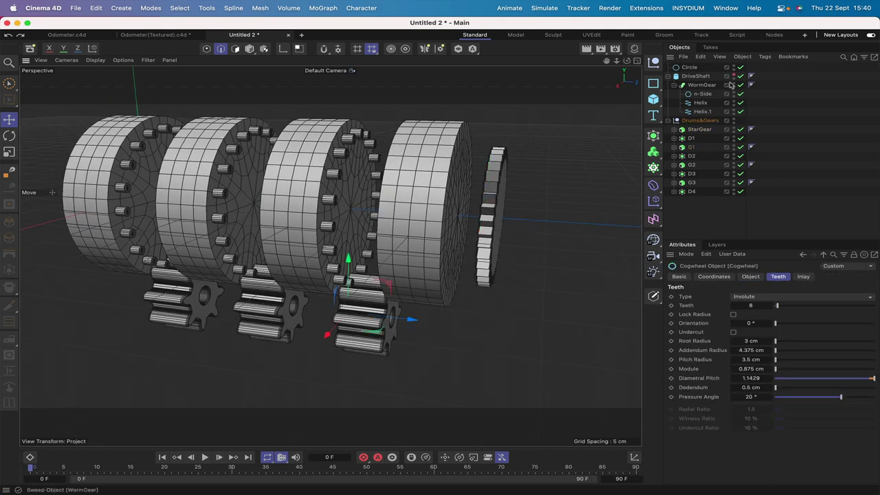
Make DriveShaft visible in the viewport and view the gear assembly from several angles.
{"action": "left_click", "coordinate": [734, 77]}
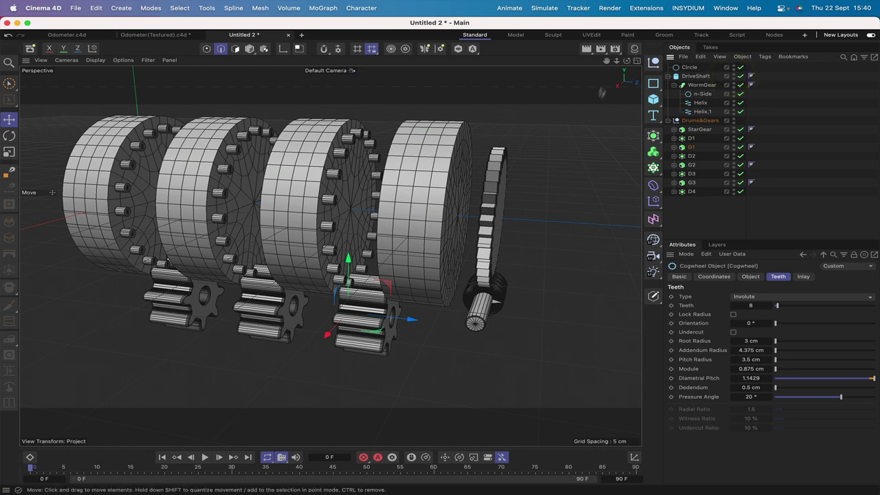
{"action": "left_click_drag", "start_coordinate": [626, 60], "coordinate": [401, 341]}
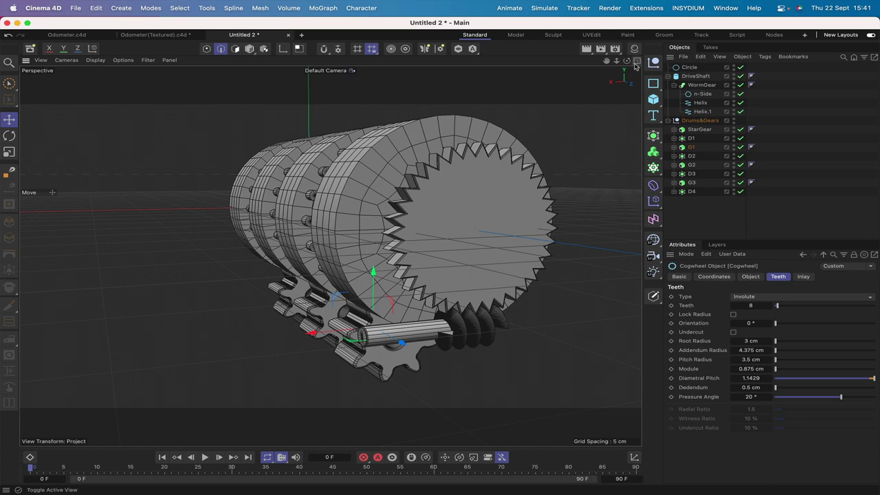
{"action": "left_click_drag", "start_coordinate": [626, 61], "coordinate": [323, 261]}
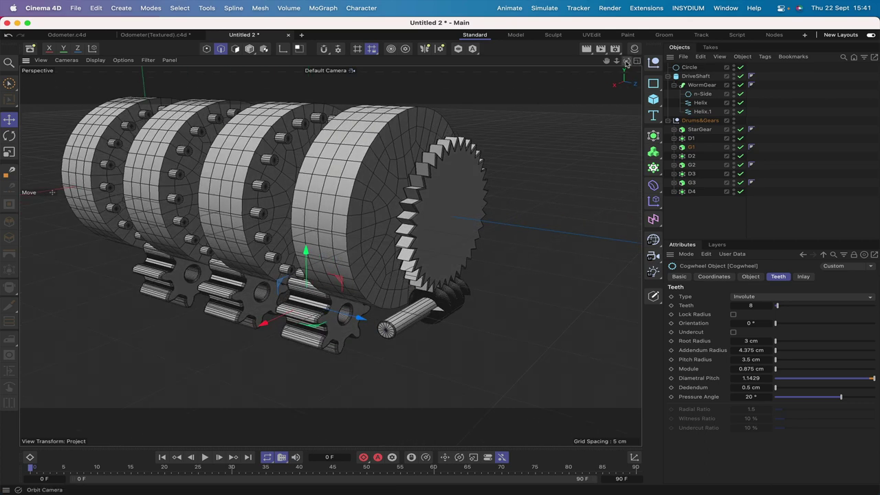
Add an XPresso tag to DriveShaft and arrange its editor window so the model and object list remain accessible.
{"action": "left_click", "coordinate": [696, 76]}
{"action": "left_click", "coordinate": [764, 57]}
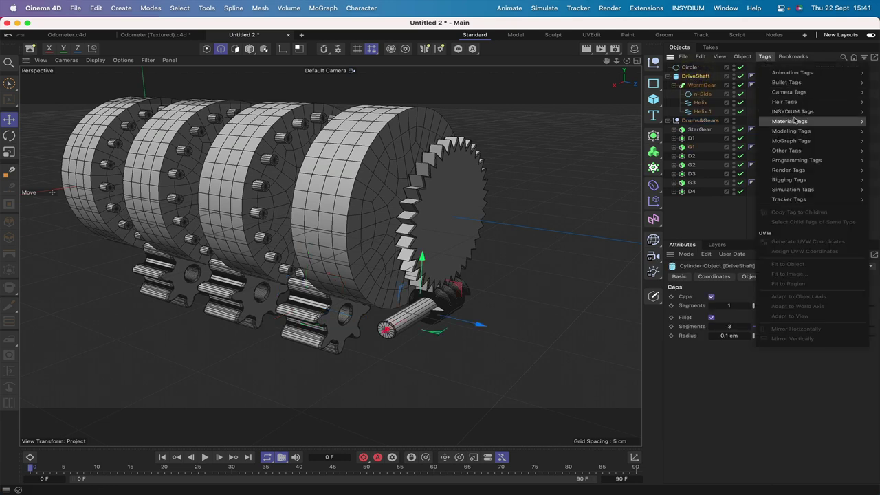
{"action": "mouse_move", "coordinate": [790, 160]}
{"action": "left_click", "coordinate": [736, 189]}
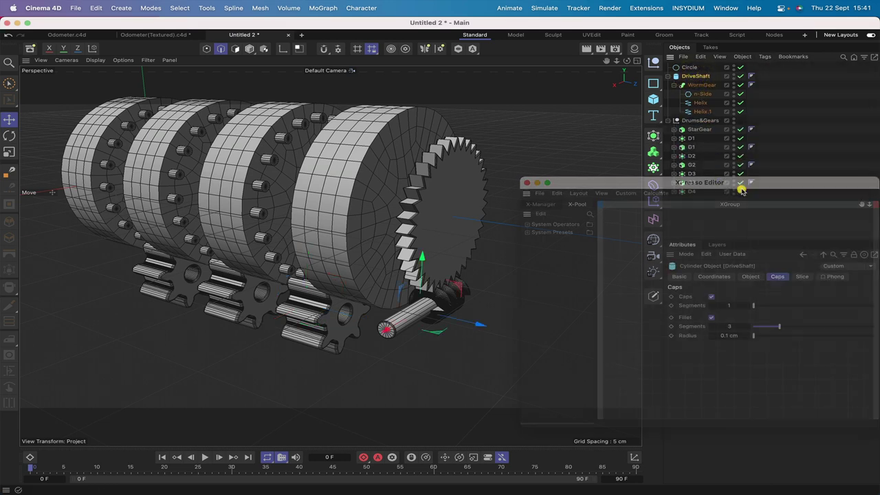
{"action": "left_click_drag", "start_coordinate": [713, 183], "coordinate": [297, 22]}
{"action": "left_click_drag", "start_coordinate": [459, 262], "coordinate": [547, 134]}
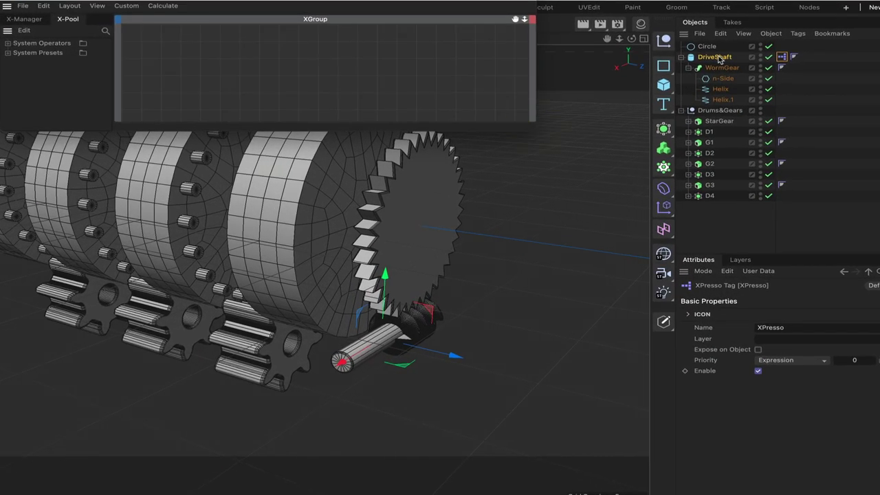
Add DriveShaft as an XPresso node with a Rotation . P output port, and size the node to show the port name.
{"action": "left_click_drag", "start_coordinate": [208, 71], "coordinate": [184, 64]}
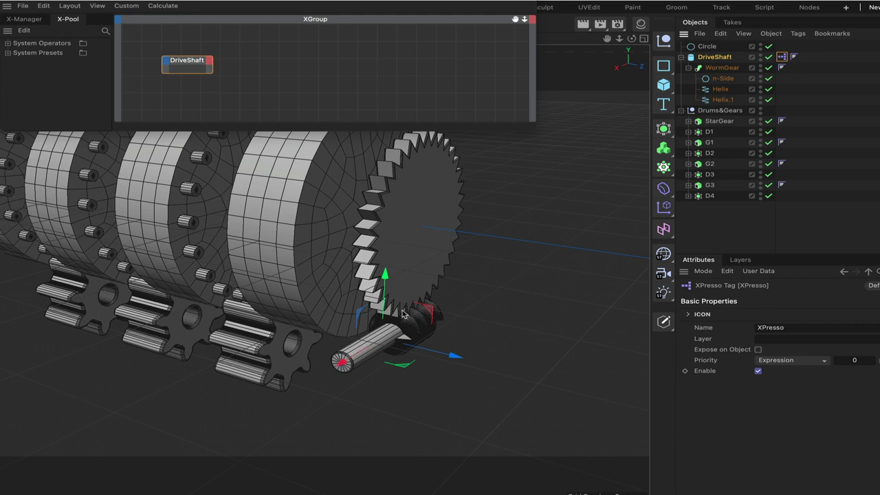
{"action": "left_click", "coordinate": [209, 60]}
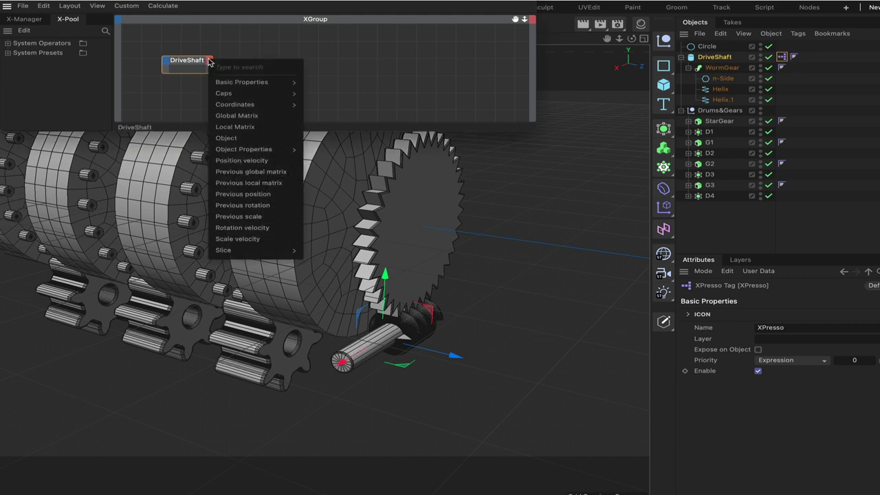
{"action": "mouse_move", "coordinate": [237, 105]}
{"action": "mouse_move", "coordinate": [344, 108]}
{"action": "mouse_move", "coordinate": [349, 140]}
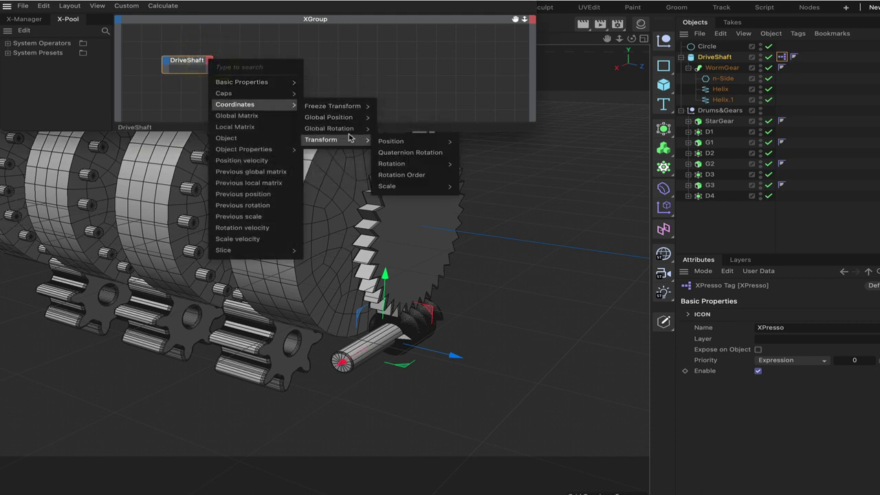
{"action": "mouse_move", "coordinate": [424, 166]}
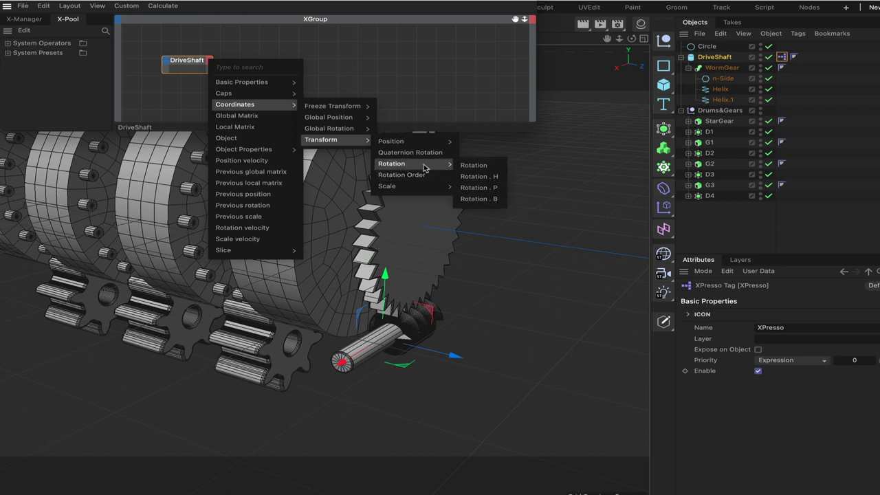
{"action": "left_click", "coordinate": [481, 187]}
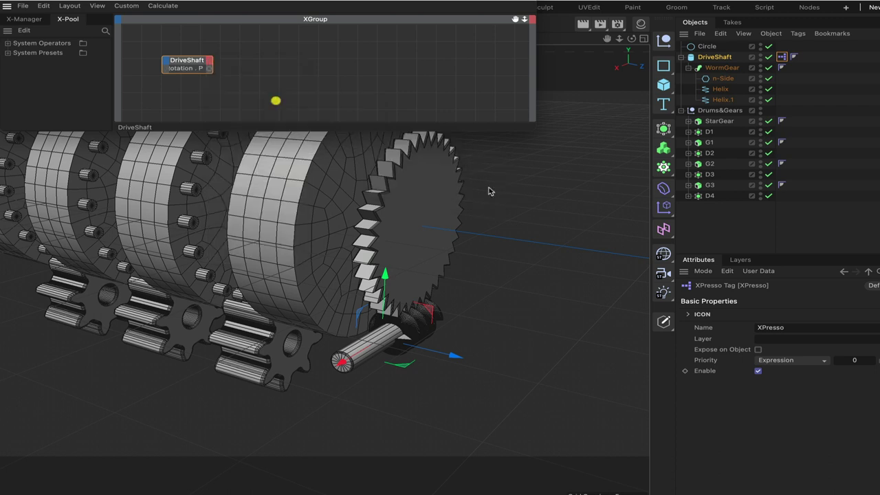
{"action": "left_click", "coordinate": [194, 65]}
Add a Degree node beside the DriveShaft node and connect Rotation . P to its input.
{"action": "right_click", "coordinate": [248, 68]}
{"action": "mouse_move", "coordinate": [419, 91]}
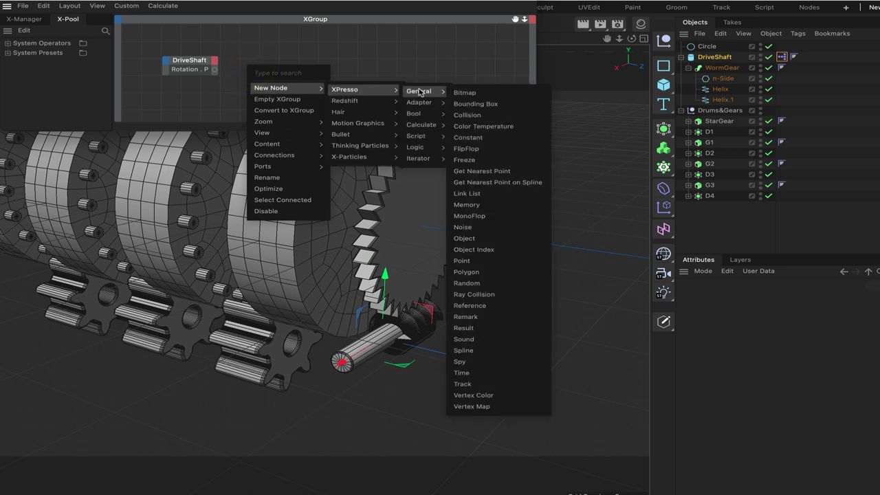
{"action": "mouse_move", "coordinate": [432, 127]}
{"action": "left_click", "coordinate": [471, 170]}
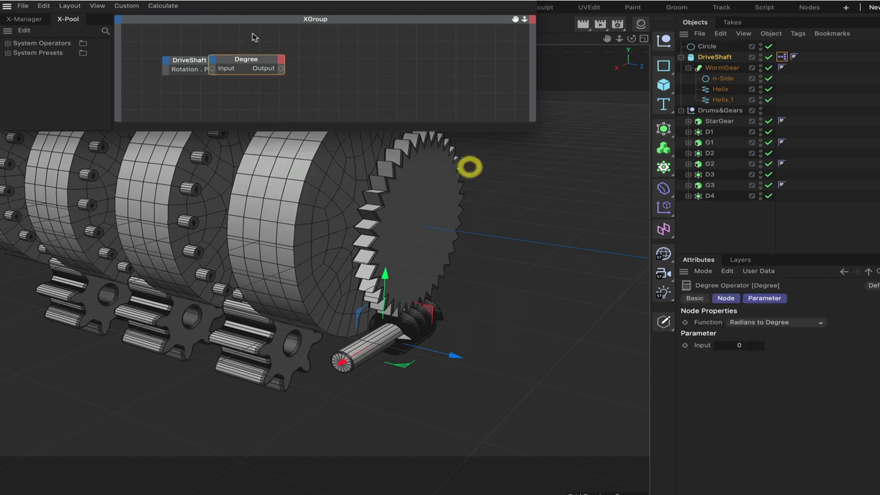
{"action": "left_click", "coordinate": [274, 64]}
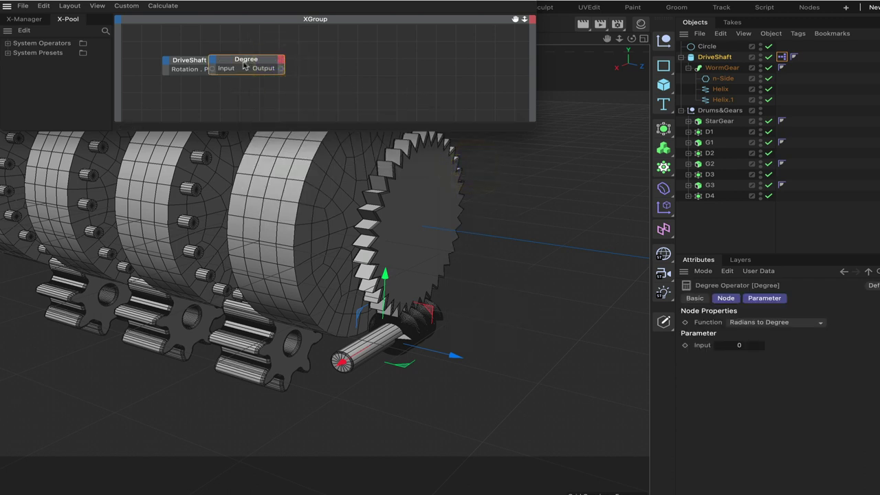
{"action": "mouse_move", "coordinate": [249, 66]}
{"action": "left_mouse_down"}
{"action": "mouse_move", "coordinate": [288, 67]}
{"action": "mouse_move", "coordinate": [250, 70]}
{"action": "left_mouse_up"}
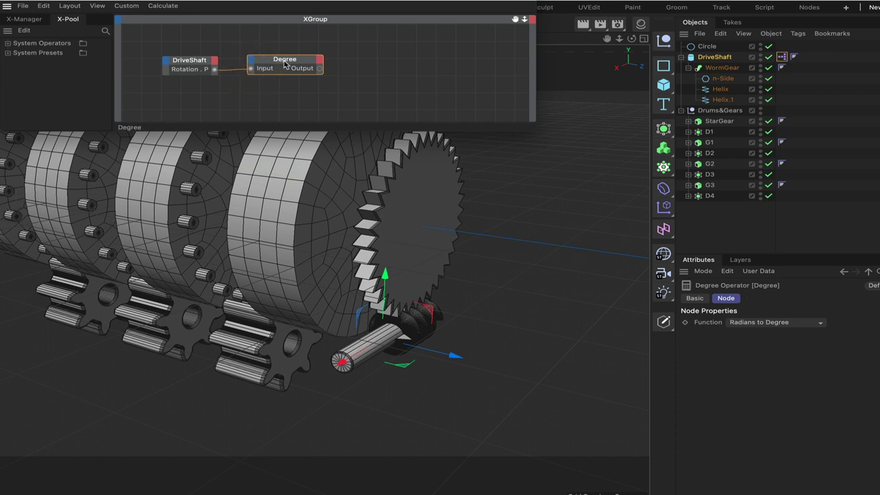
{"action": "left_click", "coordinate": [285, 63]}
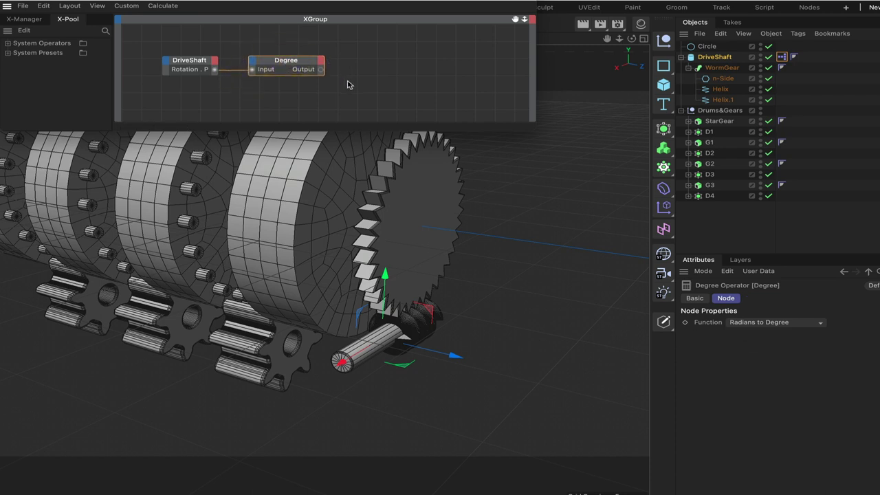
Add a Range Mapper node after the Degree node and connect the Degree output to its input.
{"action": "right_click", "coordinate": [347, 86]}
{"action": "mouse_move", "coordinate": [371, 107]}
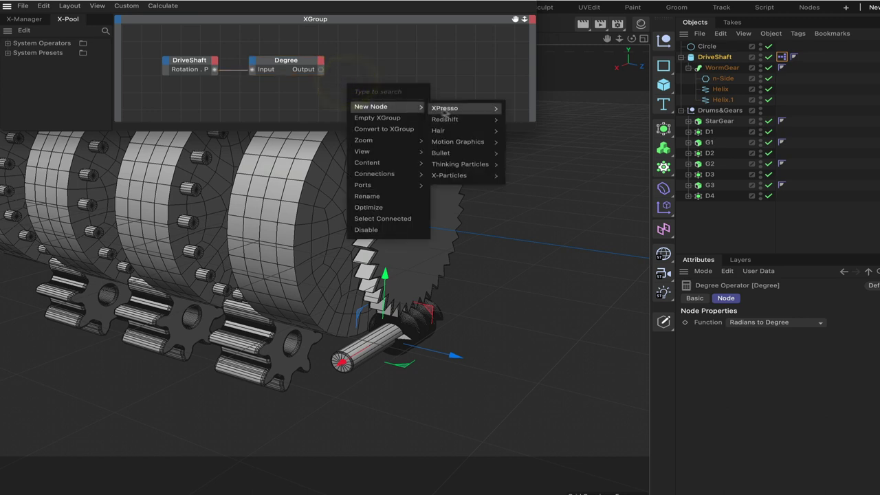
{"action": "mouse_move", "coordinate": [447, 108]}
{"action": "mouse_move", "coordinate": [535, 143]}
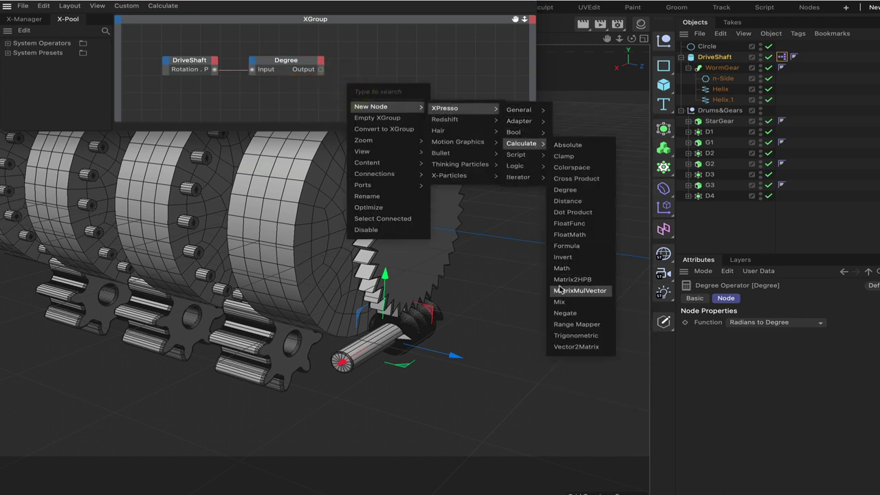
{"action": "left_click", "coordinate": [577, 322]}
{"action": "left_click_drag", "start_coordinate": [345, 78], "coordinate": [378, 62]}
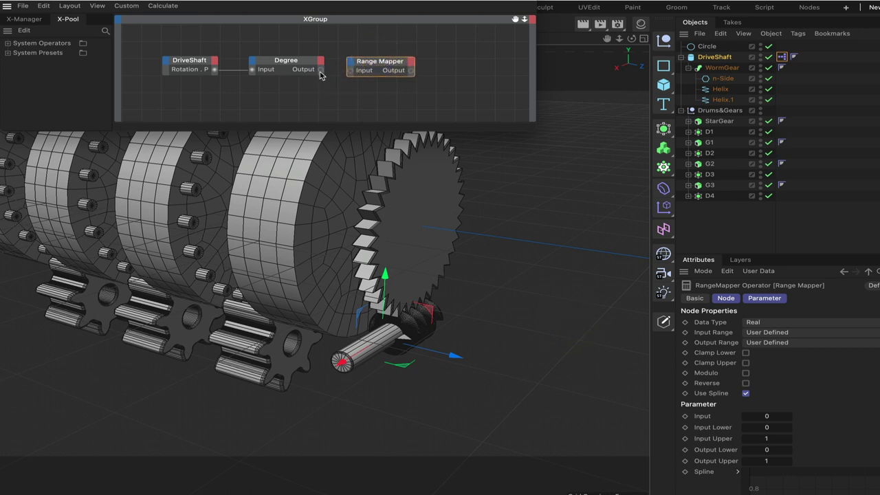
{"action": "left_click_drag", "start_coordinate": [351, 75], "coordinate": [392, 63]}
{"action": "left_click", "coordinate": [389, 62]}
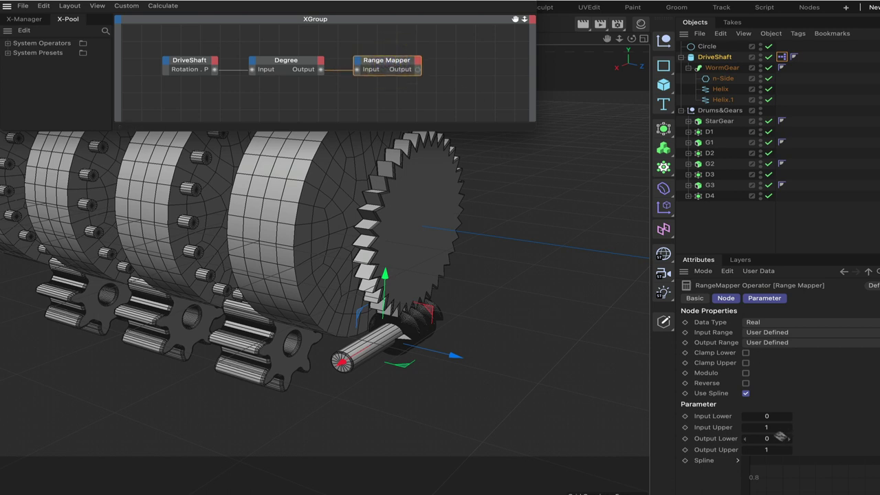
Set the Range Mapper's Input Upper to 360 and Output Upper to 10.
{"action": "left_click", "coordinate": [775, 417]}
{"action": "left_click", "coordinate": [780, 427]}
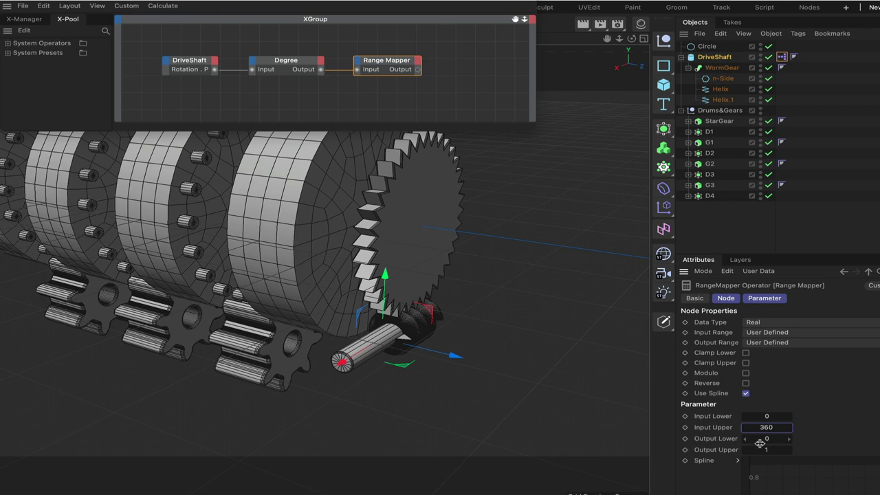
{"action": "left_click", "coordinate": [769, 451]}
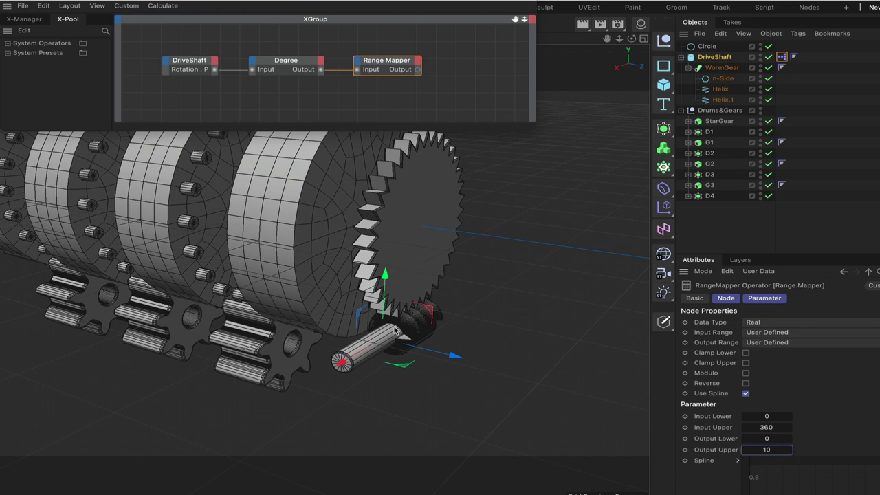
{"action": "type", "text": "10"}
{"action": "key", "text": "Return"}
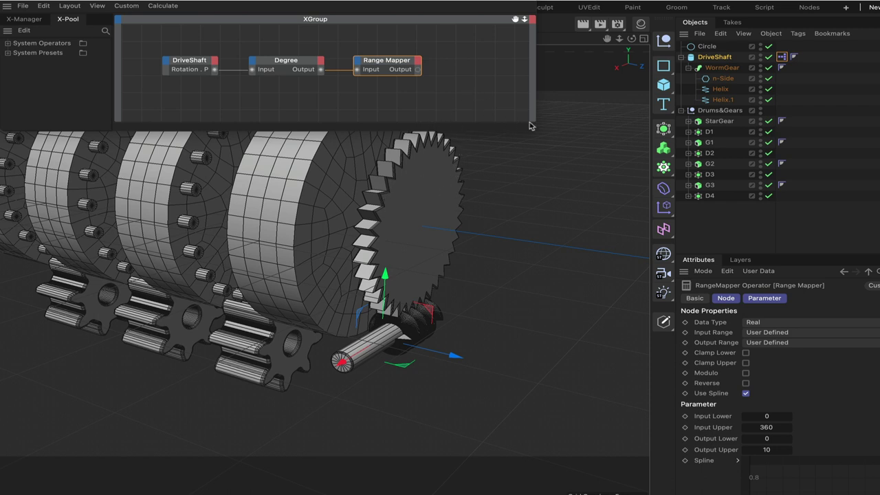
Enlarge the XPresso editor, then feed the Range Mapper output into a copy of the Degree node set to Degree to Radians.
{"action": "left_click_drag", "start_coordinate": [510, 4], "coordinate": [394, 4]}
{"action": "left_click_drag", "start_coordinate": [419, 123], "coordinate": [521, 157]}
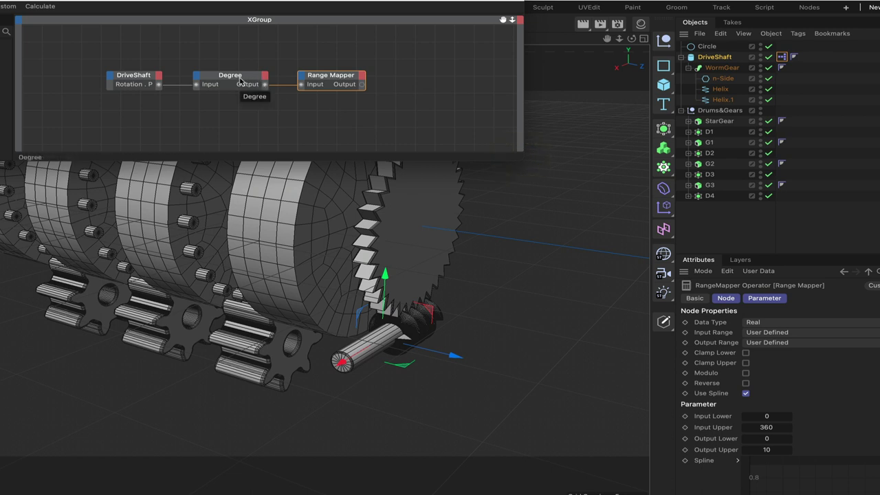
{"action": "left_click_drag", "start_coordinate": [241, 80], "coordinate": [432, 75], "text": "ctrl"}
{"action": "left_click_drag", "start_coordinate": [362, 84], "coordinate": [405, 85]}
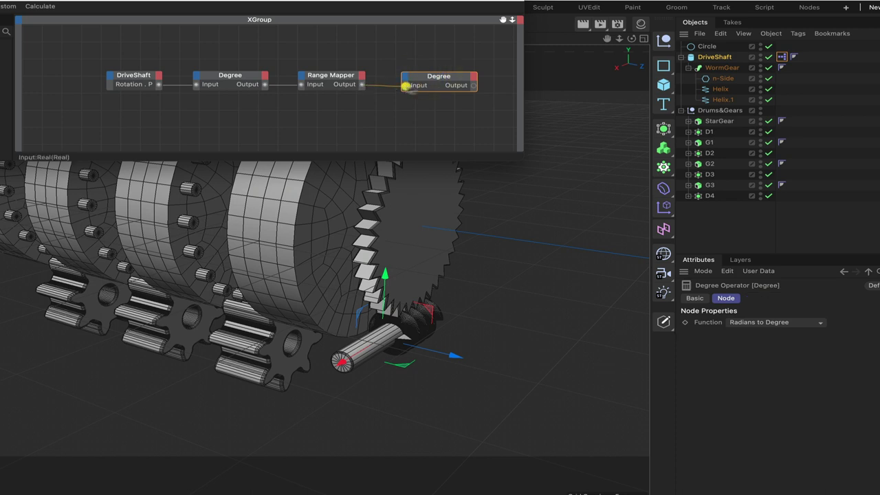
{"action": "left_click", "coordinate": [755, 323]}
{"action": "left_click", "coordinate": [761, 350]}
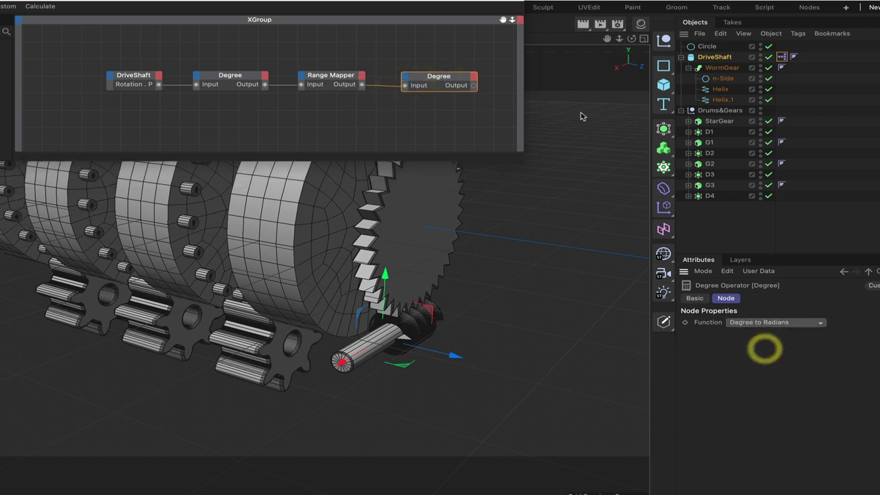
Add StarGear as an XPresso node after the second Degree node.
{"action": "left_click_drag", "start_coordinate": [503, 20], "coordinate": [653, 89]}
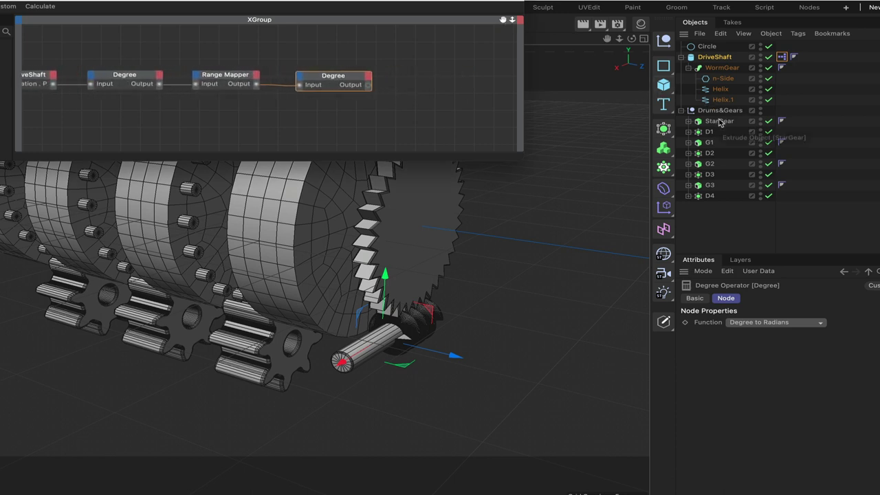
{"action": "left_click", "coordinate": [719, 121]}
{"action": "left_click_drag", "start_coordinate": [435, 85], "coordinate": [431, 83]}
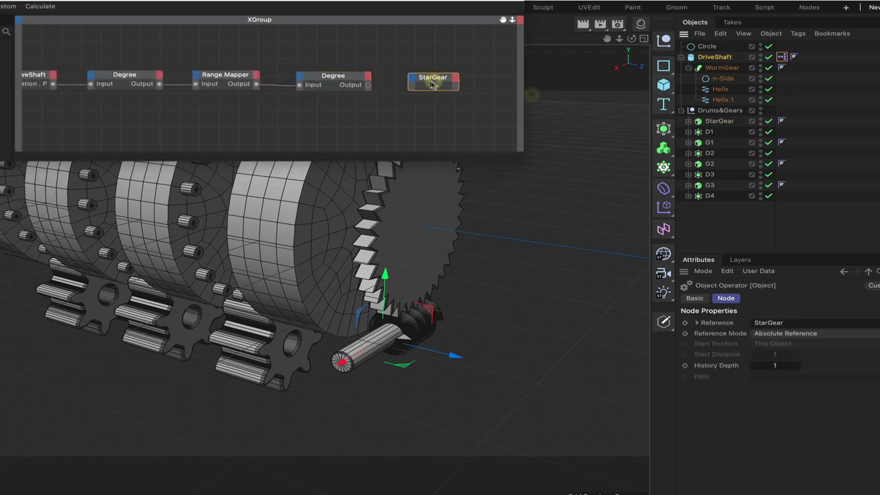
{"action": "left_click", "coordinate": [411, 80]}
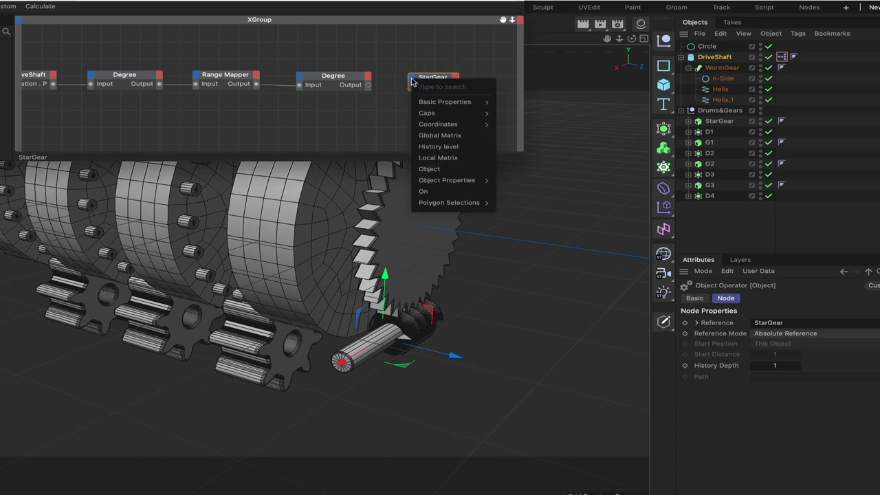
{"action": "left_click", "coordinate": [392, 119]}
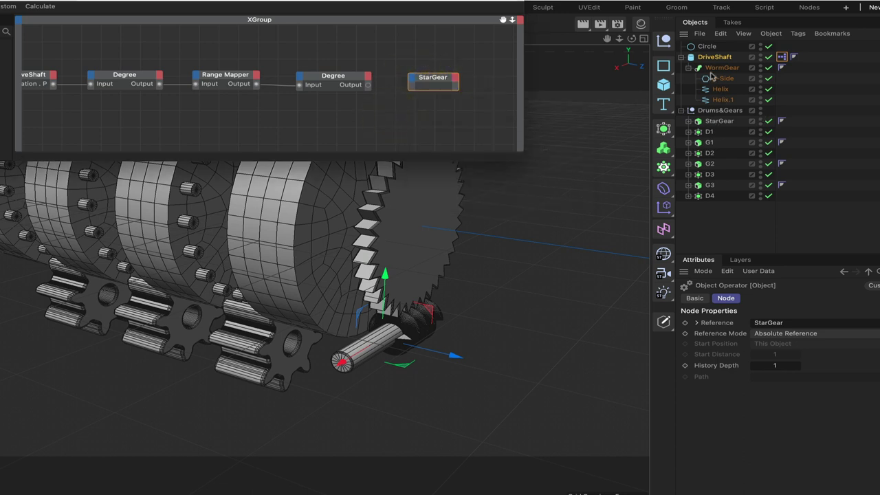
Connect the second Degree node's output to a new Rotation . B input on the StarGear node.
{"action": "left_click", "coordinate": [715, 121]}
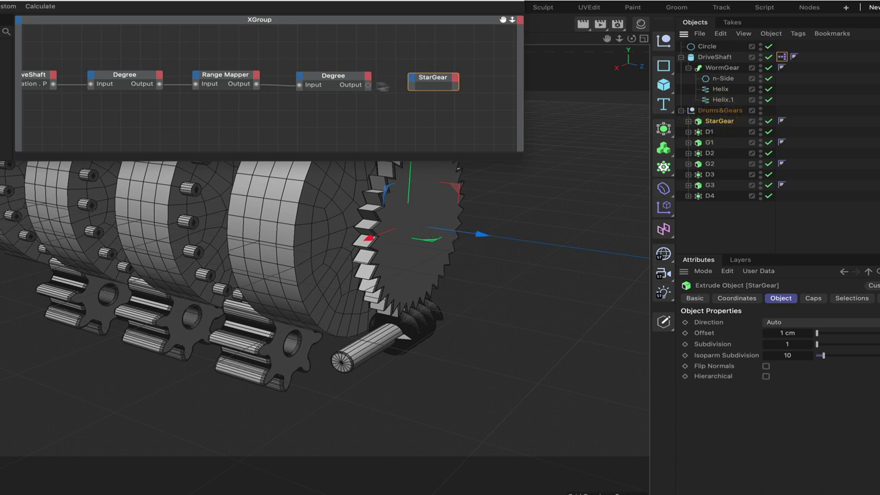
{"action": "left_click", "coordinate": [410, 80]}
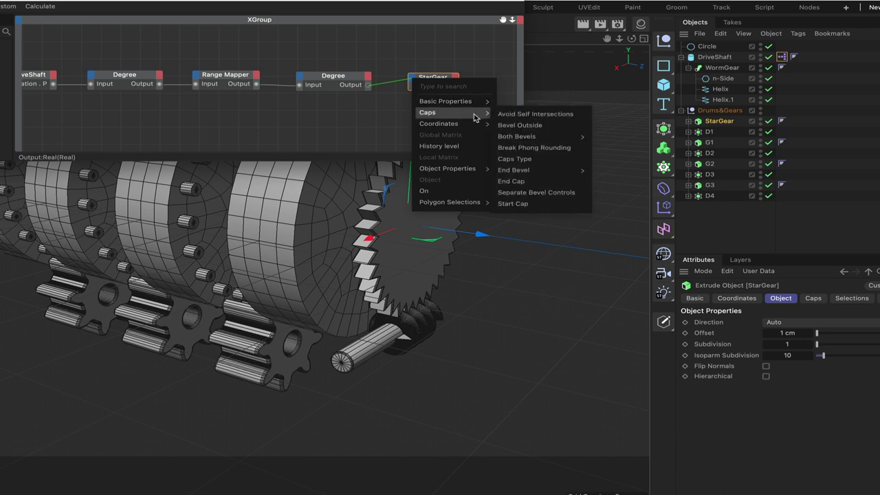
{"action": "mouse_move", "coordinate": [474, 124]}
{"action": "mouse_move", "coordinate": [520, 161]}
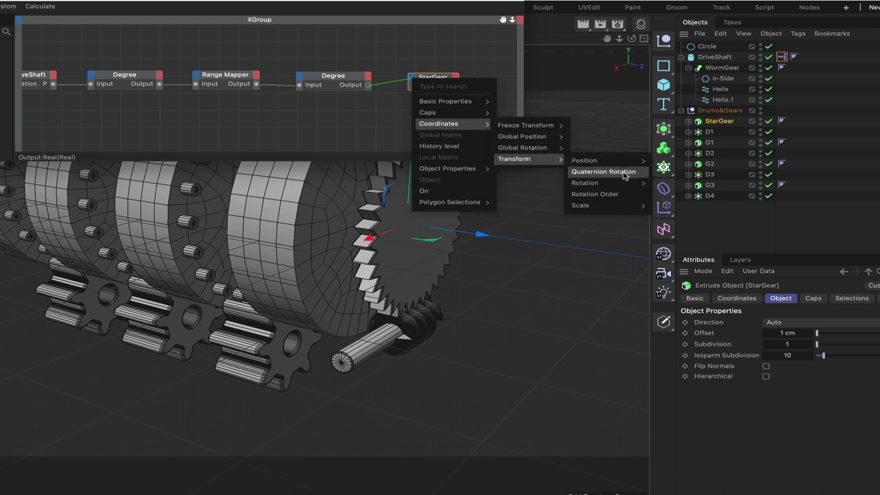
{"action": "mouse_move", "coordinate": [621, 184]}
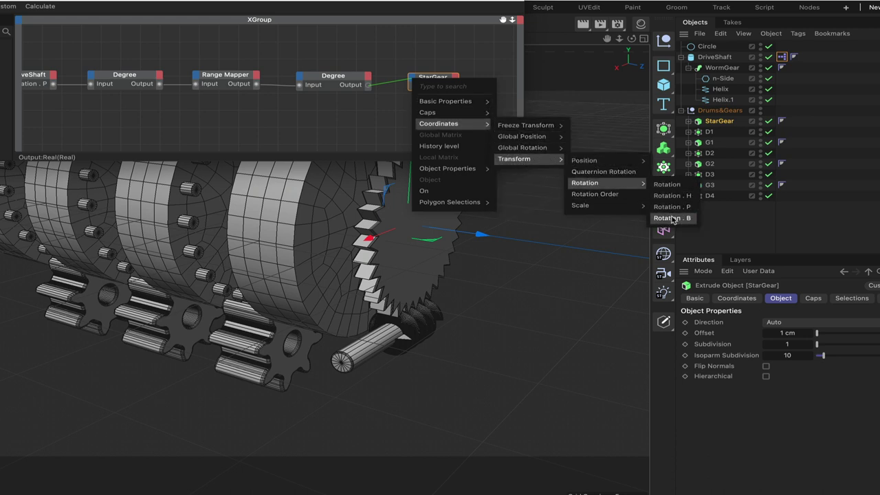
{"action": "left_click", "coordinate": [671, 218]}
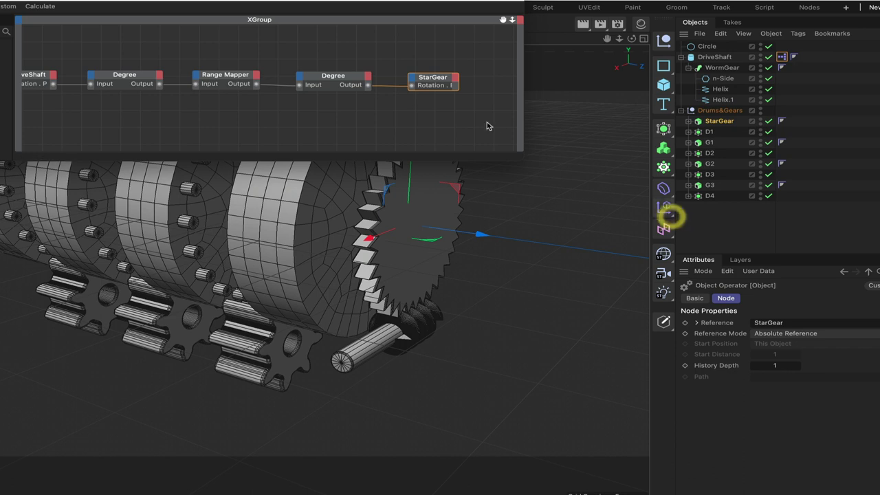
{"action": "left_click", "coordinate": [435, 81]}
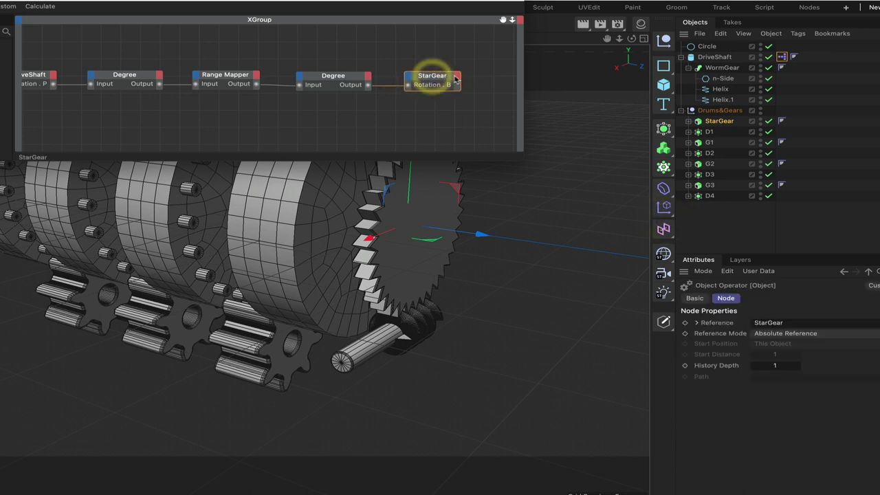
Add a Rotation . B output port to the StarGear node.
{"action": "left_click", "coordinate": [459, 81]}
{"action": "mouse_move", "coordinate": [502, 121]}
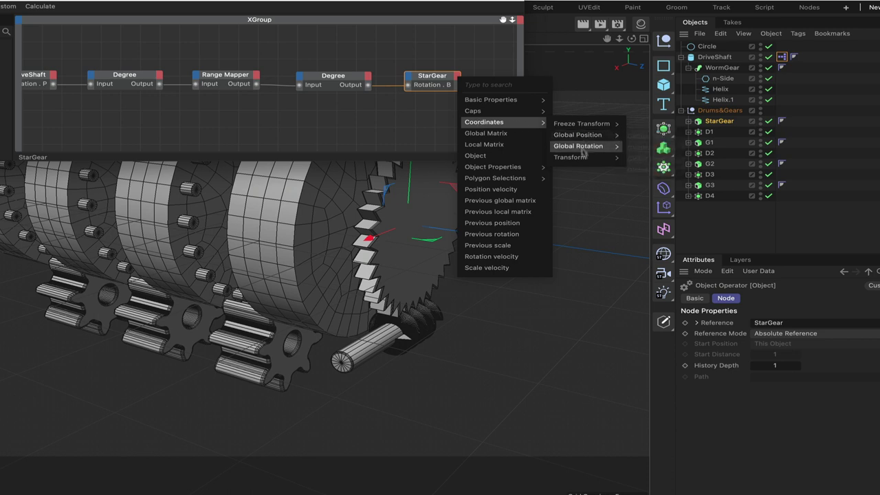
{"action": "mouse_move", "coordinate": [586, 158]}
{"action": "mouse_move", "coordinate": [641, 181]}
{"action": "left_click", "coordinate": [739, 216]}
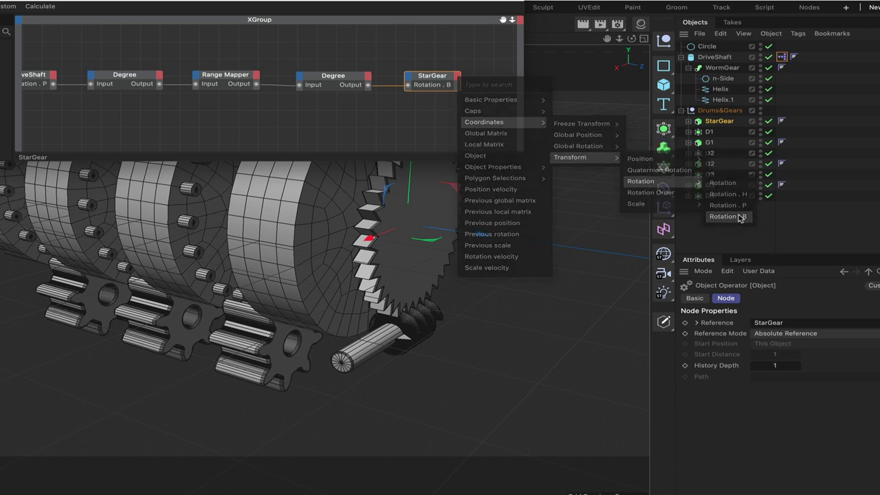
{"action": "left_click", "coordinate": [440, 70]}
Add the D1 drum as an XPresso node after the StarGear node.
{"action": "left_click_drag", "start_coordinate": [503, 20], "coordinate": [486, 19]}
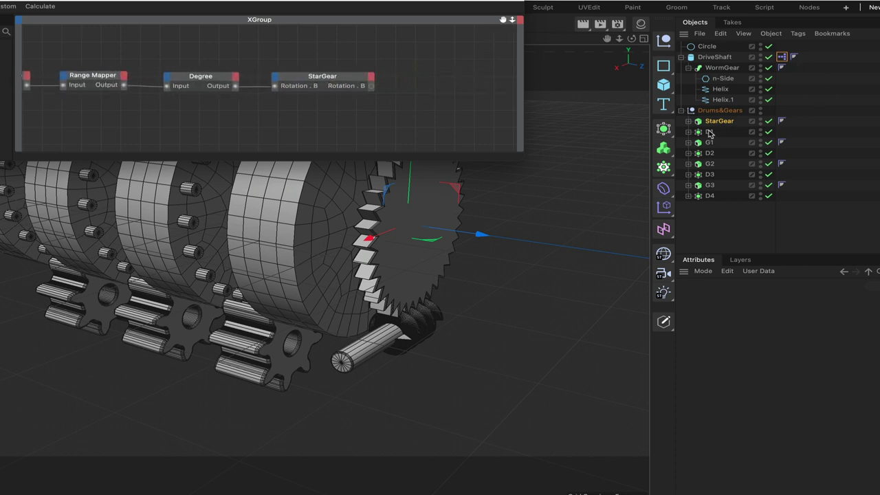
{"action": "left_click", "coordinate": [709, 132]}
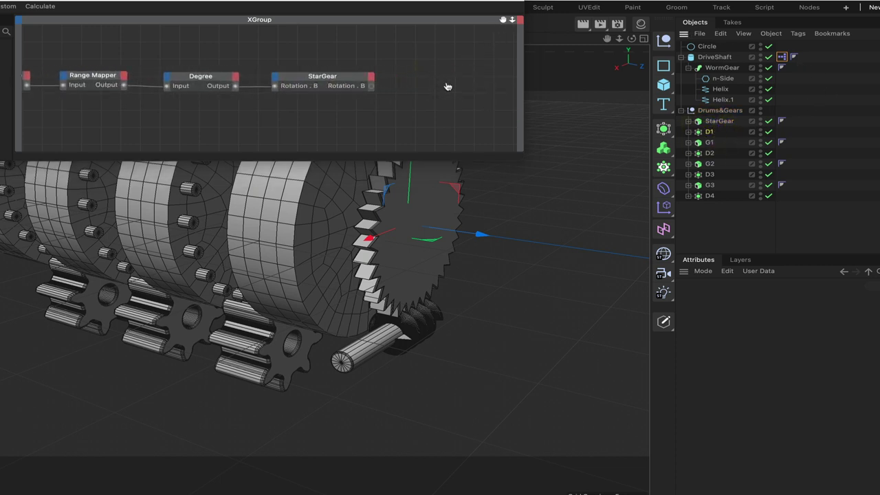
{"action": "left_click_drag", "start_coordinate": [447, 87], "coordinate": [446, 80]}
{"action": "left_click", "coordinate": [709, 132]}
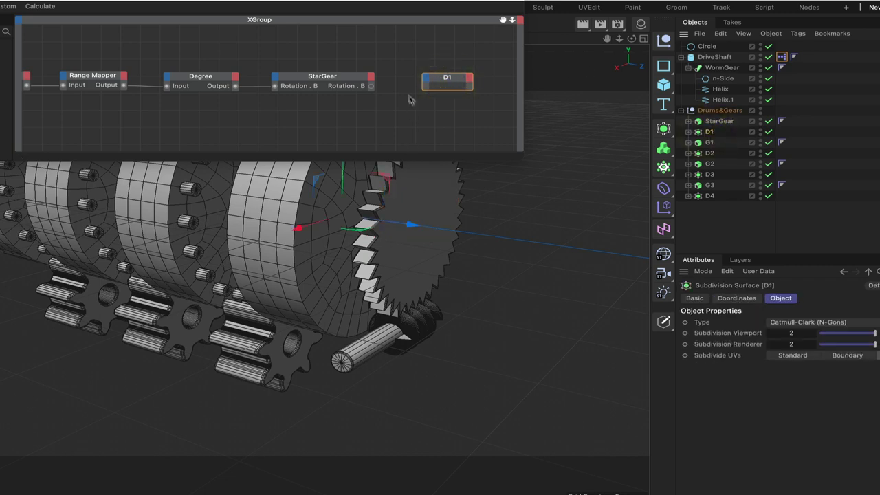
Connect StarGear's Rotation . B output to a new Rotation . B input on the D1 node.
{"action": "left_click_drag", "start_coordinate": [372, 87], "coordinate": [424, 78]}
{"action": "mouse_move", "coordinate": [434, 102]}
{"action": "mouse_move", "coordinate": [530, 146]}
{"action": "mouse_move", "coordinate": [598, 171]}
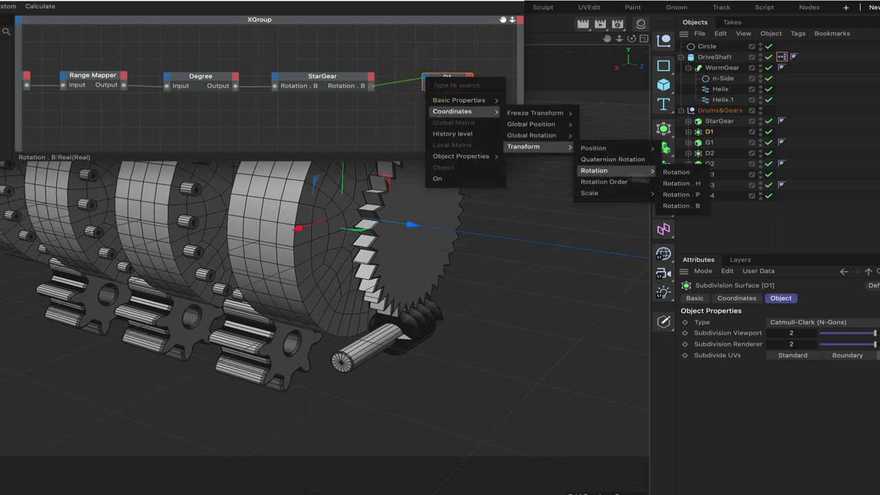
{"action": "left_click", "coordinate": [681, 205]}
{"action": "left_click", "coordinate": [450, 78]}
Widen the XPresso editor, fit the whole node chain from DriveShaft to D1 in it, and clear the editor from the viewport.
{"action": "scroll", "coordinate": [502, 110], "scroll_direction": "down", "scroll_amount": 5}
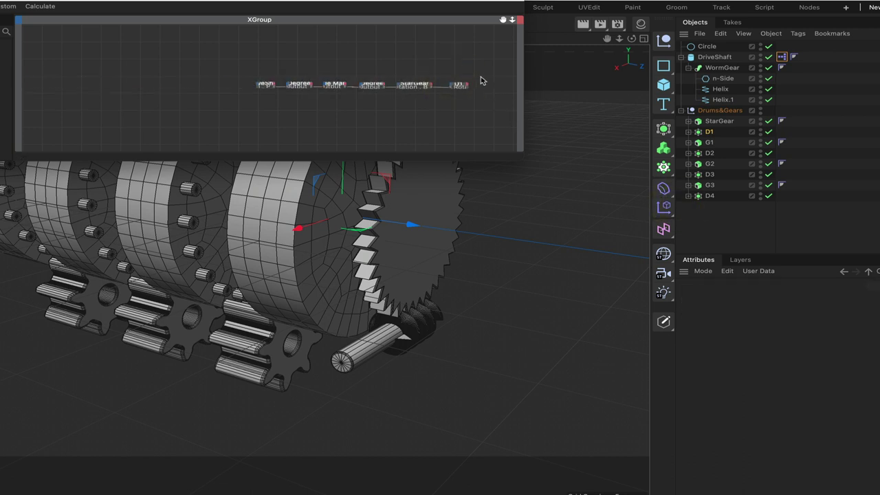
{"action": "key", "text": "h"}
{"action": "left_click_drag", "start_coordinate": [520, 155], "coordinate": [714, 153]}
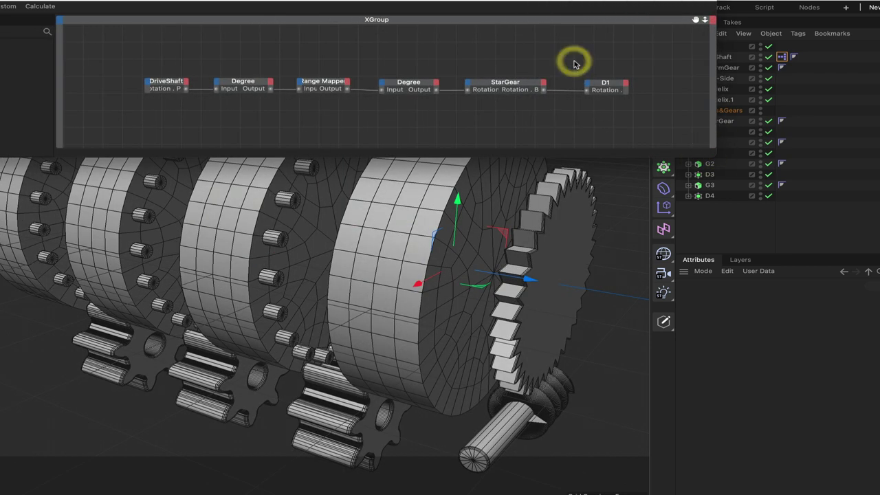
{"action": "key", "text": "h"}
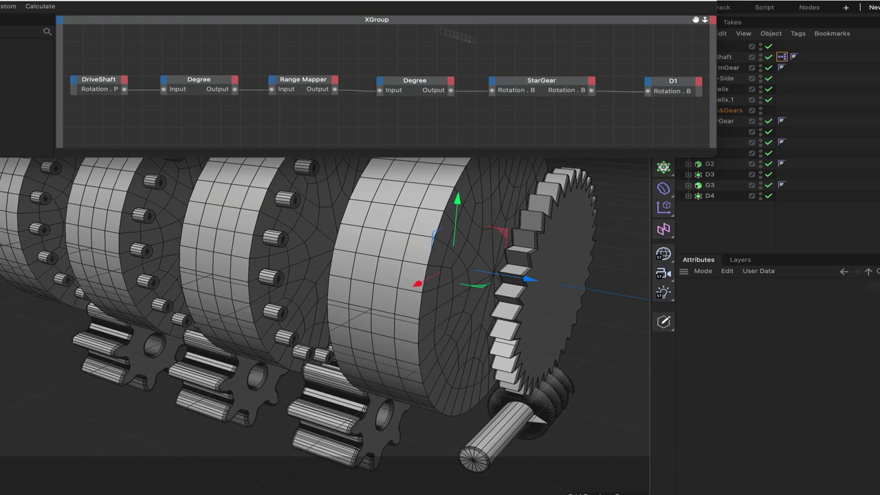
{"action": "left_click_drag", "start_coordinate": [222, 2], "coordinate": [314, 326]}
{"action": "double_click", "coordinate": [315, 322]}
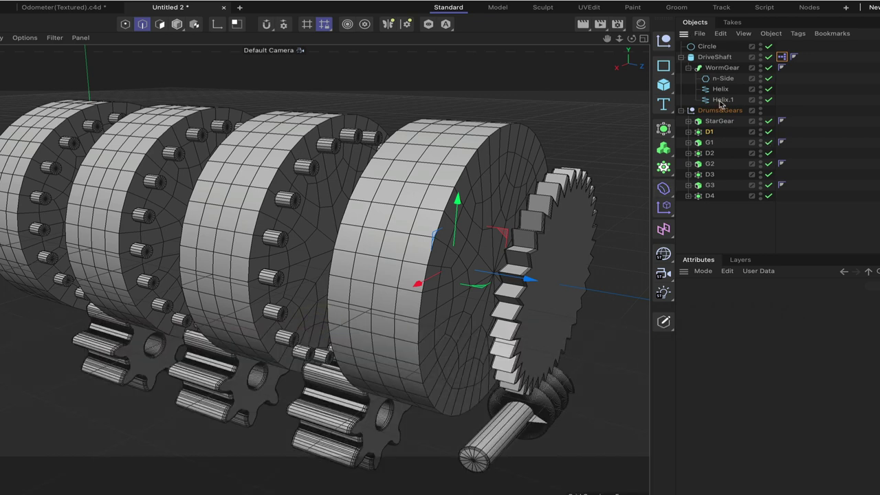
Rotate DriveShaft around its long axis to test how the worm gear turns StarGear and the D1 drum.
{"action": "left_click", "coordinate": [714, 57]}
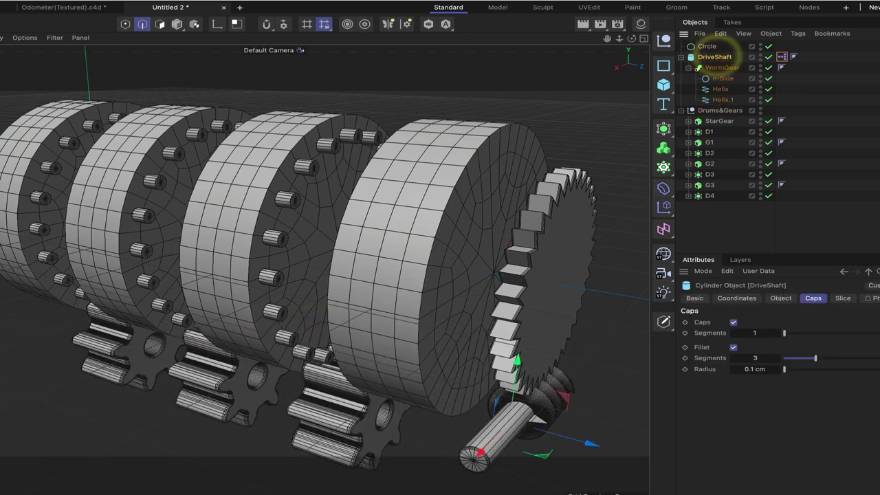
{"action": "key", "text": "r"}
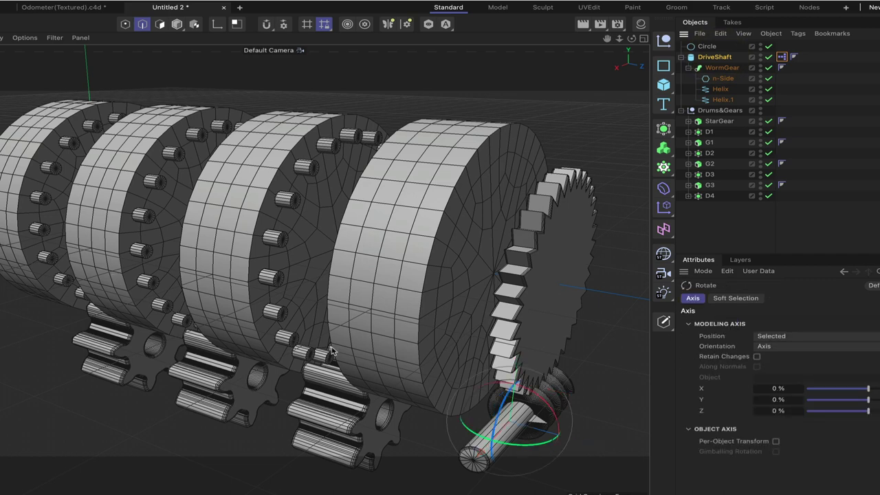
{"action": "left_click_drag", "start_coordinate": [548, 409], "coordinate": [567, 470]}
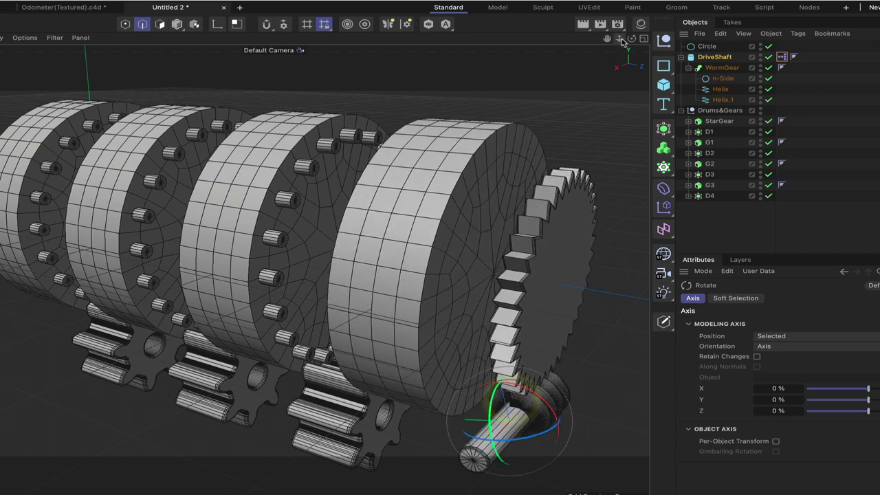
{"action": "left_click_drag", "start_coordinate": [606, 39], "coordinate": [602, 41]}
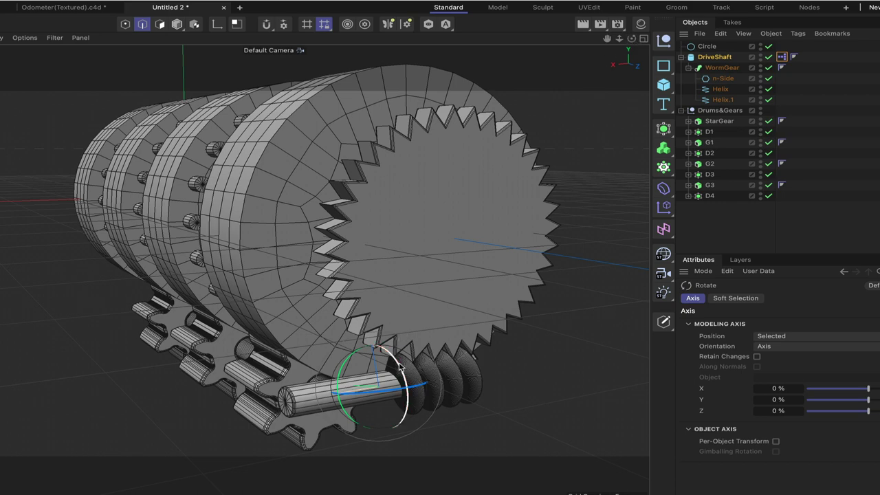
{"action": "left_click_drag", "start_coordinate": [401, 366], "coordinate": [366, 433]}
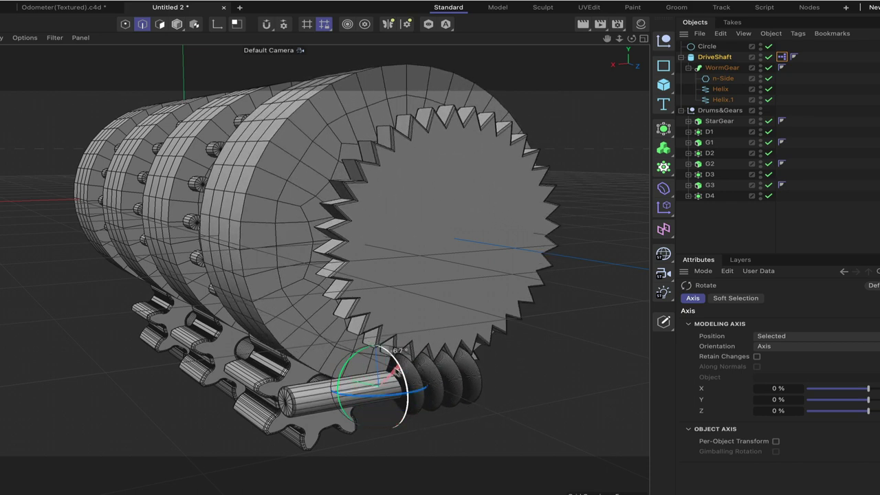
{"action": "left_click_drag", "start_coordinate": [397, 392], "coordinate": [381, 417]}
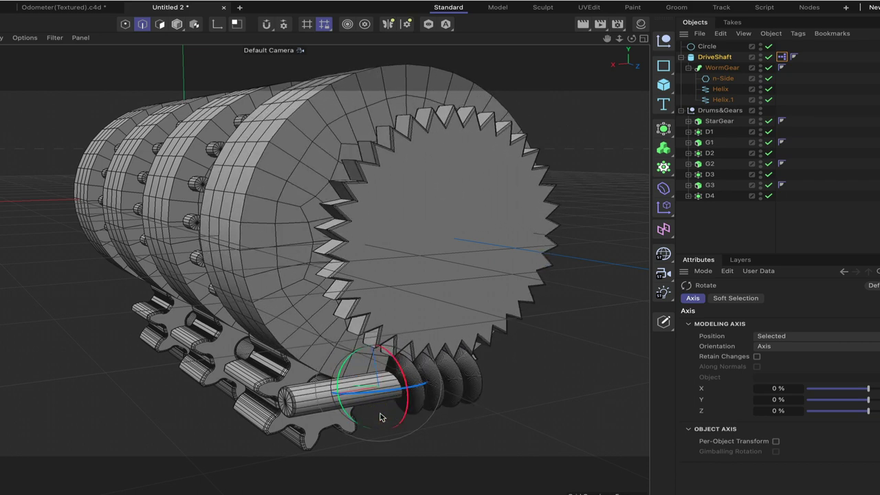
Add an XPresso tag to the D1 drum.
{"action": "left_click_drag", "start_coordinate": [631, 39], "coordinate": [614, 43]}
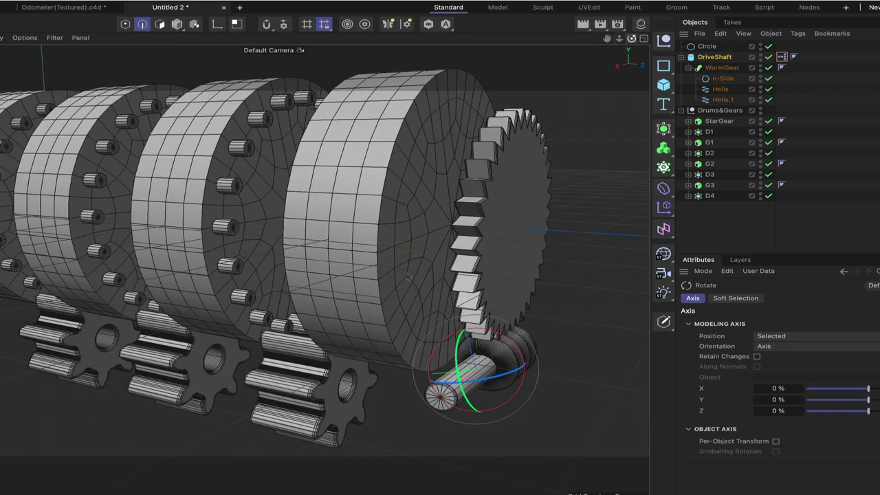
{"action": "left_click_drag", "start_coordinate": [408, 277], "coordinate": [314, 289], "text": "alt"}
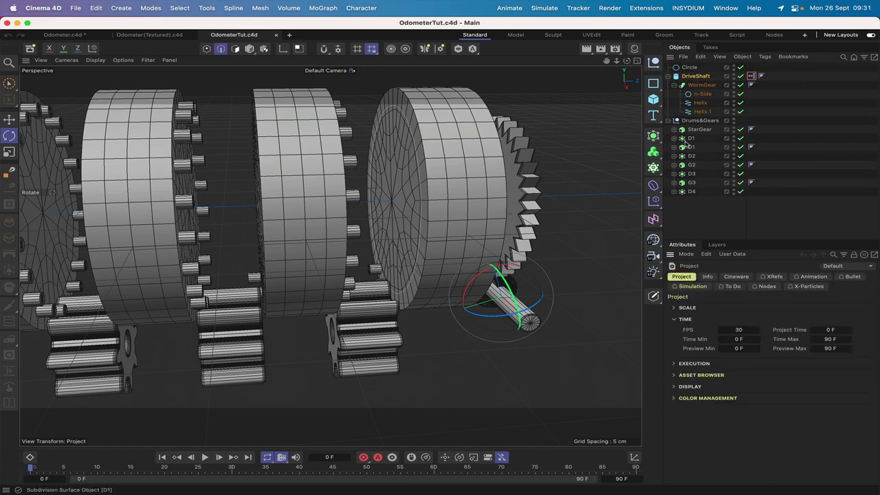
{"action": "left_click", "coordinate": [689, 139]}
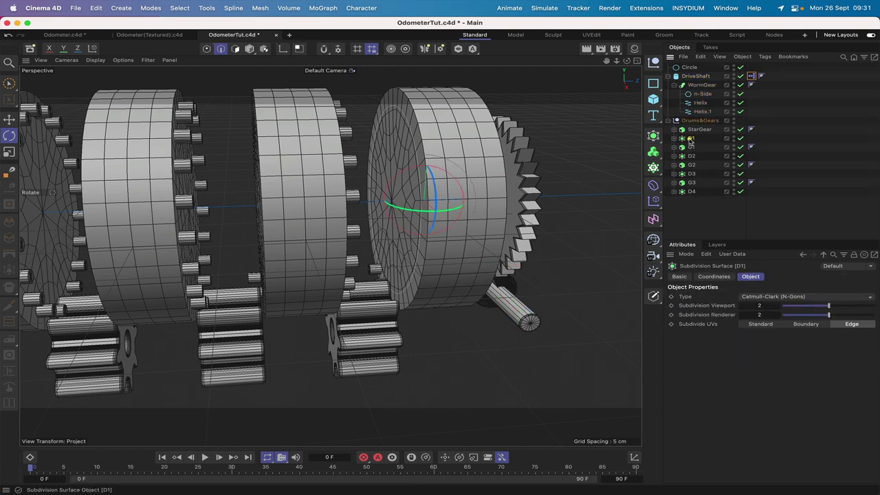
{"action": "left_click", "coordinate": [766, 59]}
{"action": "mouse_move", "coordinate": [798, 161]}
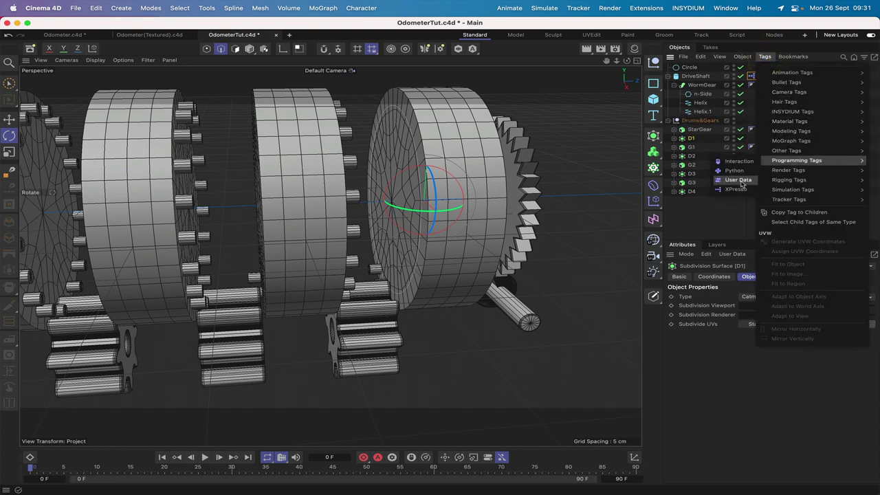
{"action": "left_click", "coordinate": [739, 190]}
Reposition and resize D1's XPresso editor, then add D1 to it as a node.
{"action": "left_click_drag", "start_coordinate": [680, 178], "coordinate": [616, 36]}
{"action": "left_click_drag", "start_coordinate": [799, 354], "coordinate": [607, 206]}
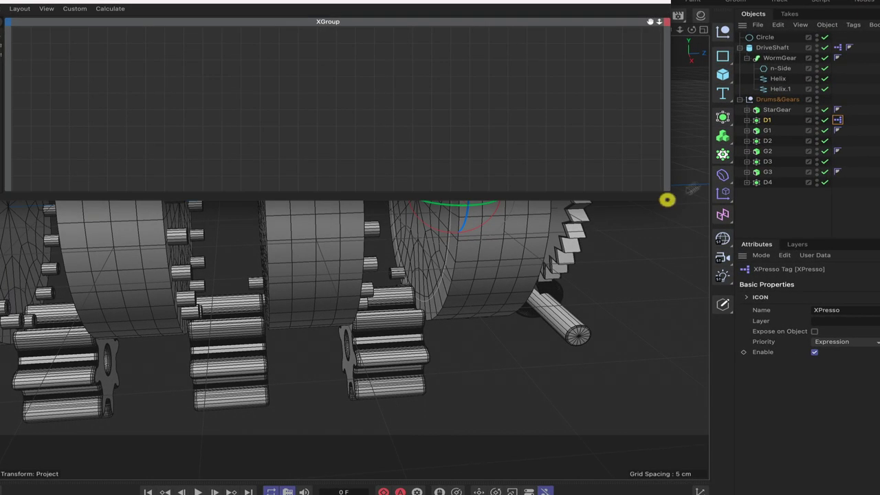
{"action": "left_click_drag", "start_coordinate": [666, 199], "coordinate": [667, 199]}
{"action": "left_click_drag", "start_coordinate": [765, 122], "coordinate": [452, 106]}
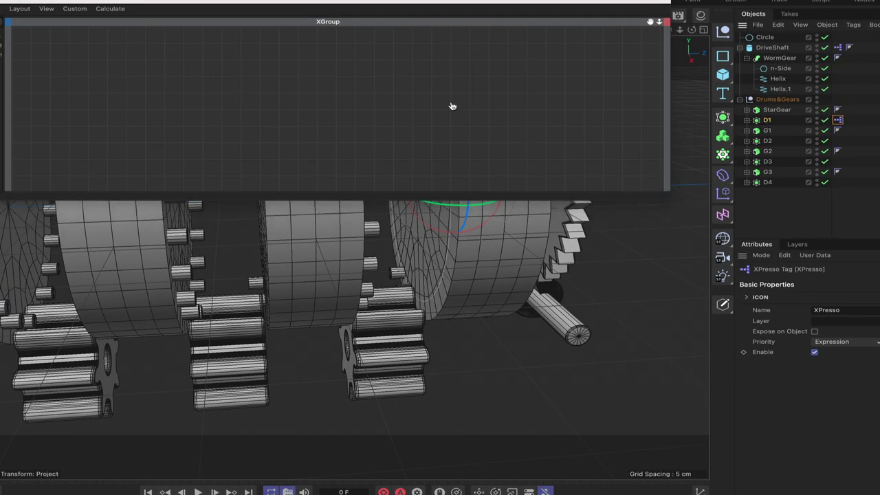
Place the D1 and G1 objects as nodes in the XPresso graph and give D1 a Rotation . B output port.
{"action": "left_click_drag", "start_coordinate": [75, 73], "coordinate": [70, 60]}
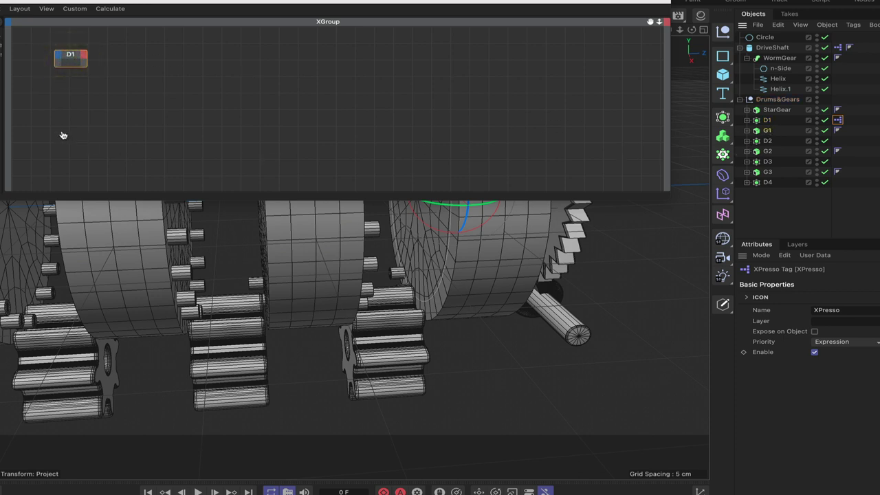
{"action": "left_click_drag", "start_coordinate": [69, 137], "coordinate": [68, 136]}
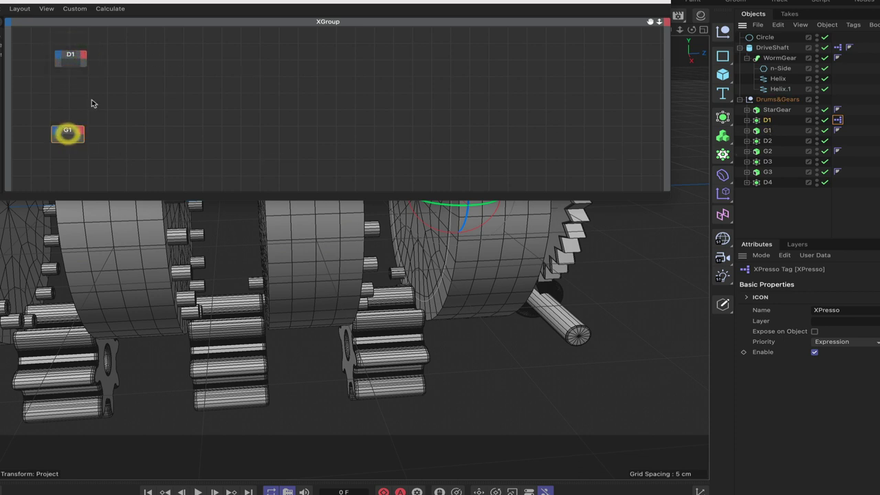
{"action": "left_click", "coordinate": [83, 55]}
{"action": "mouse_move", "coordinate": [107, 89]}
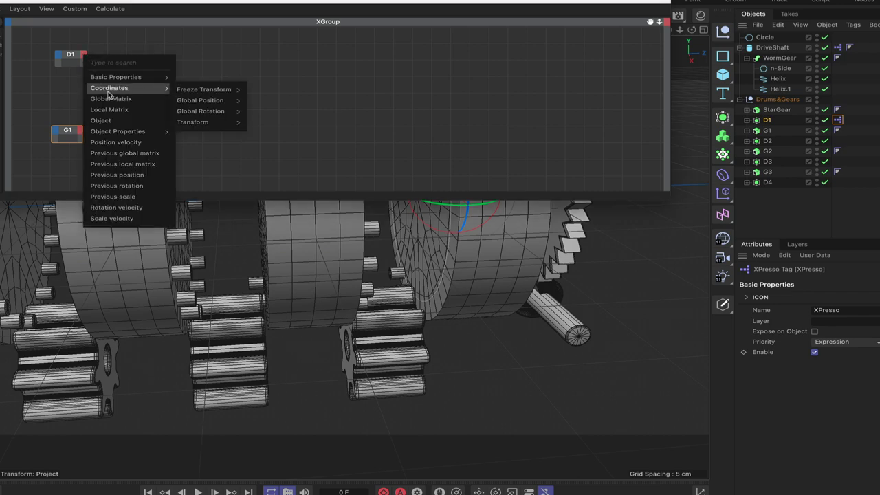
{"action": "mouse_move", "coordinate": [206, 121]}
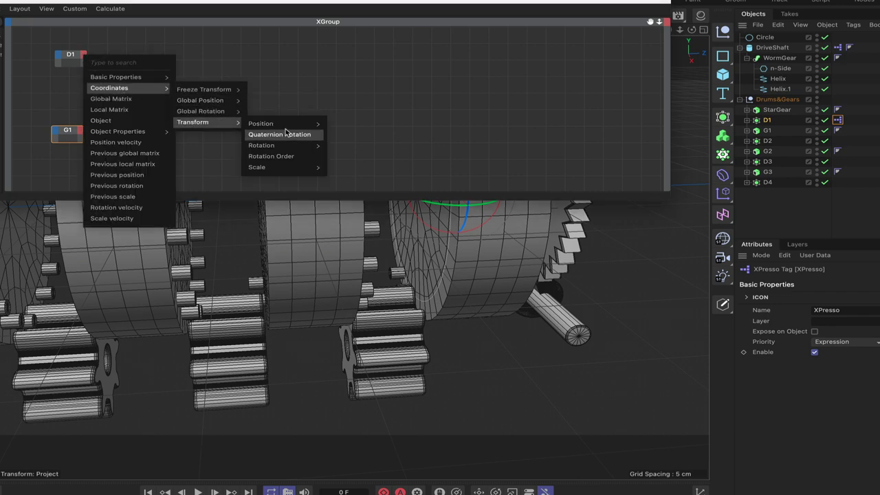
{"action": "mouse_move", "coordinate": [288, 145]}
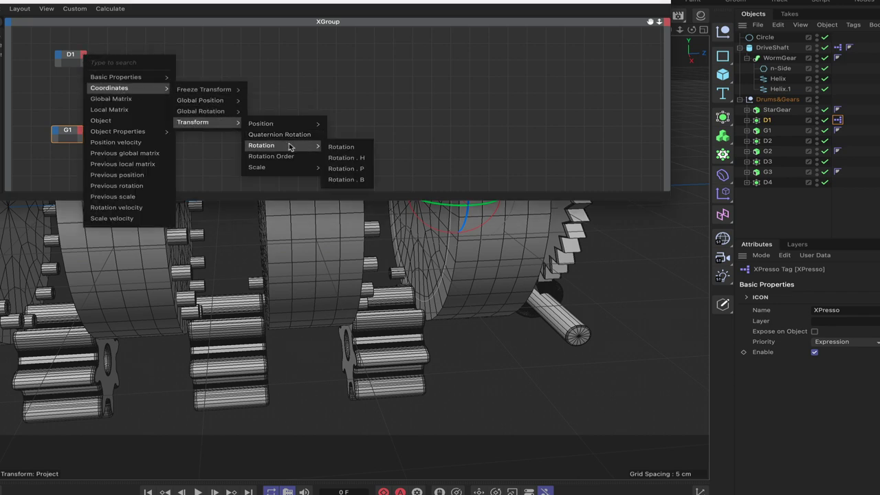
{"action": "left_click", "coordinate": [348, 178]}
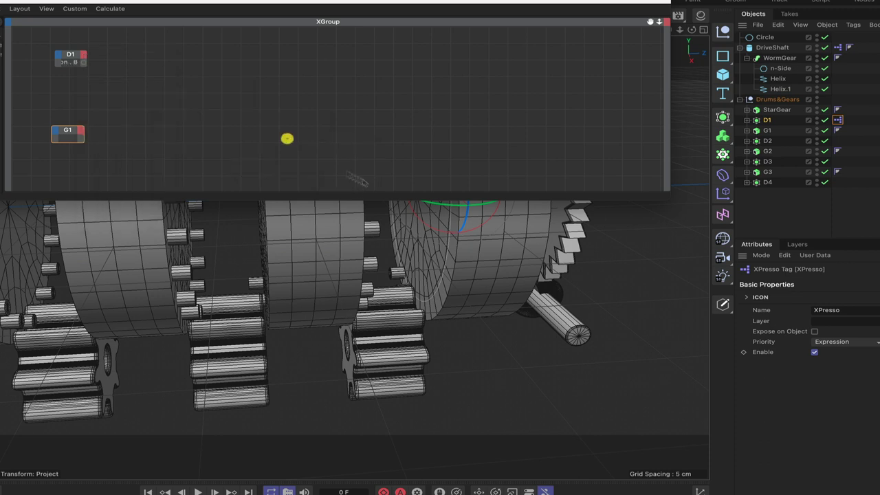
Give the G1 node a Rotation . B output port and expand both object nodes to show their full port names.
{"action": "left_click", "coordinate": [80, 131]}
{"action": "mouse_move", "coordinate": [110, 174]}
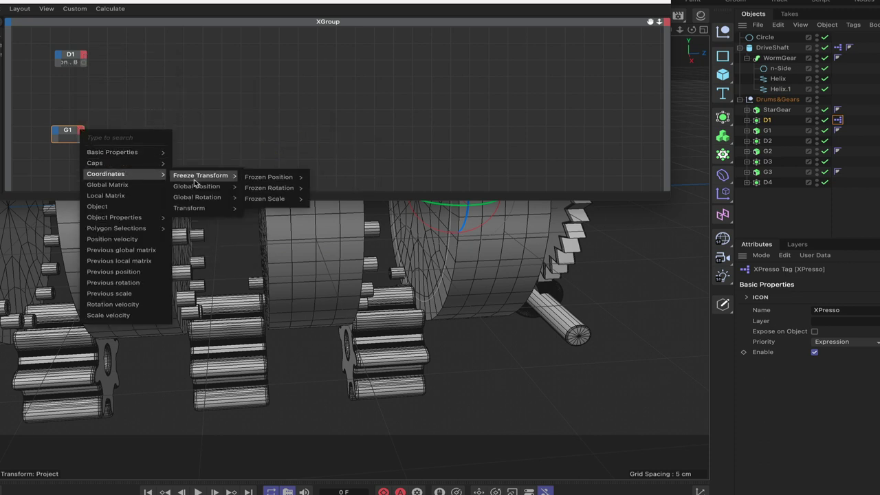
{"action": "mouse_move", "coordinate": [199, 208]}
{"action": "mouse_move", "coordinate": [279, 210]}
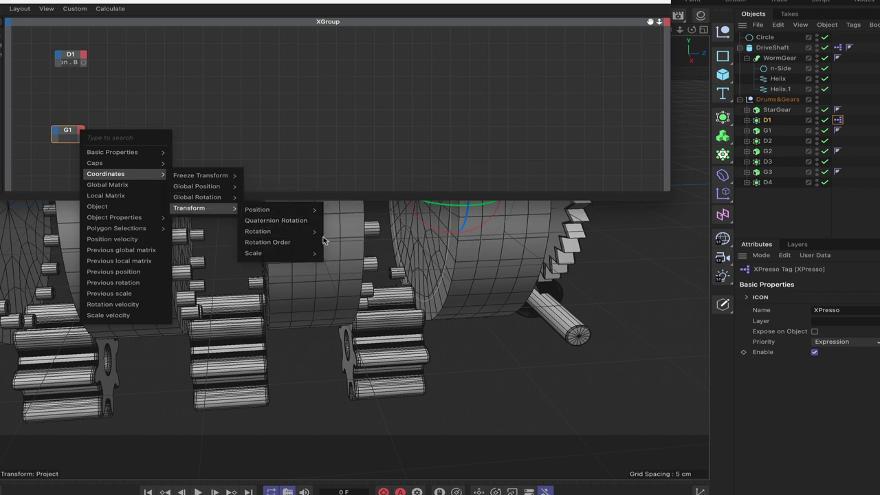
{"action": "mouse_move", "coordinate": [322, 234]}
{"action": "left_click", "coordinate": [339, 262]}
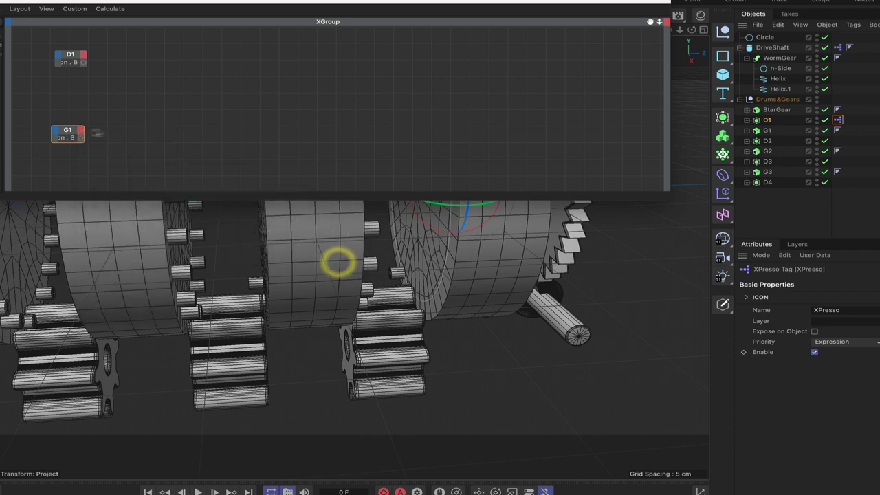
{"action": "left_click", "coordinate": [69, 132]}
{"action": "left_click", "coordinate": [69, 55]}
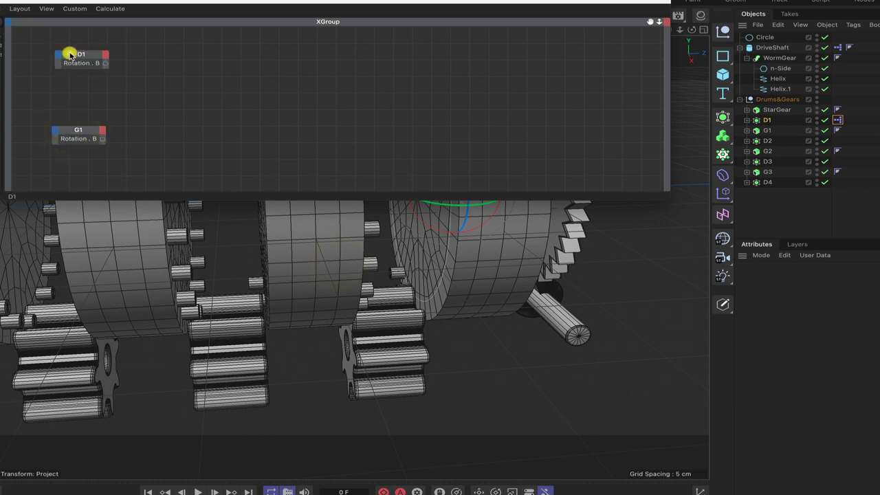
{"action": "right_click", "coordinate": [148, 64]}
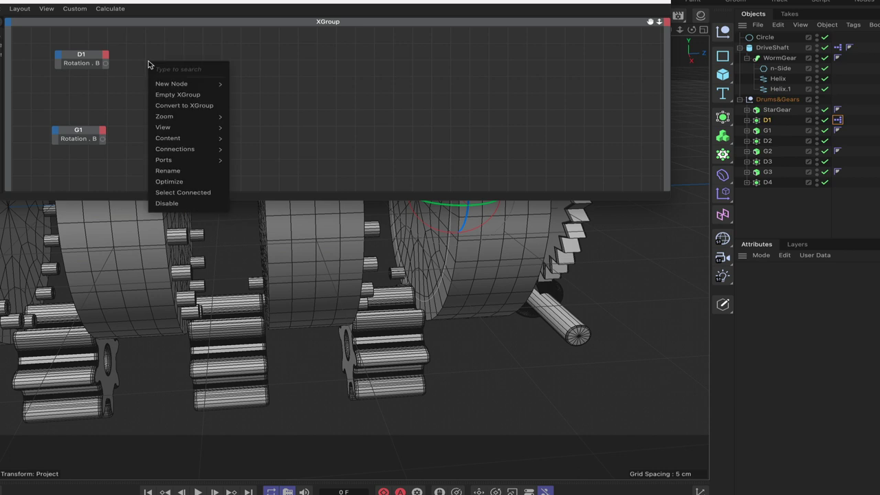
{"action": "mouse_move", "coordinate": [207, 83]}
{"action": "mouse_move", "coordinate": [279, 84]}
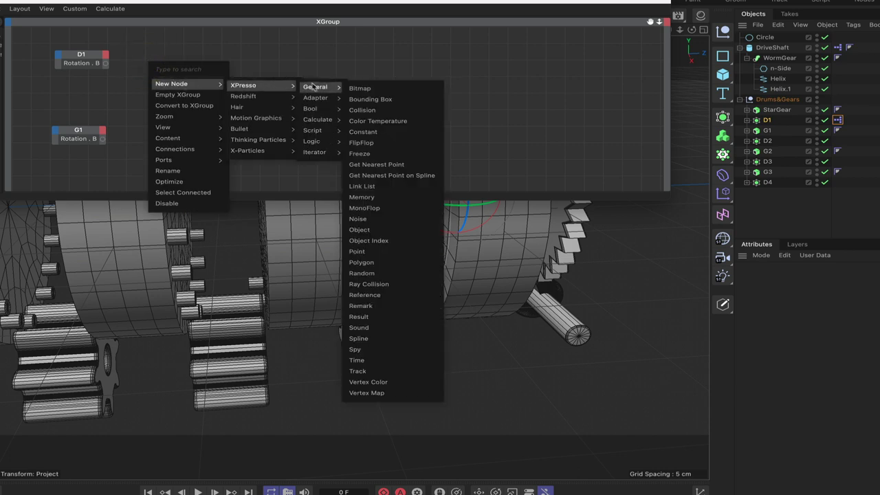
{"action": "mouse_move", "coordinate": [319, 119]}
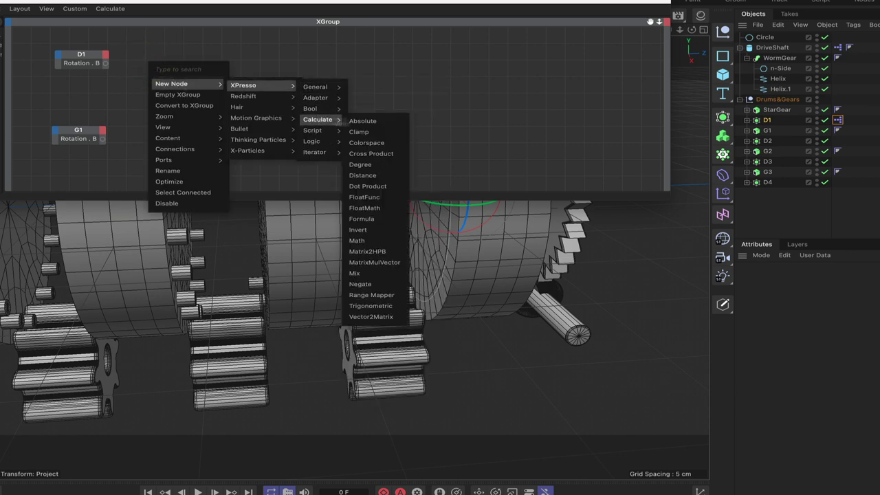
{"action": "left_click", "coordinate": [365, 154]}
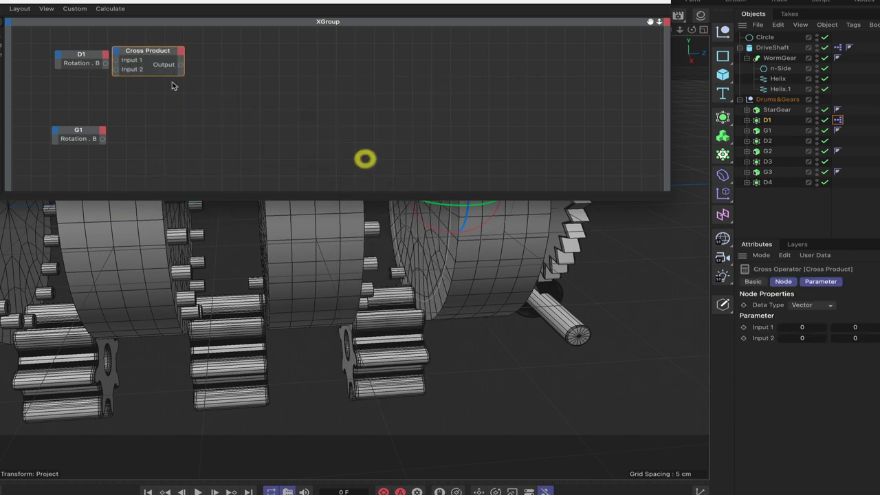
{"action": "key", "text": "Delete"}
Add a Degree node and a copy of it, fed by the Rotation . B outputs of D1 and G1 respectively.
{"action": "right_click", "coordinate": [135, 58]}
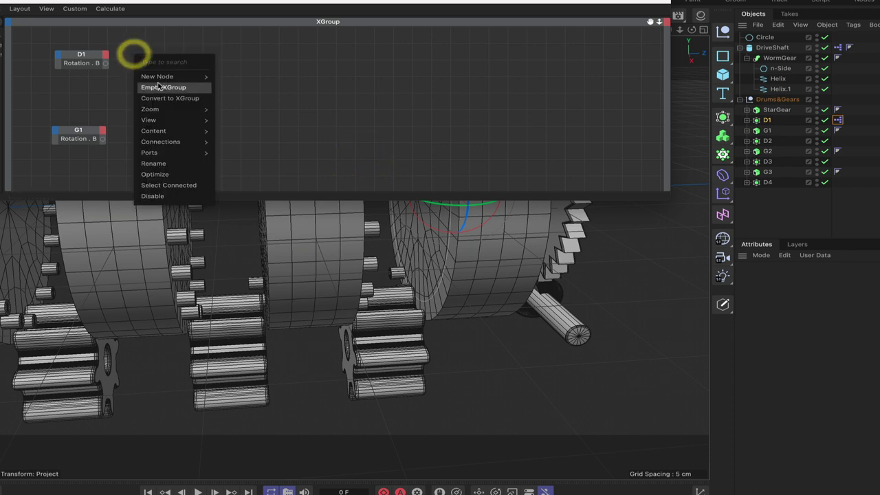
{"action": "mouse_move", "coordinate": [199, 77]}
{"action": "mouse_move", "coordinate": [272, 78]}
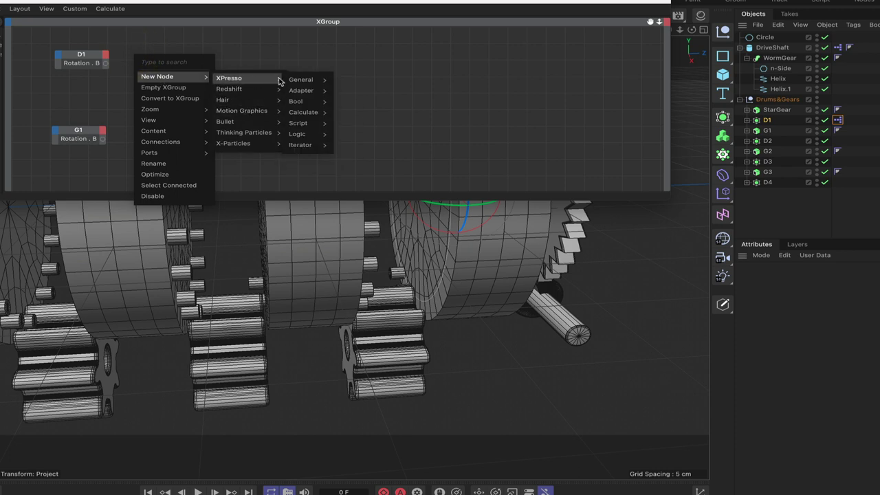
{"action": "mouse_move", "coordinate": [311, 113]}
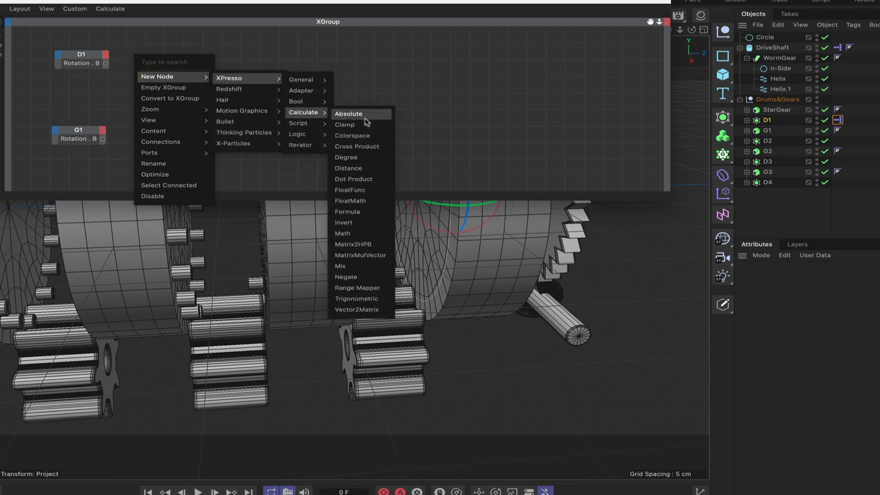
{"action": "left_click", "coordinate": [360, 156]}
{"action": "left_click_drag", "start_coordinate": [137, 53], "coordinate": [184, 133]}
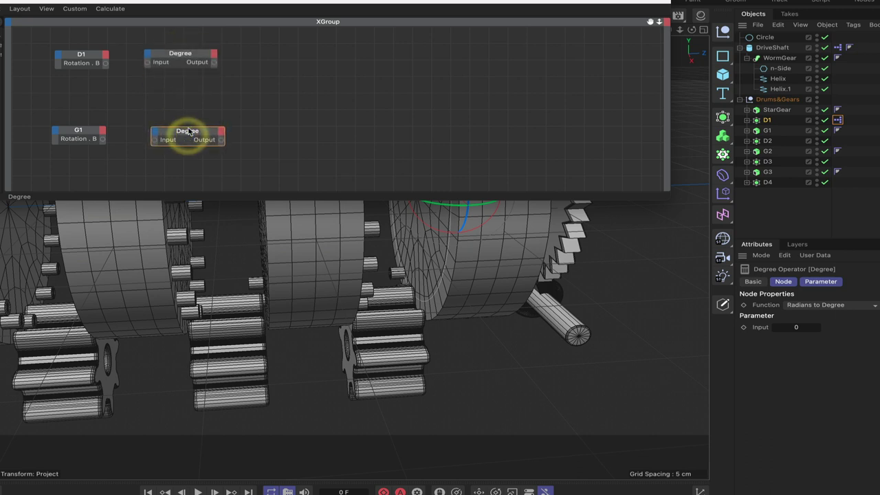
{"action": "left_click", "coordinate": [182, 132]}
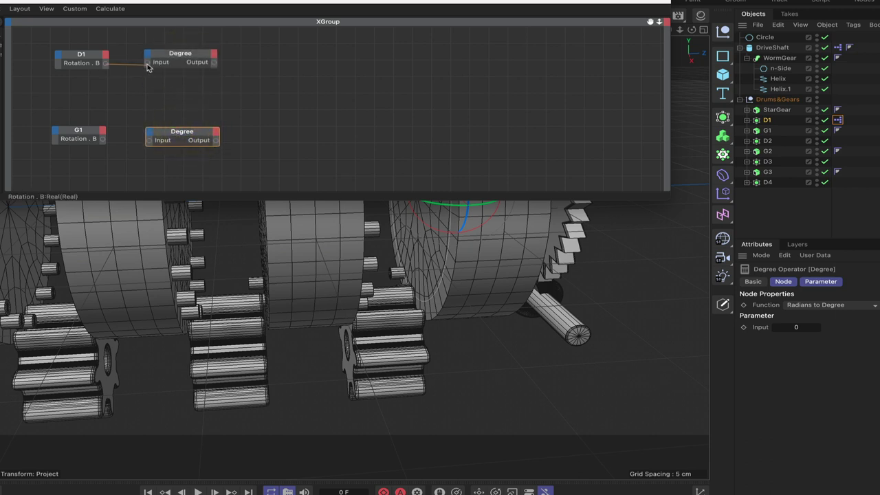
{"action": "left_click_drag", "start_coordinate": [150, 64], "coordinate": [148, 62]}
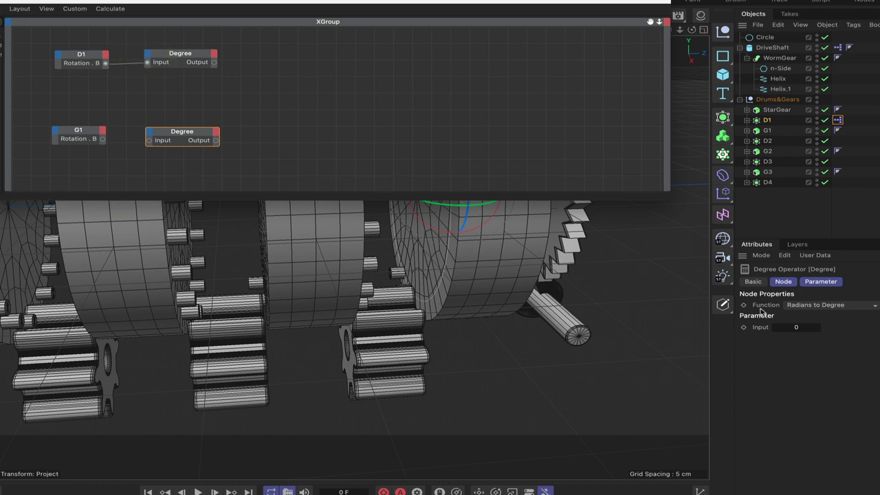
{"action": "left_click_drag", "start_coordinate": [103, 140], "coordinate": [193, 132]}
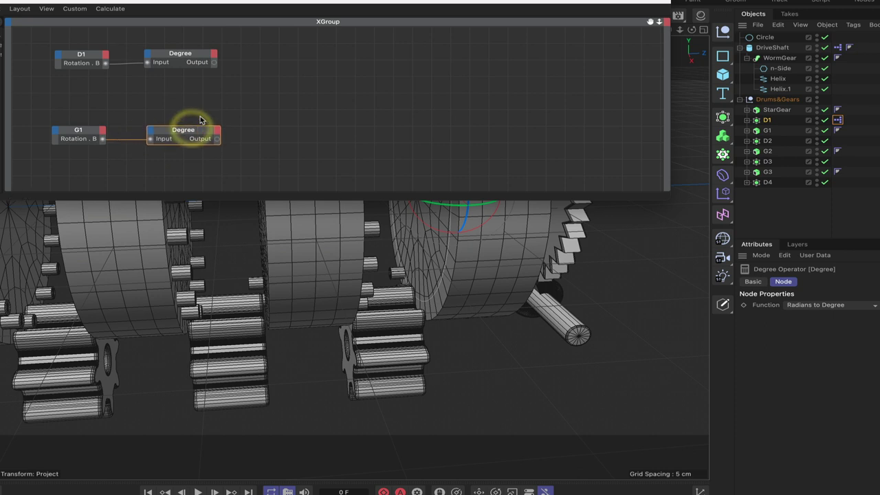
Add a Math node after D1's Degree node and place a copy of it after G1's Degree node.
{"action": "right_click", "coordinate": [250, 82]}
{"action": "mouse_move", "coordinate": [280, 101]}
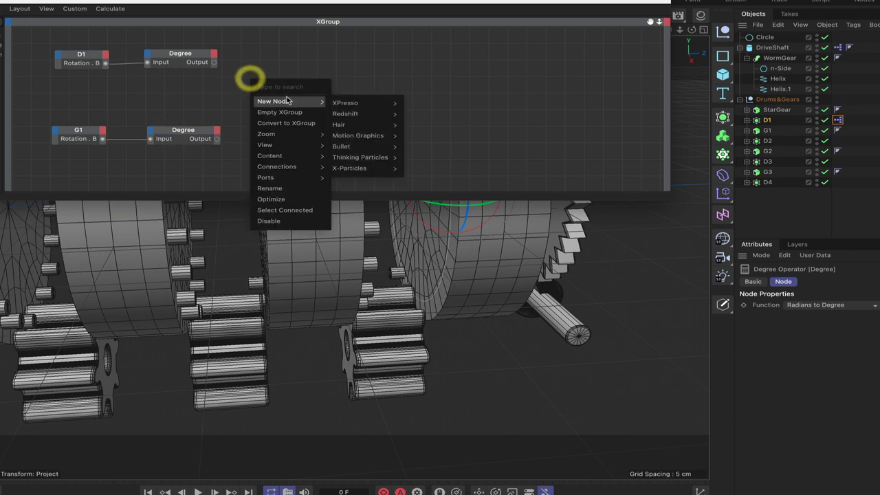
{"action": "mouse_move", "coordinate": [345, 102]}
{"action": "mouse_move", "coordinate": [426, 137]}
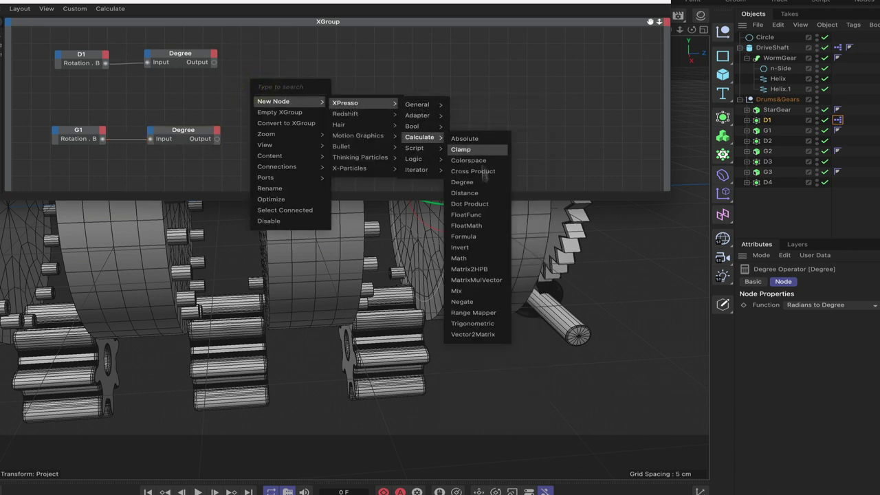
{"action": "left_click", "coordinate": [480, 264]}
{"action": "left_click_drag", "start_coordinate": [255, 66], "coordinate": [282, 132]}
{"action": "left_click", "coordinate": [277, 132]}
Set the function of both Math nodes to Modulo.
{"action": "left_click_drag", "start_coordinate": [343, 50], "coordinate": [287, 187]}
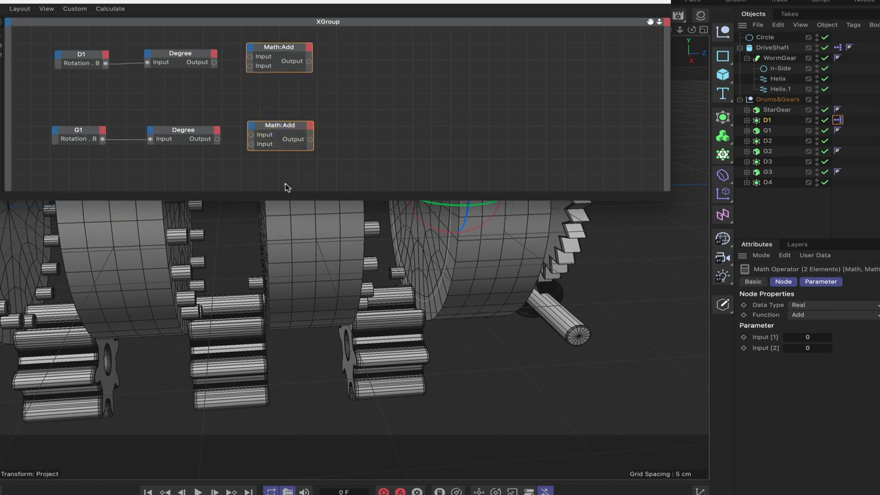
{"action": "left_click", "coordinate": [803, 314]}
{"action": "left_click", "coordinate": [814, 369]}
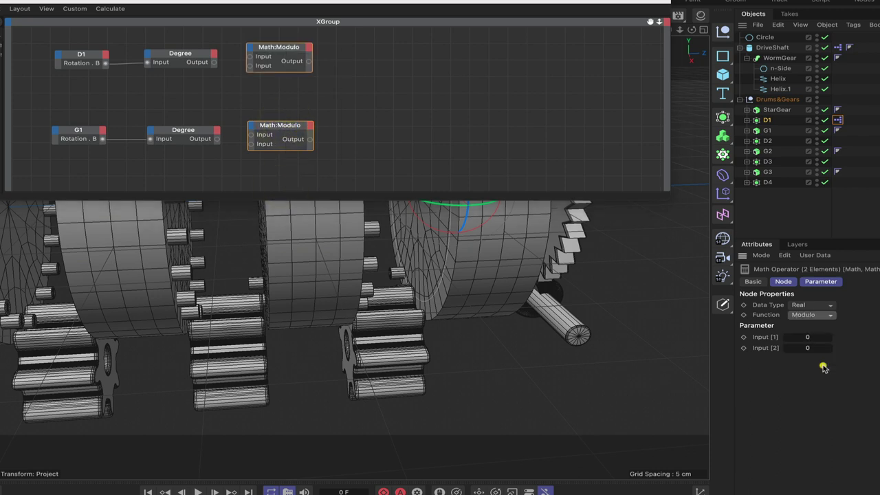
Connect D1's Degree output to the first input of its Modulo node and set Input [2] to 360.
{"action": "left_click", "coordinate": [288, 47]}
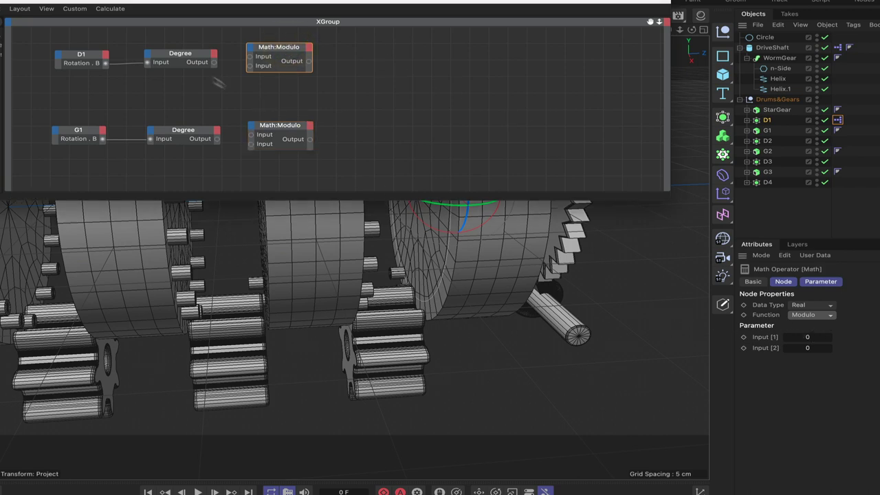
{"action": "left_click_drag", "start_coordinate": [215, 63], "coordinate": [250, 57]}
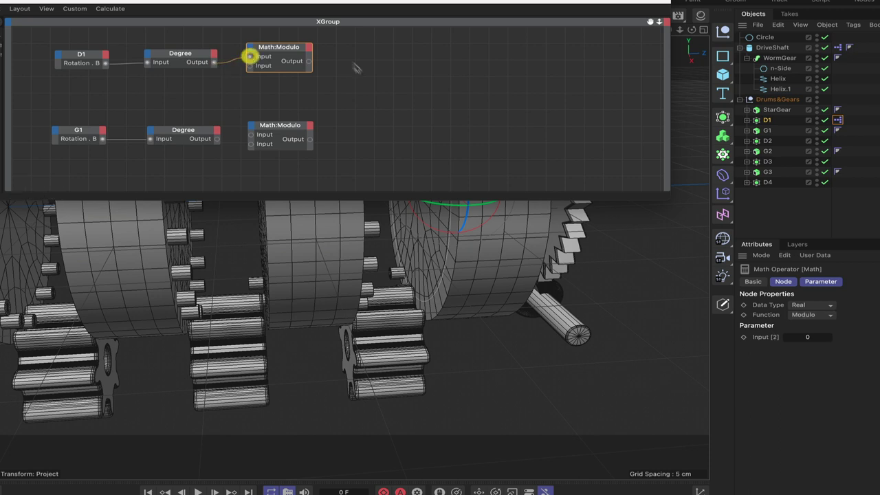
{"action": "left_click", "coordinate": [811, 338]}
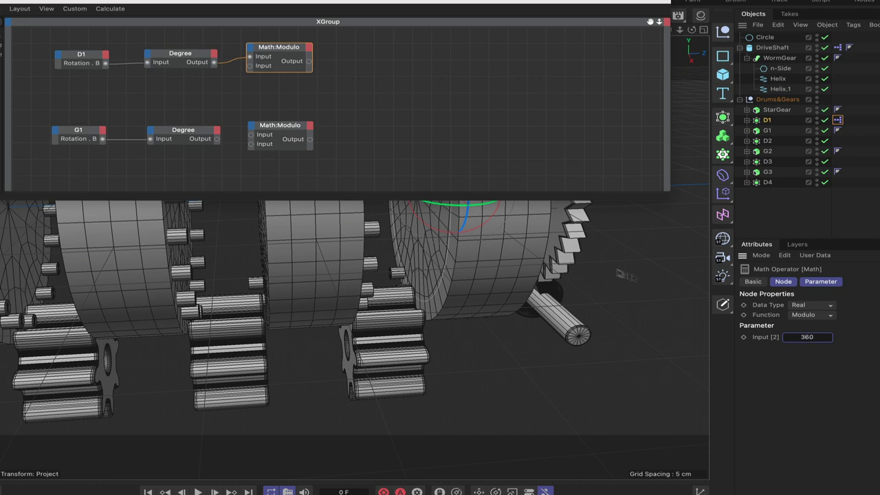
Connect G1's Degree output to the first input of its Modulo node and set Input [2] to -360.
{"action": "left_click_drag", "start_coordinate": [217, 139], "coordinate": [252, 134]}
{"action": "left_click", "coordinate": [291, 126]}
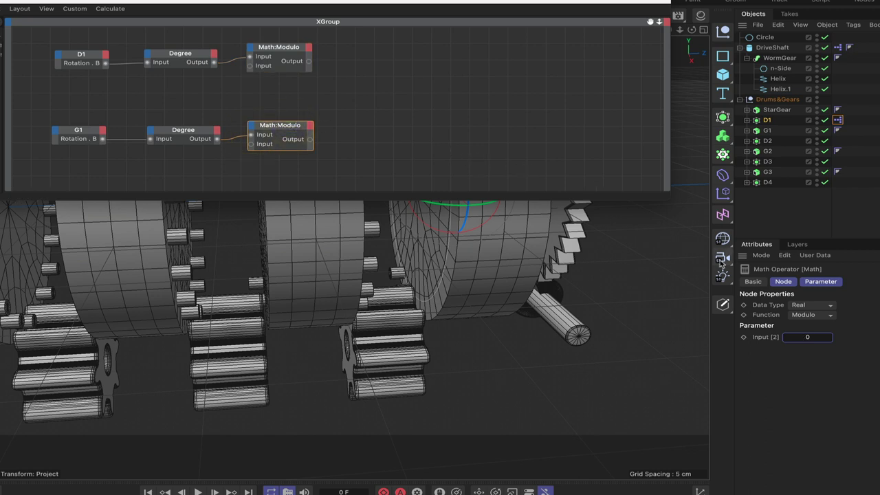
{"action": "left_click", "coordinate": [807, 337]}
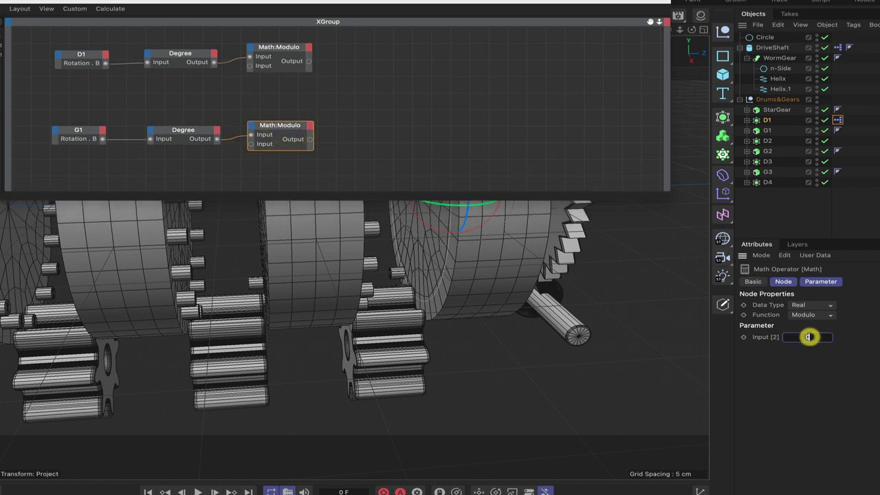
{"action": "key", "text": "BackSpace"}
{"action": "type", "text": "-30"}
{"action": "left_click", "coordinate": [811, 337]}
{"action": "key", "text": "BackSpace"}
{"action": "key", "text": "BackSpace"}
{"action": "key", "text": "BackSpace"}
{"action": "left_click_drag", "start_coordinate": [279, 128], "coordinate": [279, 132]}
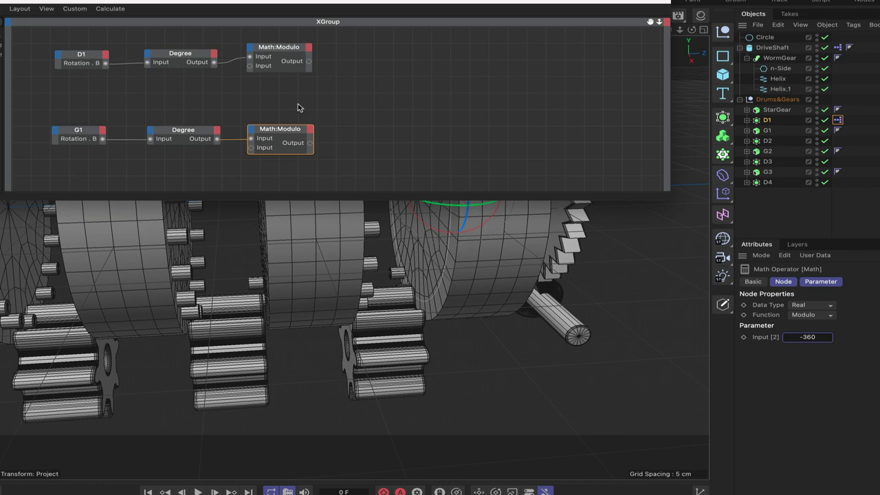
Add a Compare logic node beyond the Modulo nodes and place a copy directly below it.
{"action": "left_click_drag", "start_coordinate": [651, 22], "coordinate": [648, 28]}
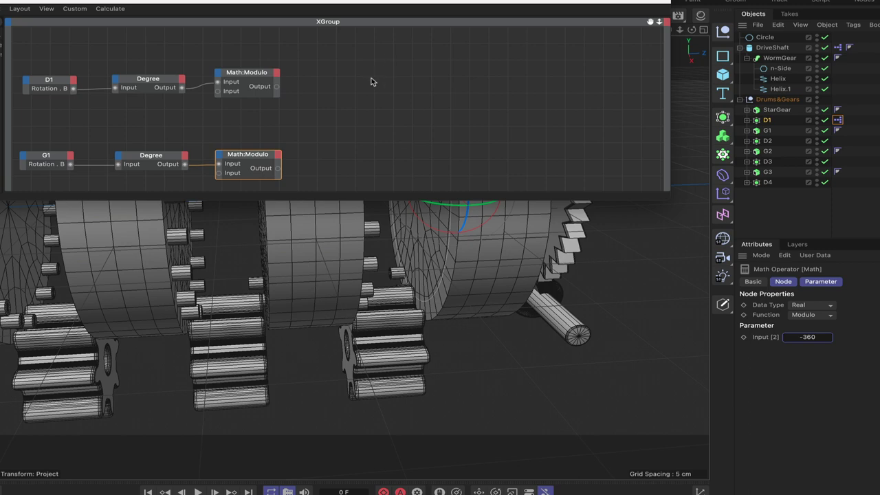
{"action": "right_click", "coordinate": [339, 71]}
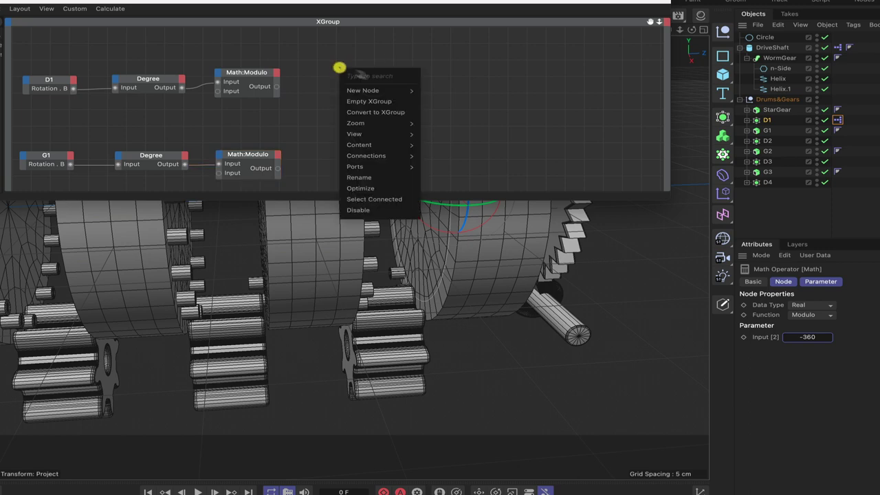
{"action": "mouse_move", "coordinate": [383, 90]}
{"action": "mouse_move", "coordinate": [477, 92]}
{"action": "mouse_move", "coordinate": [515, 129]}
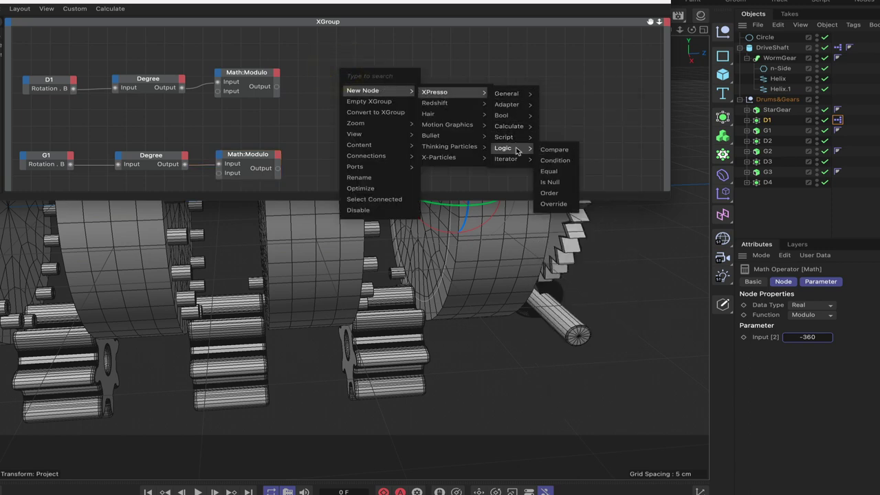
{"action": "left_click", "coordinate": [554, 150]}
{"action": "left_click_drag", "start_coordinate": [338, 61], "coordinate": [355, 94]}
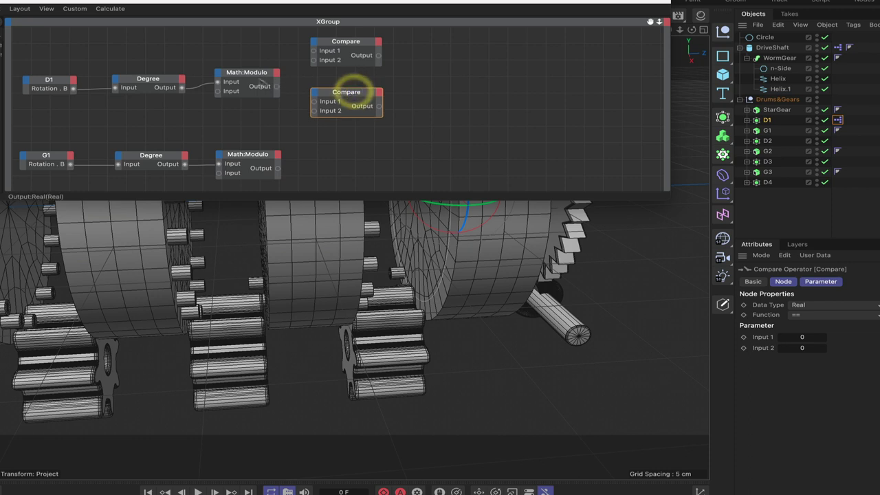
Connect the output of D1's Modulo node to Input 1 of both Compare nodes and space the two nodes slightly lower.
{"action": "left_click_drag", "start_coordinate": [277, 86], "coordinate": [315, 52]}
{"action": "left_click", "coordinate": [273, 90]}
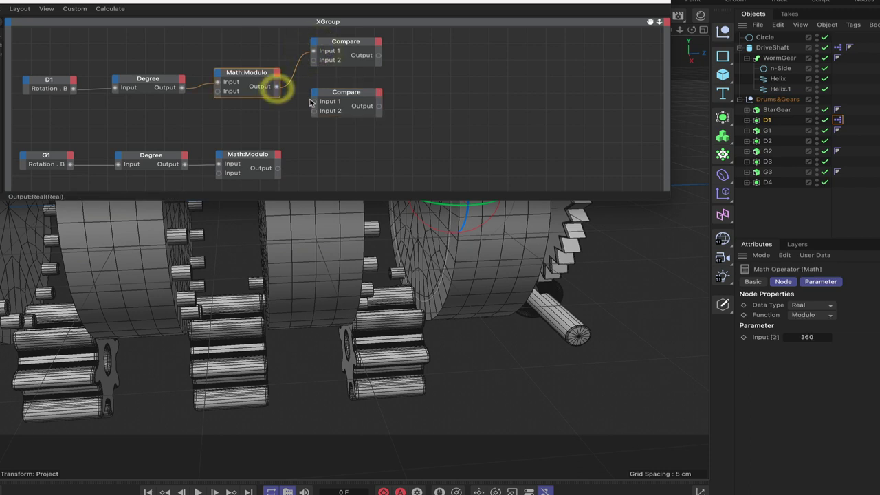
{"action": "left_click_drag", "start_coordinate": [277, 87], "coordinate": [360, 101]}
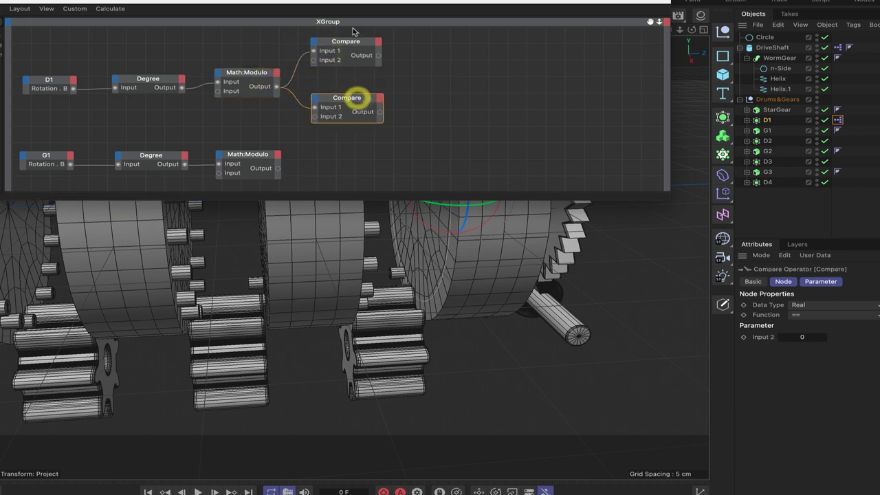
{"action": "left_click_drag", "start_coordinate": [354, 44], "coordinate": [355, 52]}
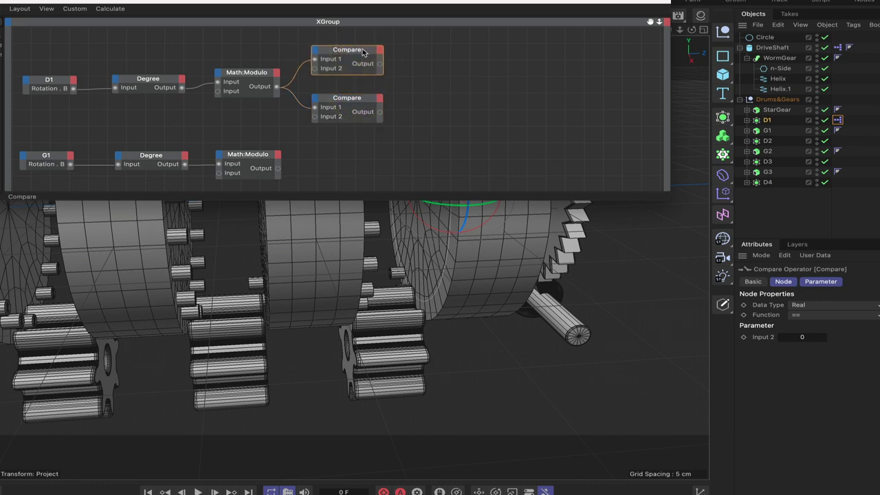
Set the upper Compare node's function to >= and its Input 2 to 324.
{"action": "left_click", "coordinate": [363, 51]}
{"action": "left_click", "coordinate": [802, 316]}
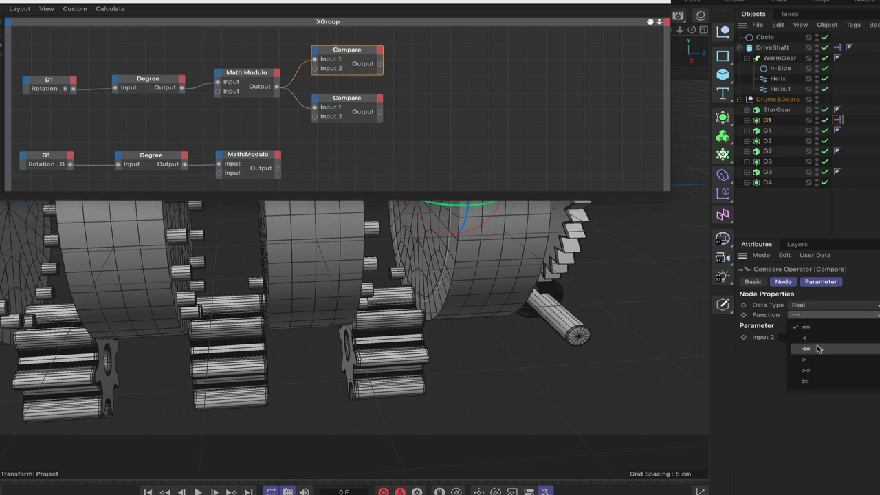
{"action": "left_click", "coordinate": [818, 370]}
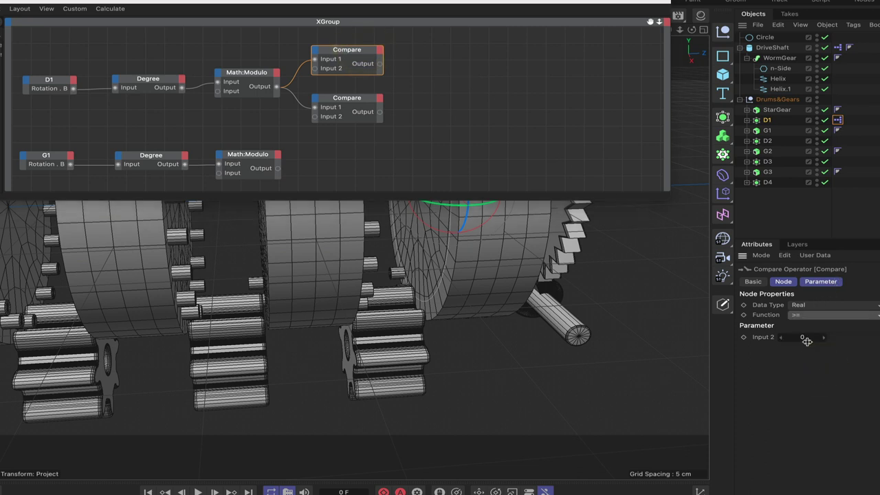
{"action": "left_click", "coordinate": [806, 339]}
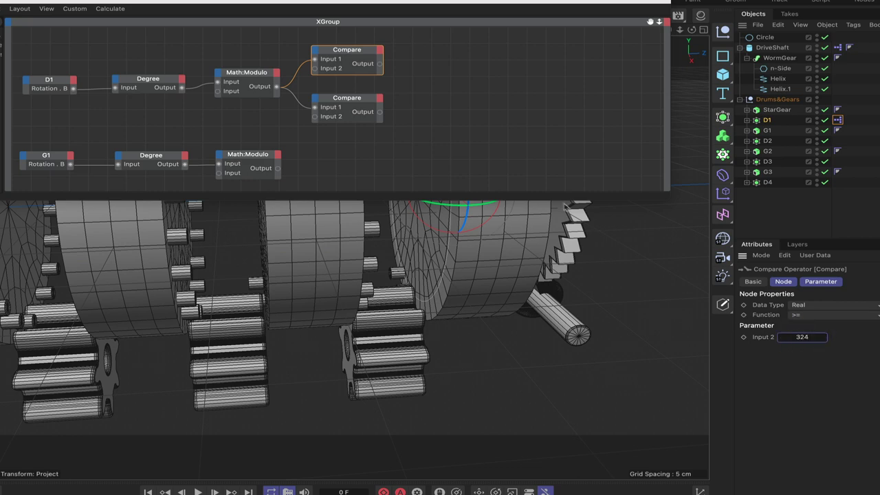
Set the lower Compare node's function to <= and its Input 2 to 360.
{"action": "left_click", "coordinate": [345, 99]}
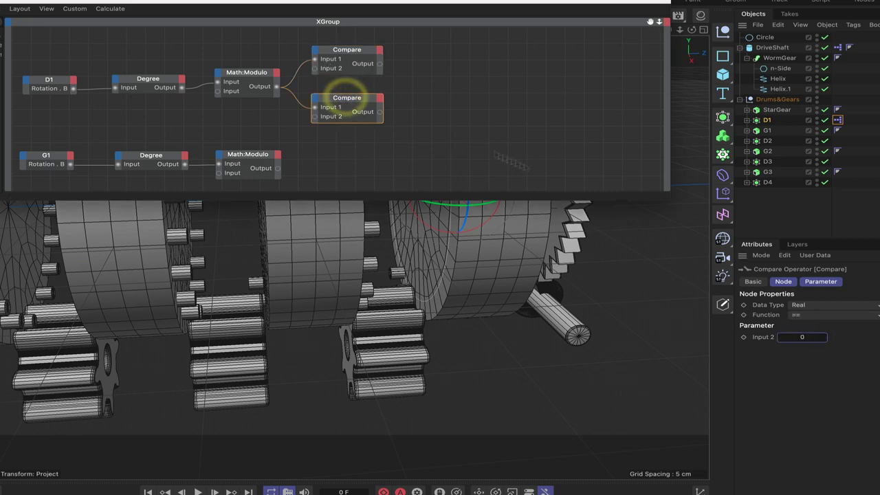
{"action": "left_click", "coordinate": [836, 317]}
{"action": "left_click", "coordinate": [838, 353]}
{"action": "left_click", "coordinate": [805, 337]}
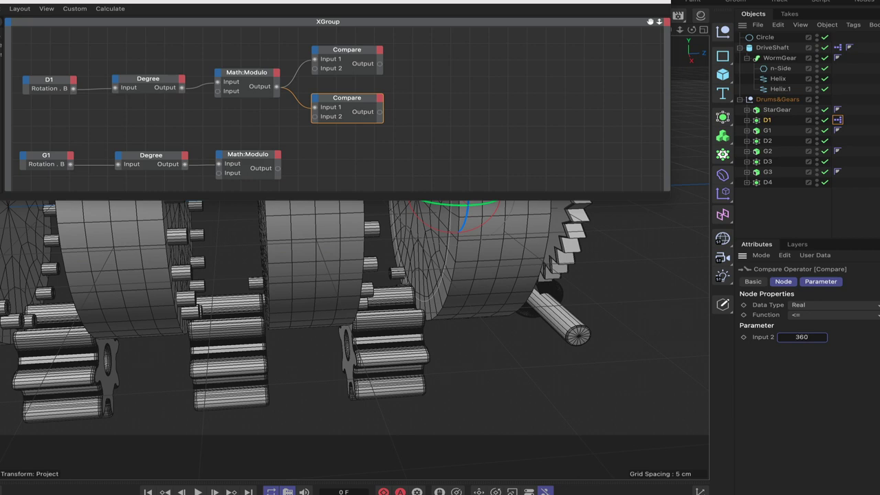
{"action": "left_click_drag", "start_coordinate": [616, 3], "coordinate": [333, 3]}
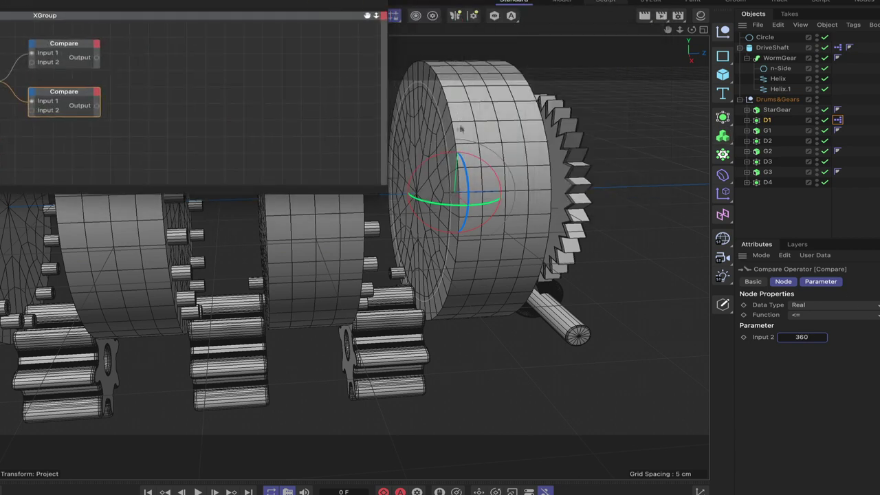
{"action": "key", "text": "Return"}
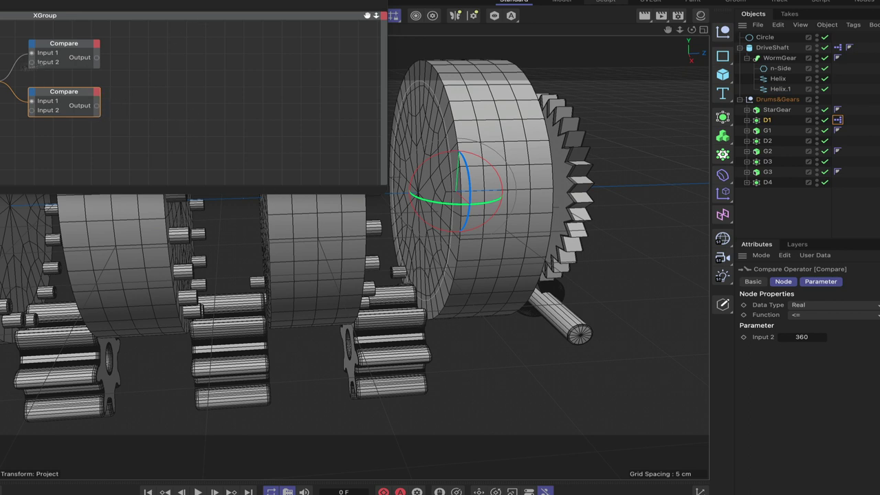
{"action": "left_click_drag", "start_coordinate": [206, 16], "coordinate": [314, 10]}
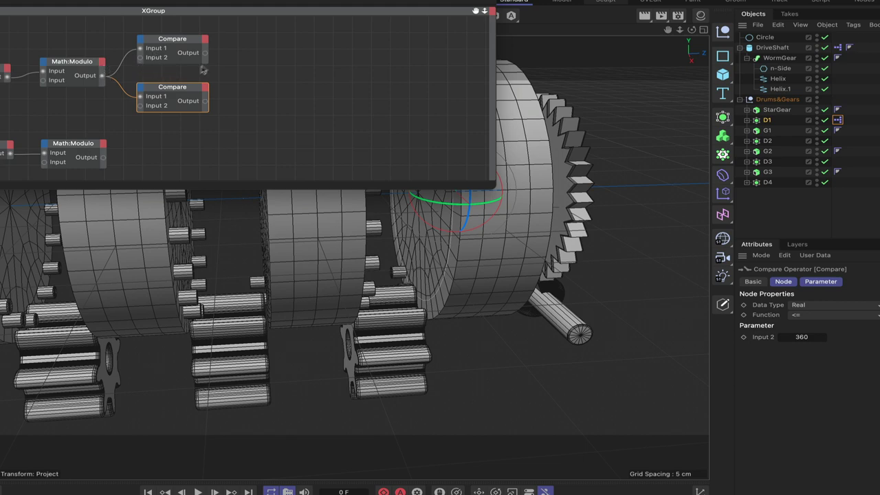
{"action": "left_click_drag", "start_coordinate": [316, 10], "coordinate": [221, 10]}
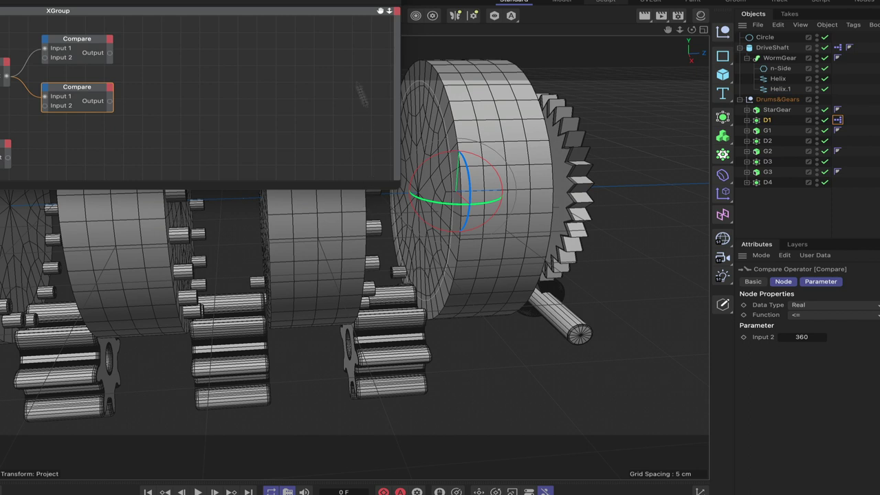
{"action": "left_click_drag", "start_coordinate": [206, 10], "coordinate": [311, 10]}
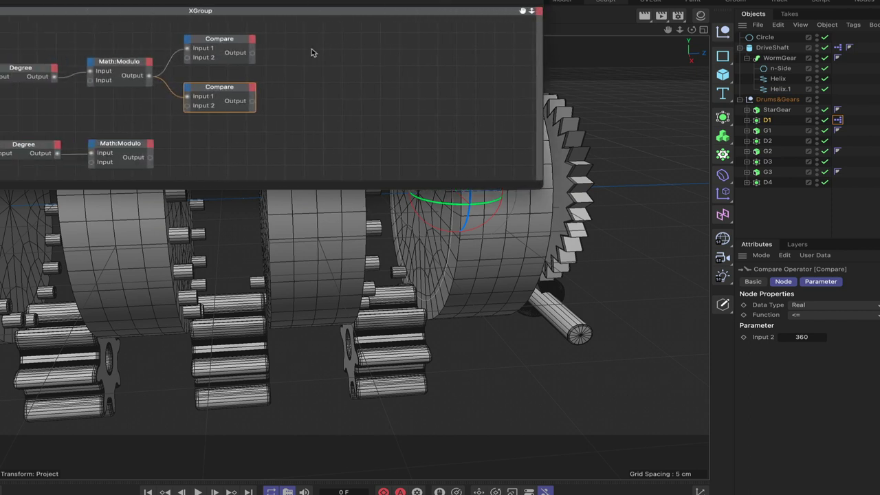
Add a Range Mapper calculate node to the XGroup, just beyond the lower Compare node.
{"action": "left_click_drag", "start_coordinate": [536, 10], "coordinate": [681, 14]}
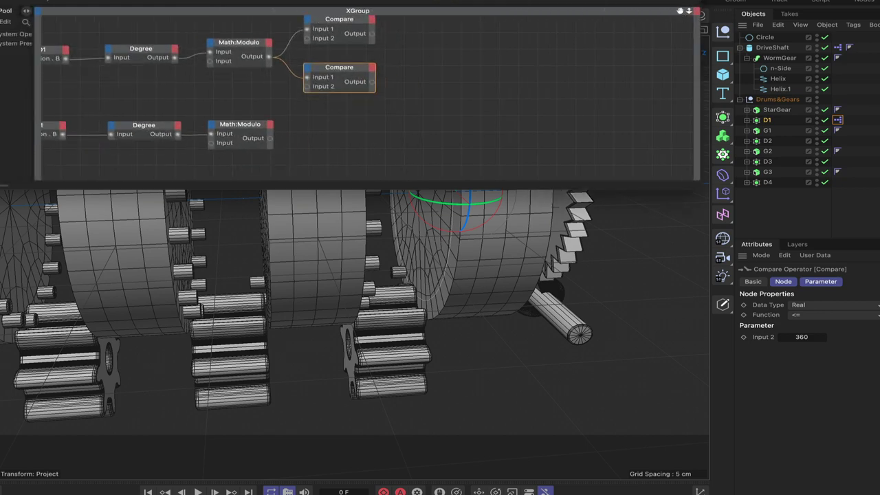
{"action": "right_click", "coordinate": [432, 90]}
{"action": "mouse_move", "coordinate": [455, 110]}
{"action": "mouse_move", "coordinate": [528, 111]}
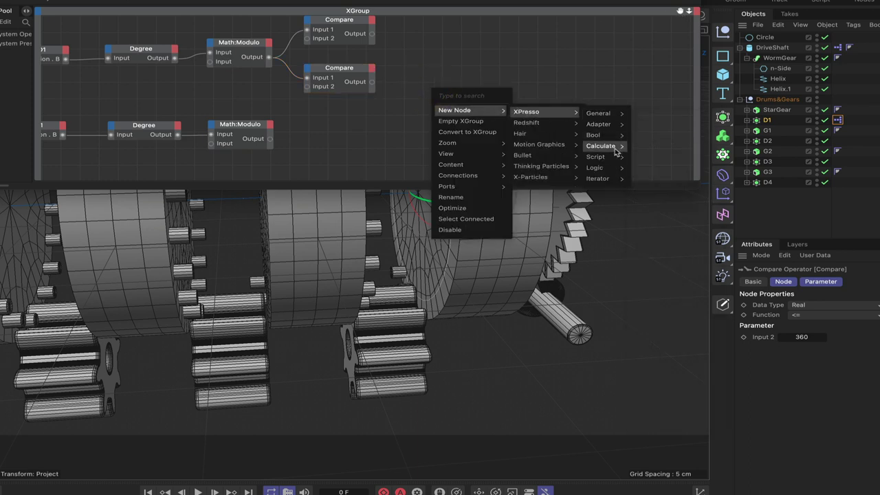
{"action": "mouse_move", "coordinate": [618, 152]}
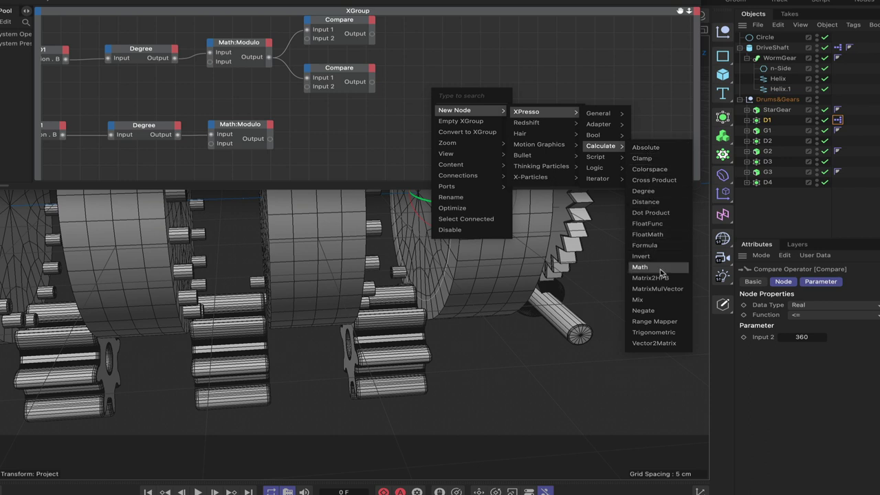
{"action": "left_click", "coordinate": [656, 321]}
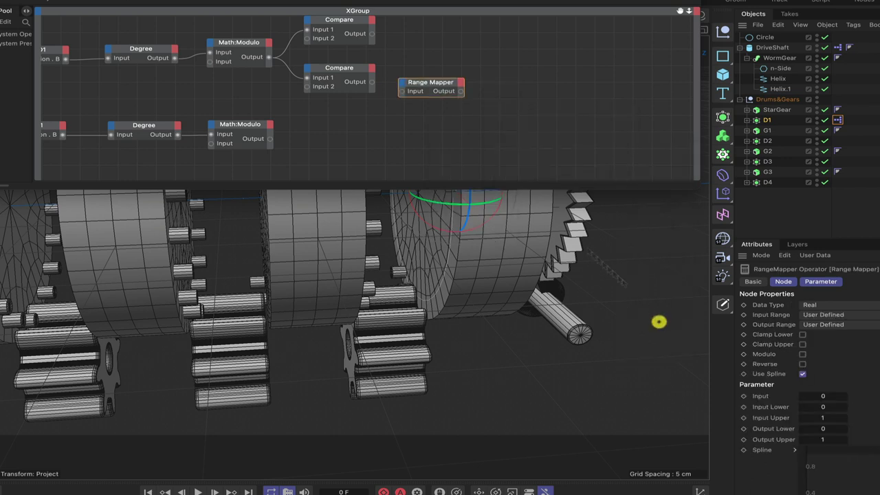
{"action": "left_click_drag", "start_coordinate": [441, 85], "coordinate": [452, 100]}
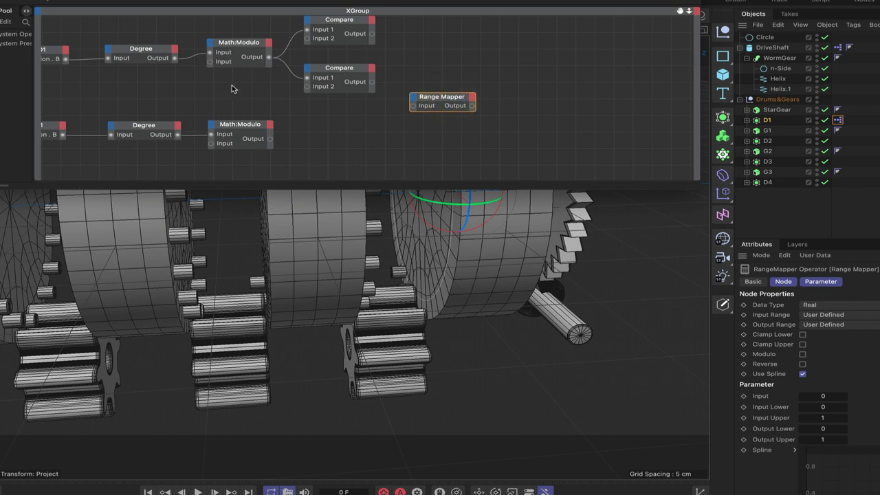
Connect D1's Modulo output to the Range Mapper's input and lower D1's node chain to line up with it.
{"action": "left_click_drag", "start_coordinate": [269, 57], "coordinate": [414, 106]}
{"action": "left_click_drag", "start_coordinate": [63, 33], "coordinate": [250, 90]}
{"action": "left_click_drag", "start_coordinate": [443, 99], "coordinate": [442, 95]}
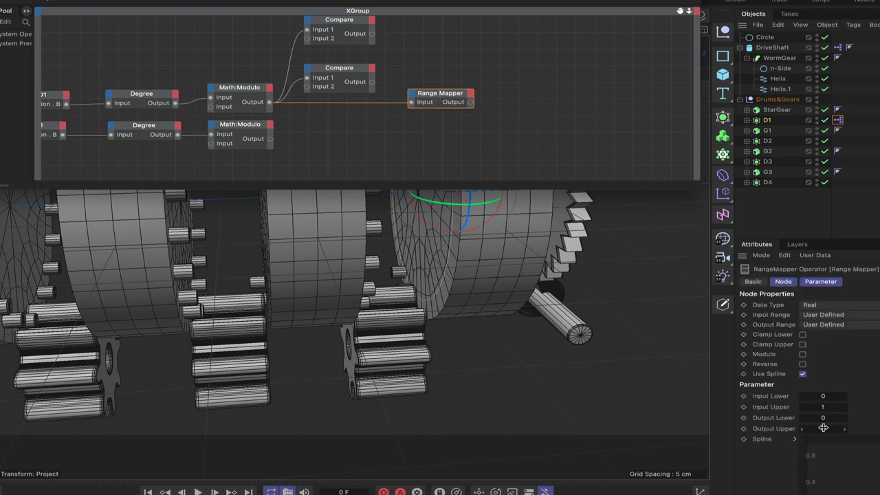
Set the Range Mapper's Input Lower to 324, Input Upper to 360 and Output Upper to -90.
{"action": "left_click", "coordinate": [822, 396]}
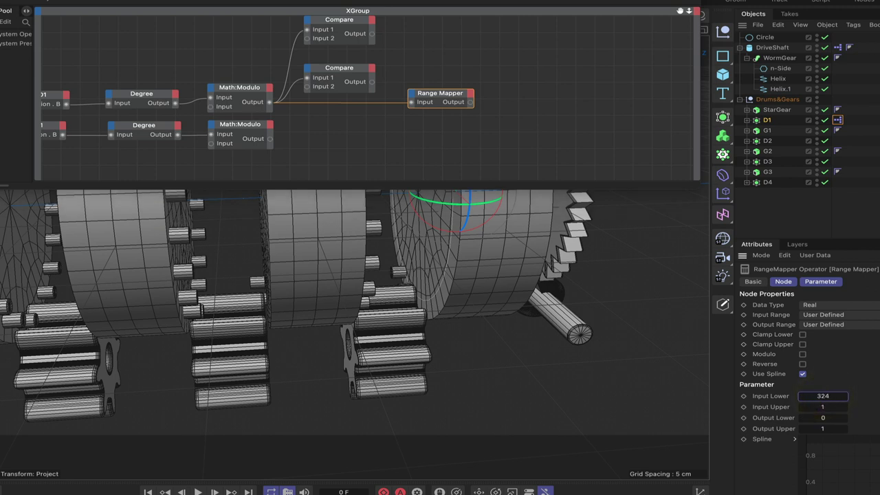
{"action": "left_click", "coordinate": [831, 406]}
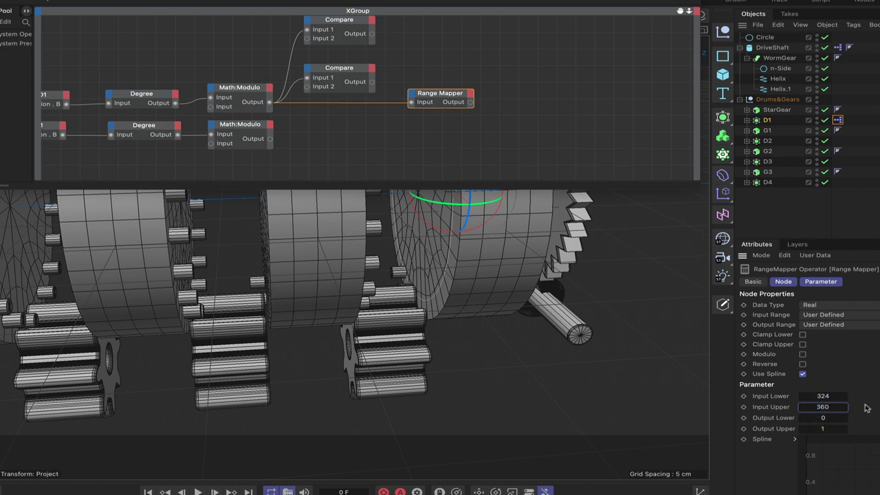
{"action": "left_click", "coordinate": [823, 429]}
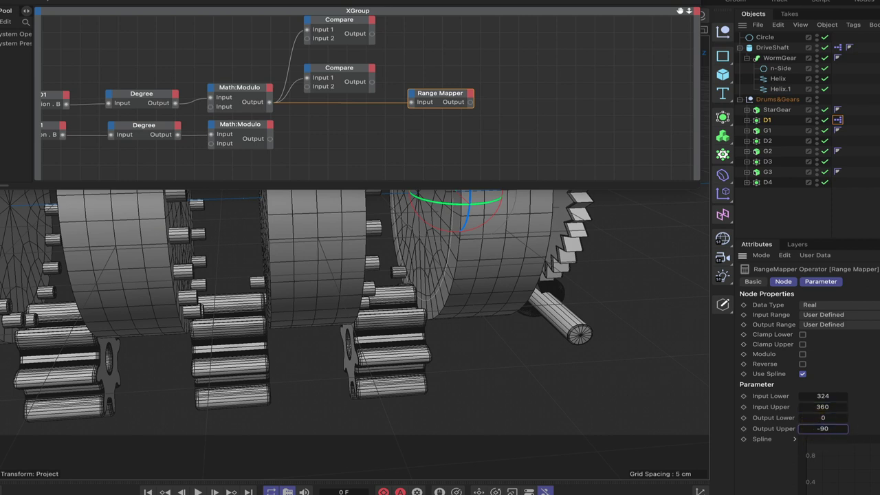
{"action": "key", "text": "Return"}
{"action": "key", "text": "Return"}
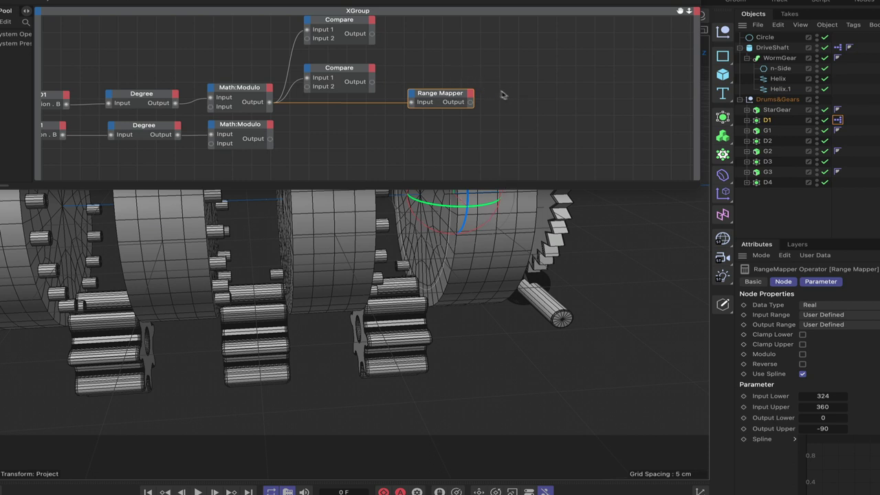
Copy D1's Modulo node beyond the Range Mapper, set its function to Add, and connect the Range Mapper's output to its first input.
{"action": "left_click_drag", "start_coordinate": [249, 88], "coordinate": [537, 93], "text": "ctrl"}
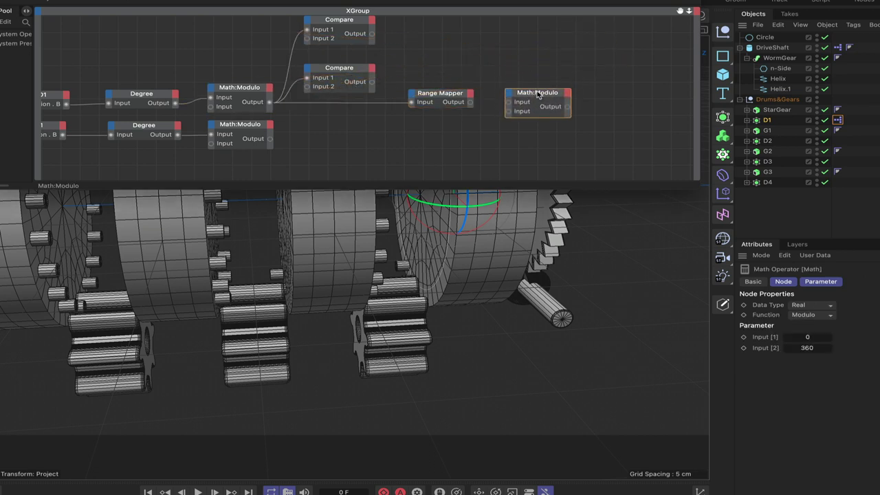
{"action": "left_click", "coordinate": [803, 314]}
{"action": "left_click", "coordinate": [811, 320]}
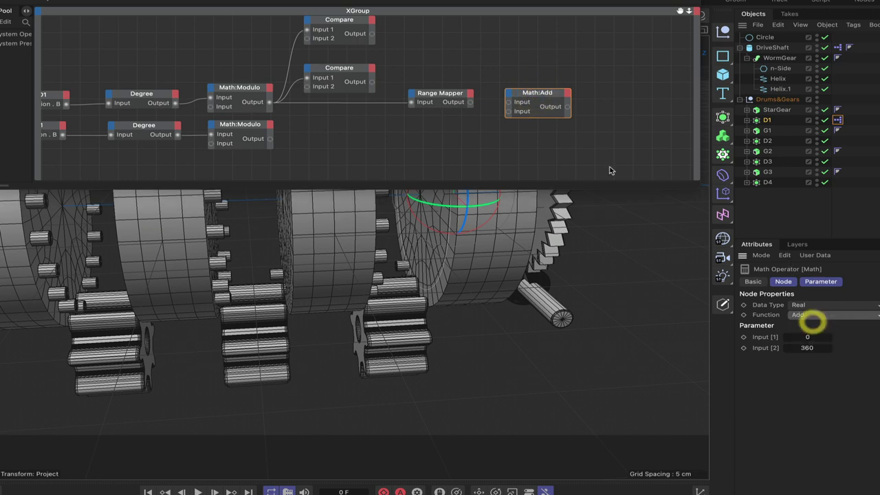
{"action": "left_click", "coordinate": [549, 92]}
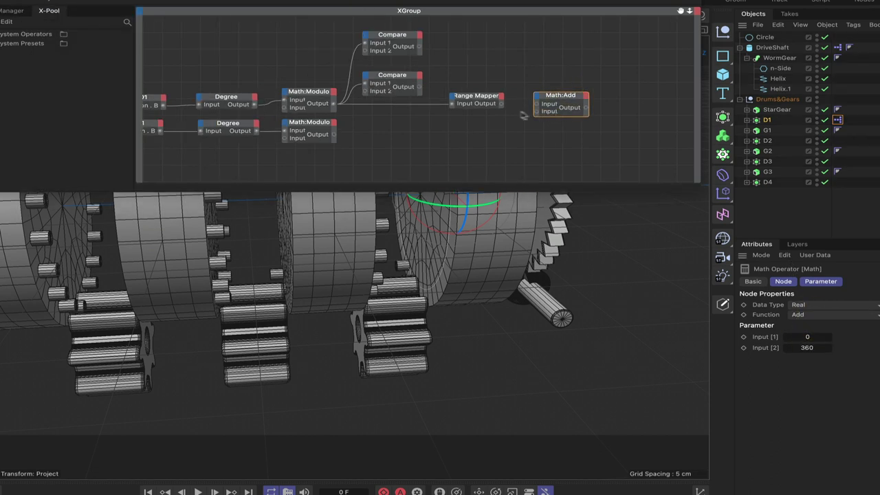
{"action": "left_click_drag", "start_coordinate": [501, 103], "coordinate": [579, 95]}
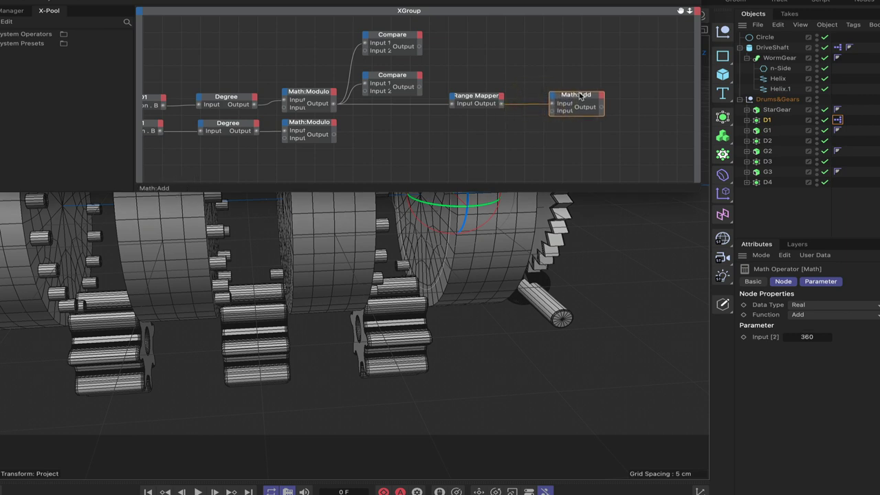
Add a Python script node to the XGroup and place it beside G1's Modulo node.
{"action": "right_click", "coordinate": [360, 149]}
{"action": "mouse_move", "coordinate": [383, 169]}
{"action": "mouse_move", "coordinate": [455, 171]}
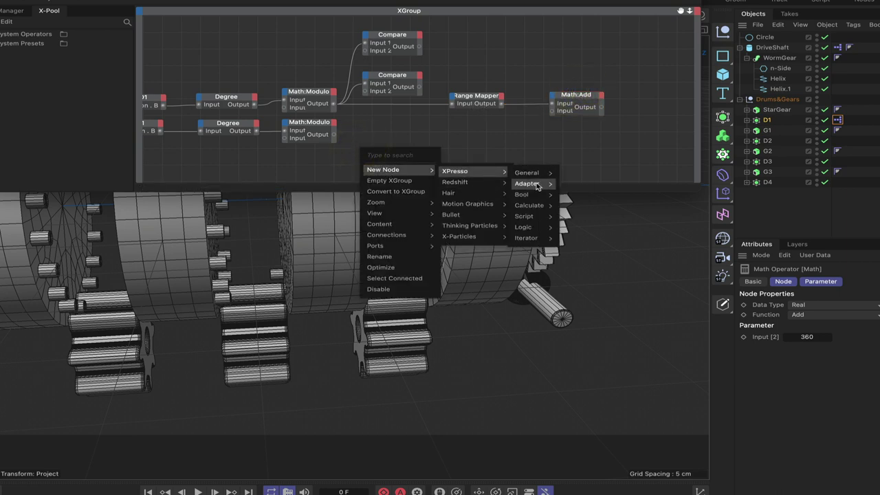
{"action": "mouse_move", "coordinate": [537, 206]}
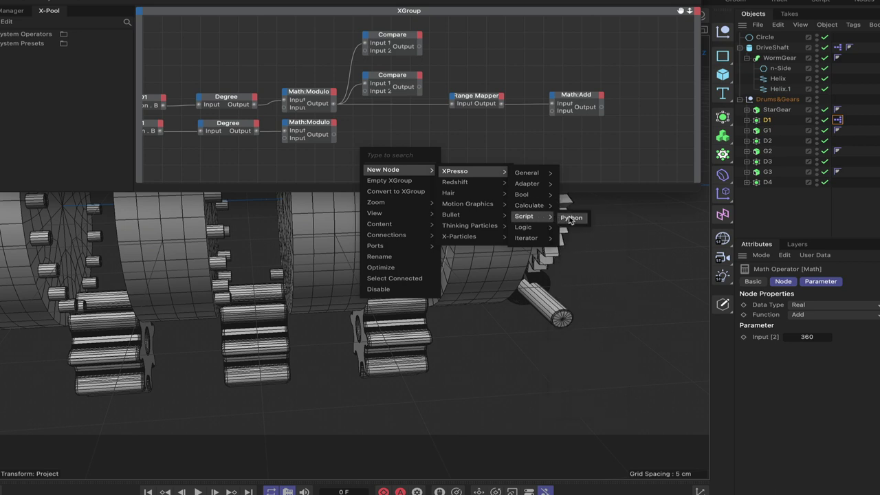
{"action": "left_click", "coordinate": [569, 218]}
{"action": "left_click_drag", "start_coordinate": [374, 141], "coordinate": [415, 141]}
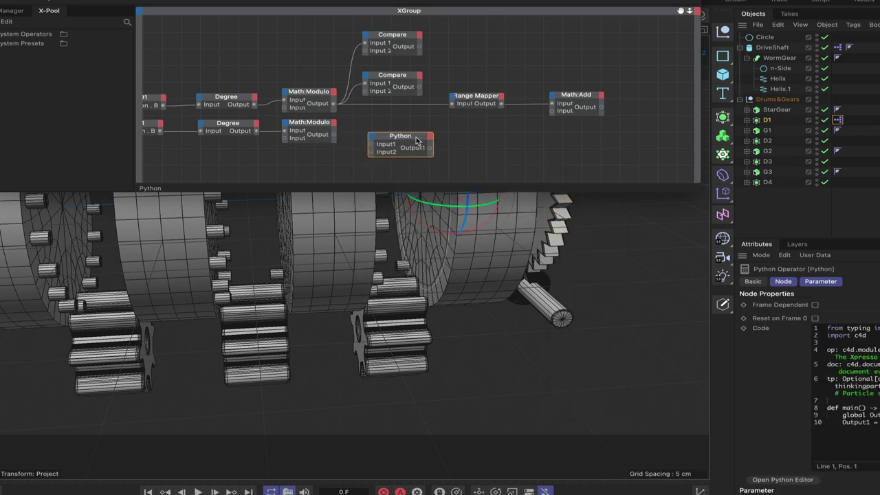
{"action": "right_click", "coordinate": [378, 145]}
{"action": "left_click", "coordinate": [383, 174]}
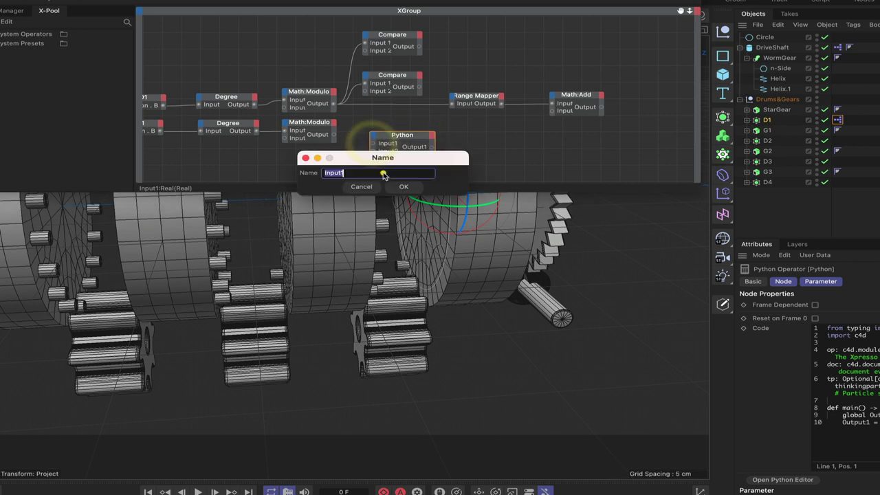
{"action": "left_click", "coordinate": [364, 186]}
Remove the Input1 and Input2 ports from the Python node.
{"action": "right_click", "coordinate": [374, 144]}
{"action": "left_click", "coordinate": [389, 182]}
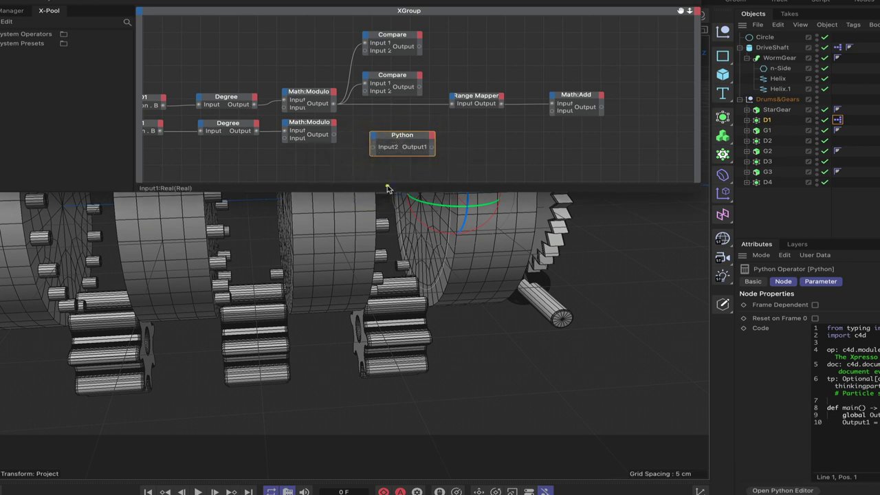
{"action": "right_click", "coordinate": [375, 148]}
{"action": "left_click", "coordinate": [391, 183]}
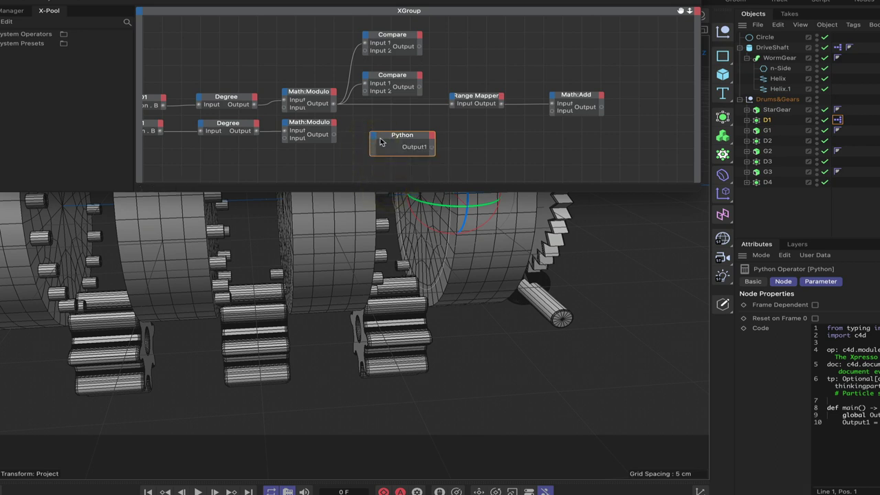
Add two Integer inputs and one Float input to the Python node.
{"action": "left_click_drag", "start_coordinate": [399, 137], "coordinate": [401, 136]}
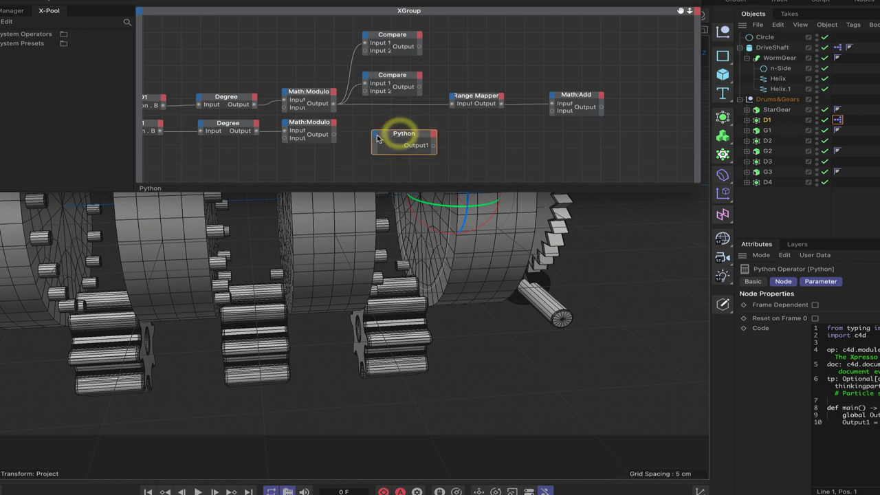
{"action": "left_click", "coordinate": [375, 134]}
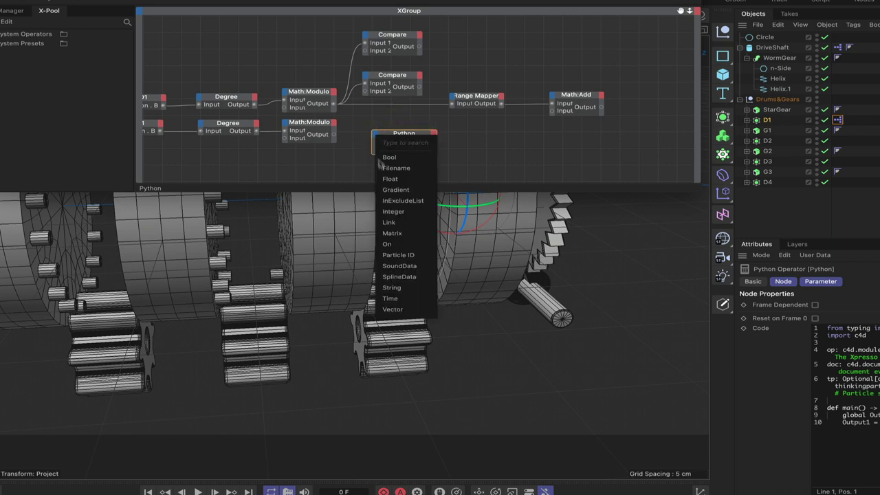
{"action": "left_click", "coordinate": [387, 211]}
{"action": "left_click", "coordinate": [375, 135]}
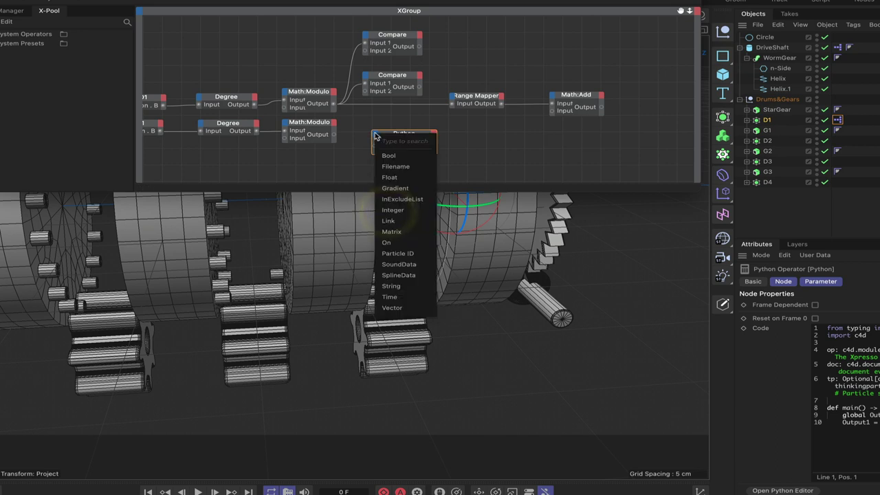
{"action": "left_click", "coordinate": [393, 208]}
{"action": "left_click", "coordinate": [375, 136]}
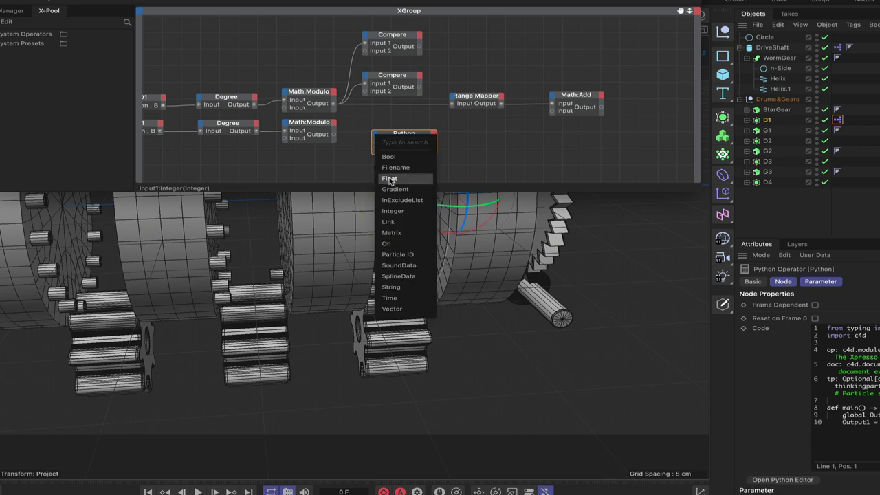
{"action": "left_click", "coordinate": [390, 178]}
{"action": "left_click_drag", "start_coordinate": [407, 135], "coordinate": [414, 133]}
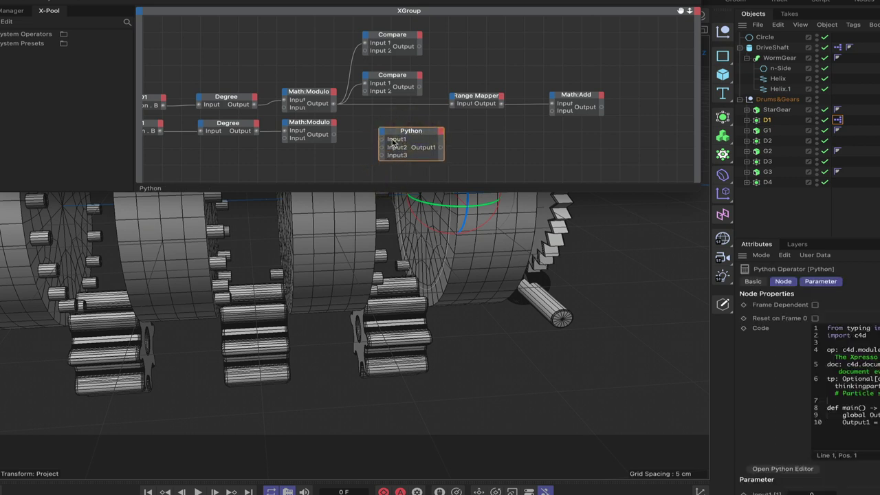
Rename the Python node's three input ports to frame, trigger and rot_b, in that order.
{"action": "right_click", "coordinate": [389, 141]}
{"action": "left_click", "coordinate": [411, 172]}
{"action": "type", "text": "frame"}
{"action": "key", "text": "Return"}
{"action": "right_click", "coordinate": [393, 150]}
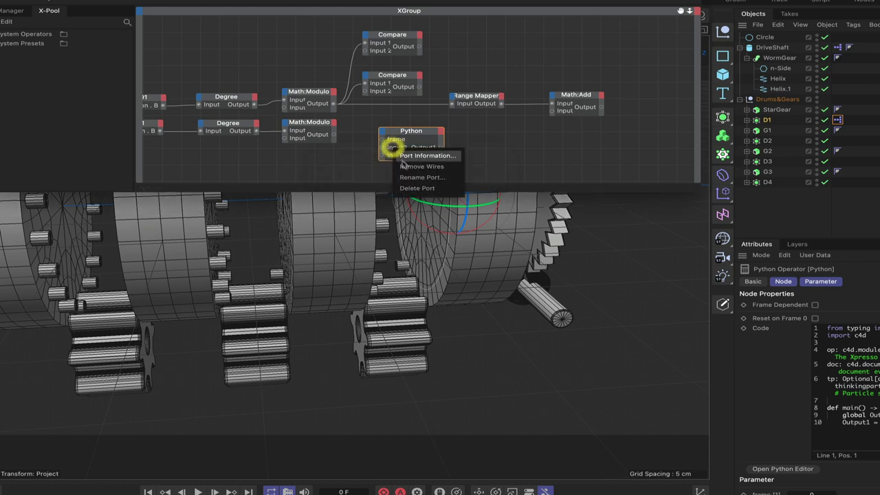
{"action": "left_click", "coordinate": [410, 172]}
{"action": "type", "text": "trigger"}
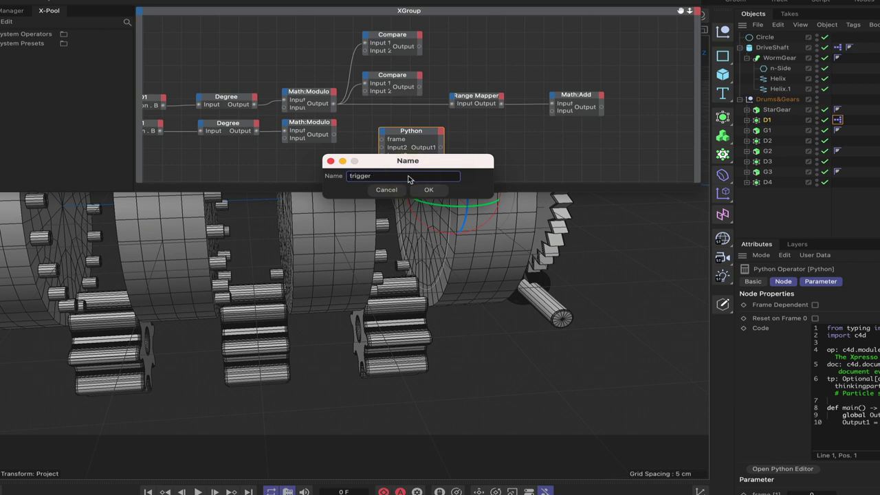
{"action": "key", "text": "Return"}
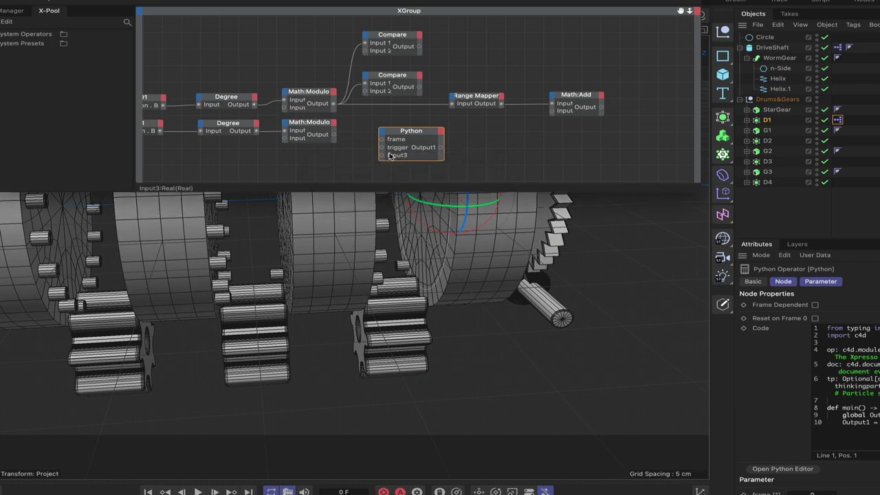
{"action": "right_click", "coordinate": [392, 157]}
{"action": "left_click", "coordinate": [407, 182]}
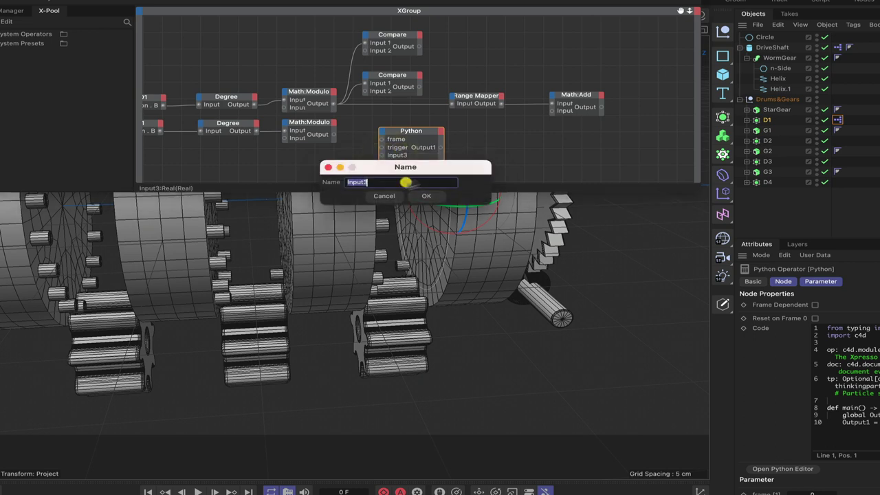
{"action": "type", "text": "f"}
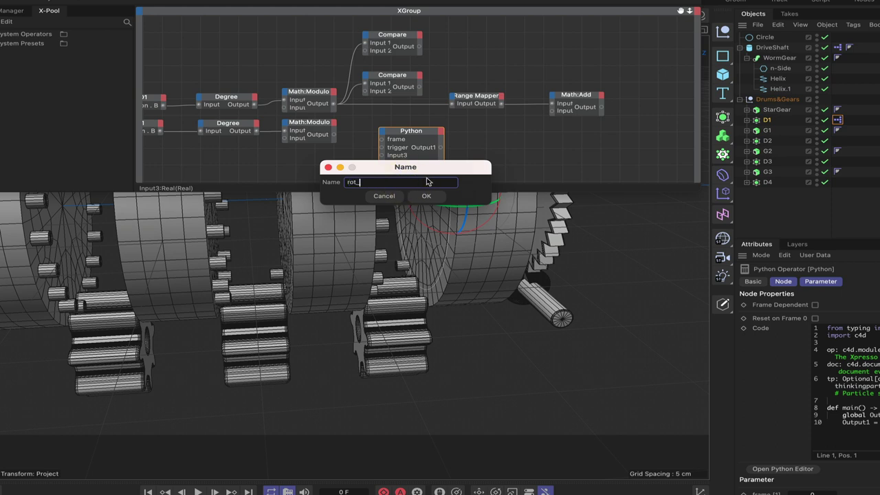
{"action": "key", "text": "Return"}
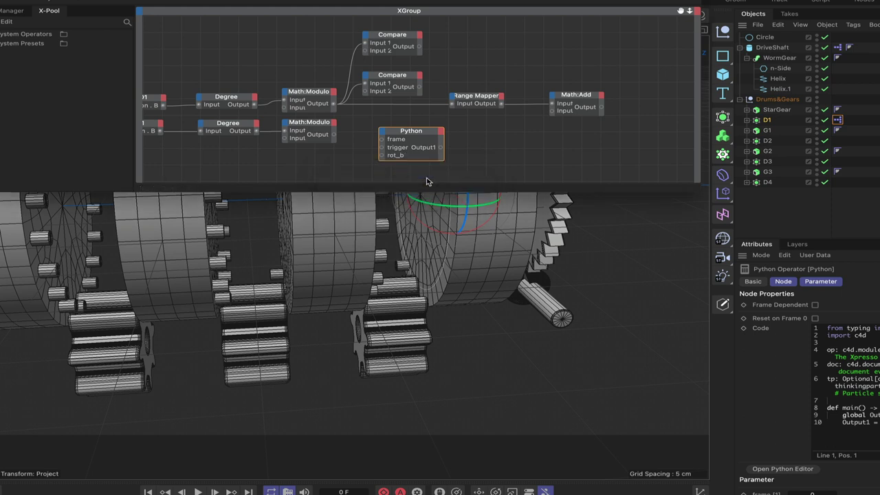
Rename the Python node's Output1 port to current_rot_b and widen the node to fit its port names.
{"action": "left_click", "coordinate": [415, 135]}
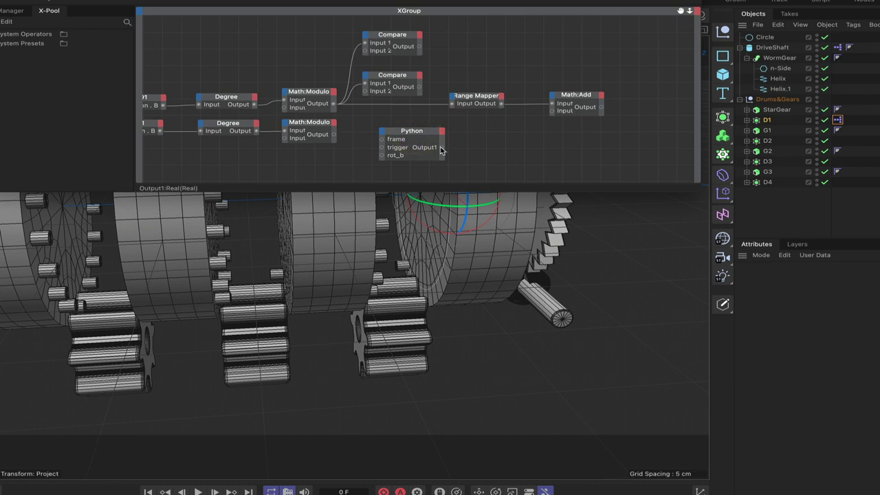
{"action": "right_click", "coordinate": [438, 150]}
{"action": "left_click", "coordinate": [453, 176]}
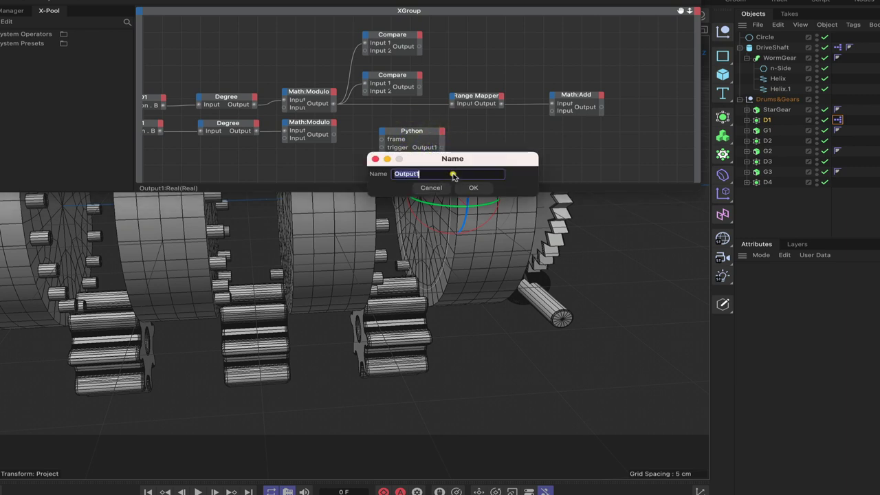
{"action": "type", "text": "c"}
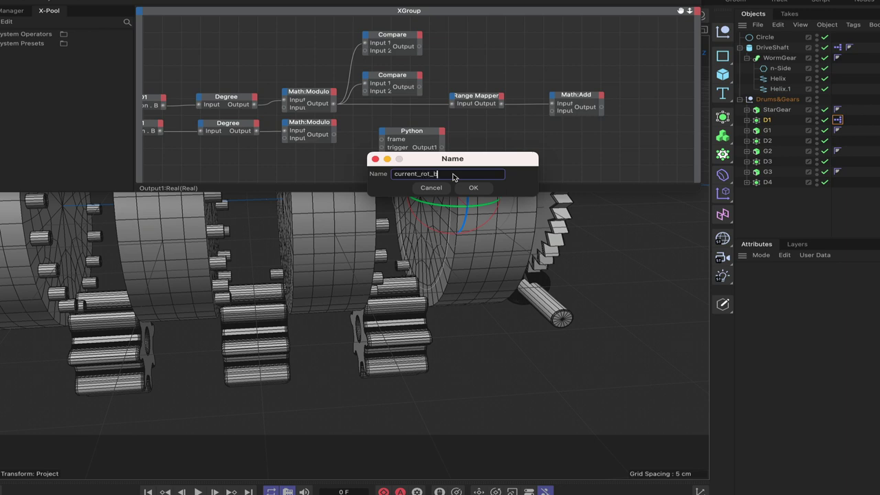
{"action": "type", "text": "urrent_rot_b"}
{"action": "left_click", "coordinate": [473, 187]}
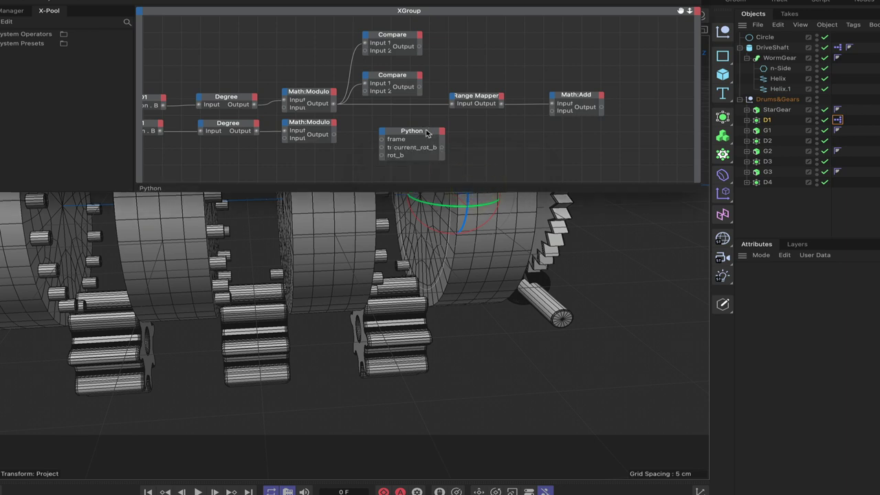
{"action": "left_click", "coordinate": [434, 134]}
{"action": "left_click", "coordinate": [431, 134]}
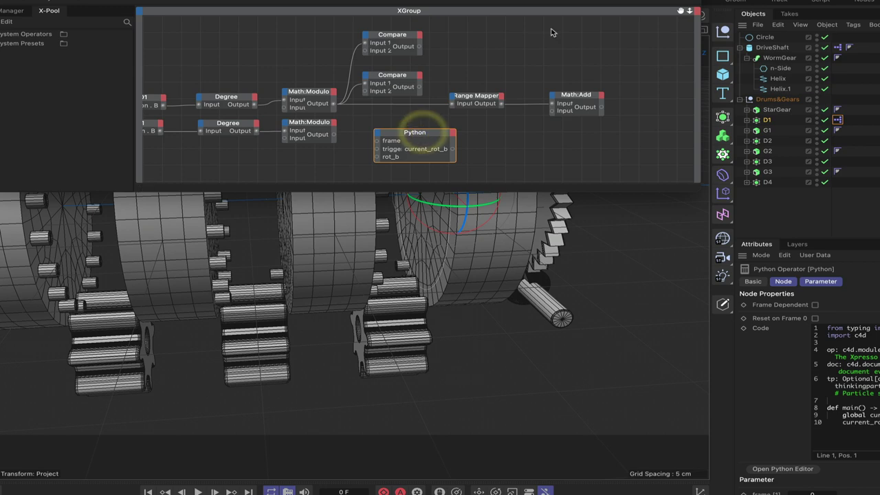
Switch to the Script layout, reopen D1's XPresso setup and show the Python node's code in the Python editor beside it.
{"action": "left_click_drag", "start_coordinate": [602, 1], "coordinate": [505, 31]}
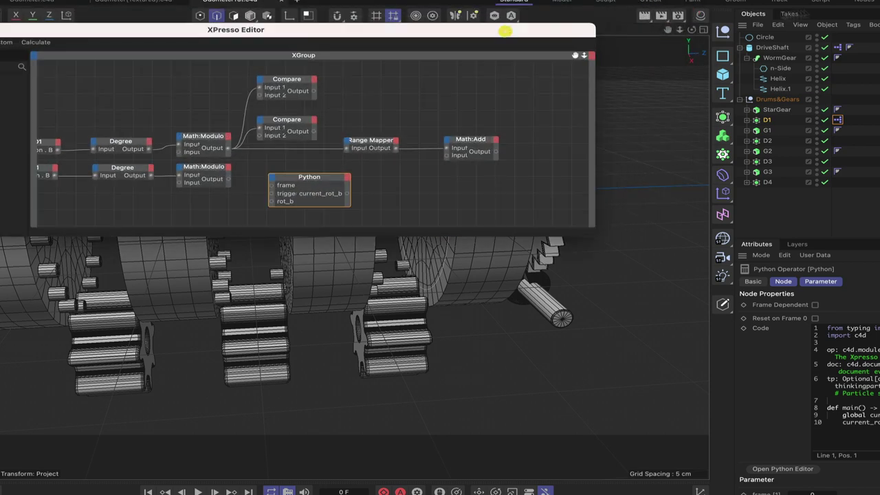
{"action": "left_click", "coordinate": [821, 2]}
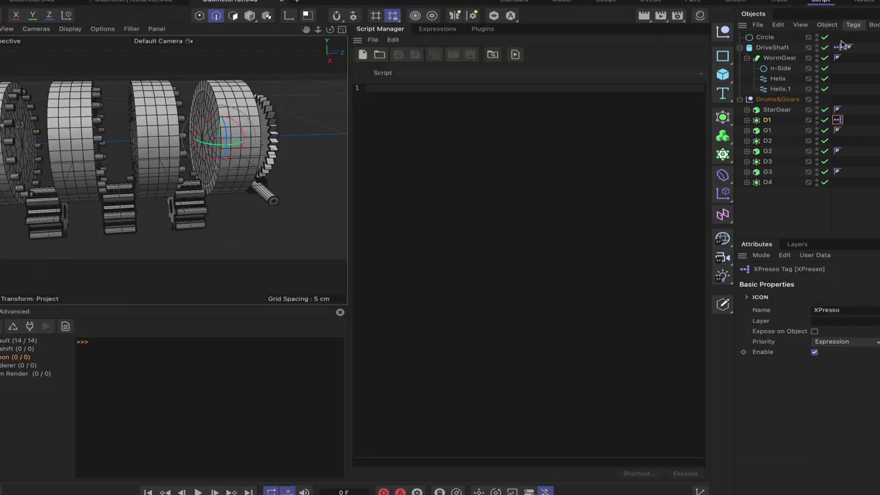
{"action": "double_click", "coordinate": [837, 120]}
{"action": "left_click_drag", "start_coordinate": [723, 168], "coordinate": [206, 5]}
{"action": "left_click", "coordinate": [264, 173]}
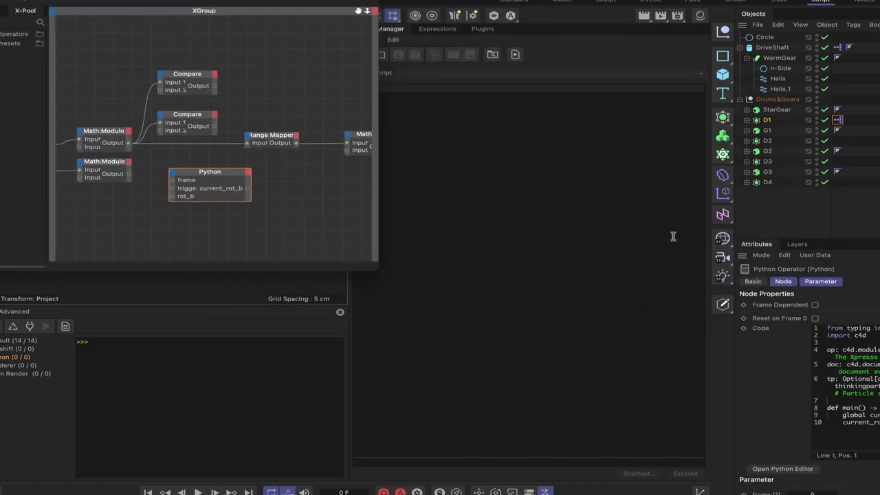
{"action": "left_click", "coordinate": [808, 472]}
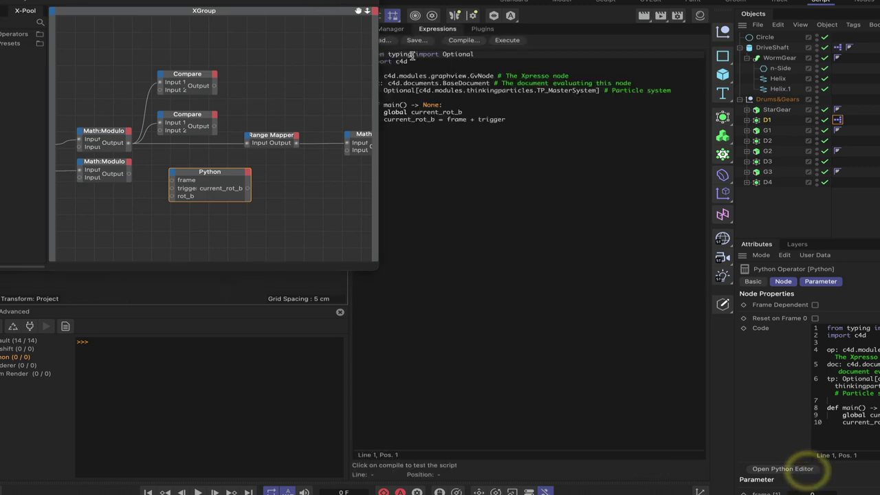
{"action": "left_click_drag", "start_coordinate": [357, 10], "coordinate": [330, 10]}
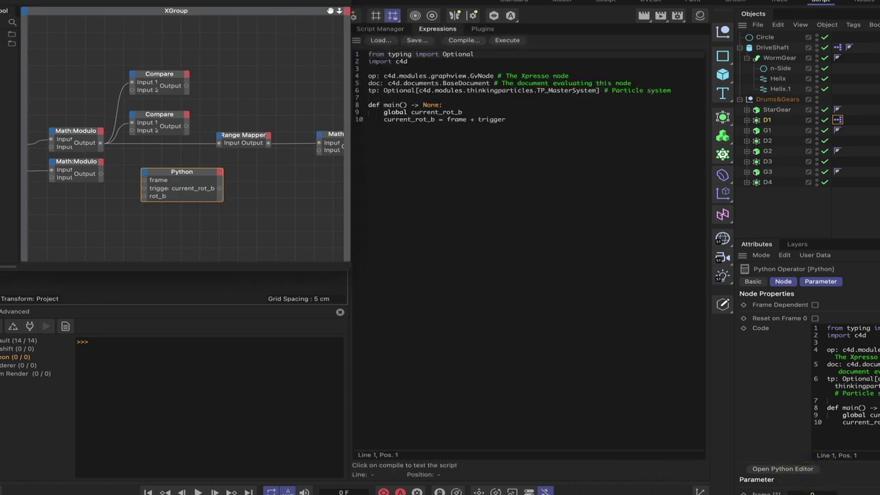
Add an import math line below import c4d in the Python node's script.
{"action": "left_click", "coordinate": [385, 54]}
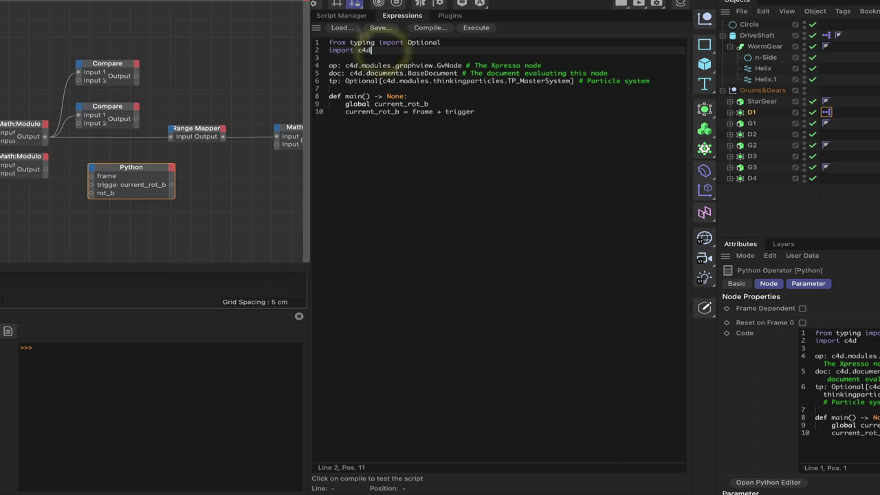
{"action": "left_click_drag", "start_coordinate": [233, 4], "coordinate": [189, 3]}
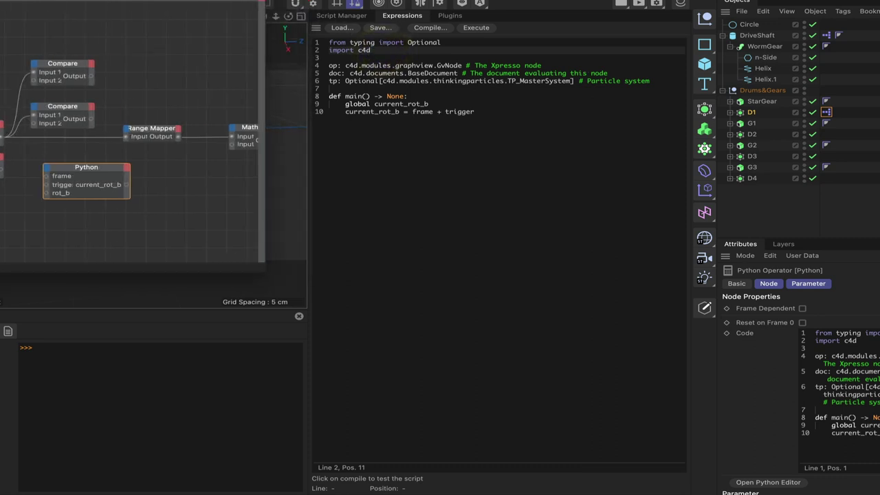
{"action": "key", "text": "Return"}
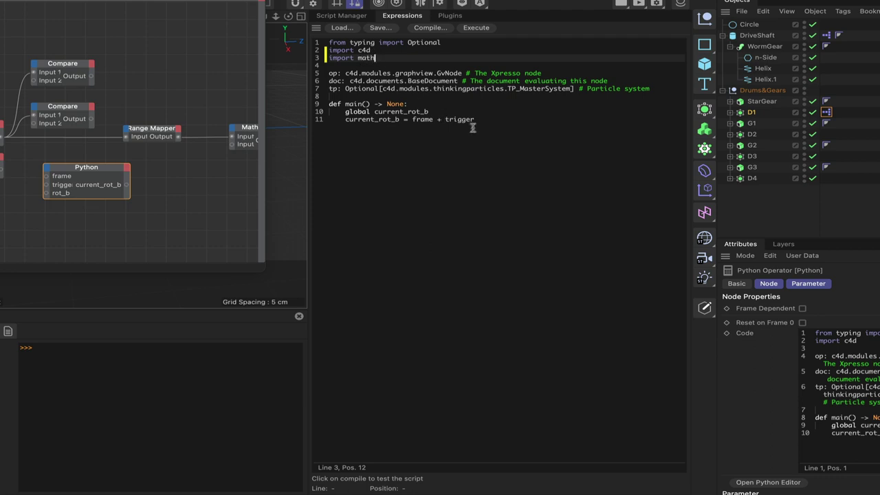
Delete the default current_rot_b assignment from main(), add rotation to the global declaration and leave a blank line below it.
{"action": "left_click_drag", "start_coordinate": [496, 120], "coordinate": [345, 119]}
{"action": "key", "text": "BackSpace"}
{"action": "left_click", "coordinate": [443, 111]}
{"action": "type", "text": ","}
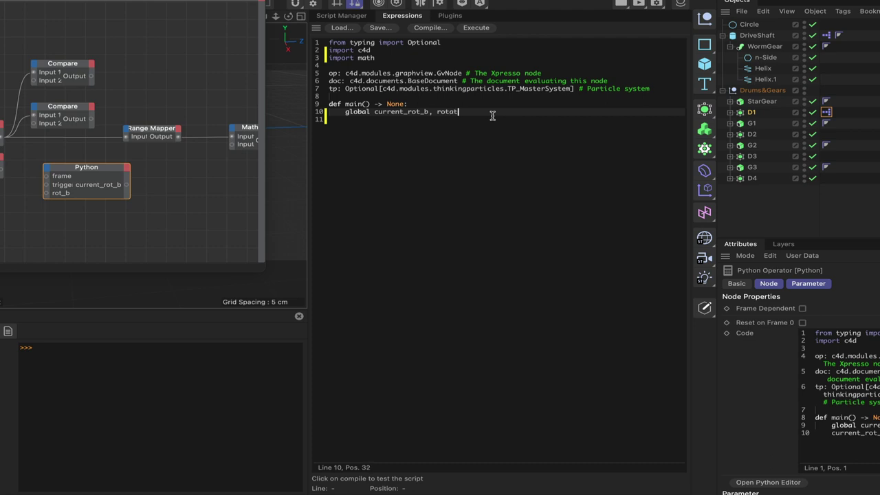
{"action": "type", "text": "rotation"}
{"action": "key", "text": "Return"}
{"action": "key", "text": "Return"}
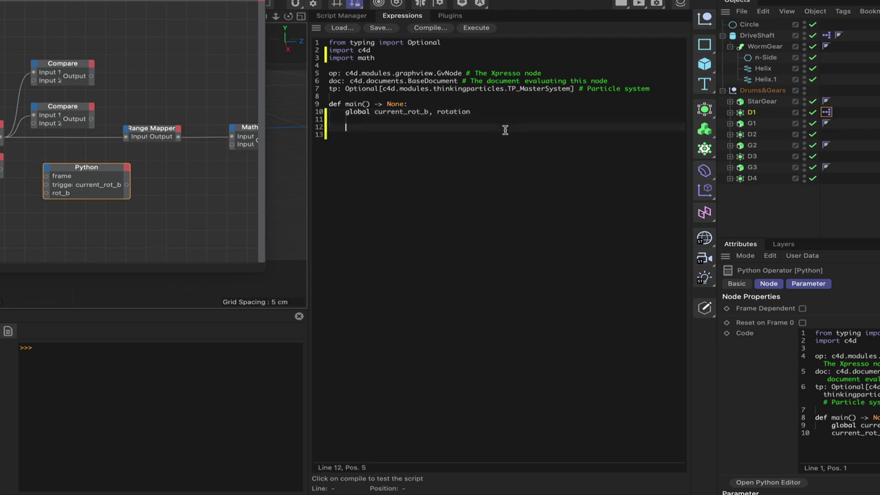
Widen the XPresso Editor and move the Python node and G1's node chain down, leaving a gap below D1's chain.
{"action": "left_click_drag", "start_coordinate": [59, 187], "coordinate": [290, 198]}
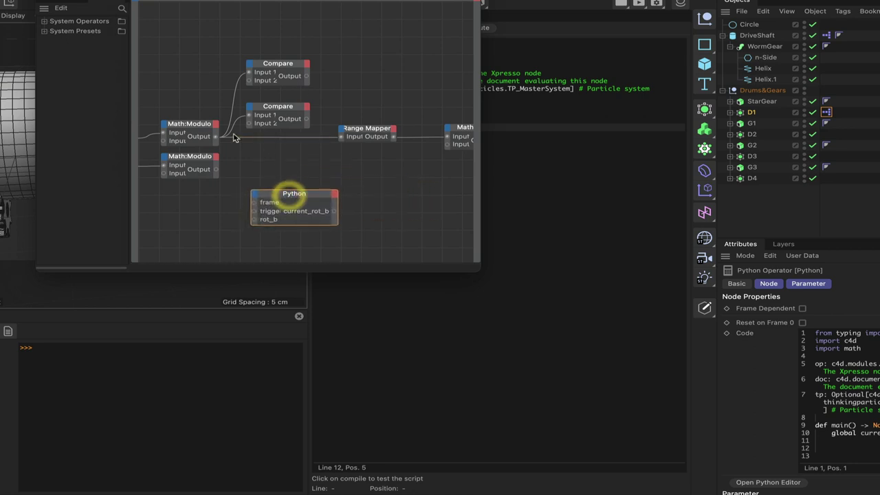
{"action": "left_click_drag", "start_coordinate": [479, 158], "coordinate": [877, 159]}
{"action": "left_click_drag", "start_coordinate": [247, 148], "coordinate": [472, 206]}
Add a Time node between the two Modulo nodes.
{"action": "right_click", "coordinate": [465, 171]}
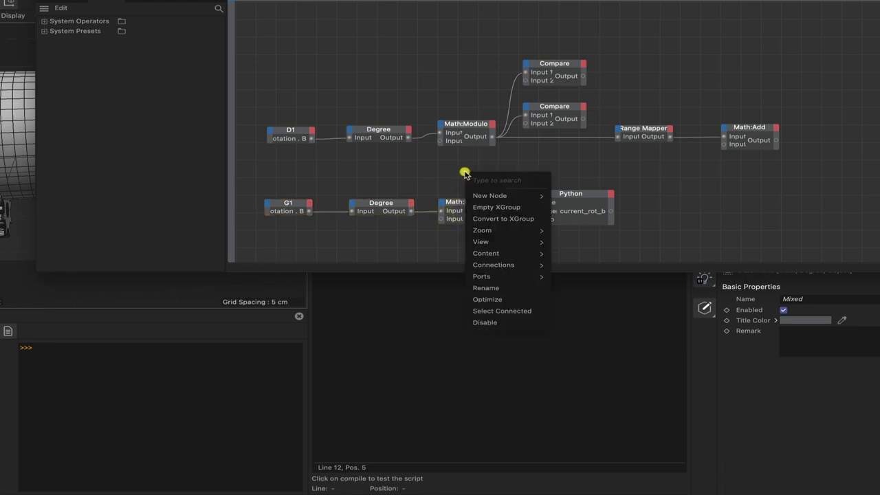
{"action": "mouse_move", "coordinate": [565, 197]}
{"action": "mouse_move", "coordinate": [666, 201]}
{"action": "left_click", "coordinate": [686, 489]}
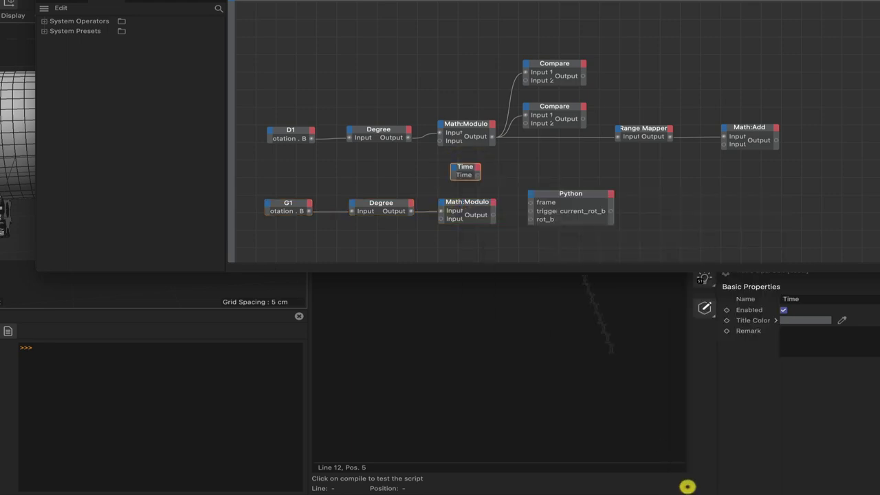
Replace the Time node's Time output with a Frame output and connect it to the Python node's frame input.
{"action": "left_click", "coordinate": [478, 177]}
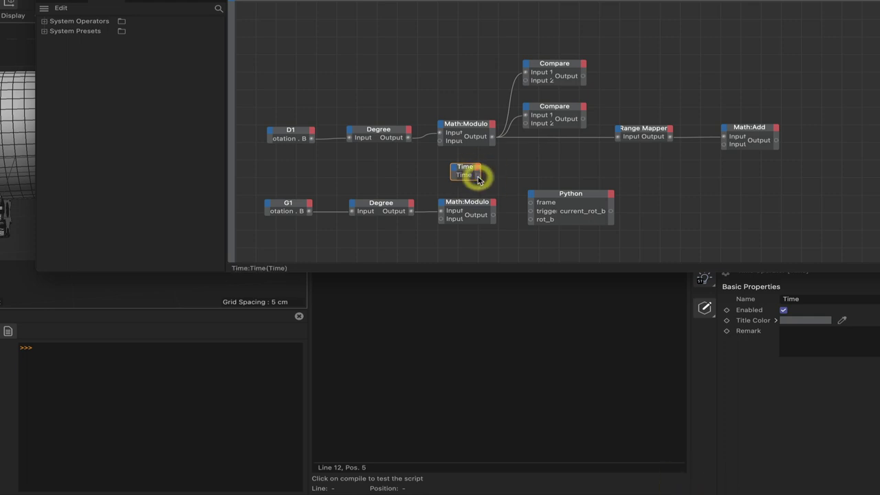
{"action": "right_click", "coordinate": [478, 176]}
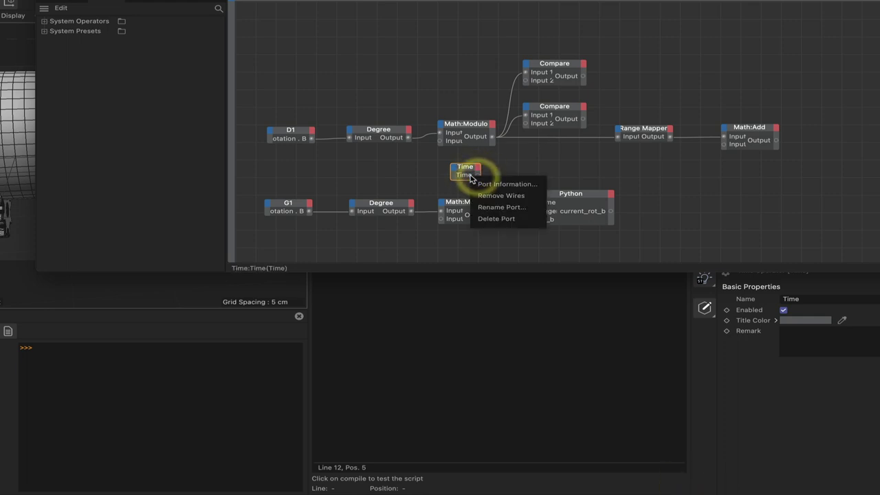
{"action": "left_click", "coordinate": [495, 218]}
{"action": "left_click", "coordinate": [478, 167]}
{"action": "left_click", "coordinate": [497, 214]}
{"action": "left_click", "coordinate": [466, 167]}
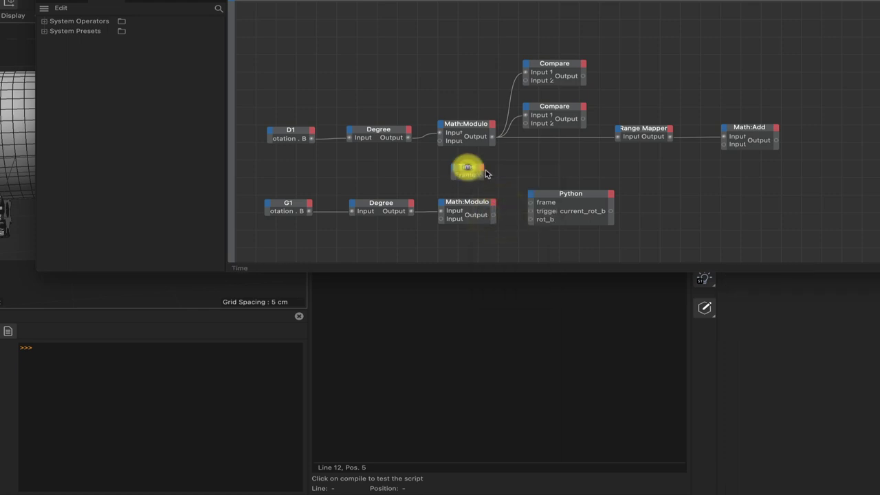
{"action": "left_click_drag", "start_coordinate": [483, 177], "coordinate": [531, 204]}
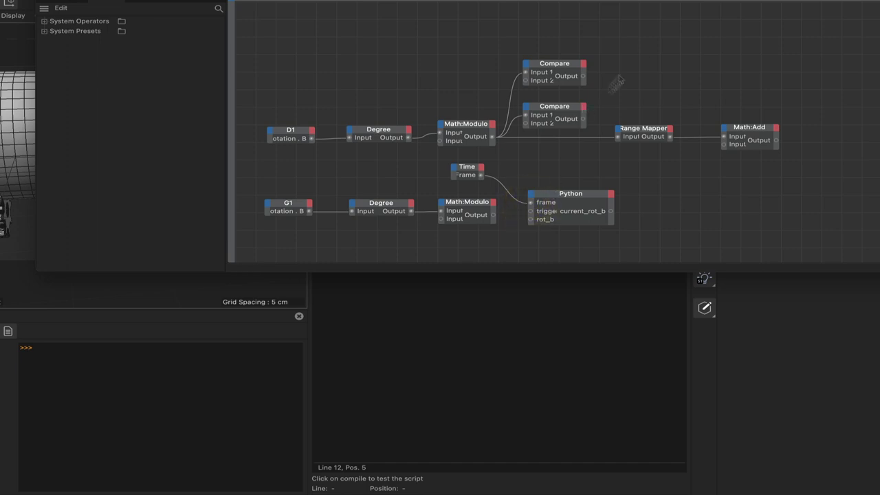
Add an if frame == 0: block to main() that resets rotation to an empty list, followed by a blank line.
{"action": "left_click_drag", "start_coordinate": [879, 40], "coordinate": [299, 40]}
{"action": "left_click", "coordinate": [349, 128]}
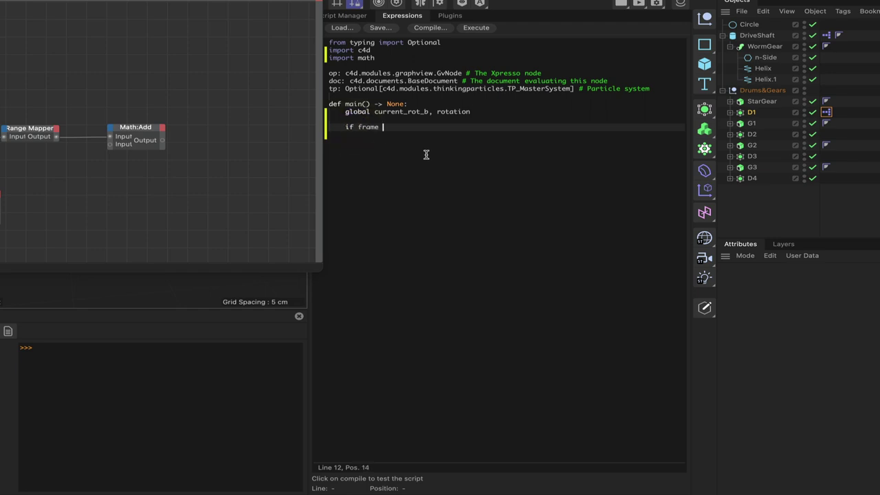
{"action": "type", "text": "if frame == 0:"}
{"action": "key", "text": "Return"}
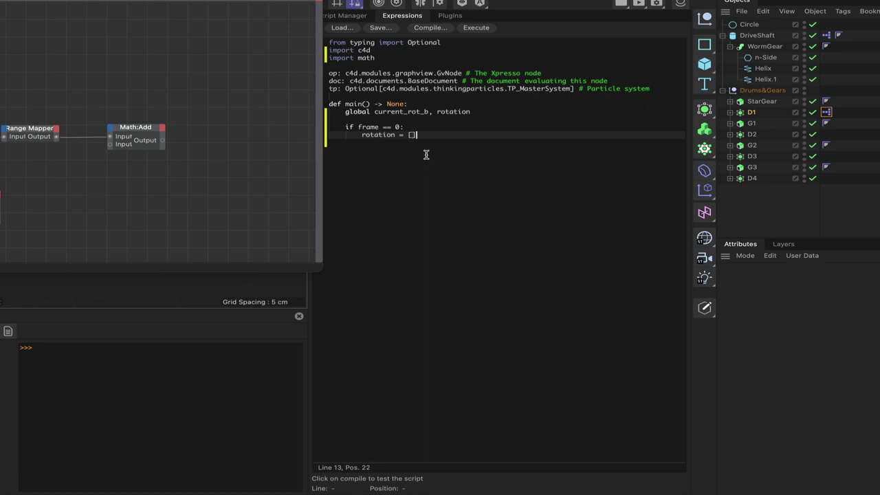
{"action": "key", "text": "Return"}
{"action": "key", "text": "Return"}
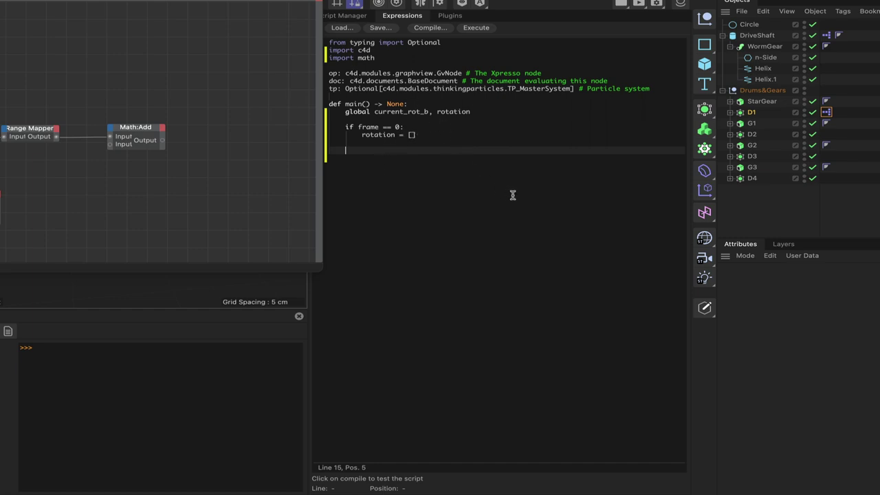
Add an if trigger == 0: block with a nested if len(rotation) > 0: that runs rotation.append(rot_b).
{"action": "type", "text": "if trigger == 0:"}
{"action": "key", "text": "Return"}
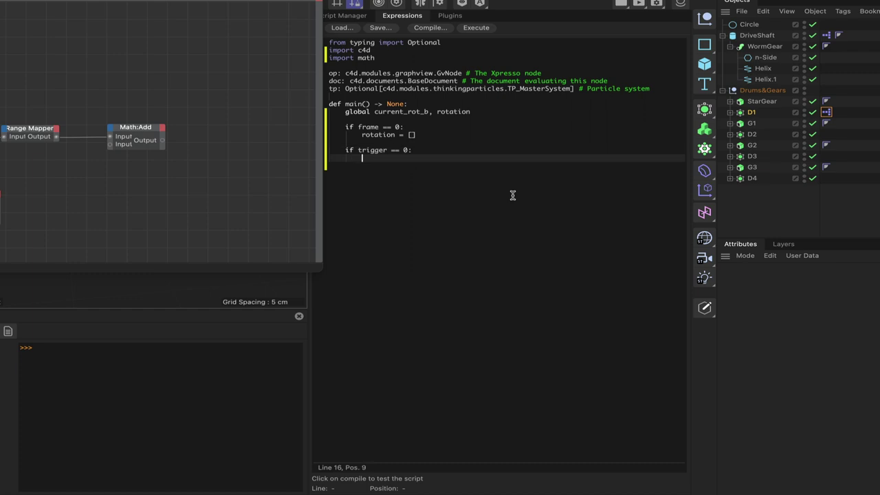
{"action": "type", "text": "if len(rotation) > 0:"}
{"action": "key", "text": "Return"}
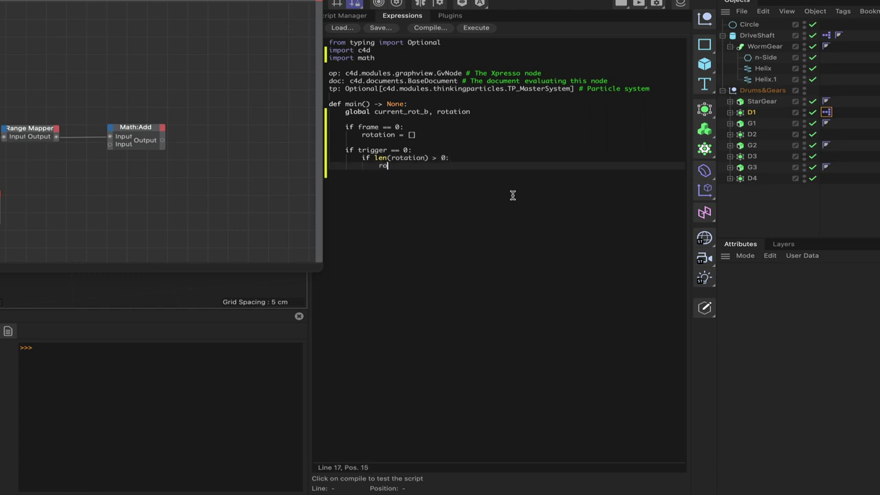
{"action": "type", "text": "rotation.apop"}
{"action": "type", "text": "ot_b"}
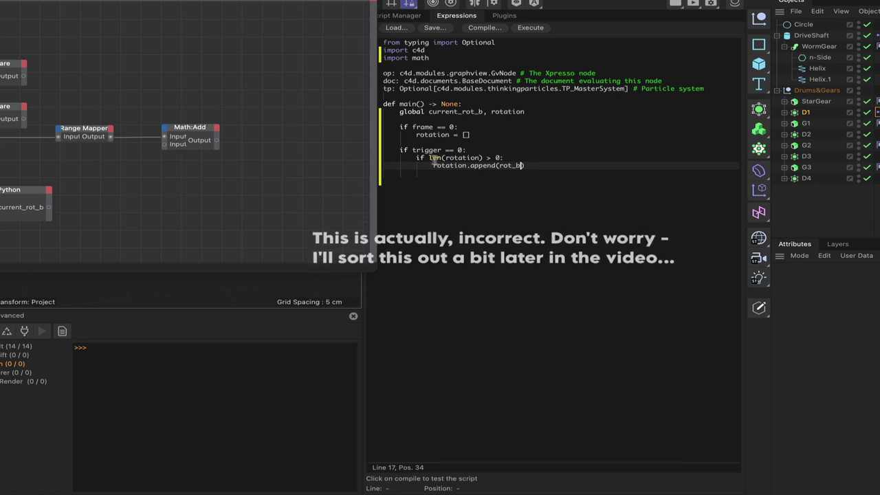
Add a Boole node next to the upper Compare node in the XPresso graph.
{"action": "left_click_drag", "start_coordinate": [113, 3], "coordinate": [340, 3]}
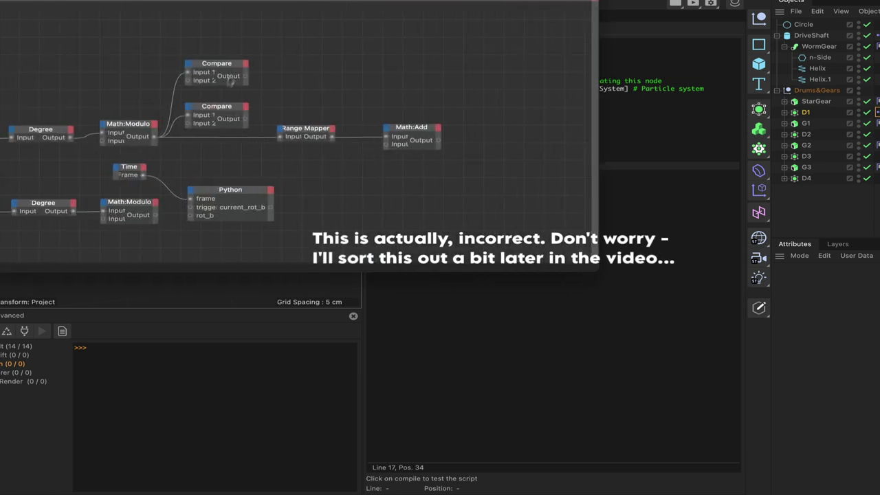
{"action": "right_click", "coordinate": [264, 73]}
{"action": "mouse_move", "coordinate": [318, 101]}
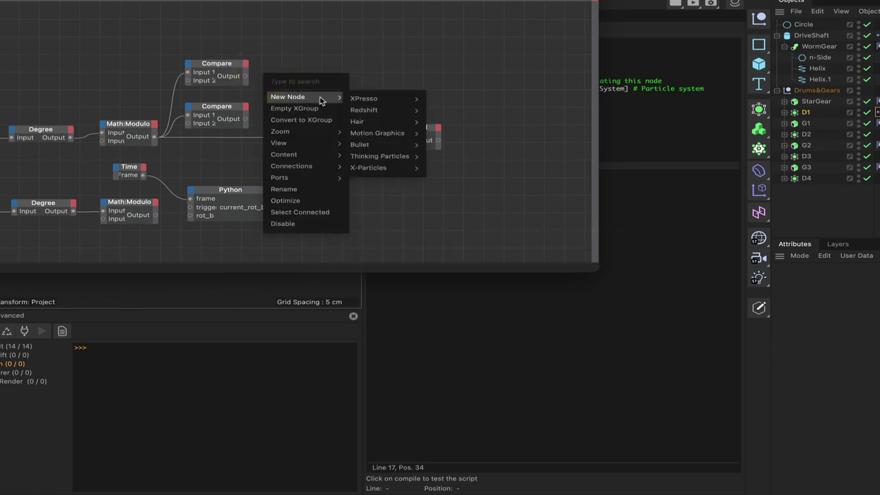
{"action": "mouse_move", "coordinate": [385, 146]}
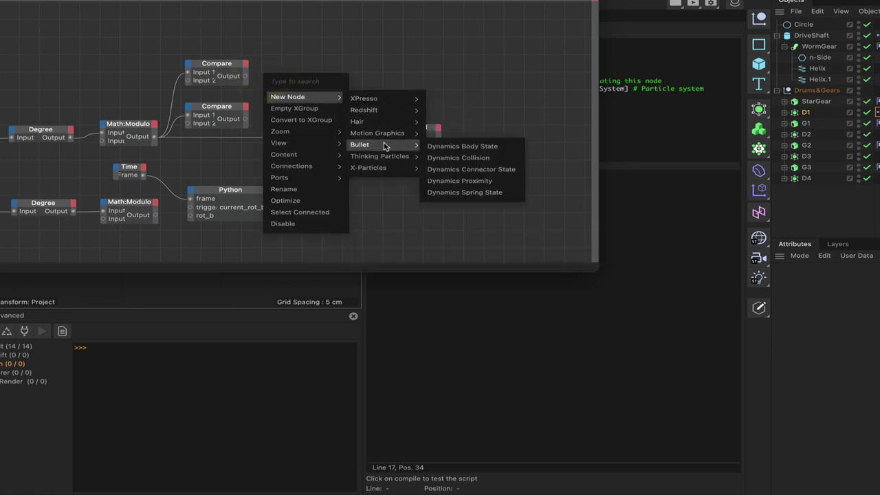
{"action": "mouse_move", "coordinate": [389, 103]}
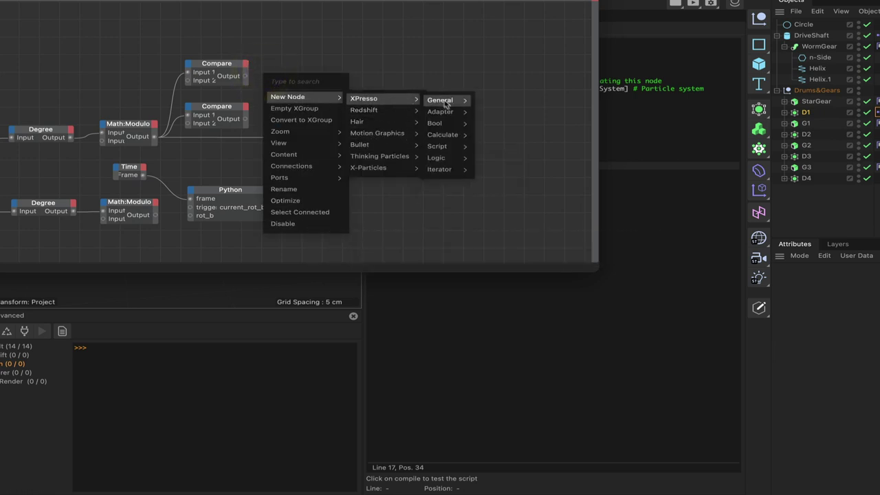
{"action": "mouse_move", "coordinate": [441, 123]}
{"action": "left_click", "coordinate": [481, 124]}
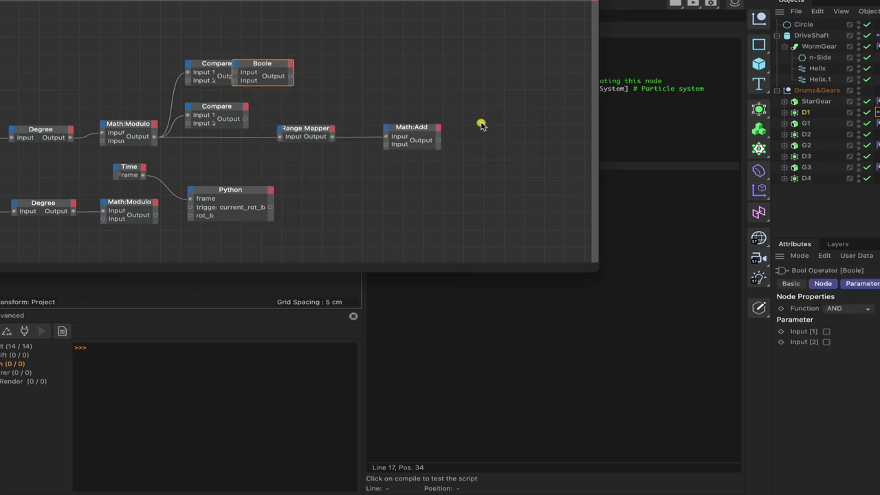
{"action": "left_click", "coordinate": [332, 86]}
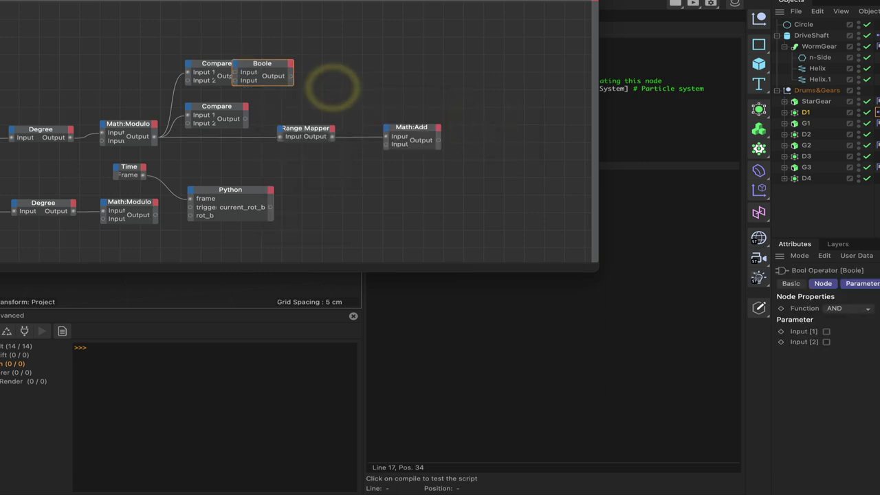
Wire both Compare outputs into the Boole node's inputs and shift Range Mapper and Math:Add further along the chain.
{"action": "left_click_drag", "start_coordinate": [260, 68], "coordinate": [296, 88]}
{"action": "left_click_drag", "start_coordinate": [245, 77], "coordinate": [271, 91]}
{"action": "left_click_drag", "start_coordinate": [246, 119], "coordinate": [533, 124]}
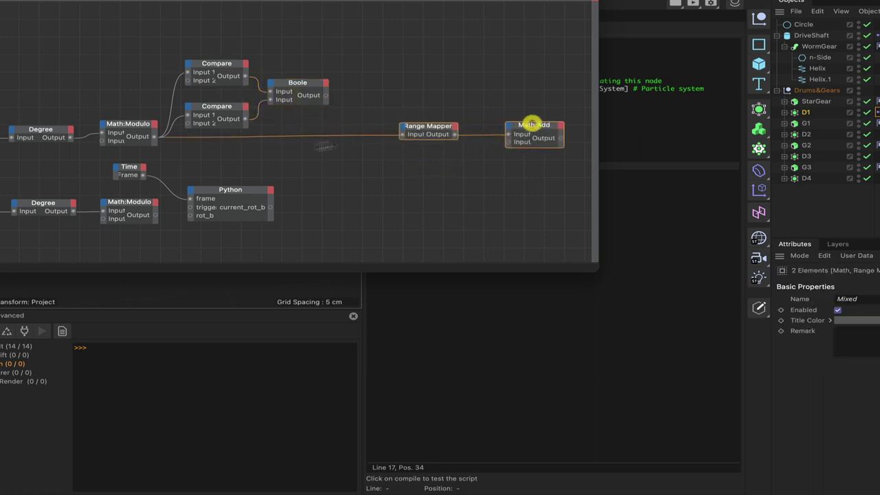
Move the Python and Time nodes further along and connect the Boole output to the Python node's trigger input.
{"action": "left_click_drag", "start_coordinate": [241, 194], "coordinate": [412, 189]}
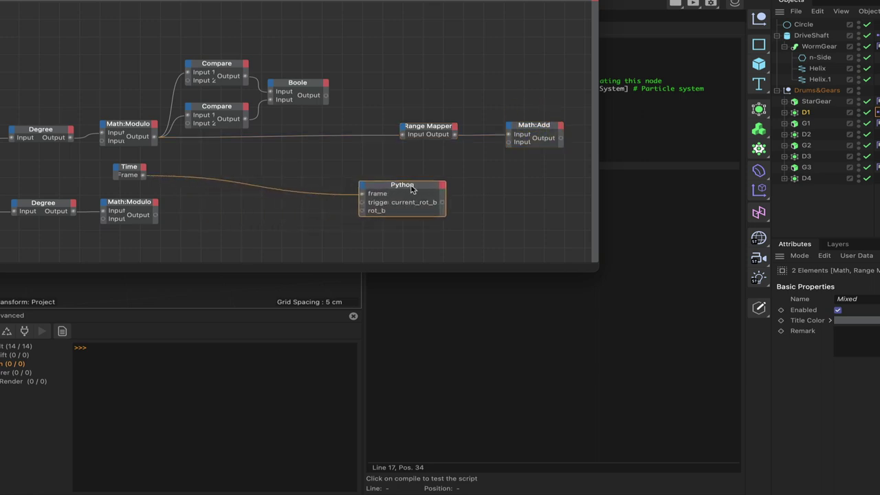
{"action": "left_click", "coordinate": [411, 189]}
{"action": "left_click_drag", "start_coordinate": [327, 95], "coordinate": [361, 202]}
{"action": "left_click_drag", "start_coordinate": [132, 173], "coordinate": [281, 163]}
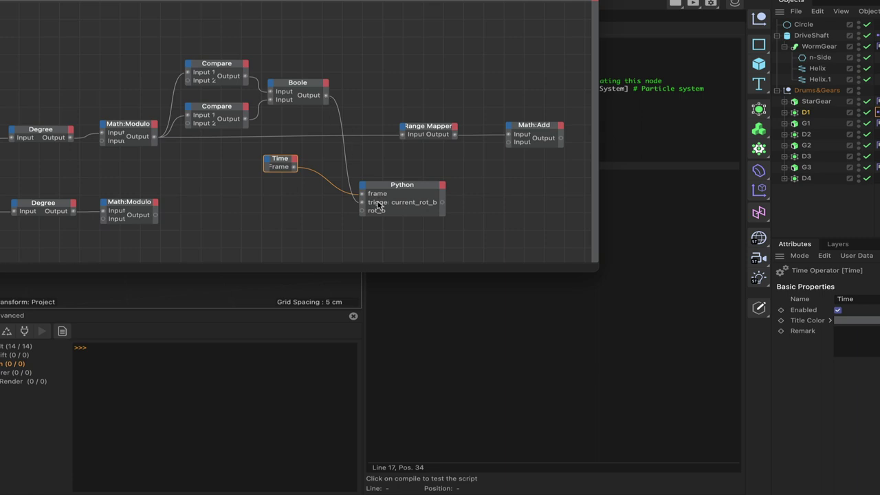
Connect the output of G1's Modulo node to the Python node's rot_b input.
{"action": "left_click_drag", "start_coordinate": [257, 29], "coordinate": [91, 29]}
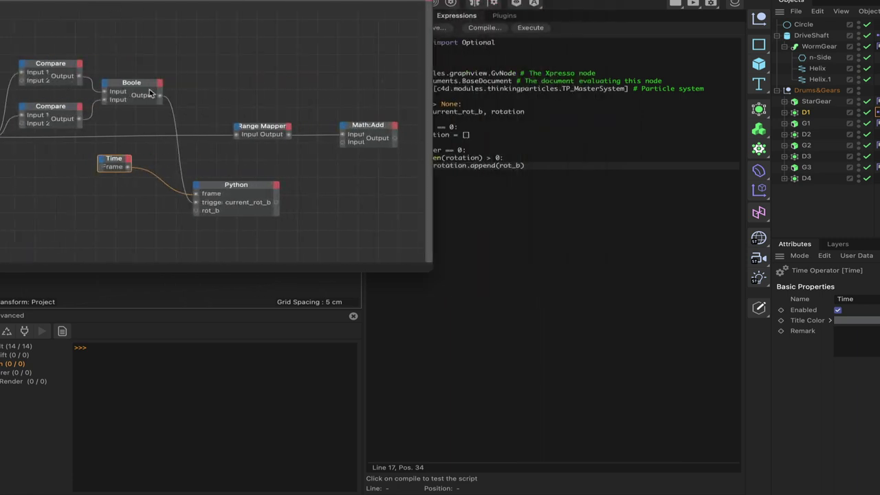
{"action": "left_click_drag", "start_coordinate": [275, 29], "coordinate": [227, 29]}
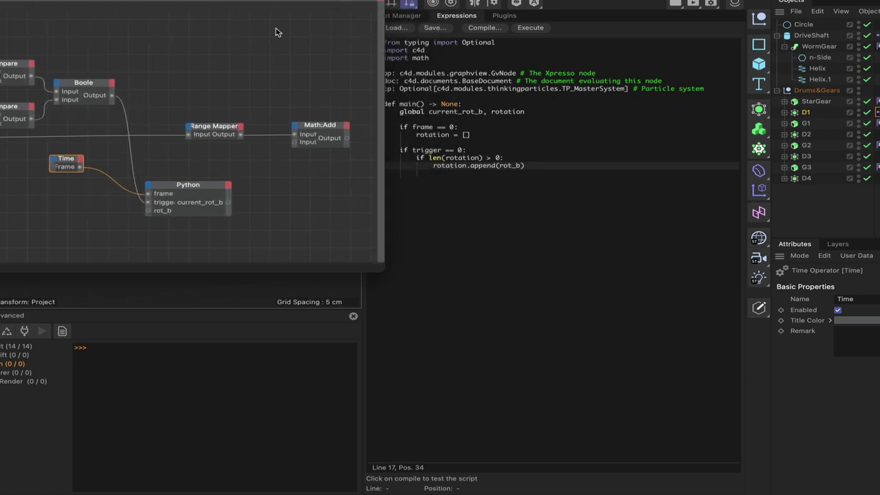
{"action": "left_click_drag", "start_coordinate": [206, 3], "coordinate": [327, 4]}
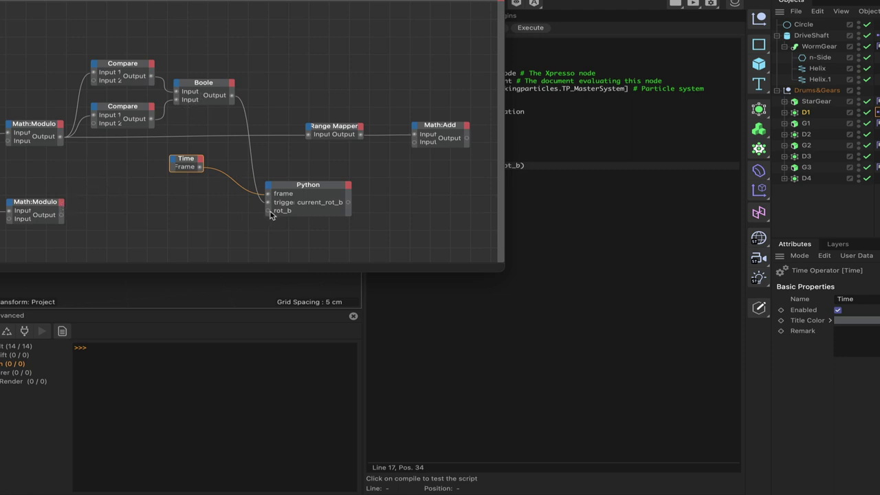
{"action": "left_click", "coordinate": [63, 218]}
{"action": "left_click_drag", "start_coordinate": [62, 219], "coordinate": [269, 210]}
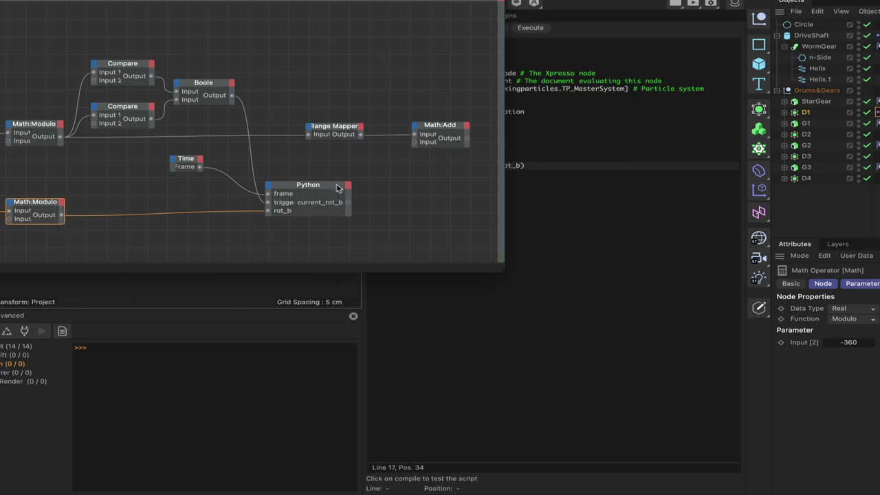
{"action": "left_click_drag", "start_coordinate": [323, 188], "coordinate": [318, 192]}
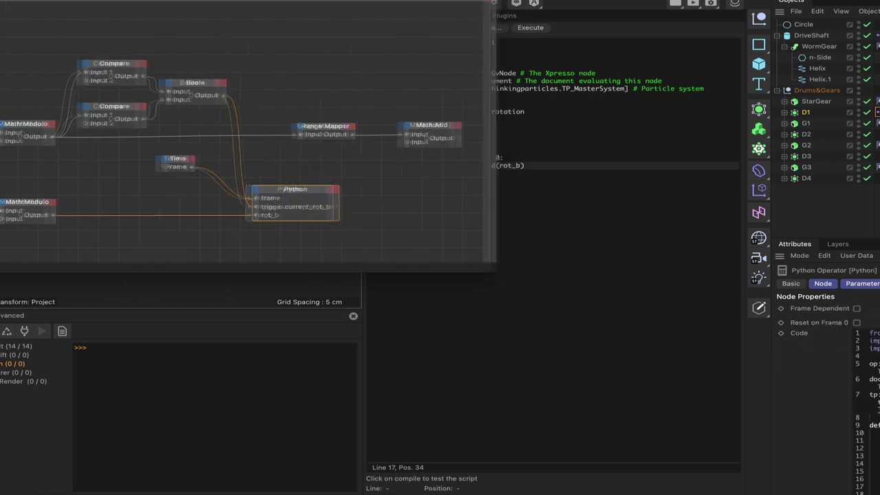
Add an if trigger == 1: block to main() that sets current_rot_b = rotation[0].
{"action": "left_click", "coordinate": [557, 165]}
{"action": "key", "text": "Return"}
{"action": "key", "text": "Return"}
{"action": "type", "text": "if "}
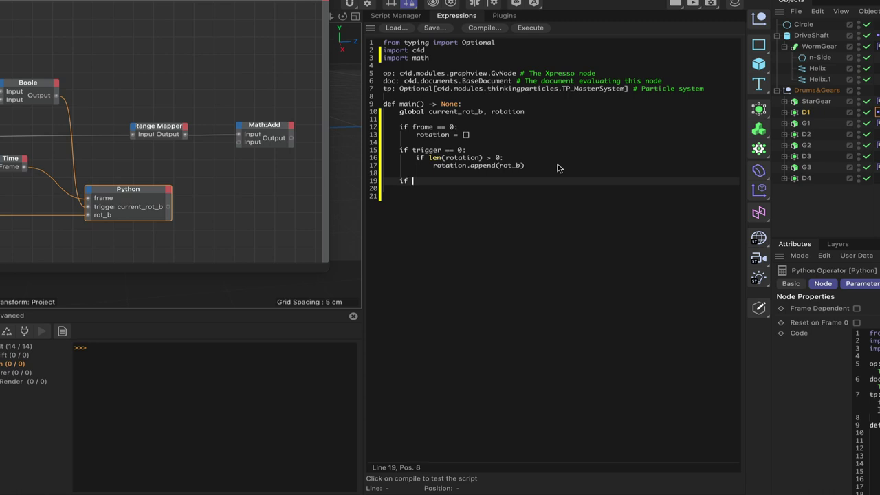
{"action": "type", "text": "trigger == 1:"}
{"action": "key", "text": "Return"}
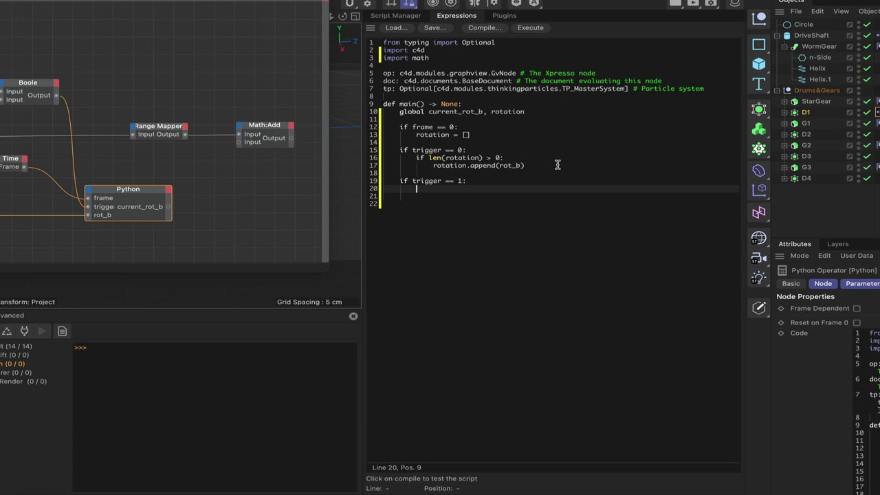
{"action": "type", "text": "current_rot_b = rotation[0"}
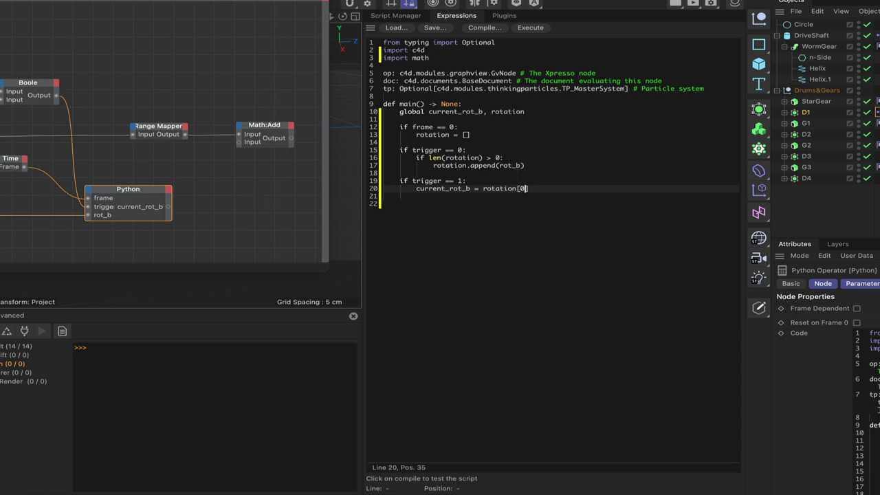
Connect the Python node's current_rot_b output to the second input of the Math:Add node.
{"action": "left_click_drag", "start_coordinate": [356, 149], "coordinate": [193, 148]}
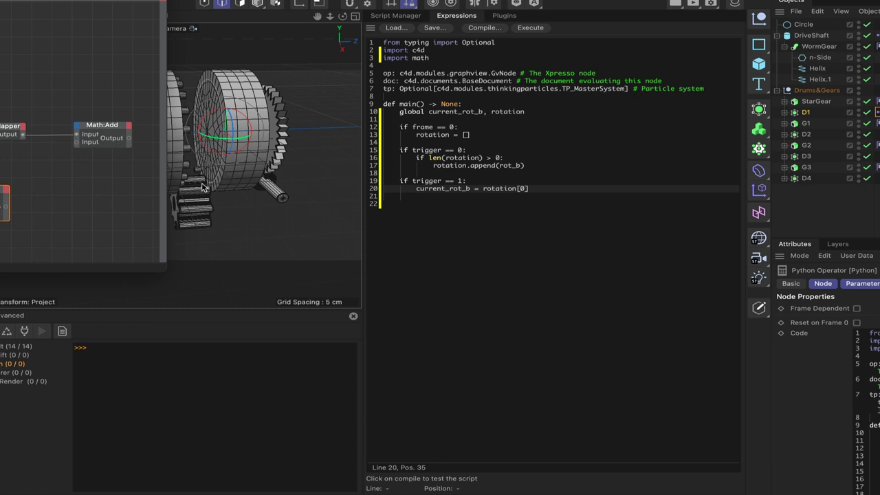
{"action": "left_click_drag", "start_coordinate": [83, 4], "coordinate": [278, 3]}
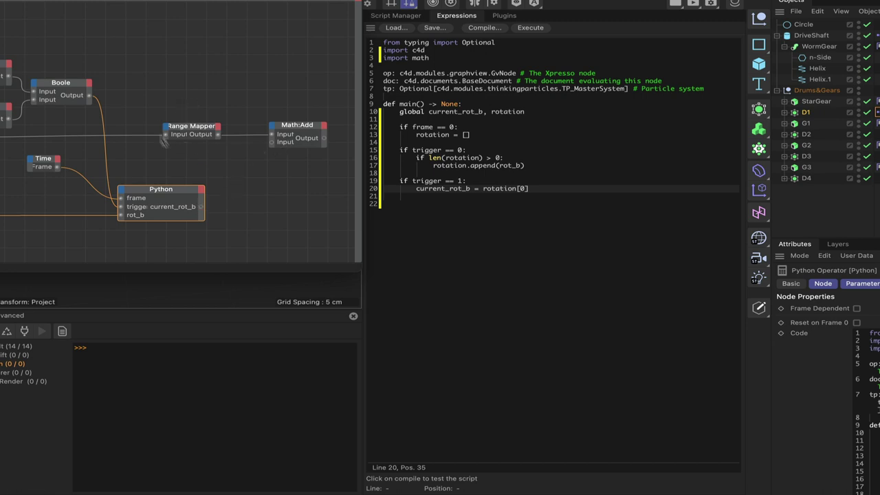
{"action": "left_click_drag", "start_coordinate": [201, 209], "coordinate": [272, 142]}
{"action": "left_click_drag", "start_coordinate": [362, 138], "coordinate": [366, 137]}
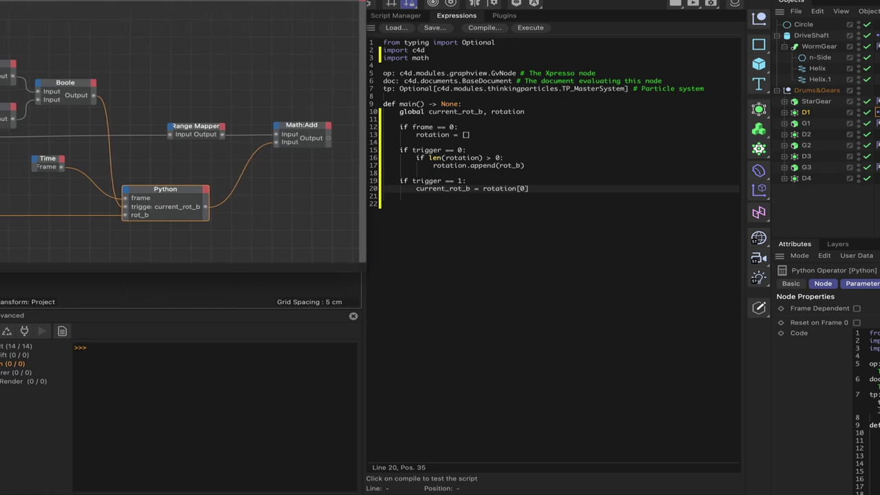
Add an else: branch that sets current_rot_b = math.floor(rot_b), separated by a blank line from the code above.
{"action": "left_click", "coordinate": [541, 190]}
{"action": "key", "text": "Return"}
{"action": "key", "text": "Return"}
{"action": "key", "text": "BackSpace"}
{"action": "type", "text": "else: "}
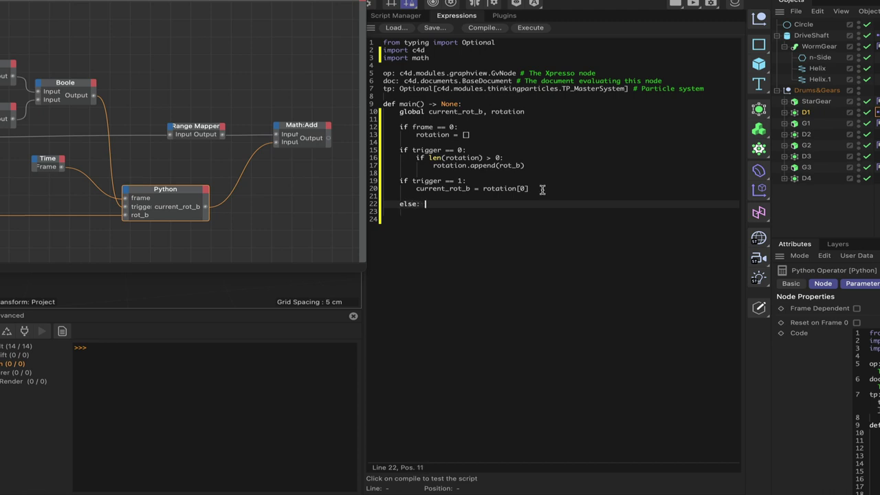
{"action": "type", "text": "current_rot_b = math.f"}
{"action": "type", "text": "loor(rot_b"}
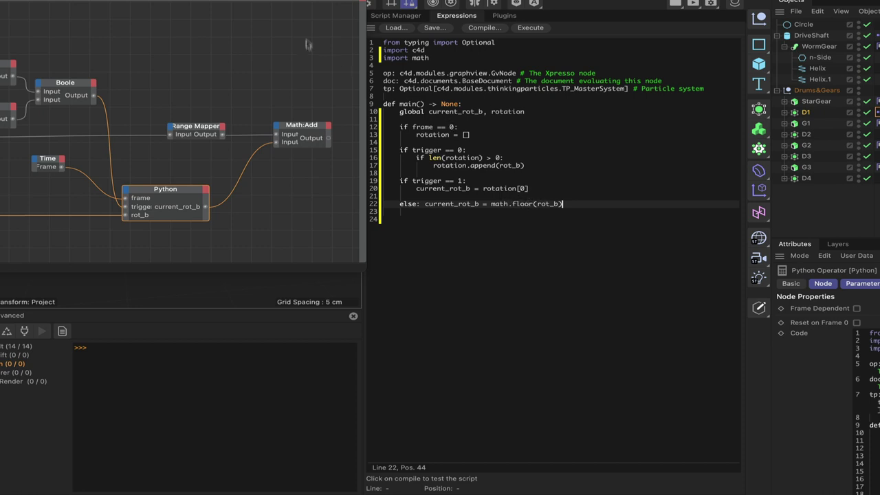
Duplicate the Degree node of D1's chain and place the copy after the Math:Add node.
{"action": "left_click", "coordinate": [101, 270]}
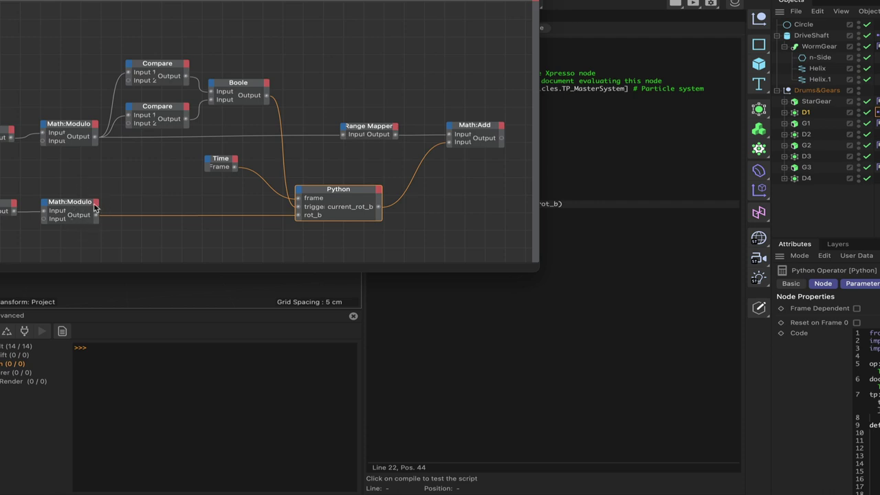
{"action": "left_click_drag", "start_coordinate": [227, 3], "coordinate": [54, 2]}
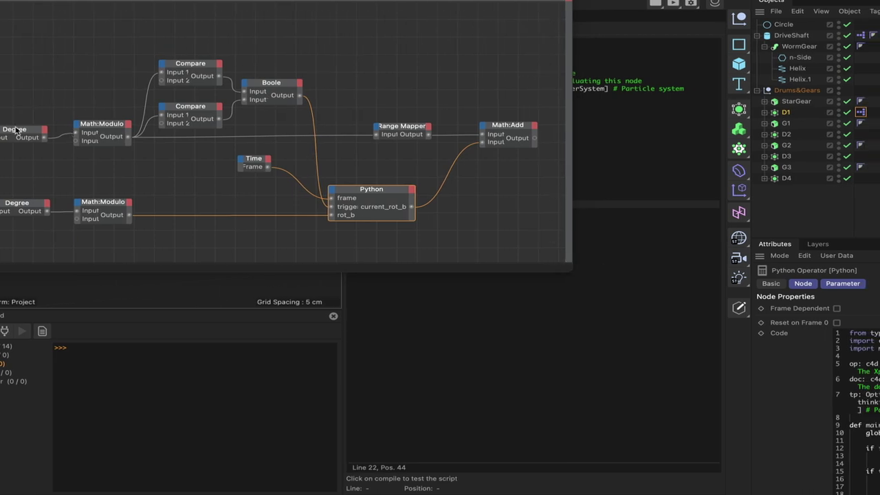
{"action": "left_click_drag", "start_coordinate": [12, 134], "coordinate": [512, 58], "text": "ctrl"}
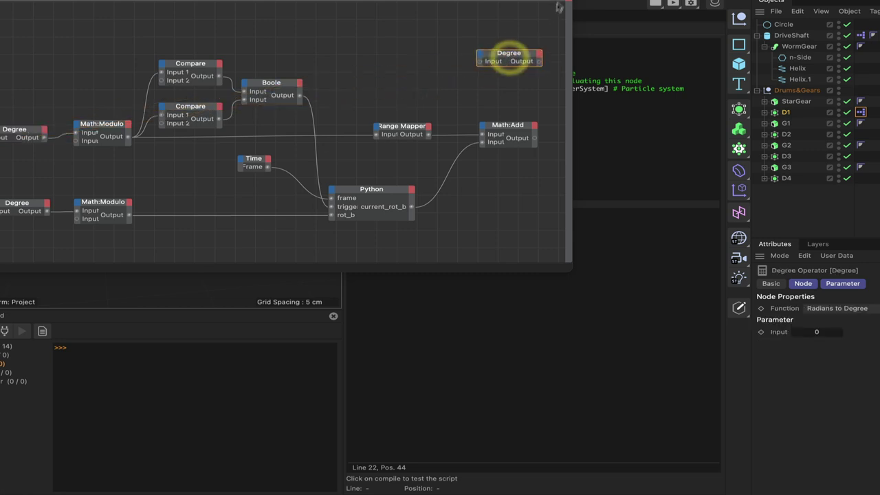
{"action": "middle_click_drag", "start_coordinate": [553, 2], "coordinate": [440, 77]}
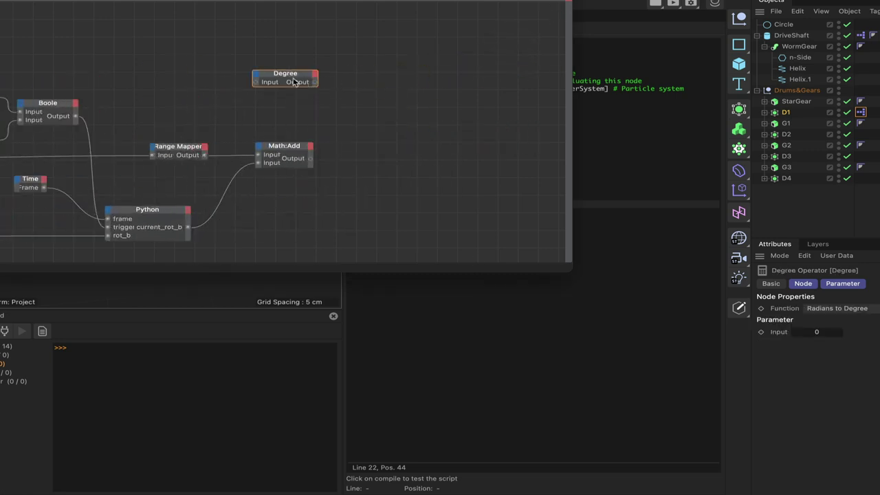
{"action": "left_click", "coordinate": [393, 140]}
{"action": "left_click_drag", "start_coordinate": [289, 74], "coordinate": [398, 151]}
Set the copied Degree node's function to Degree to Radians and connect the Math:Add output to its input.
{"action": "left_click", "coordinate": [873, 310]}
{"action": "left_click", "coordinate": [873, 334]}
{"action": "left_click_drag", "start_coordinate": [310, 162], "coordinate": [365, 161]}
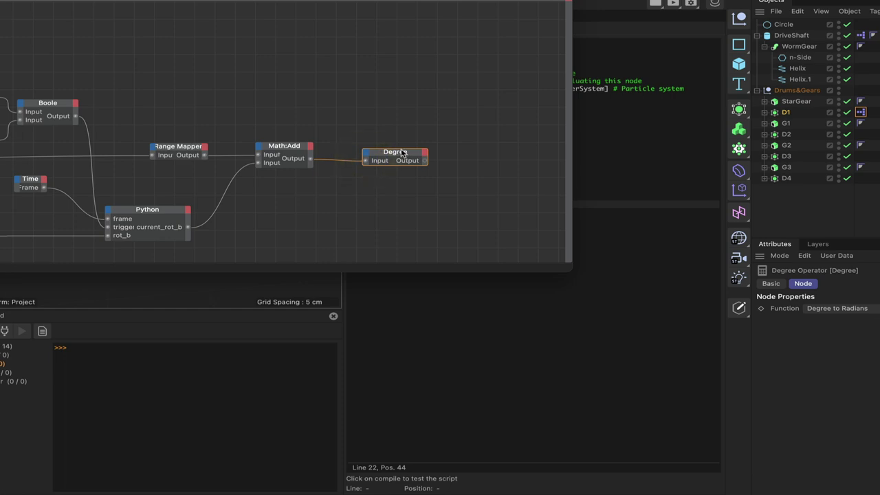
{"action": "left_click", "coordinate": [402, 152]}
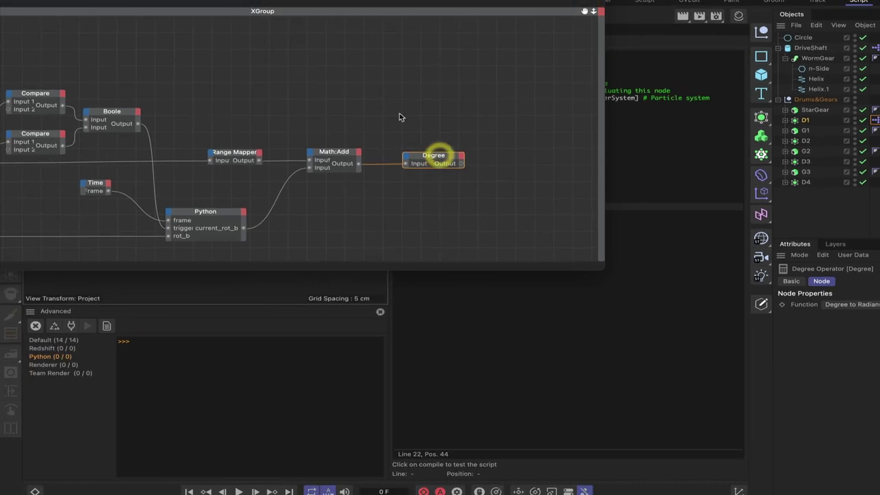
Duplicate a Compare node above Math:Add, set it to == with Input 2 at 0, and feed Input 1 from the Time node's Frame output.
{"action": "right_click", "coordinate": [362, 98]}
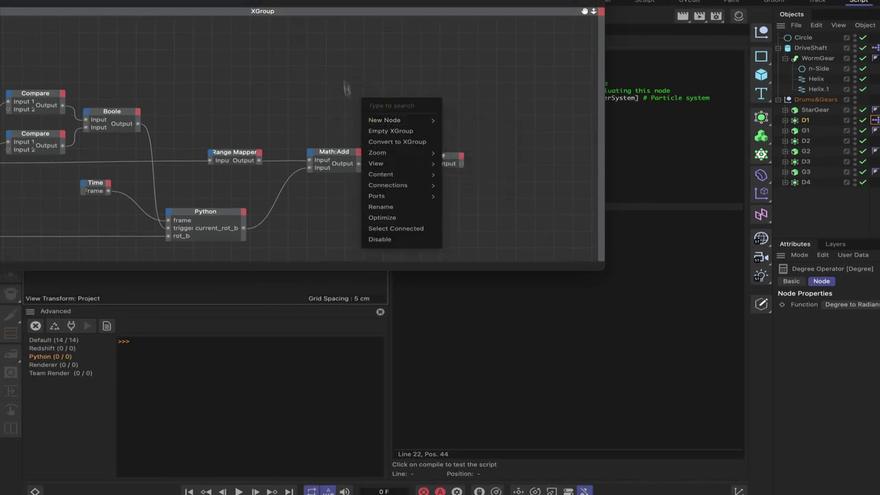
{"action": "left_click", "coordinate": [337, 59]}
{"action": "left_click_drag", "start_coordinate": [34, 94], "coordinate": [336, 76], "text": "ctrl"}
{"action": "left_click", "coordinate": [866, 314]}
{"action": "left_click", "coordinate": [866, 331]}
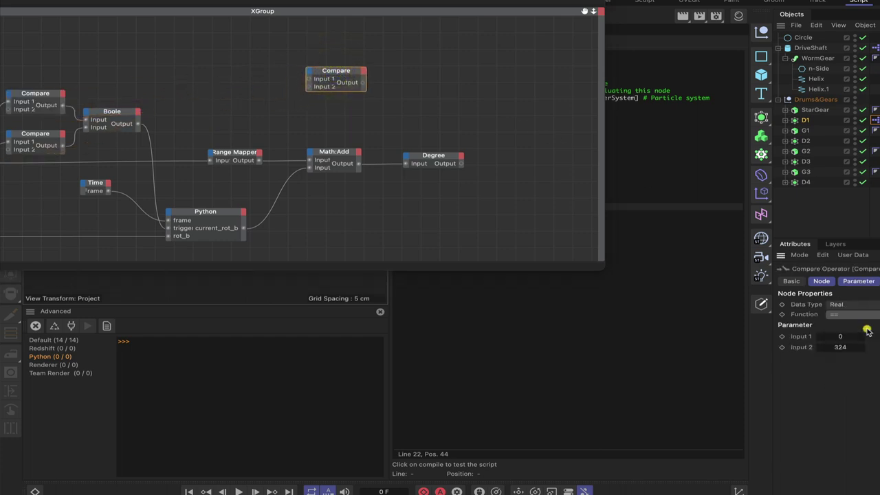
{"action": "left_click", "coordinate": [841, 347]}
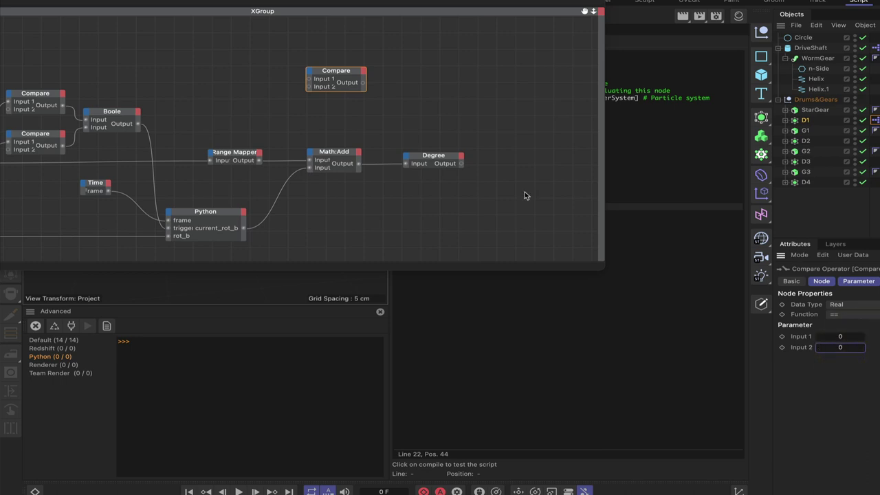
{"action": "left_click_drag", "start_coordinate": [108, 190], "coordinate": [309, 80]}
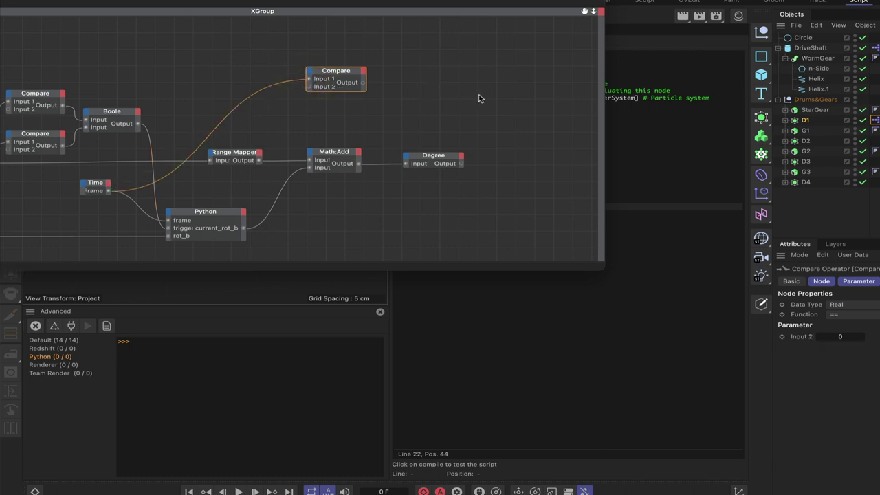
Add a Condition node after the new Compare node, wiring Compare's output to Switch and the last Degree node's output to the first Input.
{"action": "right_click", "coordinate": [430, 100]}
{"action": "mouse_move", "coordinate": [453, 121]}
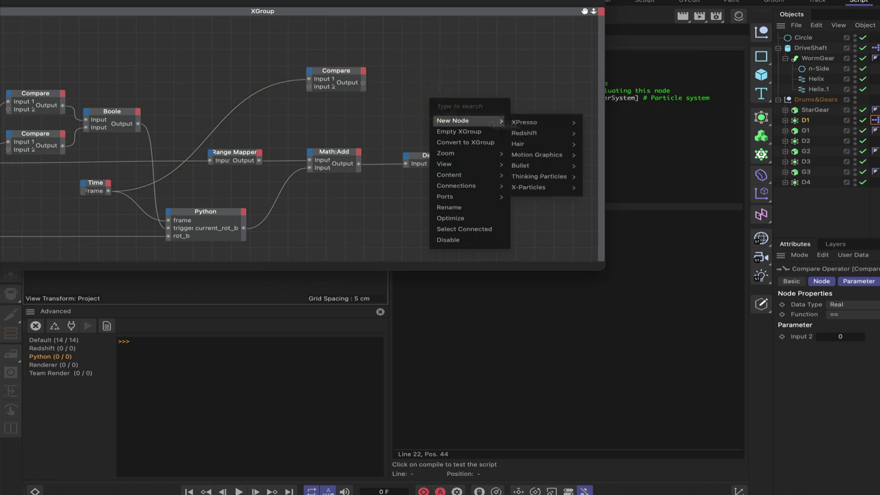
{"action": "mouse_move", "coordinate": [549, 125]}
{"action": "mouse_move", "coordinate": [550, 166]}
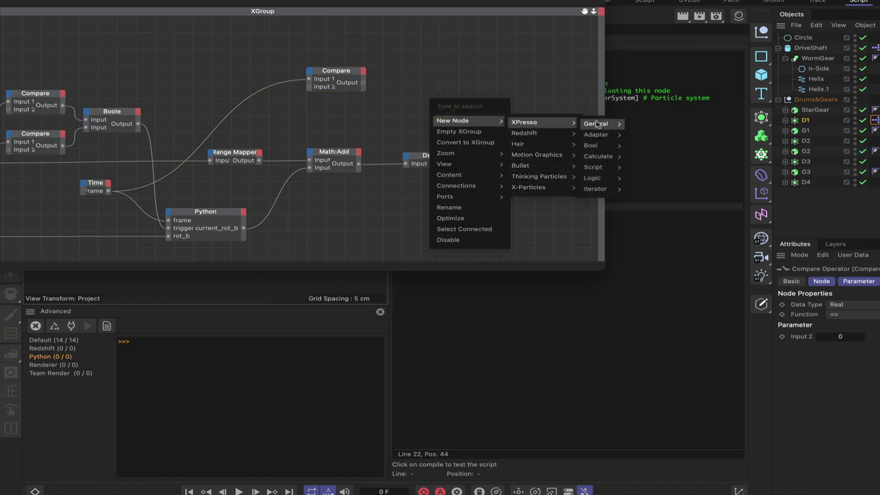
{"action": "mouse_move", "coordinate": [598, 178]}
{"action": "left_click", "coordinate": [658, 189]}
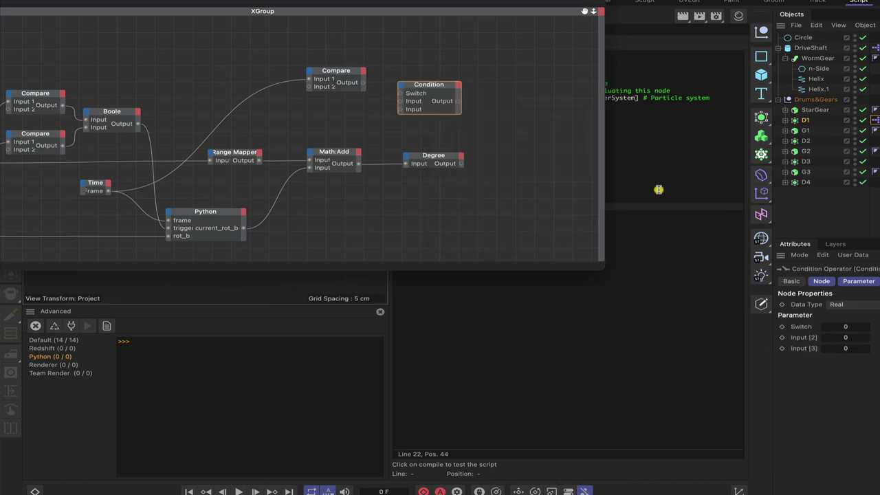
{"action": "left_click_drag", "start_coordinate": [411, 88], "coordinate": [516, 85]}
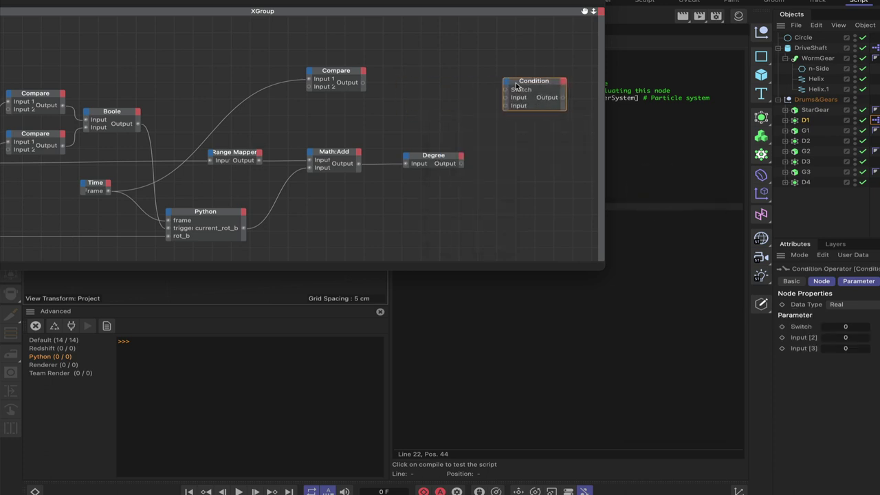
{"action": "left_click_drag", "start_coordinate": [363, 83], "coordinate": [546, 74]}
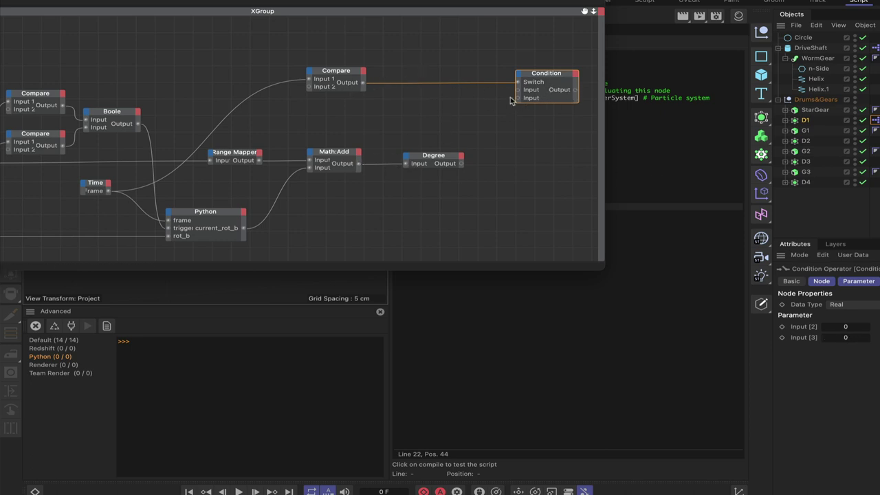
{"action": "left_click_drag", "start_coordinate": [462, 163], "coordinate": [528, 74]}
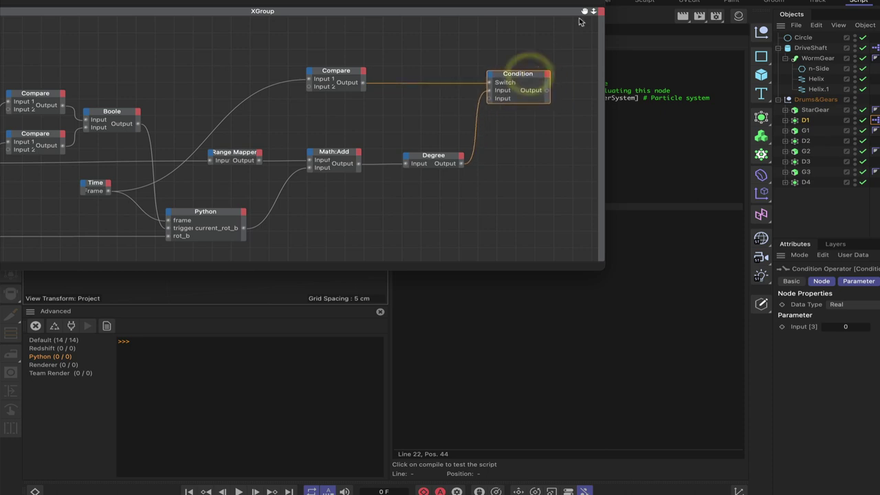
Add G1 to the node graph with a Rotation . B input port and connect the Condition node's output to it.
{"action": "left_click_drag", "start_coordinate": [584, 12], "coordinate": [472, 35]}
{"action": "left_click_drag", "start_coordinate": [804, 131], "coordinate": [504, 112]}
{"action": "left_click", "coordinate": [498, 109]}
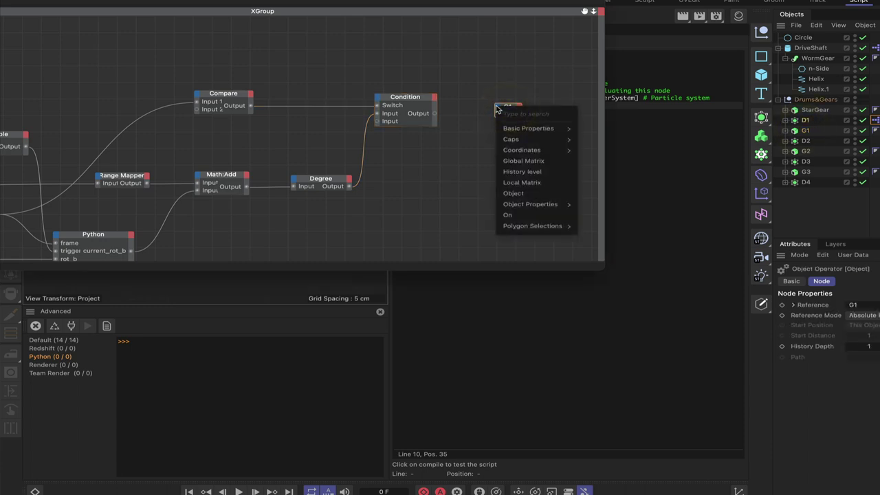
{"action": "mouse_move", "coordinate": [570, 143]}
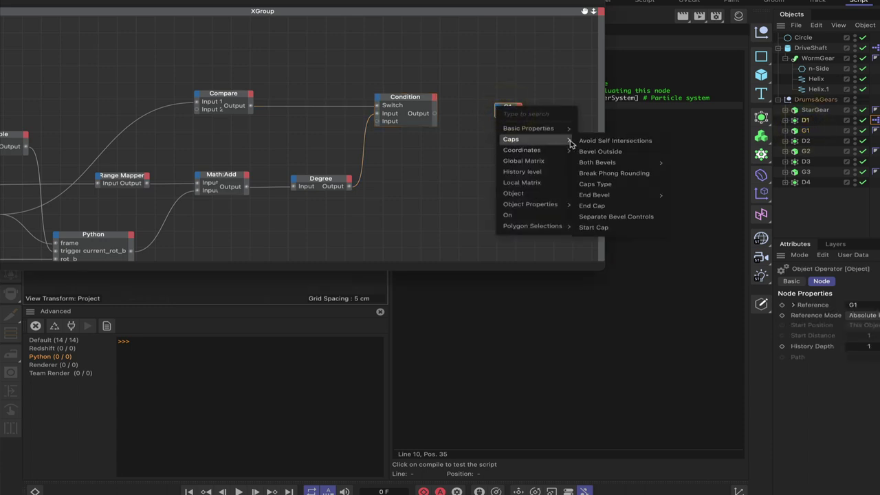
{"action": "mouse_move", "coordinate": [601, 177]}
{"action": "mouse_move", "coordinate": [680, 207]}
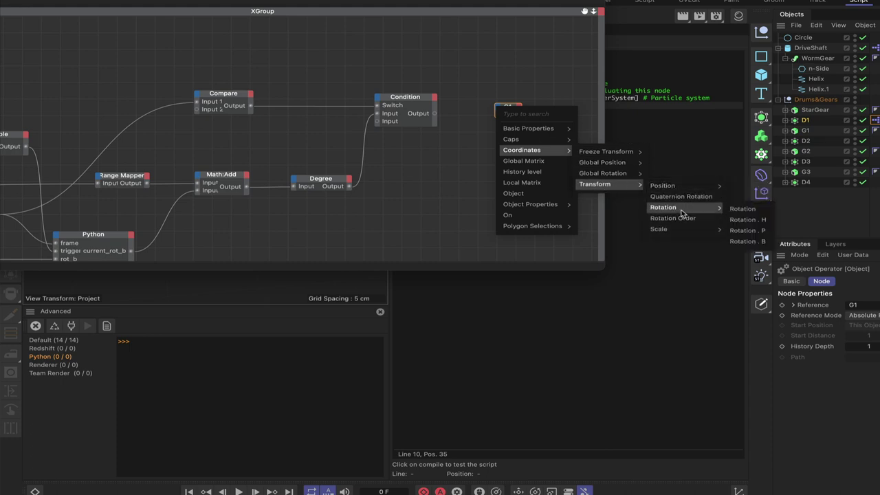
{"action": "left_click", "coordinate": [750, 221]}
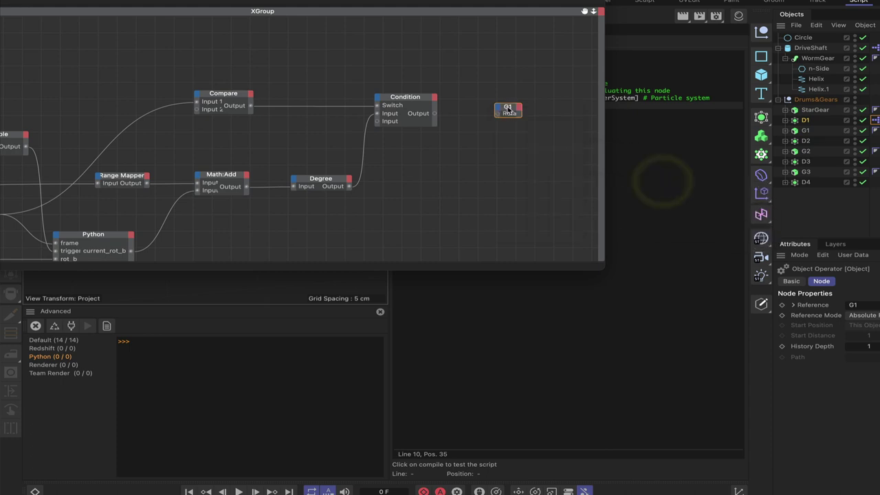
{"action": "mouse_move", "coordinate": [499, 114]}
{"action": "left_mouse_down"}
{"action": "mouse_move", "coordinate": [434, 114]}
{"action": "mouse_move", "coordinate": [497, 114]}
{"action": "left_mouse_up"}
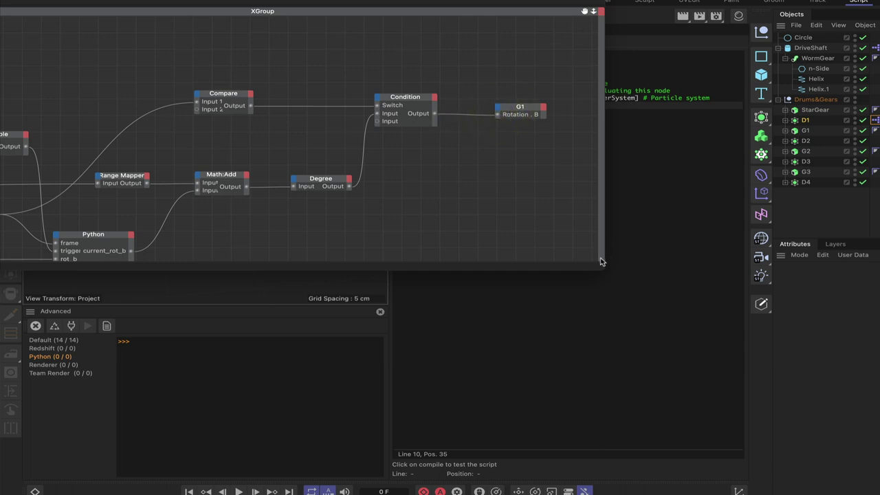
Widen the XPresso Editor to frame the whole node network and examine it alongside the Python script.
{"action": "left_click_drag", "start_coordinate": [605, 251], "coordinate": [874, 256]}
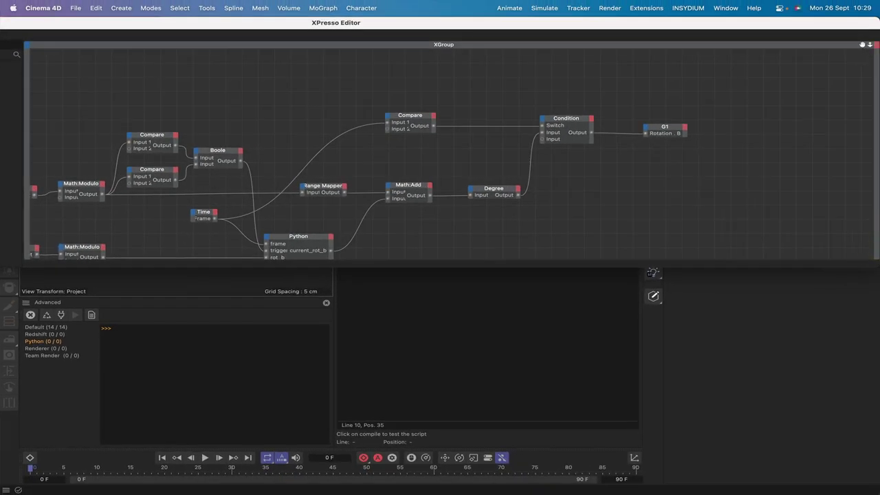
{"action": "key", "text": "h"}
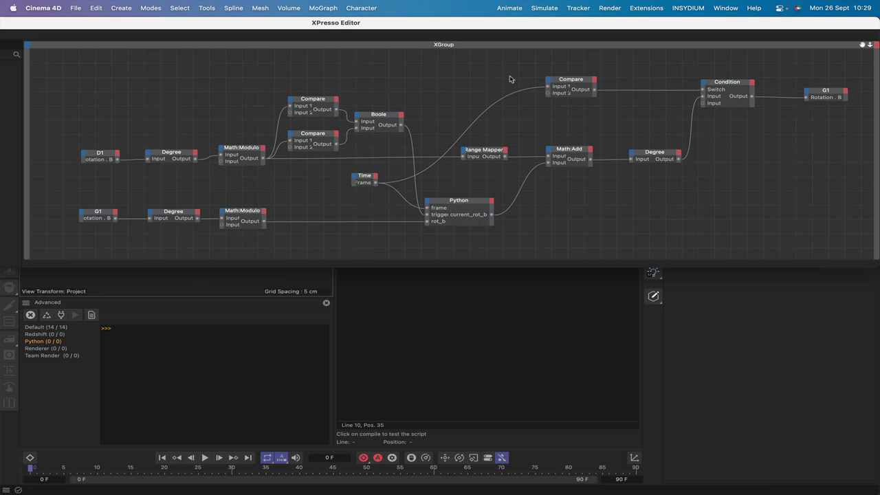
{"action": "left_click_drag", "start_coordinate": [627, 32], "coordinate": [69, 28]}
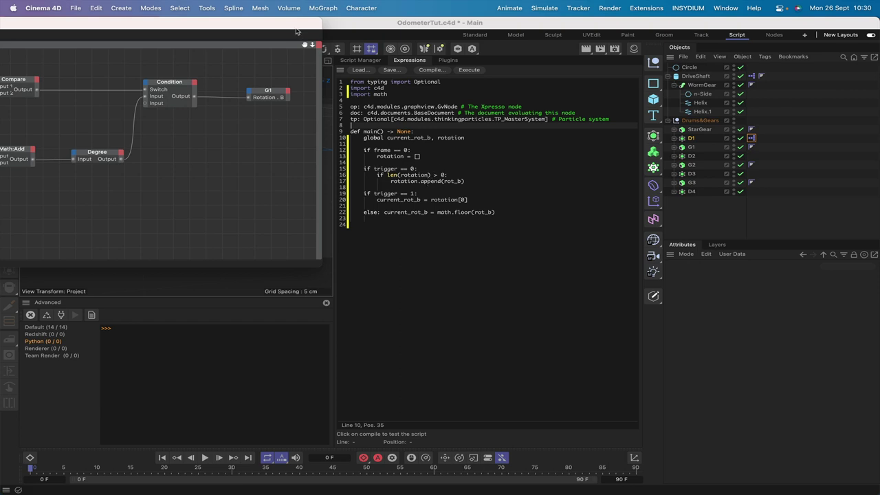
{"action": "double_click", "coordinate": [537, 21]}
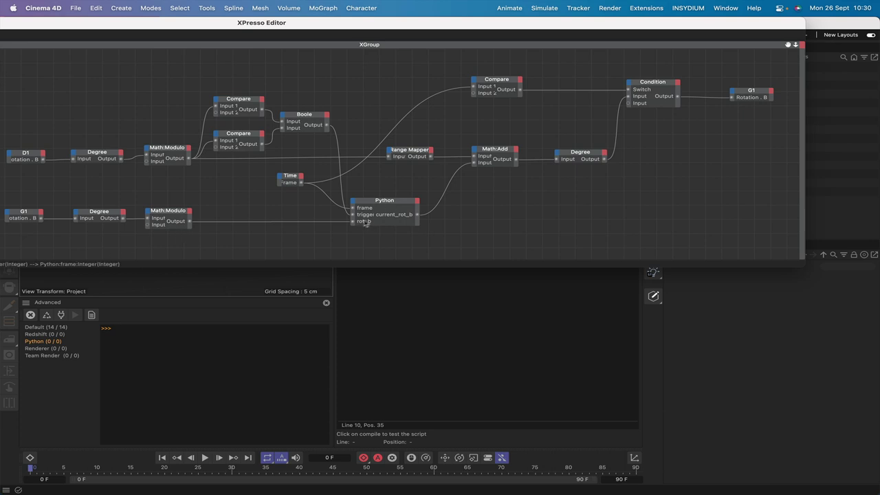
{"action": "left_click_drag", "start_coordinate": [631, 29], "coordinate": [193, 5]}
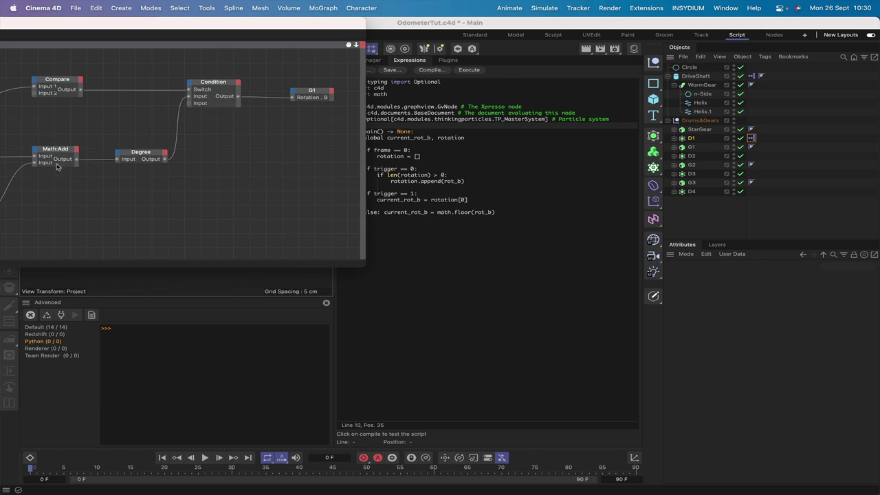
{"action": "double_click", "coordinate": [233, 24]}
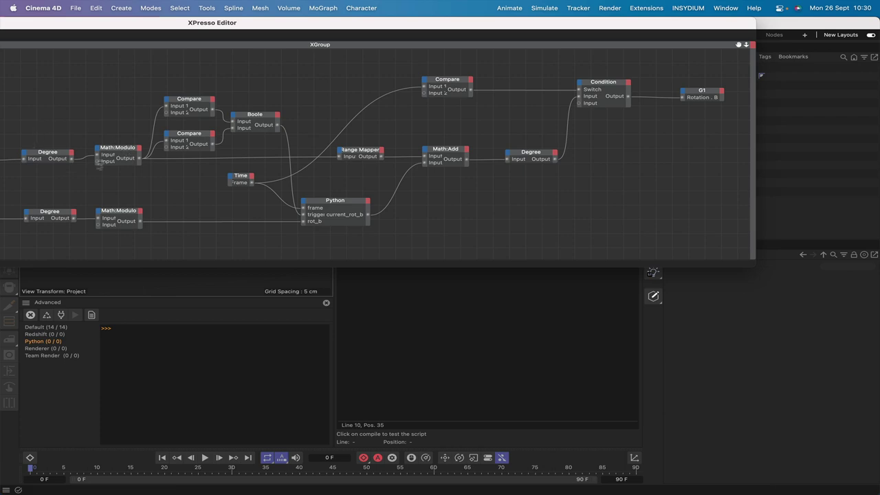
{"action": "left_click_drag", "start_coordinate": [449, 29], "coordinate": [429, 196]}
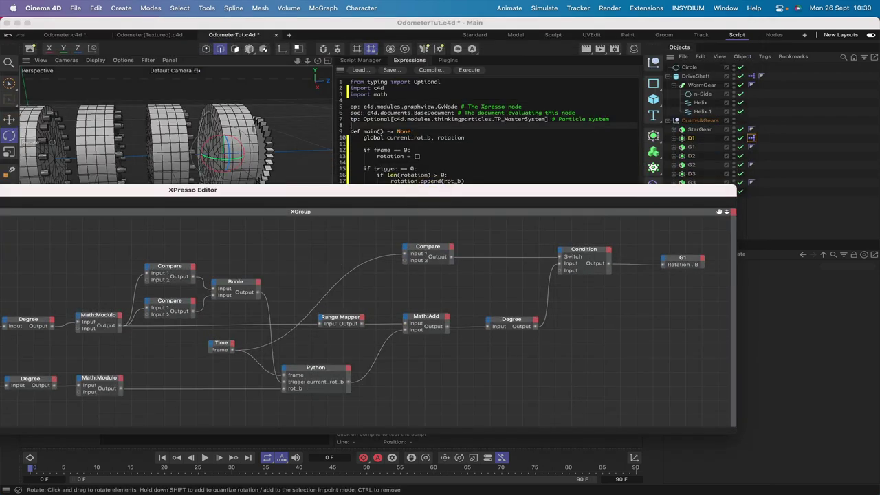
{"action": "left_click_drag", "start_coordinate": [413, 197], "coordinate": [322, 29]}
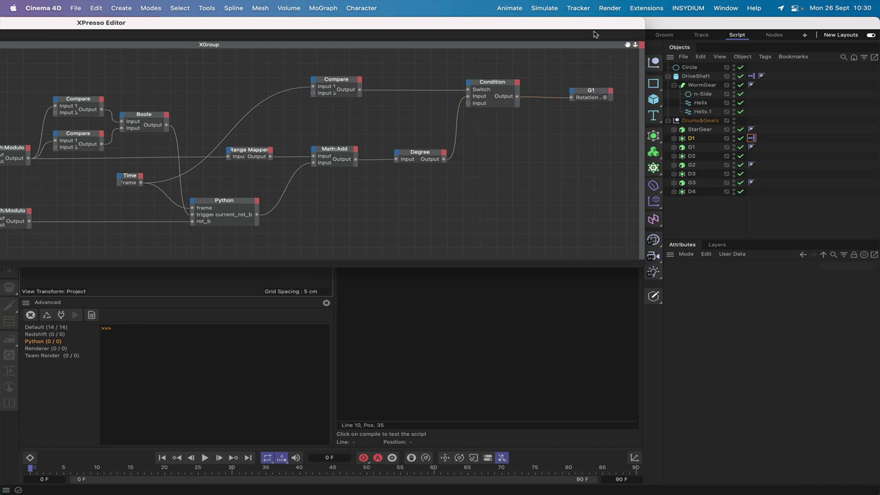
{"action": "left_click_drag", "start_coordinate": [594, 25], "coordinate": [820, 37]}
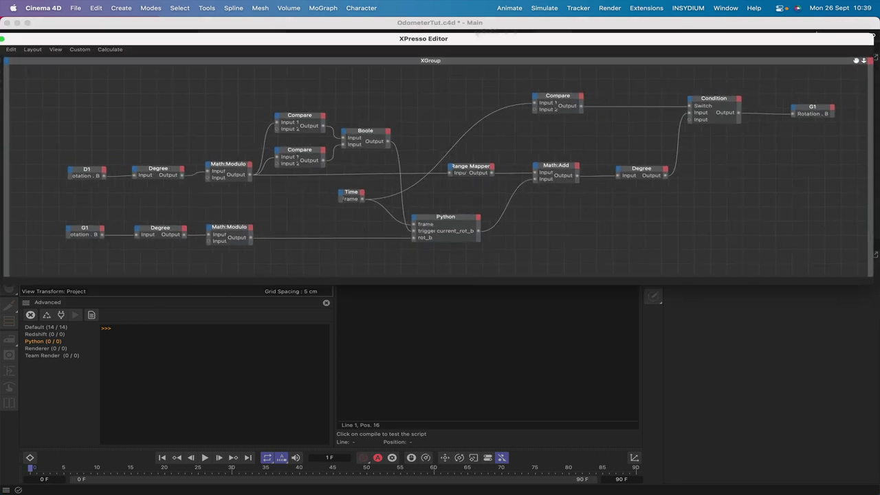
In the Python node's code, insert rotation.clear() under if len(rotation) > 0: and unindent rotation.append(rot_b) one level, closing the XPresso Editor when done.
{"action": "left_click", "coordinate": [464, 221]}
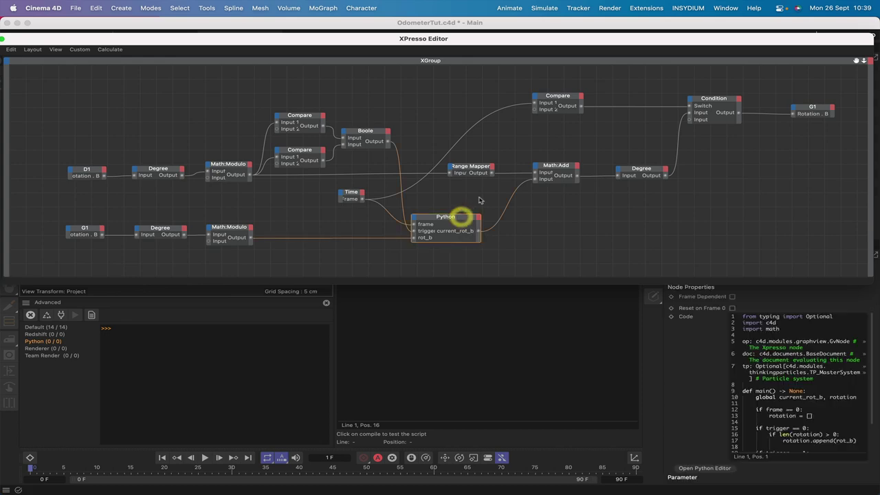
{"action": "left_click", "coordinate": [704, 468]}
{"action": "left_click_drag", "start_coordinate": [143, 43], "coordinate": [170, 236]}
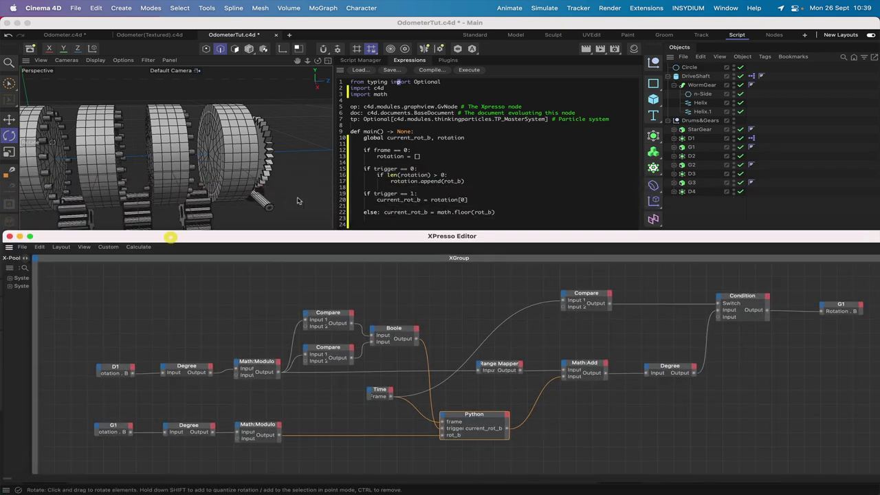
{"action": "left_click", "coordinate": [452, 175]}
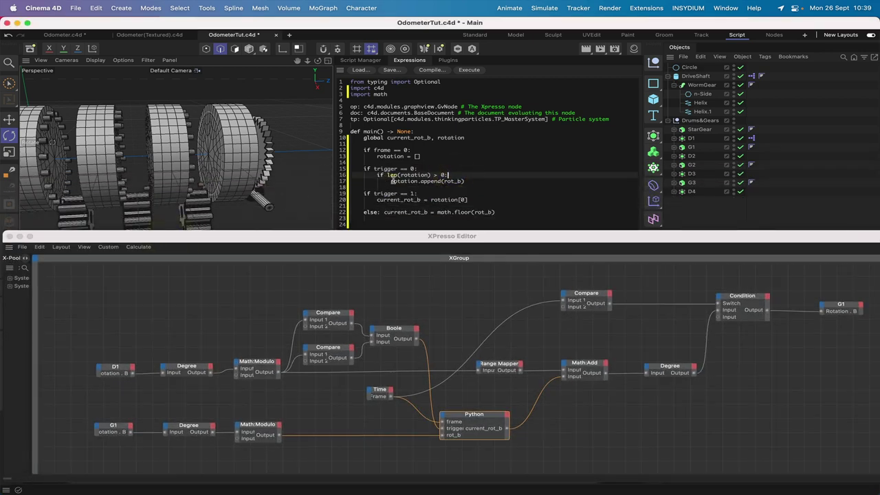
{"action": "key", "text": "Return"}
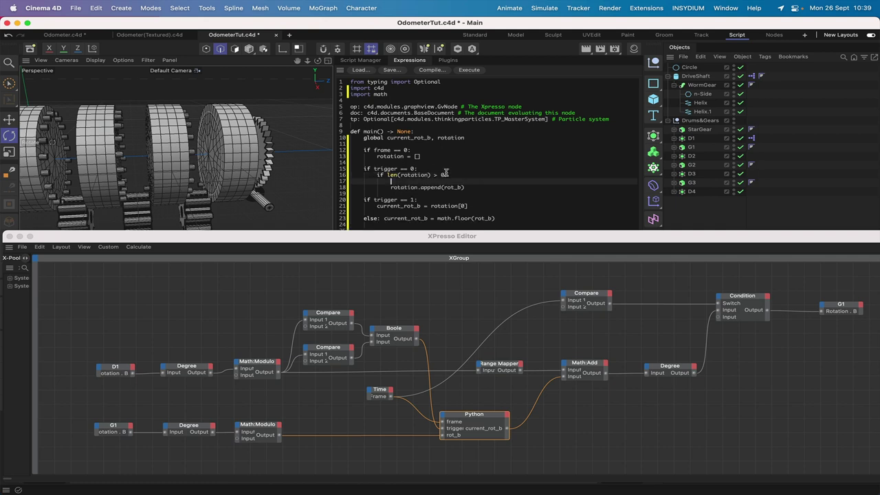
{"action": "type", "text": "rotation.clear("}
{"action": "left_click", "coordinate": [391, 187]}
{"action": "key", "text": "BackSpace"}
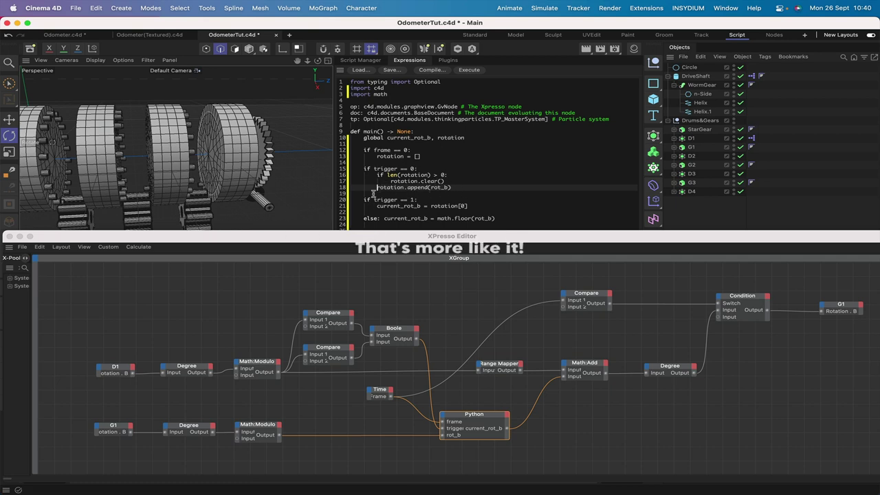
{"action": "left_click_drag", "start_coordinate": [444, 181], "coordinate": [387, 181]}
{"action": "left_click", "coordinate": [470, 182]}
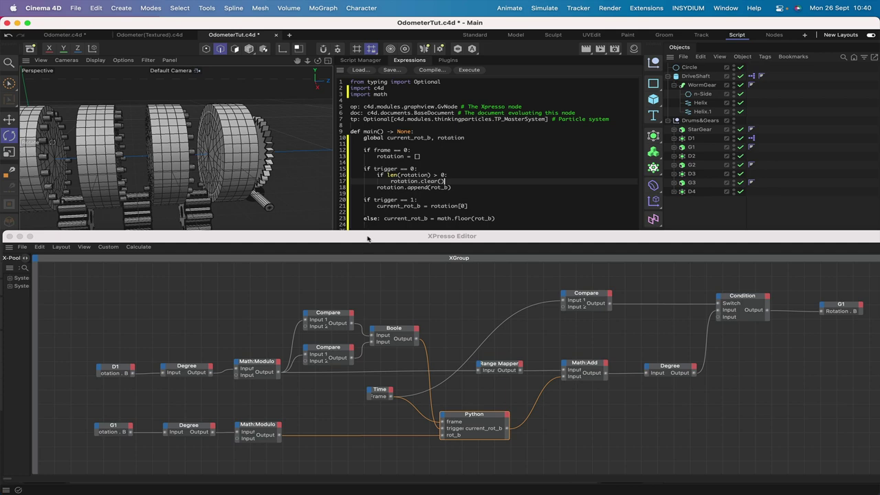
{"action": "left_click_drag", "start_coordinate": [368, 237], "coordinate": [461, 184]}
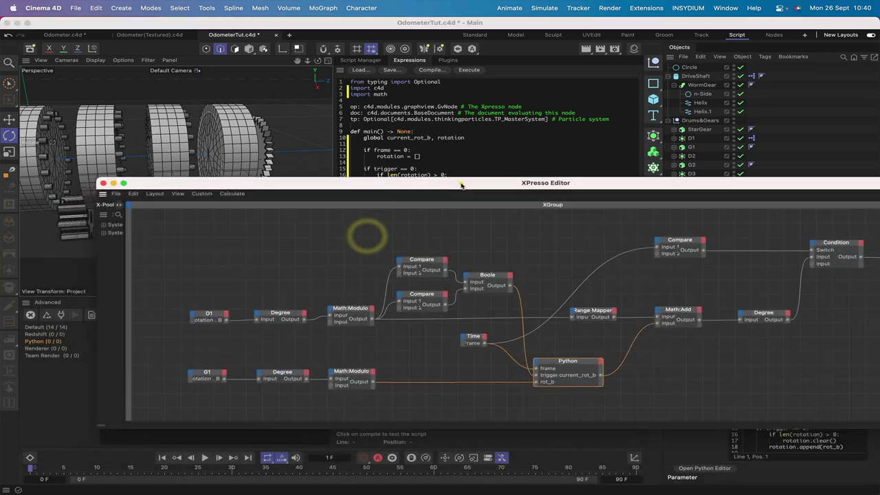
{"action": "left_click", "coordinate": [103, 183]}
Select the DriveShaft object and set the timeline's end frame to 23000.
{"action": "left_click", "coordinate": [693, 77]}
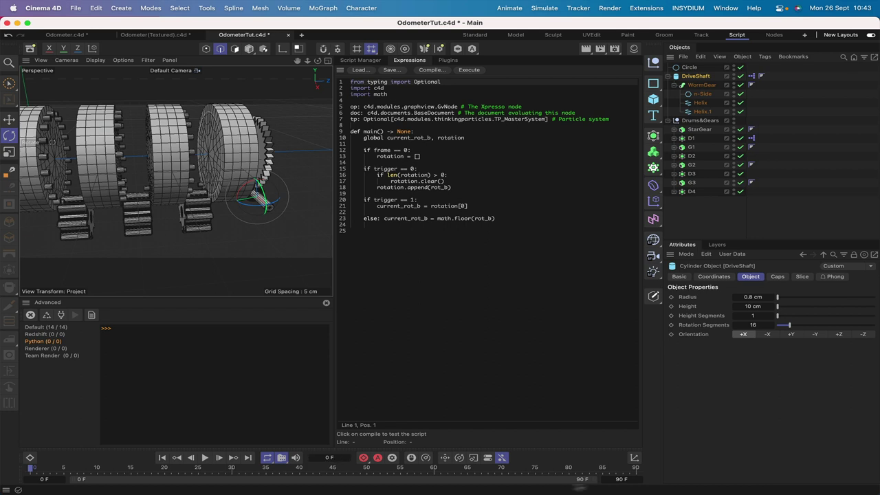
{"action": "left_click", "coordinate": [621, 479]}
{"action": "type", "text": "23"}
{"action": "key", "text": "Return"}
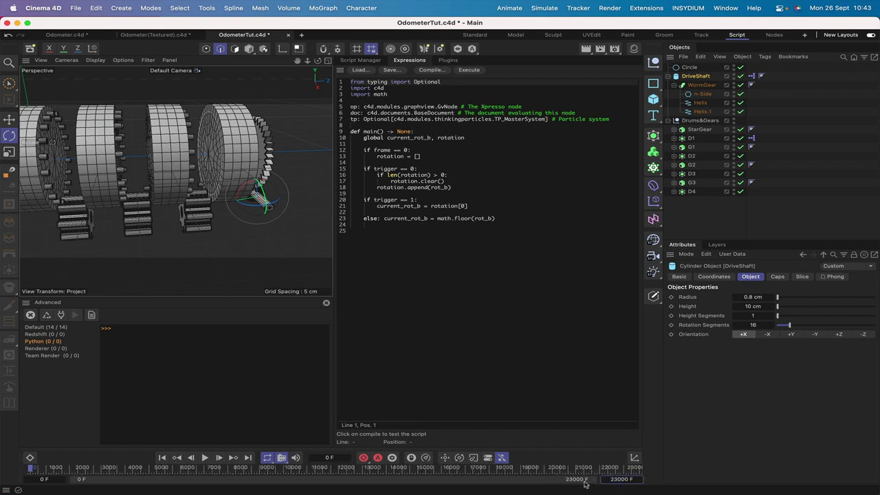
Set DriveShaft's pitch rotation (R.P) to 0° and keyframe it at frame 0.
{"action": "left_click", "coordinate": [719, 277]}
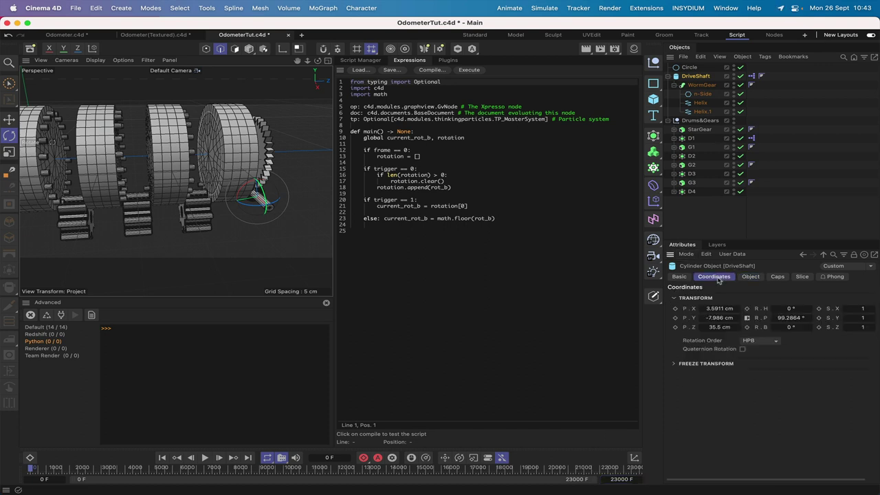
{"action": "left_click", "coordinate": [791, 318]}
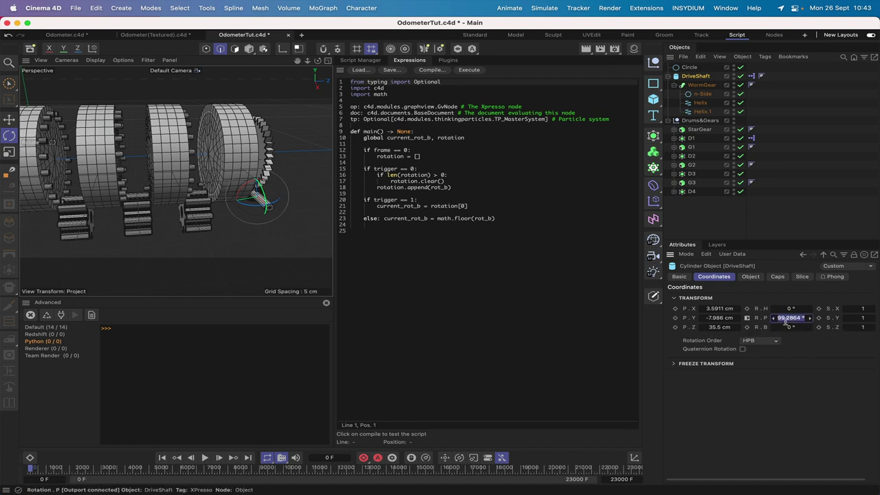
{"action": "type", "text": "0"}
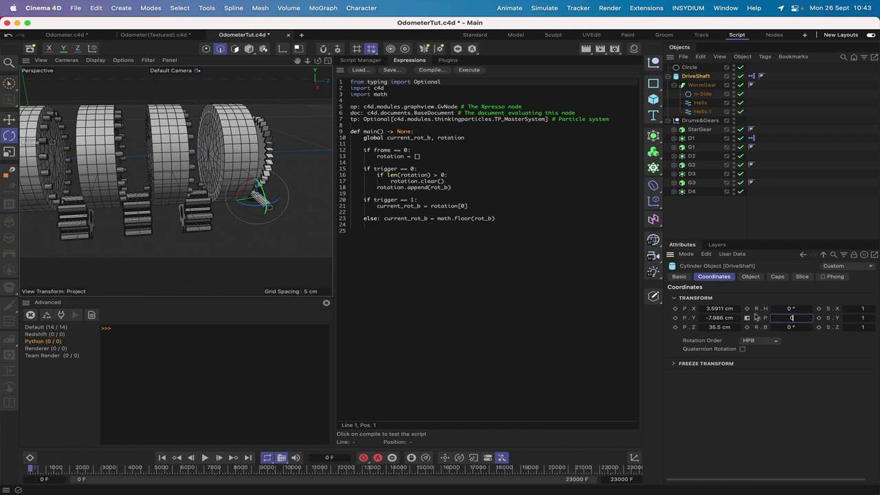
{"action": "key", "text": "Return"}
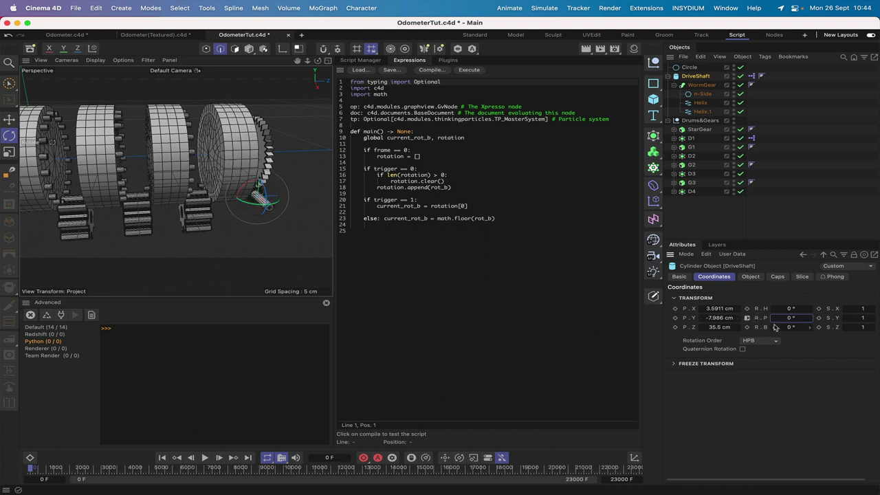
{"action": "left_click", "coordinate": [747, 317]}
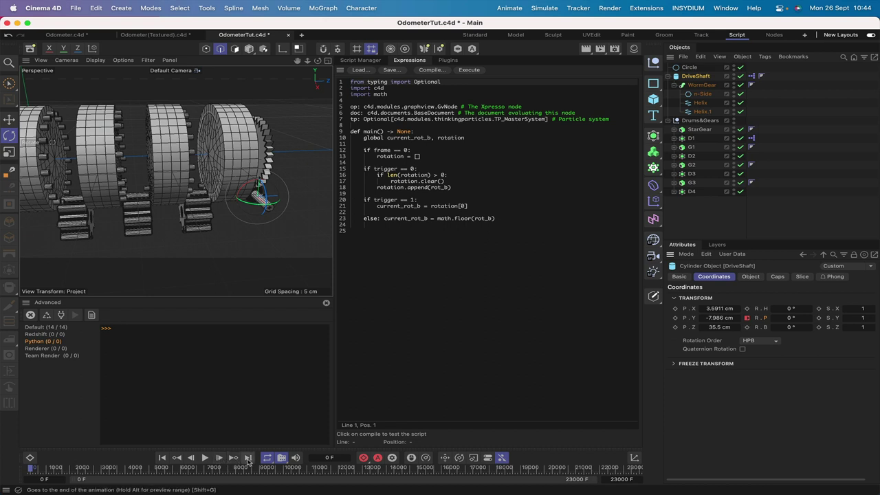
At the last frame, 23000, set DriveShaft's pitch rotation (R.P) to 1658882° and keyframe it.
{"action": "left_click", "coordinate": [234, 458]}
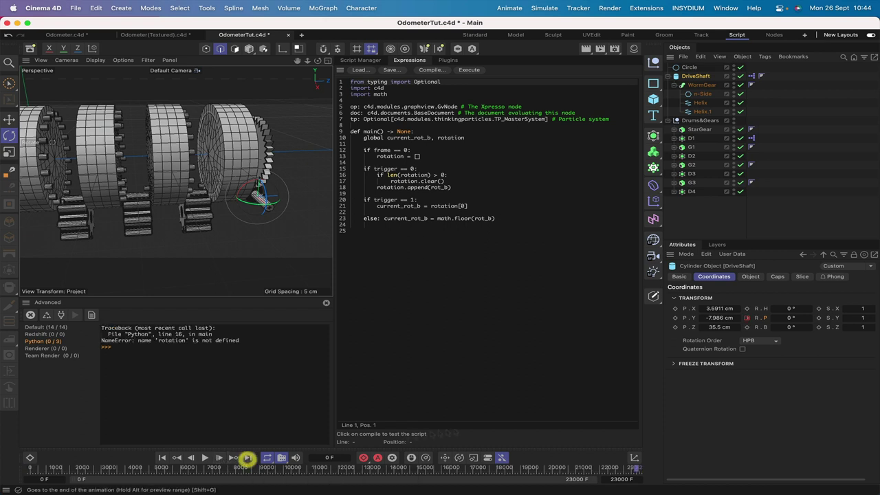
{"action": "left_click", "coordinate": [790, 317]}
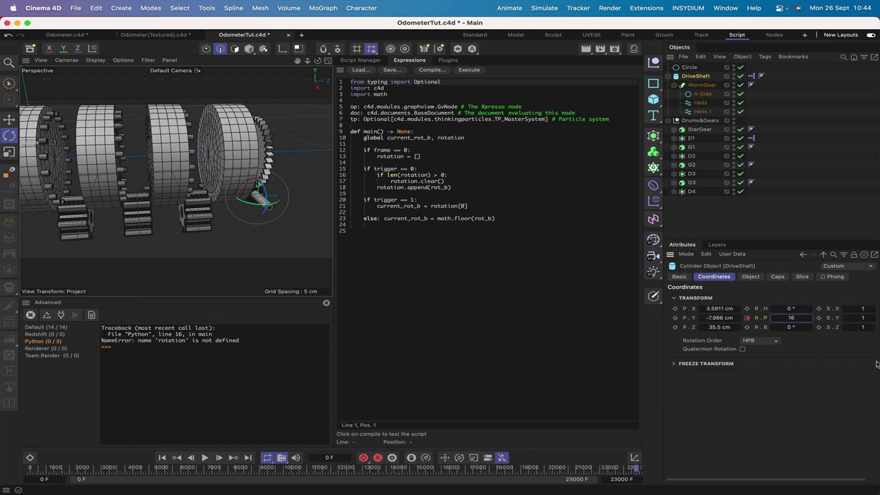
{"action": "type", "text": "1658882"}
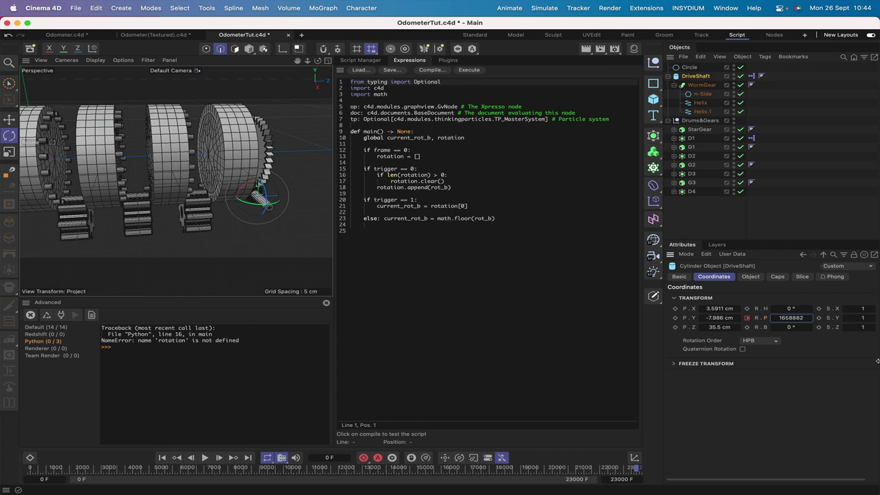
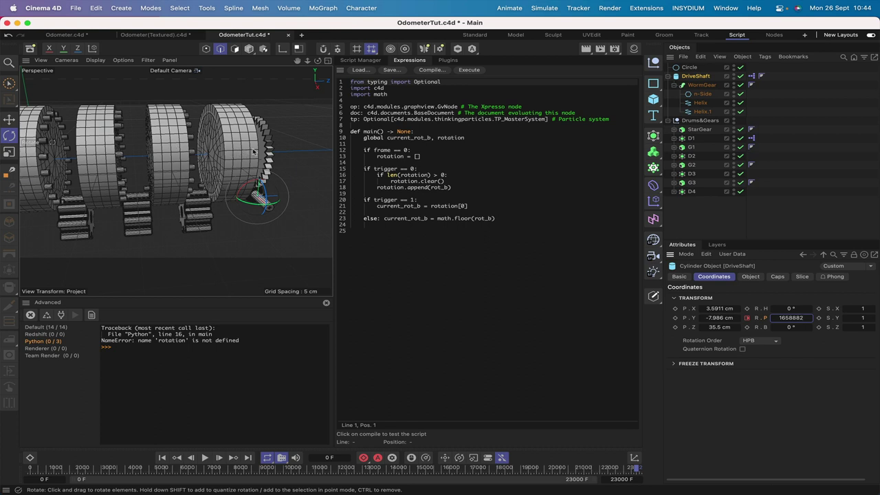
{"action": "left_click_drag", "start_coordinate": [297, 63], "coordinate": [332, 256]}
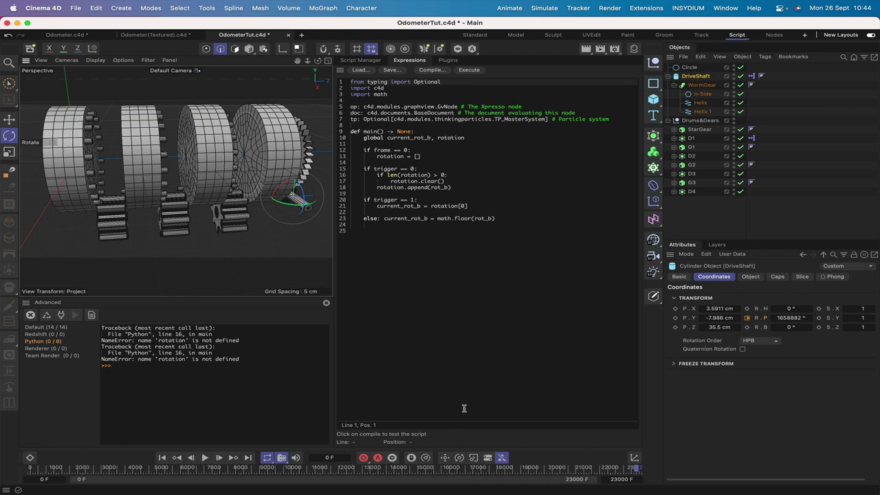
{"action": "left_click", "coordinate": [747, 318]}
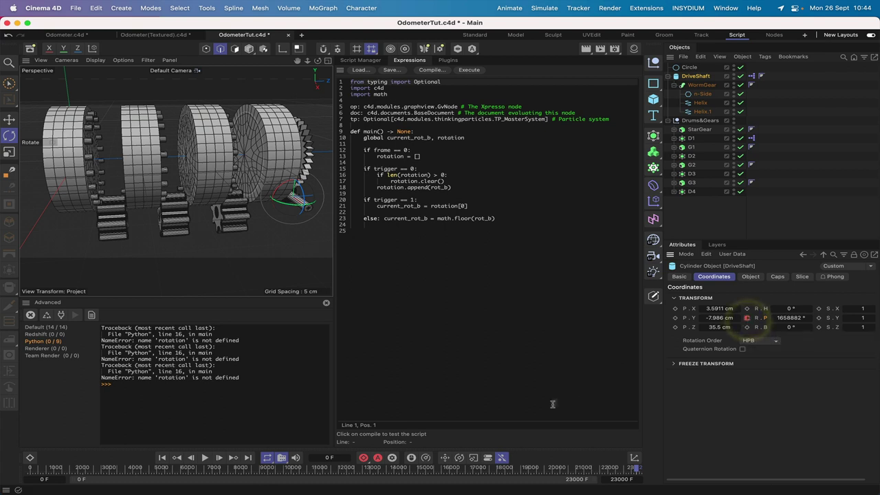
Clear the Python console, check the script for errors by advancing one frame from frame 0, then rewind and clear the console again.
{"action": "left_click", "coordinate": [326, 302]}
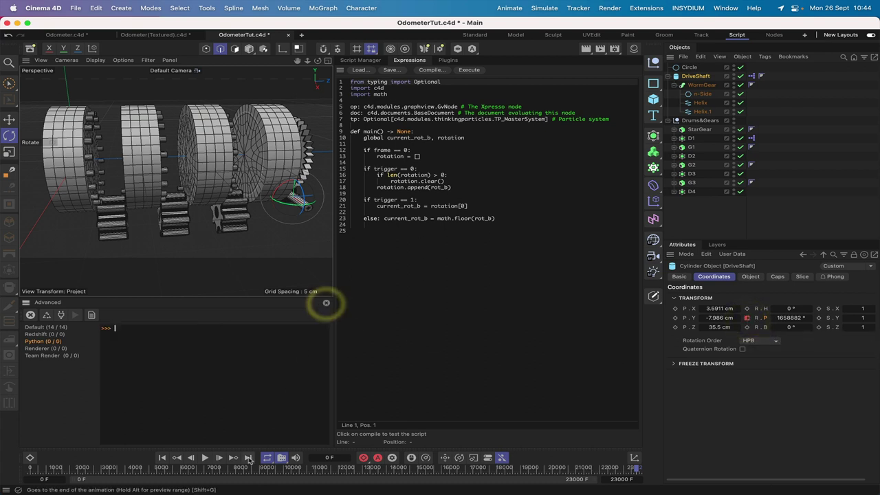
{"action": "left_click", "coordinate": [162, 457]}
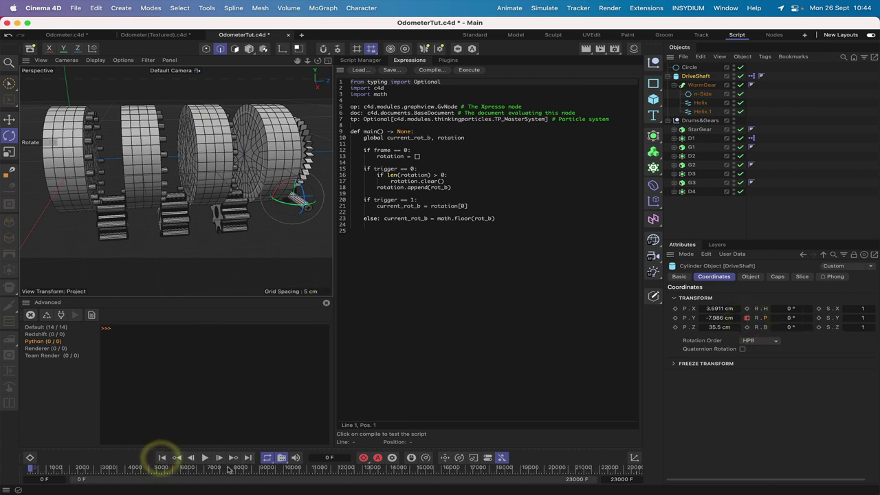
{"action": "left_click", "coordinate": [218, 458]}
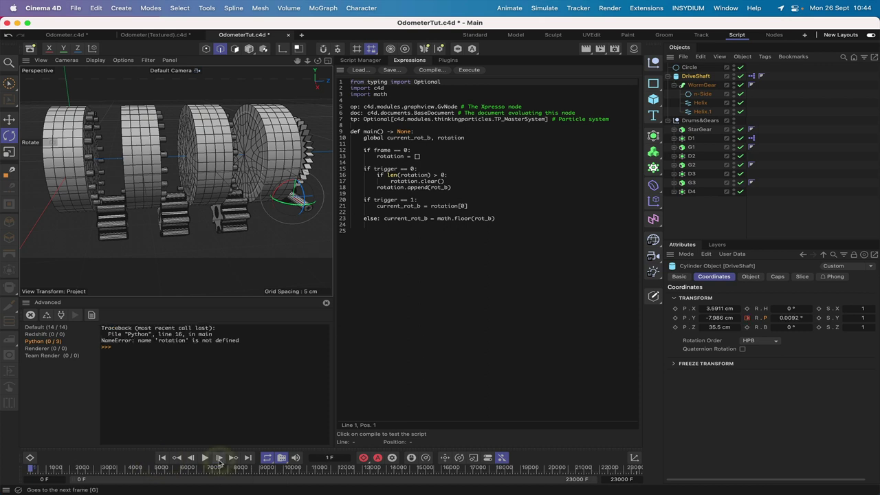
{"action": "left_click", "coordinate": [162, 457]}
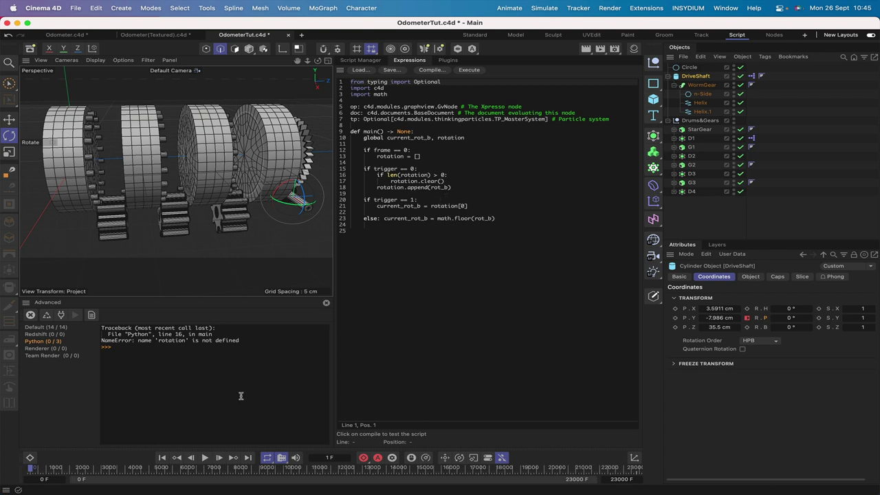
{"action": "left_click", "coordinate": [326, 303]}
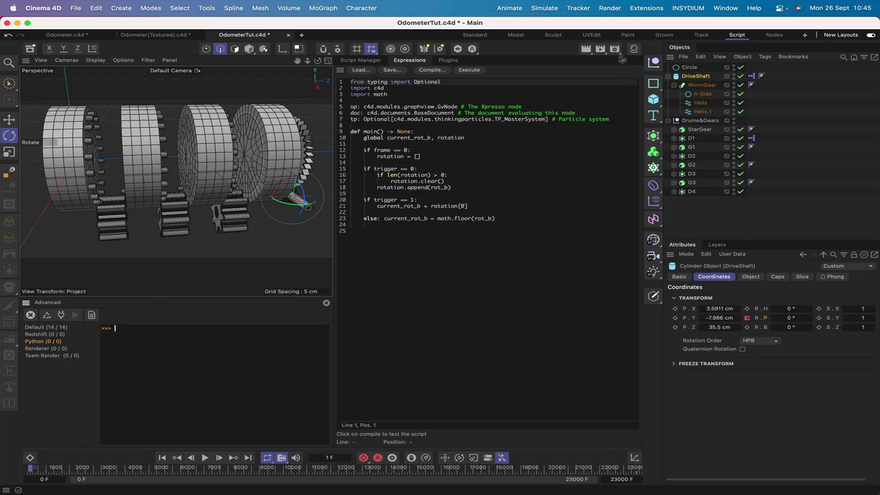
Switch to the Standard layout, play the animation briefly to check the drive shaft's motion, and return to frame 0.
{"action": "left_click", "coordinate": [482, 36]}
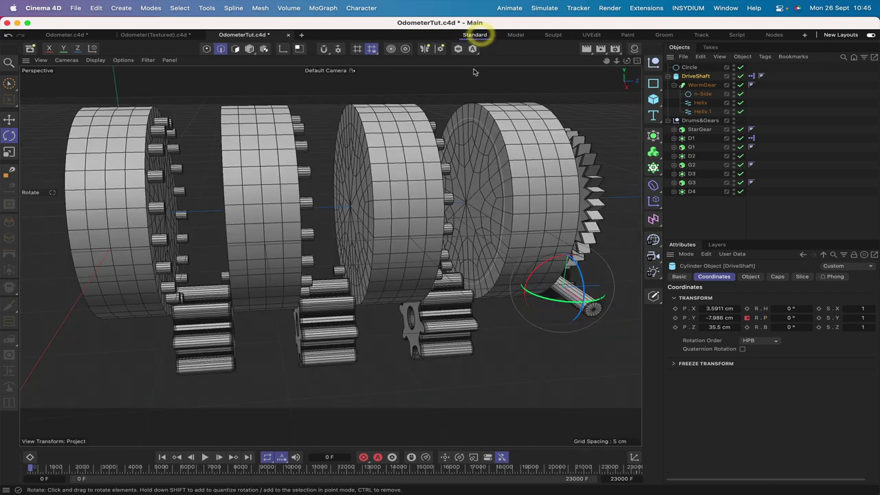
{"action": "left_click_drag", "start_coordinate": [607, 63], "coordinate": [583, 56]}
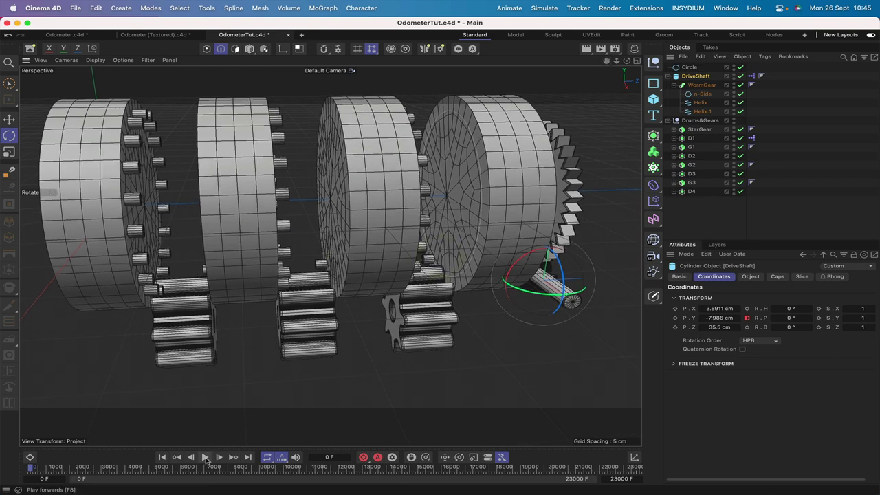
{"action": "left_click", "coordinate": [205, 457]}
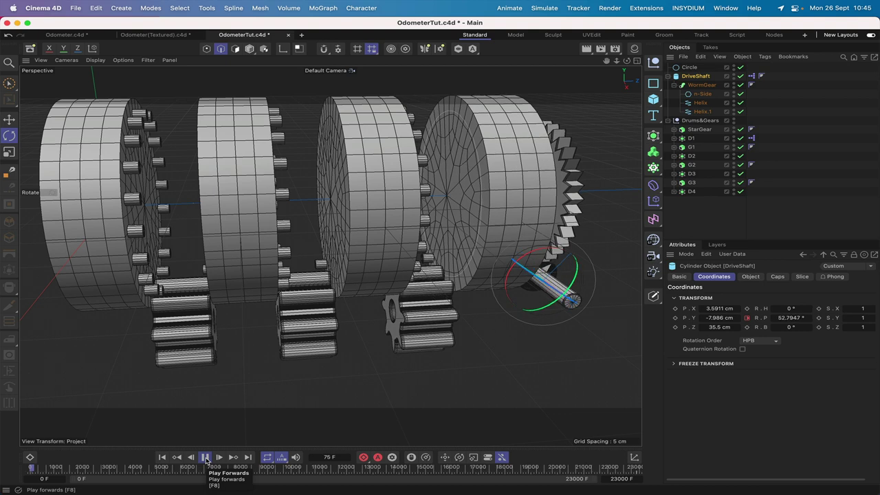
{"action": "left_click", "coordinate": [205, 457]}
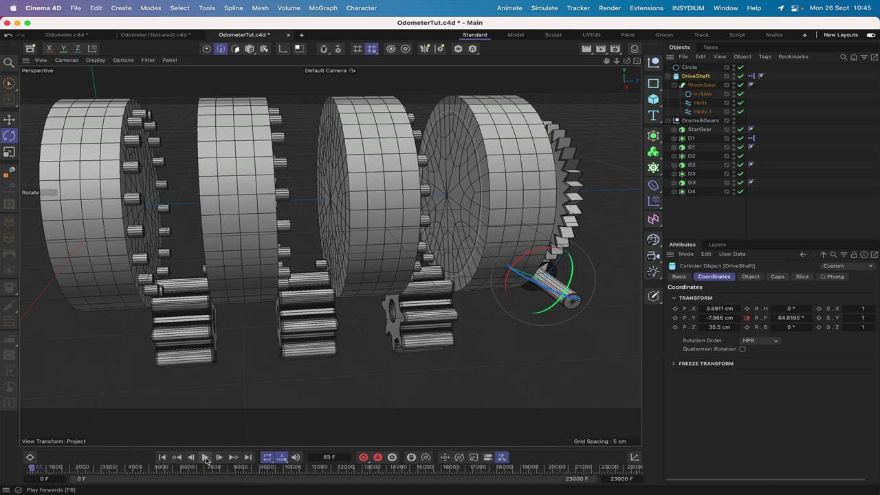
{"action": "left_click", "coordinate": [161, 457]}
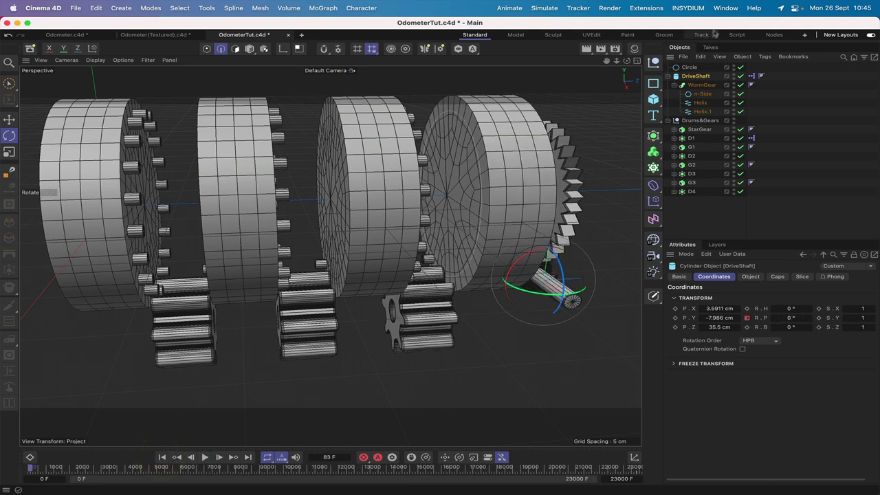
In the F-Curve timeline, frame DriveShaft's whole rotation curve and make its interpolation linear, closing the timeline when done.
{"action": "left_click", "coordinate": [725, 9]}
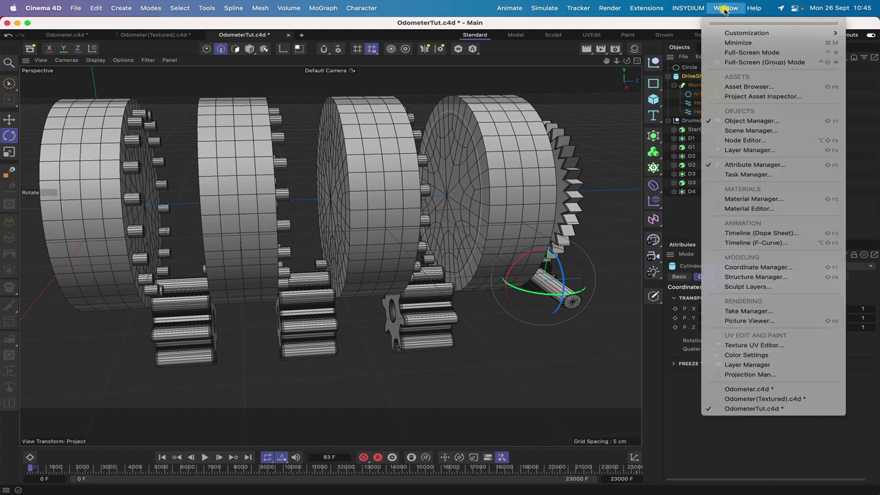
{"action": "left_click", "coordinate": [746, 244]}
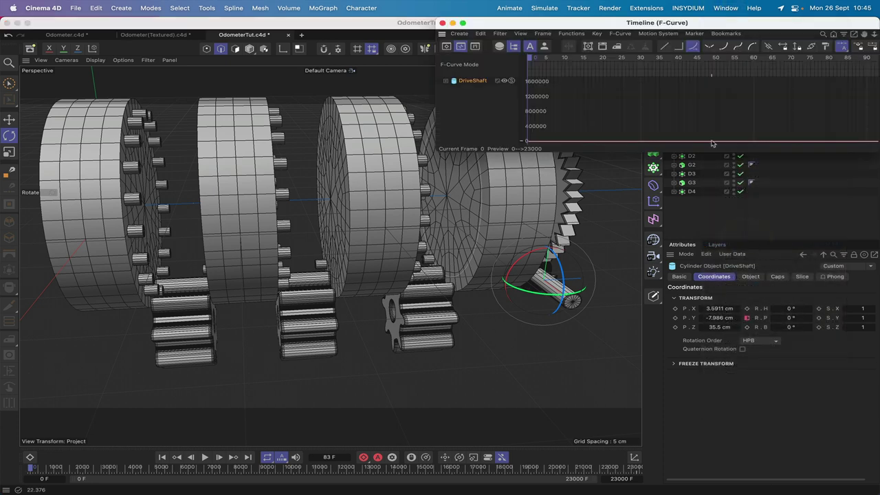
{"action": "left_click_drag", "start_coordinate": [757, 26], "coordinate": [481, 73]}
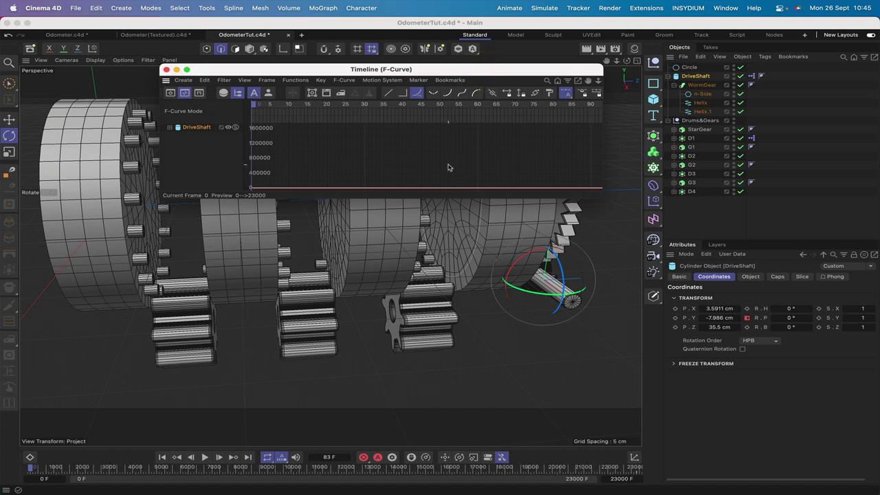
{"action": "left_click", "coordinate": [268, 81]}
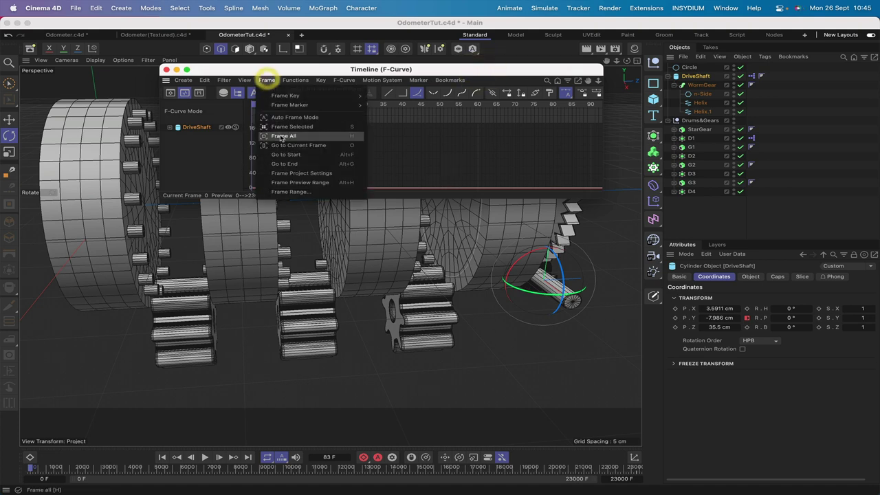
{"action": "left_click", "coordinate": [281, 135]}
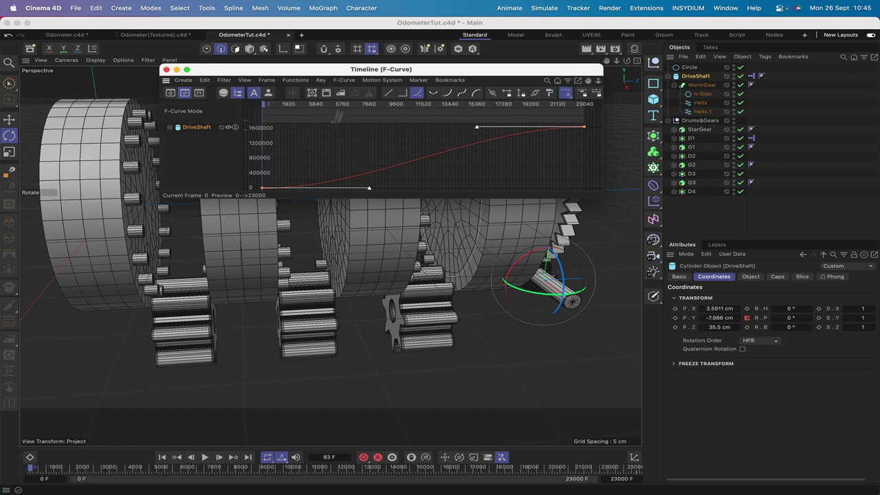
{"action": "left_click", "coordinate": [389, 94]}
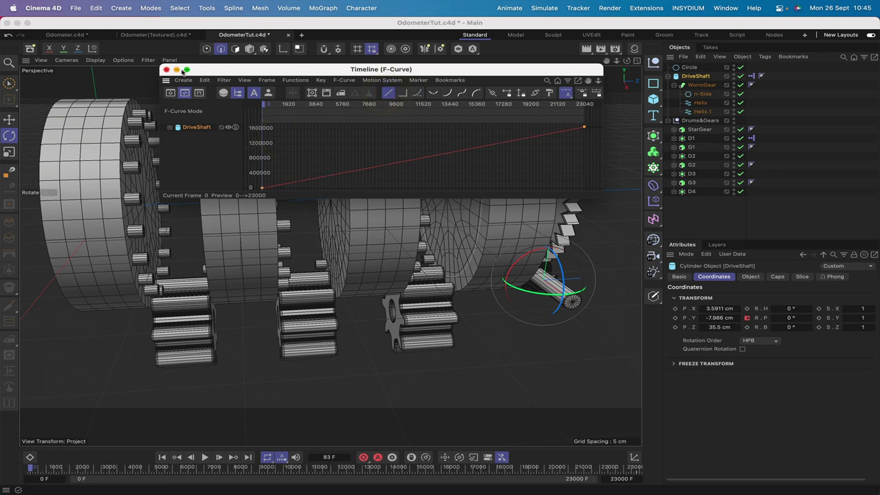
{"action": "left_click", "coordinate": [165, 70]}
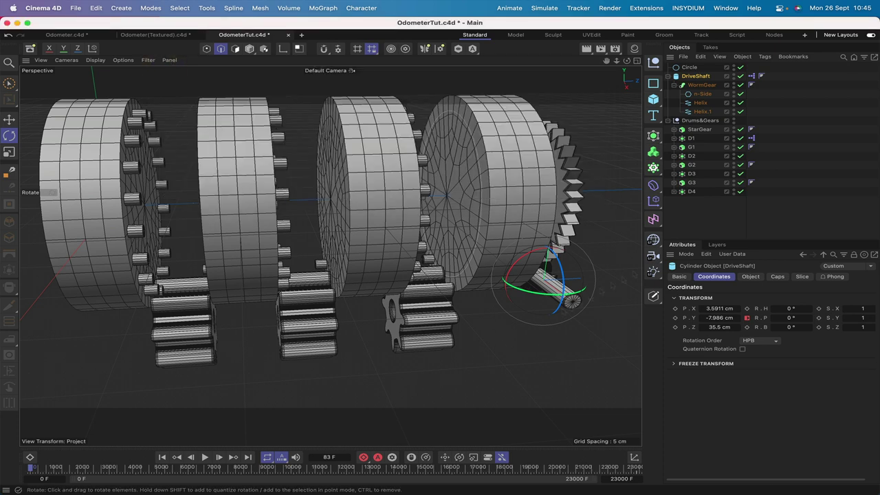
Deselect all objects, play the start of the animation to check the constant rotation, and rewind to frame 0.
{"action": "left_click", "coordinate": [703, 205]}
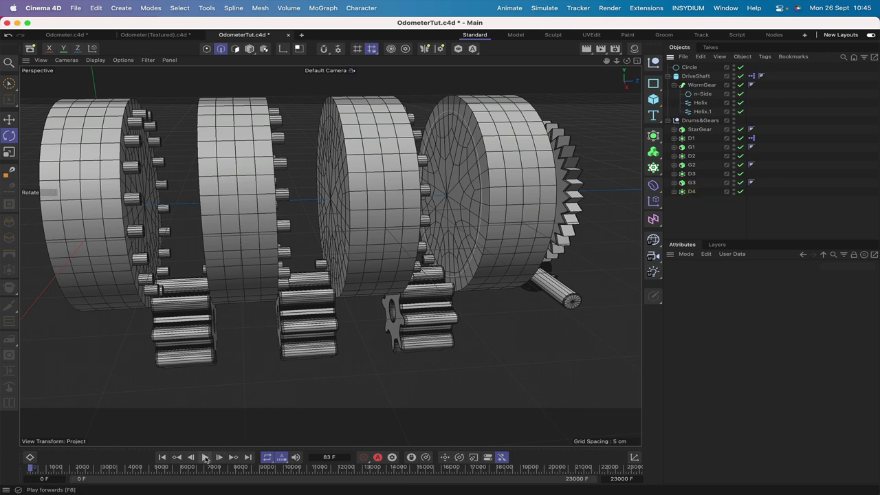
{"action": "left_click", "coordinate": [205, 457]}
{"action": "left_click", "coordinate": [205, 457]}
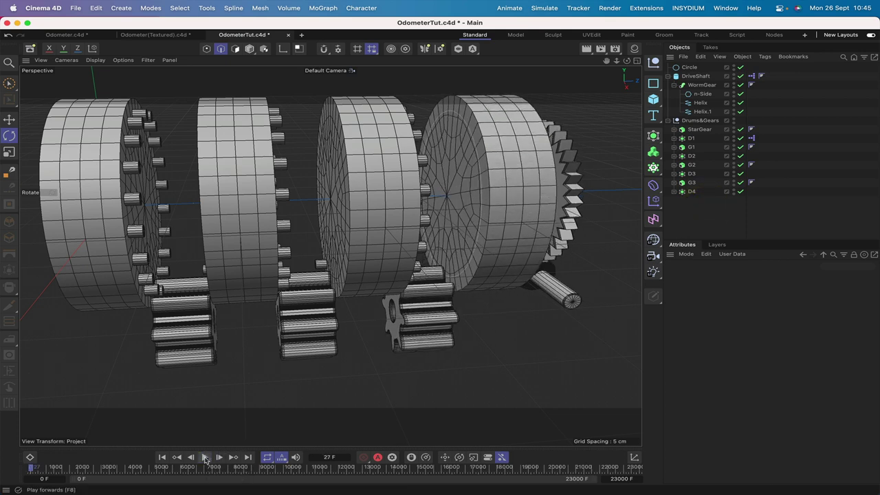
{"action": "left_click", "coordinate": [162, 457]}
{"action": "left_click", "coordinate": [205, 457]}
{"action": "left_click", "coordinate": [163, 457]}
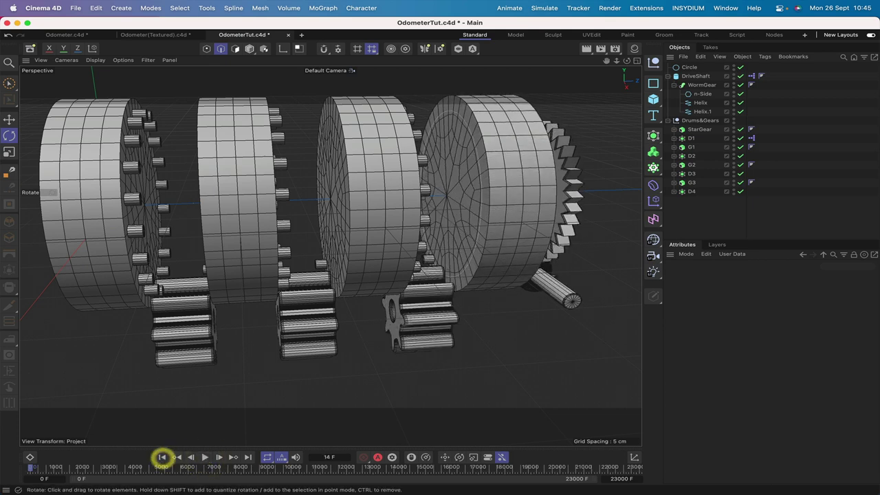
Open D1's XPresso network, enlarge the editor to show all nodes, and select the Range Mapper node to view its parameters.
{"action": "double_click", "coordinate": [752, 140]}
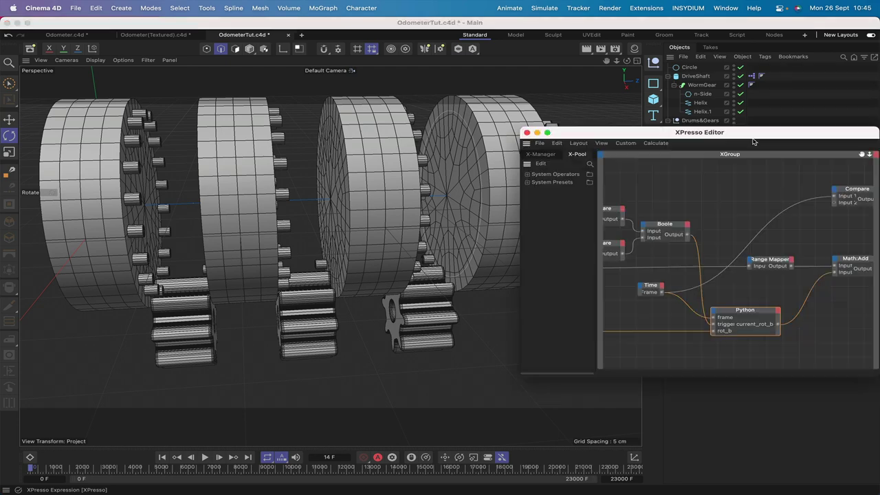
{"action": "left_click_drag", "start_coordinate": [790, 132], "coordinate": [271, 10]}
{"action": "left_click_drag", "start_coordinate": [357, 261], "coordinate": [877, 298]}
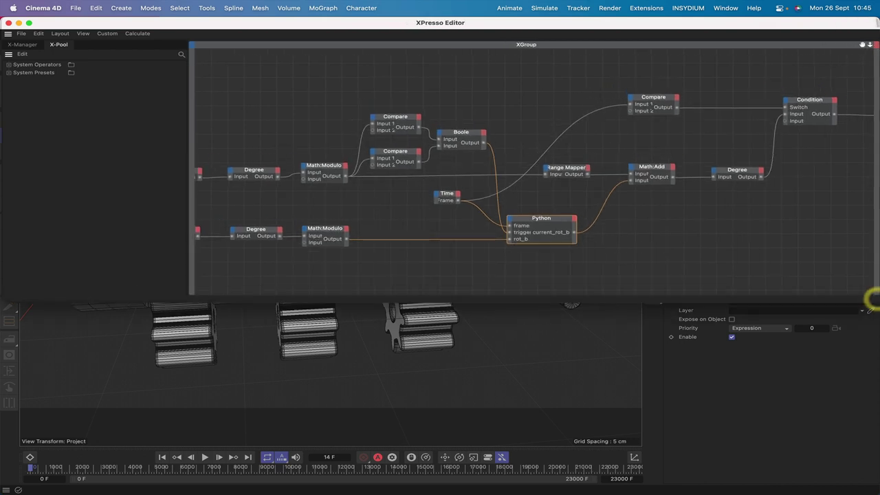
{"action": "left_click_drag", "start_coordinate": [863, 45], "coordinate": [865, 47]}
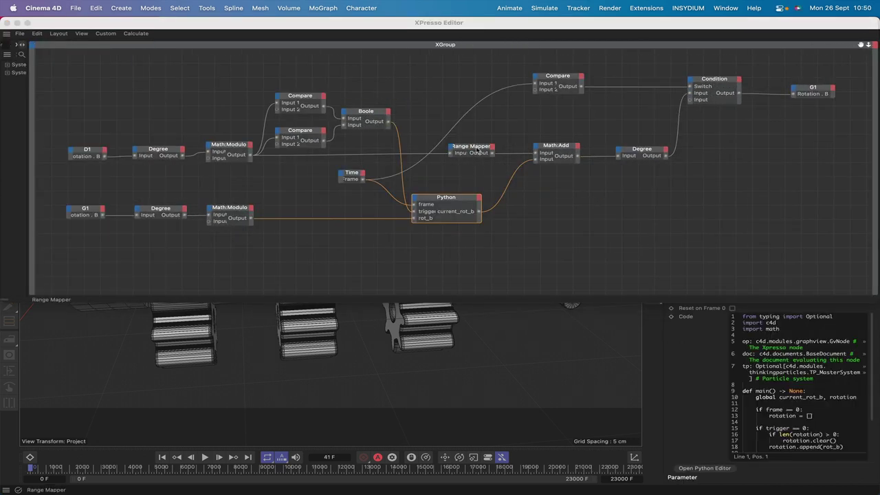
{"action": "left_click", "coordinate": [478, 150]}
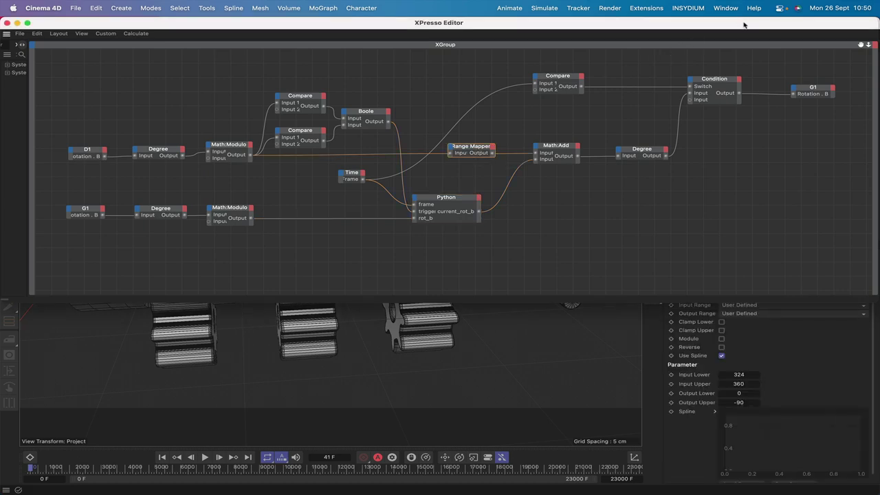
Enable Clamp Lower and Clamp Upper on the Range Mapper node, moving the XPresso editor aside to uncover the gears.
{"action": "left_click_drag", "start_coordinate": [744, 26], "coordinate": [272, 11]}
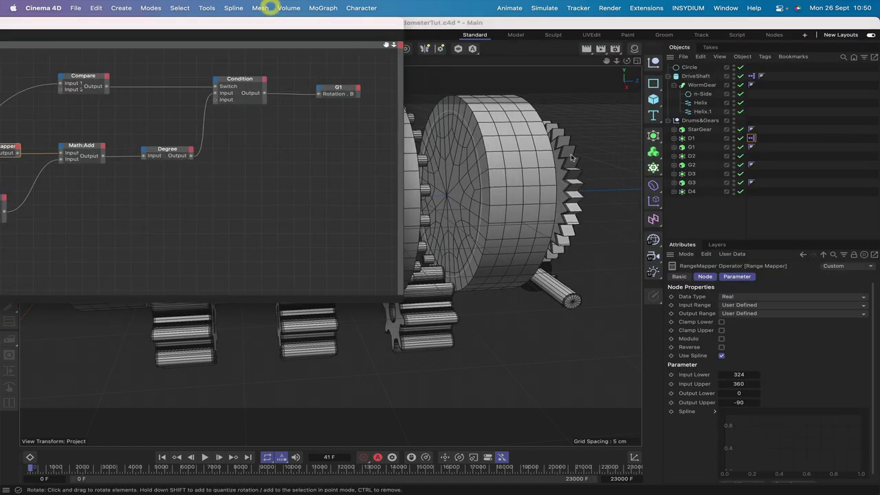
{"action": "left_click", "coordinate": [722, 322]}
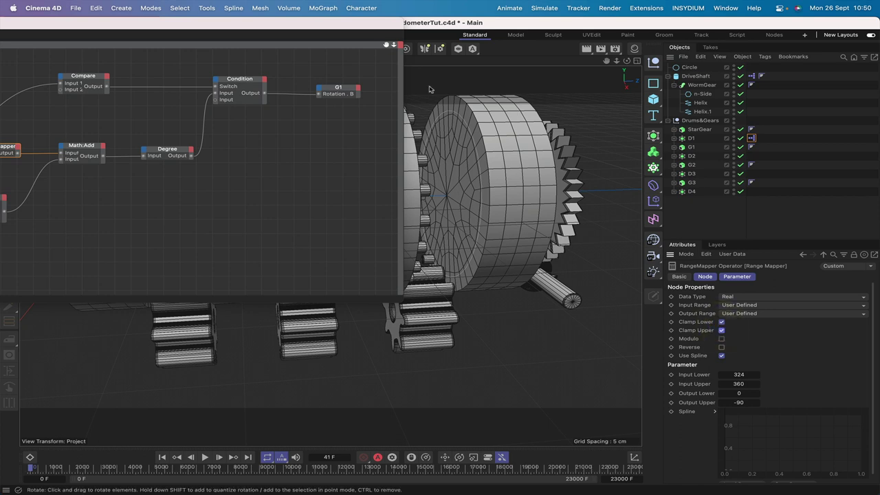
{"action": "left_click_drag", "start_coordinate": [379, 22], "coordinate": [182, 19]}
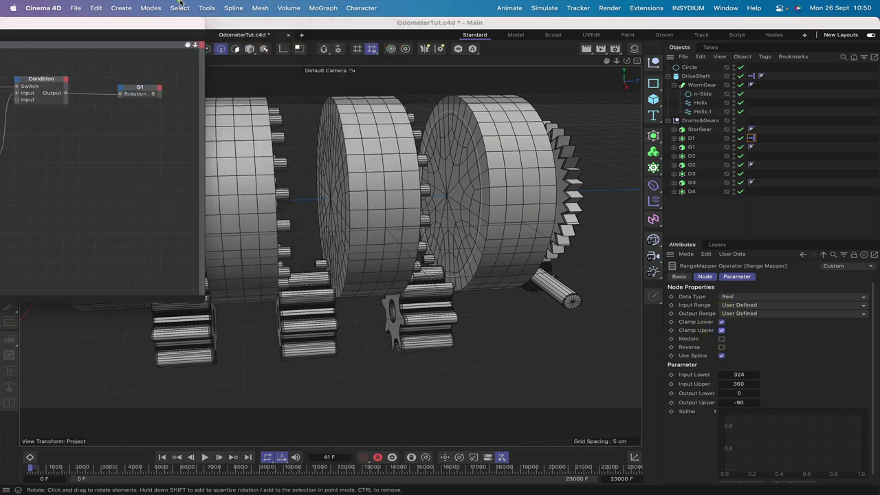
Play the animation, then advance frame by frame from 160 to 183 to examine how D1 engages G1, and rewind.
{"action": "left_click", "coordinate": [204, 457]}
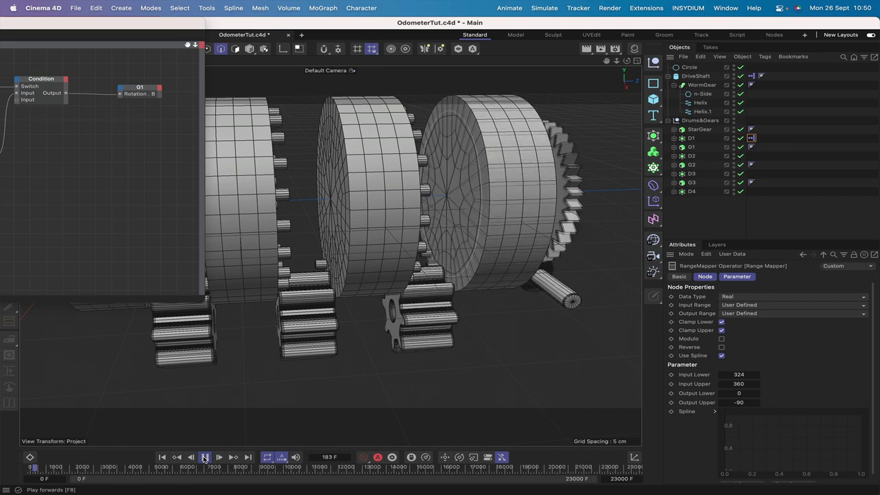
{"action": "left_click", "coordinate": [162, 457]}
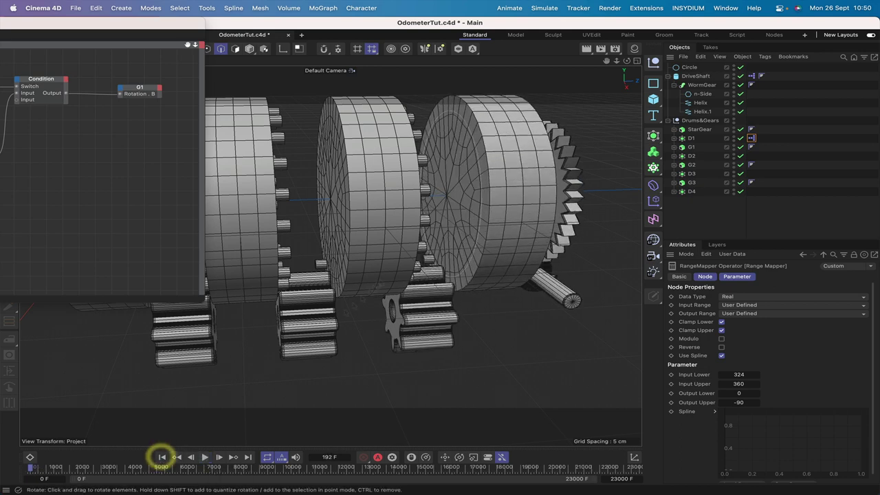
{"action": "left_click_drag", "start_coordinate": [627, 60], "coordinate": [329, 256]}
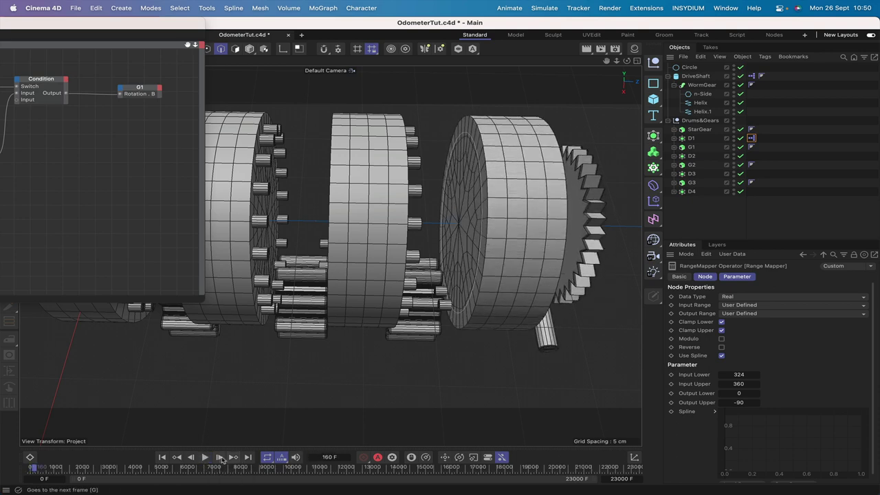
{"action": "left_click", "coordinate": [220, 457]}
{"action": "left_click", "coordinate": [220, 457]}
{"action": "left_click", "coordinate": [220, 458]}
{"action": "left_click", "coordinate": [220, 457]}
{"action": "left_click", "coordinate": [220, 457]}
{"action": "left_click", "coordinate": [220, 457]}
{"action": "left_click", "coordinate": [220, 457]}
{"action": "left_click", "coordinate": [220, 457]}
{"action": "left_click", "coordinate": [220, 457]}
{"action": "left_click", "coordinate": [220, 457]}
{"action": "left_click", "coordinate": [220, 457]}
{"action": "left_click", "coordinate": [220, 457]}
{"action": "left_click", "coordinate": [220, 457]}
{"action": "left_click", "coordinate": [220, 457]}
{"action": "left_click", "coordinate": [220, 457]}
{"action": "left_click", "coordinate": [220, 457]}
{"action": "left_click", "coordinate": [220, 457]}
{"action": "left_click", "coordinate": [220, 457]}
{"action": "left_click", "coordinate": [220, 457]}
{"action": "left_click", "coordinate": [220, 457]}
{"action": "left_click", "coordinate": [162, 457]}
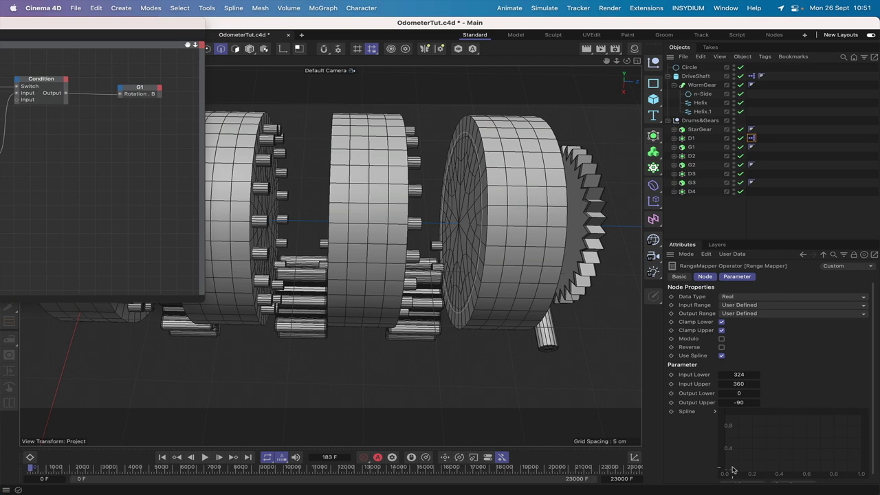
Adjust the Range Mapper spline's easing by editing the start point's right tangent X and setting the end point's left tangent X to -0.26.
{"action": "scroll", "coordinate": [733, 471], "scroll_direction": "down", "scroll_amount": 1}
{"action": "left_click_drag", "start_coordinate": [731, 465], "coordinate": [867, 409]}
{"action": "mouse_move", "coordinate": [733, 460]}
{"action": "left_mouse_down"}
{"action": "mouse_move", "coordinate": [721, 468]}
{"action": "mouse_move", "coordinate": [732, 463]}
{"action": "left_mouse_up"}
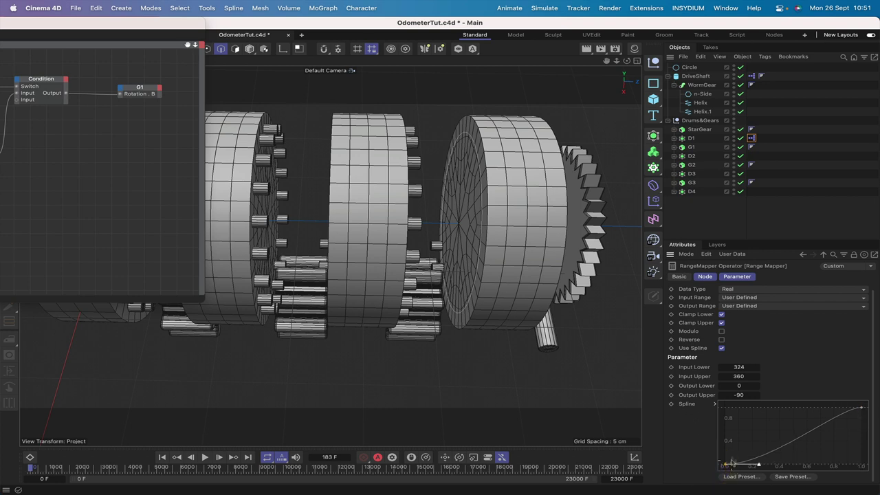
{"action": "scroll", "coordinate": [790, 364], "scroll_direction": "down", "scroll_amount": 1}
{"action": "left_click", "coordinate": [714, 404]}
{"action": "scroll", "coordinate": [743, 385], "scroll_direction": "down", "scroll_amount": 3}
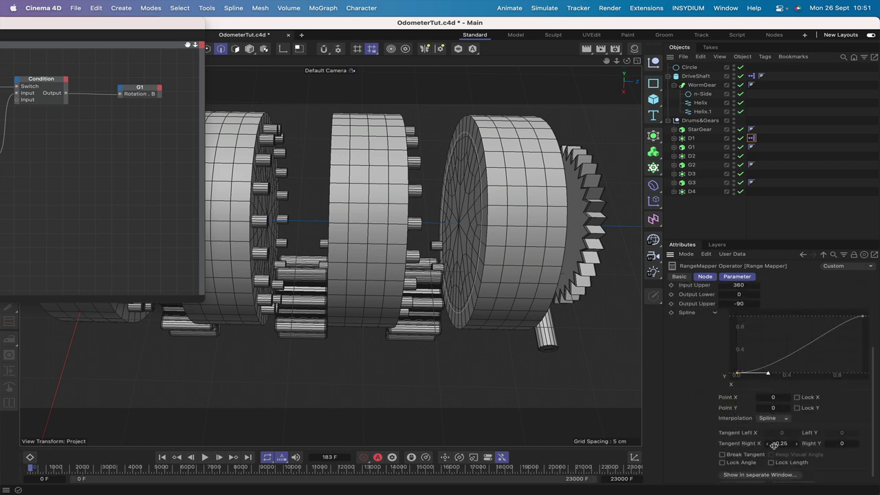
{"action": "type", "text": "0.2"}
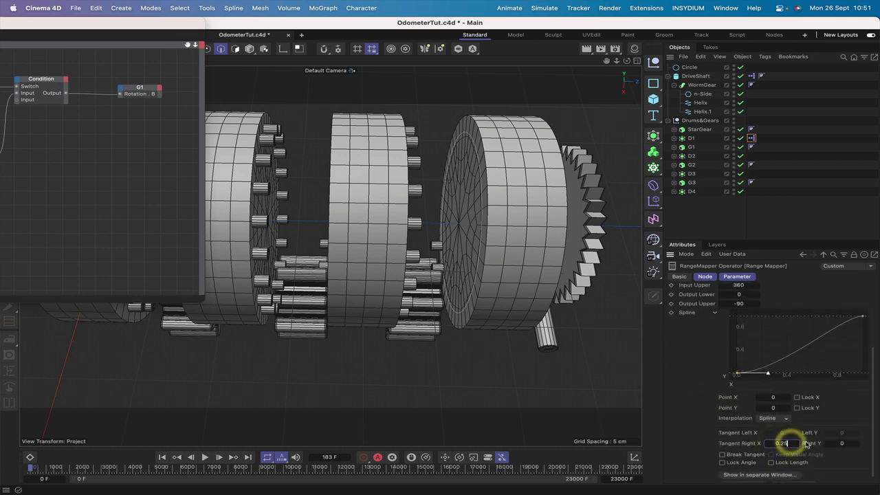
{"action": "left_click", "coordinate": [864, 318]}
{"action": "left_click", "coordinate": [787, 433]}
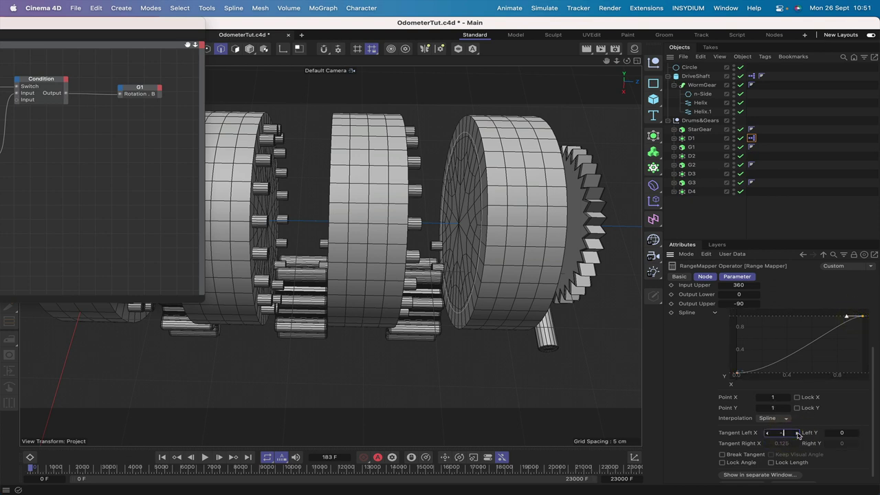
{"action": "key", "text": "Return"}
Play the animation to about frame 201 and inspect the drums and gears from different angles.
{"action": "left_click_drag", "start_coordinate": [627, 61], "coordinate": [591, 69]}
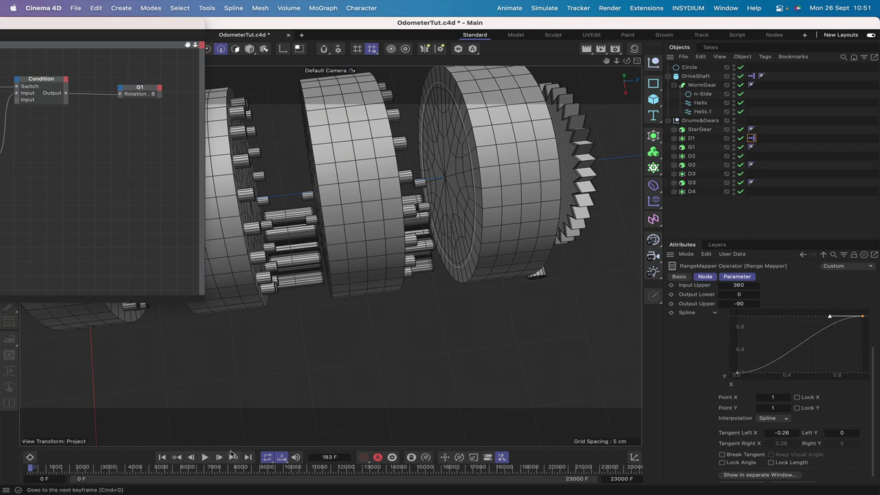
{"action": "left_click", "coordinate": [204, 457]}
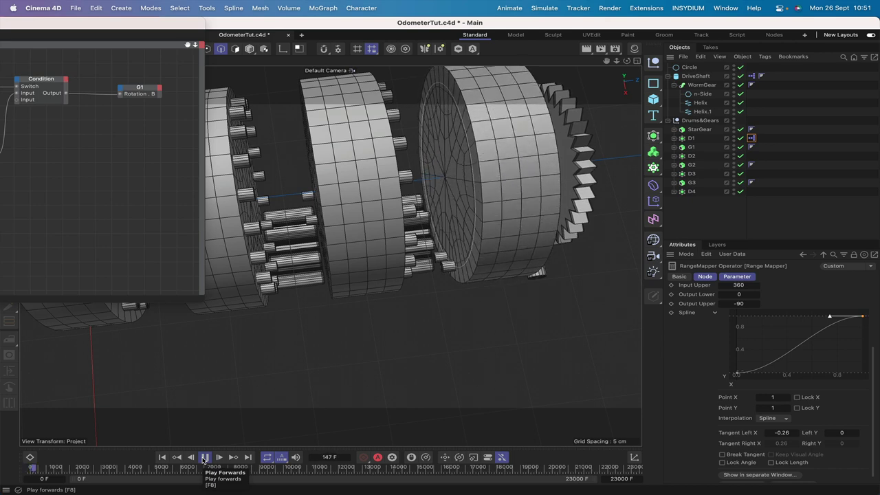
{"action": "left_click", "coordinate": [205, 457]}
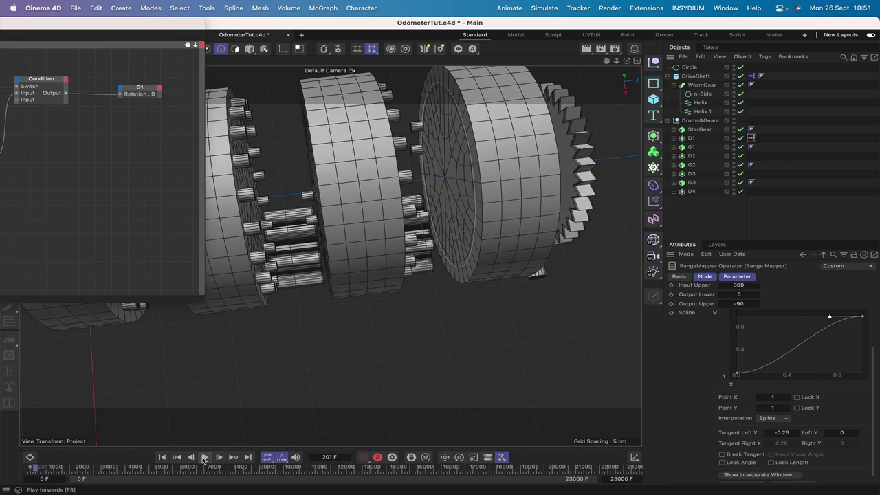
{"action": "left_click_drag", "start_coordinate": [626, 61], "coordinate": [600, 84]}
{"action": "left_click_drag", "start_coordinate": [330, 255], "coordinate": [430, 331]}
{"action": "left_click_drag", "start_coordinate": [626, 61], "coordinate": [611, 71]}
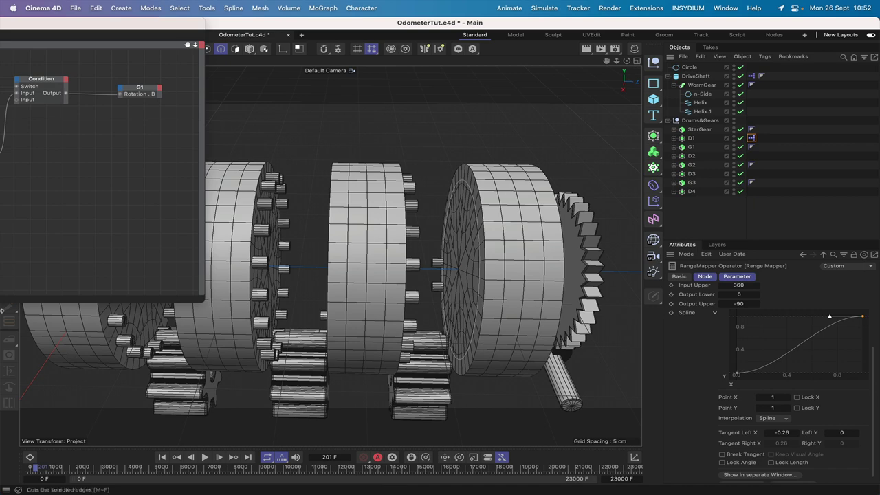
Select the yellow Python node in D1's network, switch to the Script layout, and clear the console.
{"action": "double_click", "coordinate": [171, 29]}
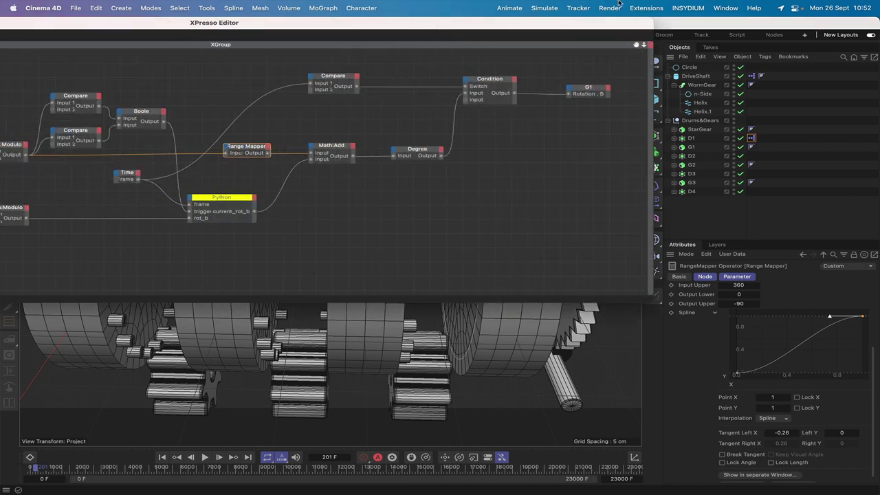
{"action": "left_click", "coordinate": [336, 201]}
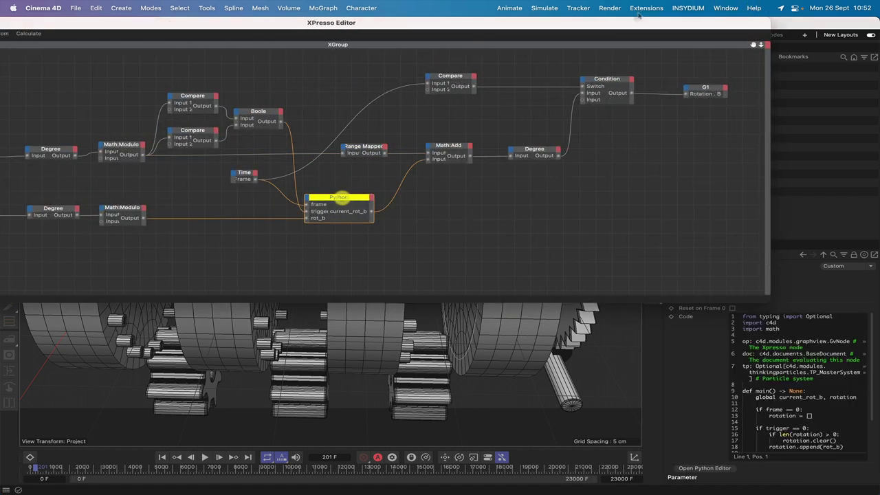
{"action": "double_click", "coordinate": [711, 25]}
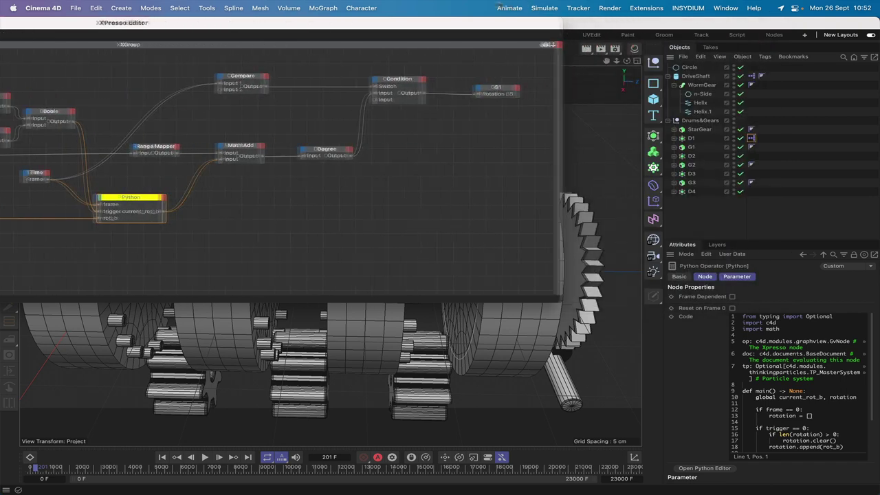
{"action": "left_click", "coordinate": [737, 35]}
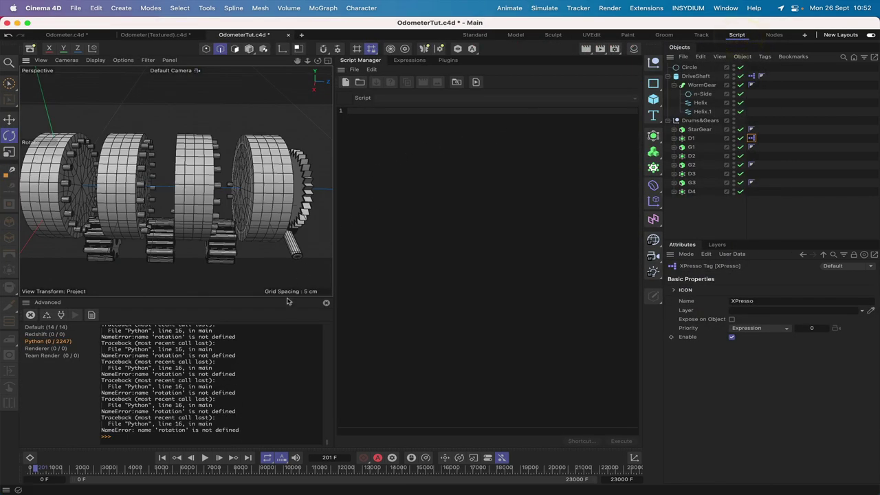
{"action": "left_click", "coordinate": [327, 305]}
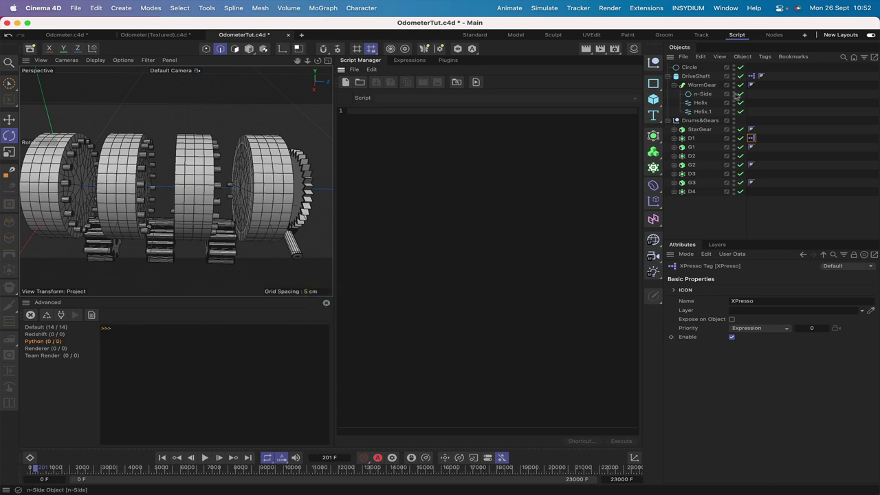
Reopen D1's XPresso network, show the Python node's code in the Python editor, and close the XPresso window.
{"action": "double_click", "coordinate": [754, 139]}
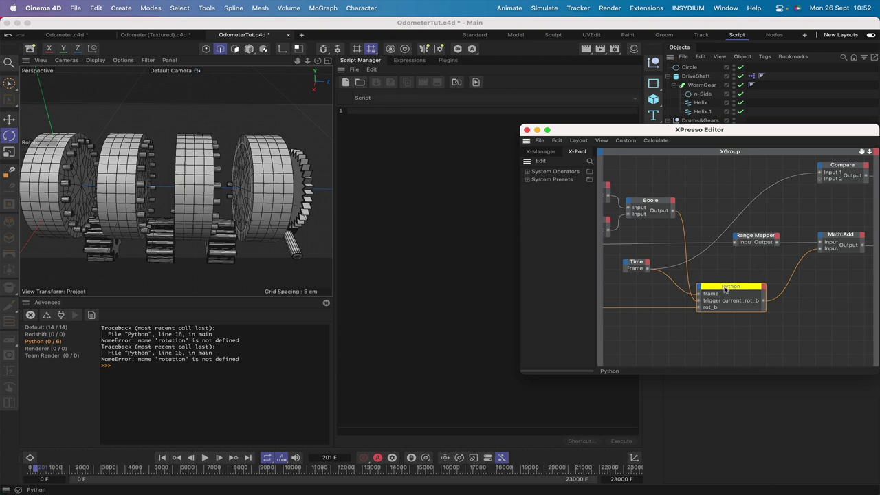
{"action": "left_click", "coordinate": [724, 289]}
{"action": "left_click", "coordinate": [718, 467]}
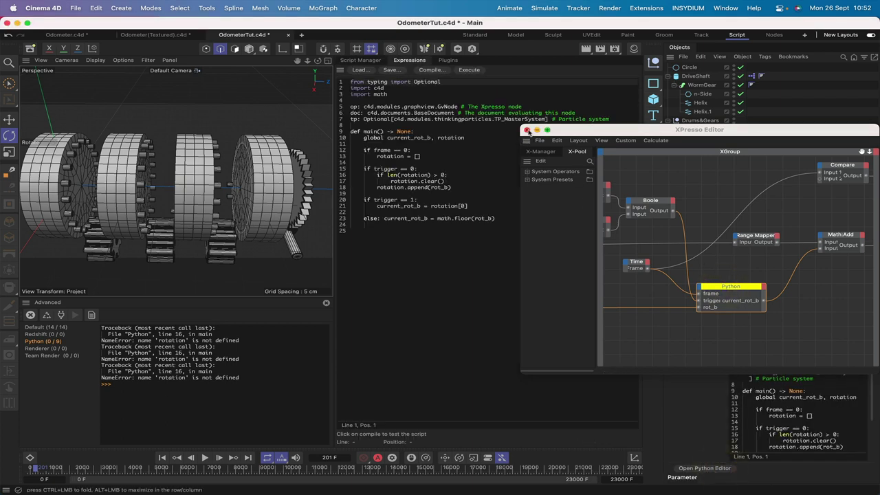
{"action": "left_click", "coordinate": [527, 130]}
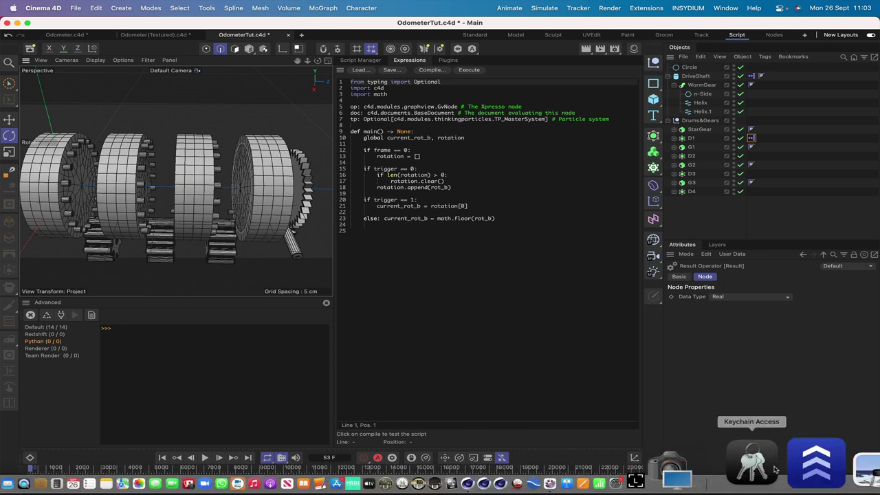
Reopen D1's XPresso network, shrink its window so the Result node stays visible beside the script, and clear the console.
{"action": "double_click", "coordinate": [751, 138]}
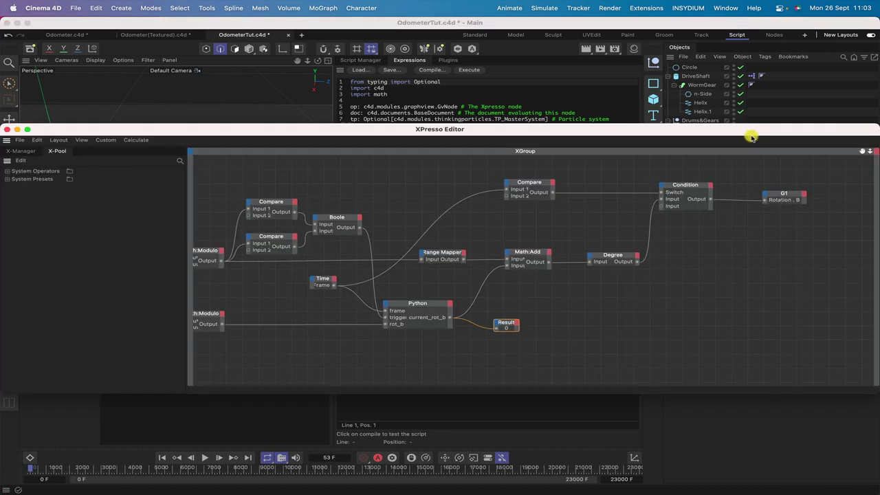
{"action": "left_click_drag", "start_coordinate": [721, 141], "coordinate": [710, 4]}
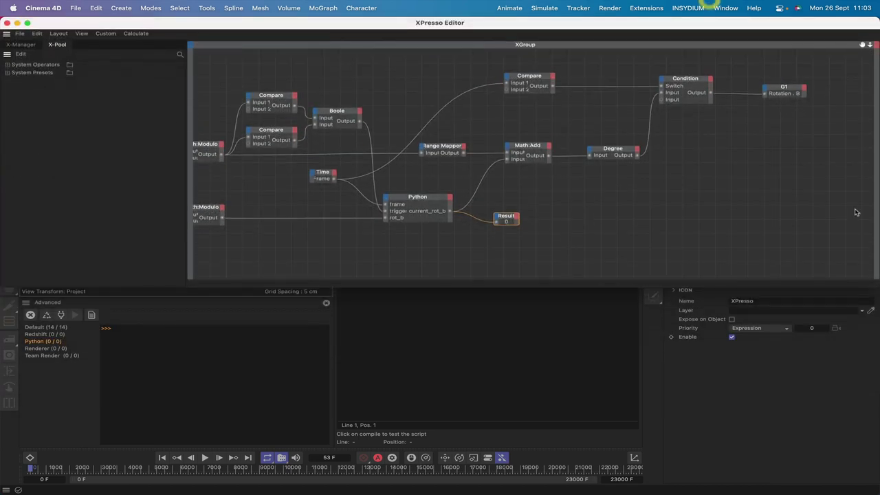
{"action": "left_click_drag", "start_coordinate": [875, 288], "coordinate": [331, 194]}
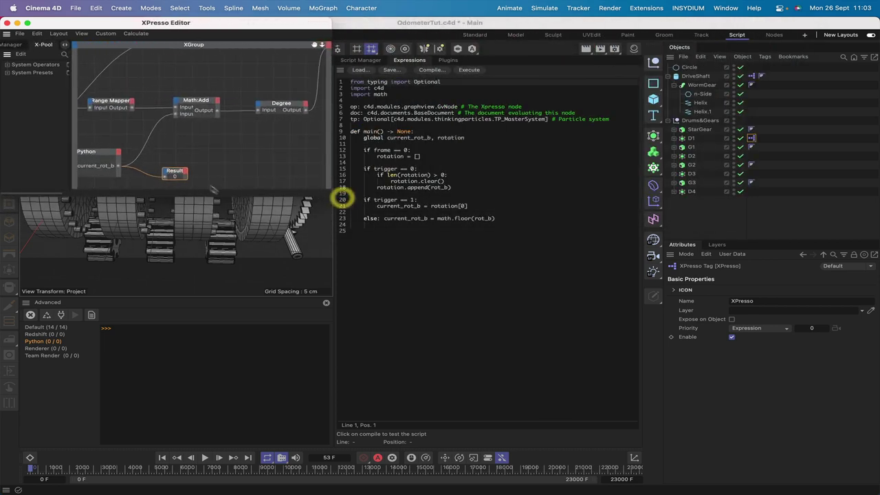
{"action": "left_click", "coordinate": [325, 303]}
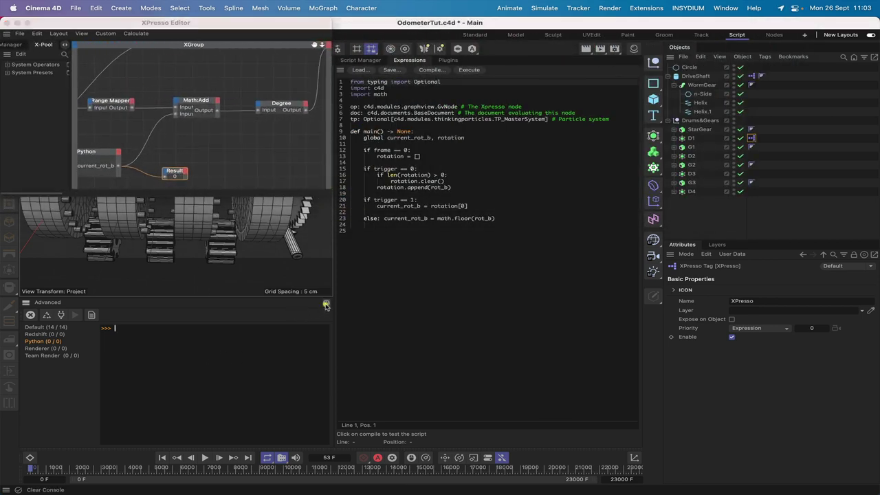
Play from frame 0 to about frame 367, pausing near frame 186, to check the Result node's current_rot_b value.
{"action": "left_click", "coordinate": [165, 458]}
{"action": "left_click", "coordinate": [204, 458]}
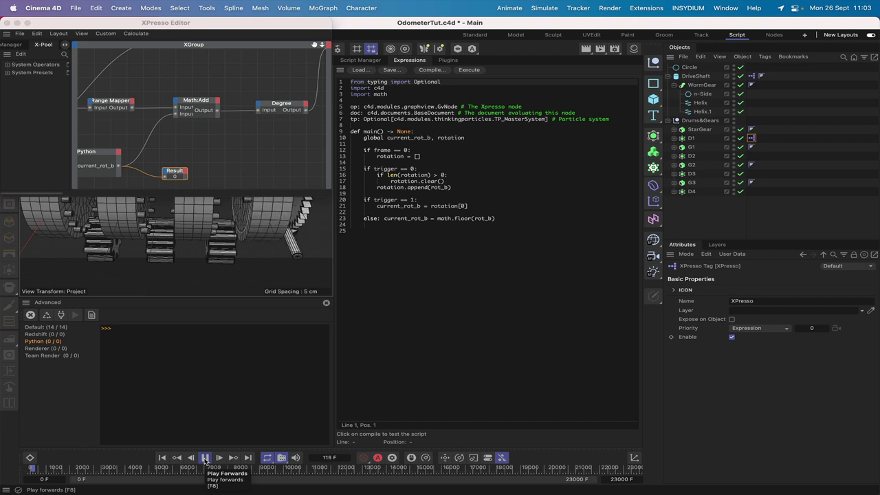
{"action": "left_click", "coordinate": [204, 458]}
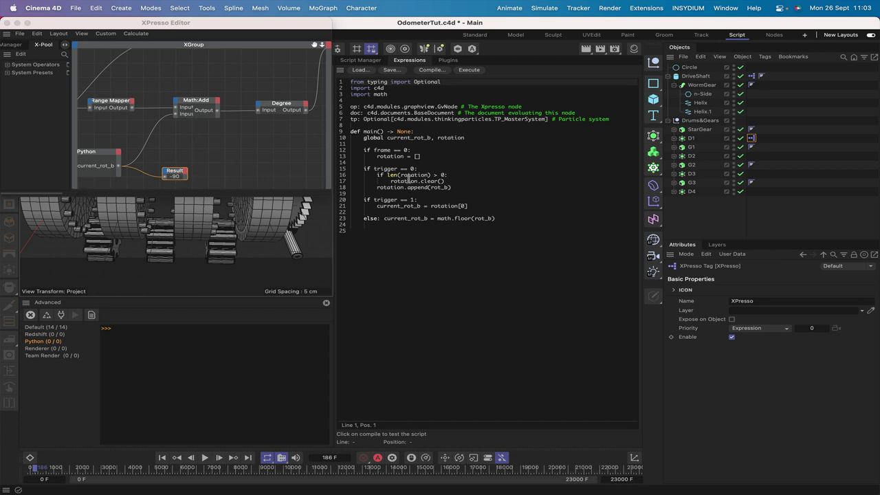
{"action": "left_click", "coordinate": [207, 458]}
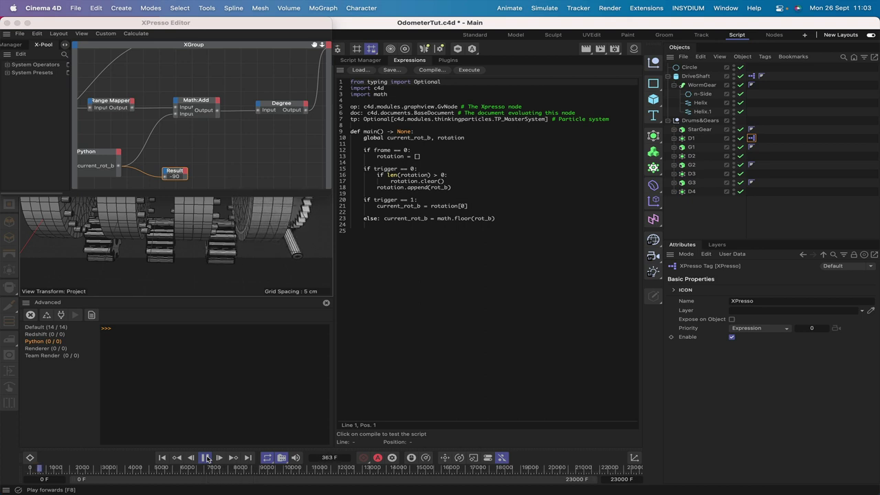
{"action": "left_click", "coordinate": [207, 457]}
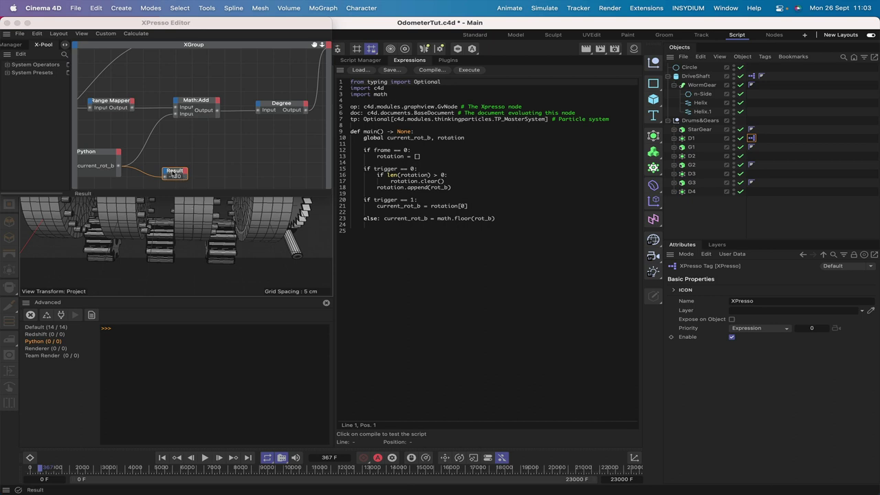
Disconnect the Result node from the Python node's output and replay from frame 0 to about frame 195.
{"action": "left_click", "coordinate": [151, 173]}
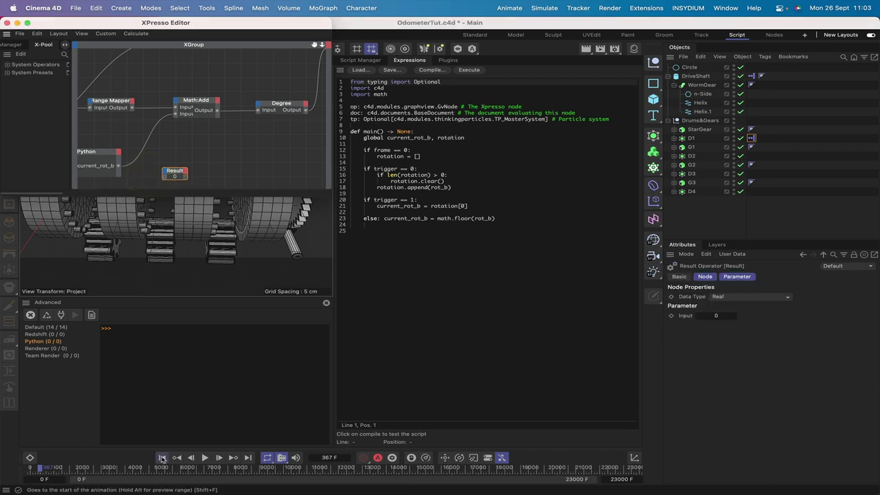
{"action": "left_click", "coordinate": [161, 458]}
{"action": "left_click", "coordinate": [219, 458]}
{"action": "left_click", "coordinate": [219, 457]}
{"action": "left_click", "coordinate": [220, 458]}
{"action": "left_click", "coordinate": [162, 457]}
{"action": "left_click", "coordinate": [205, 458]}
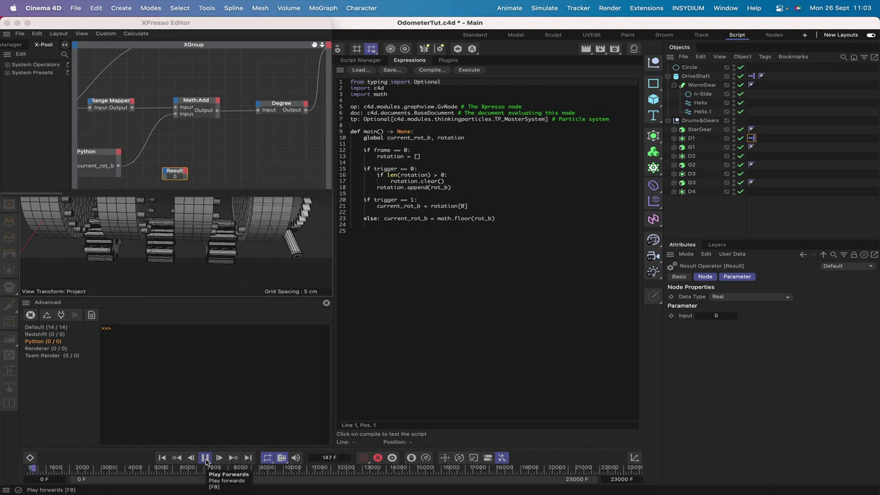
{"action": "left_click", "coordinate": [205, 458]}
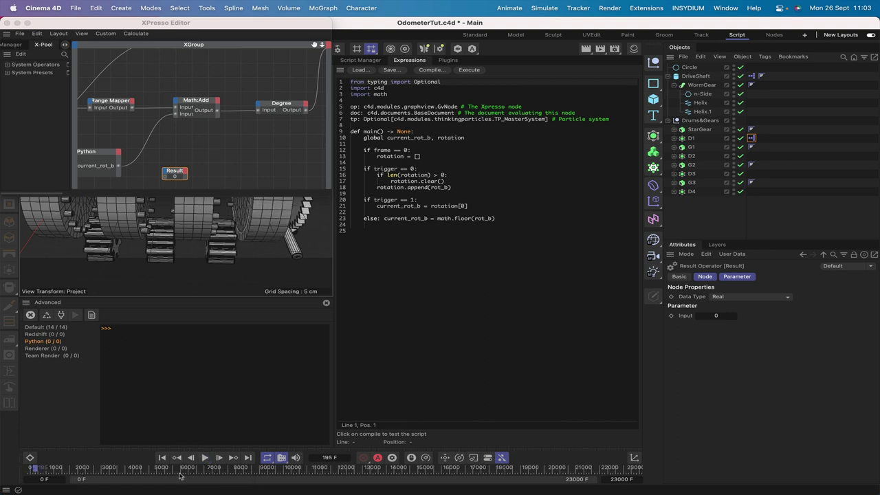
Step back and forth through frames 195 to 201 to check the Python node's behaviour without the Result node.
{"action": "left_click", "coordinate": [219, 458]}
{"action": "left_click", "coordinate": [219, 458]}
{"action": "left_click", "coordinate": [219, 458]}
{"action": "left_click", "coordinate": [218, 458]}
{"action": "left_click", "coordinate": [218, 457]}
{"action": "left_click", "coordinate": [218, 458]}
{"action": "left_click", "coordinate": [191, 458]}
{"action": "left_click", "coordinate": [191, 458]}
{"action": "left_click", "coordinate": [219, 458]}
{"action": "left_click", "coordinate": [219, 457]}
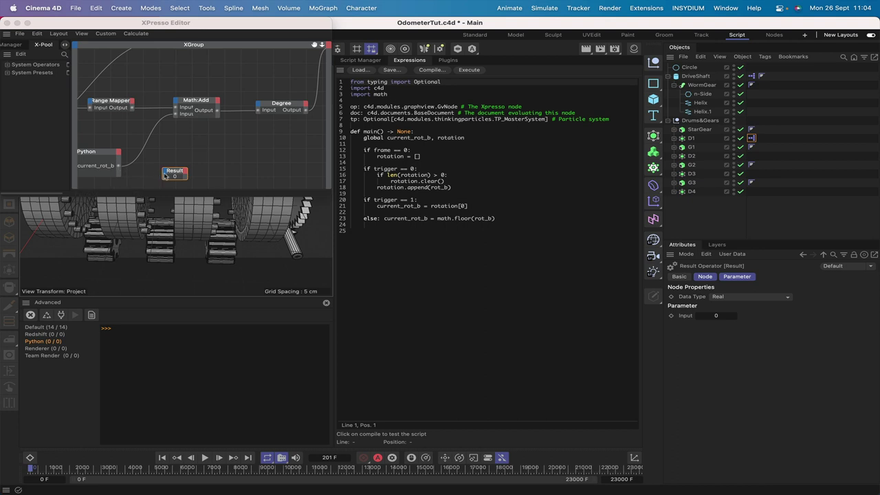
Delete the disconnected Result node from D1's network and close the XPresso Editor.
{"action": "left_click", "coordinate": [174, 174]}
{"action": "key", "text": "Delete"}
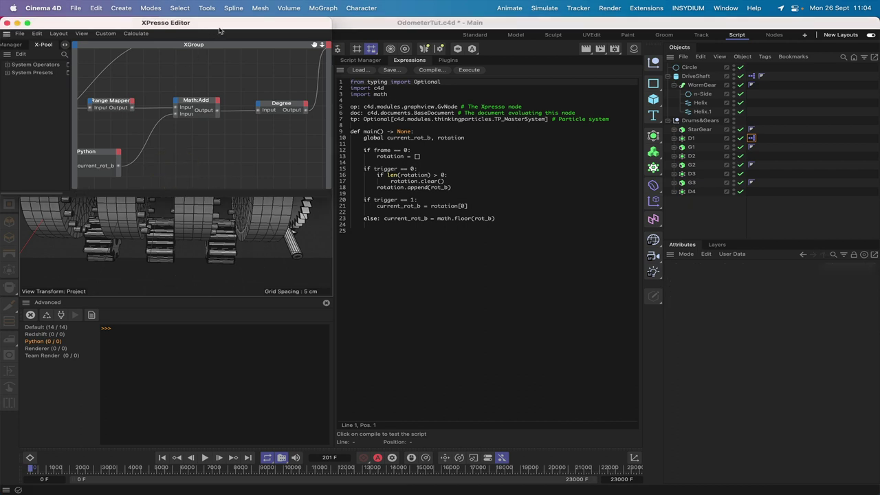
{"action": "left_click_drag", "start_coordinate": [220, 25], "coordinate": [519, 25]}
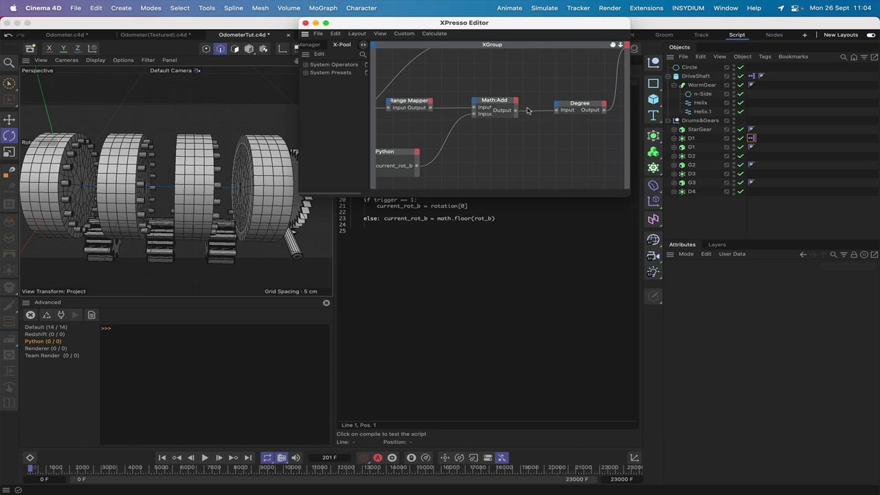
{"action": "left_click", "coordinate": [305, 23]}
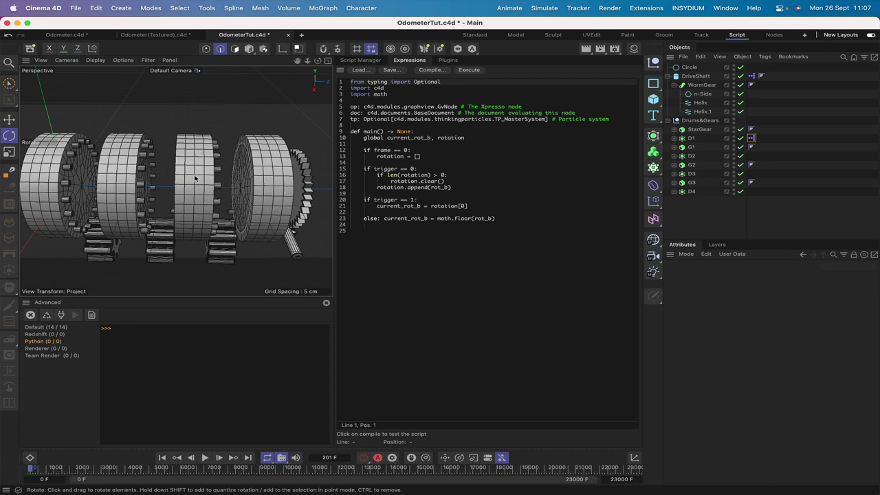
Copy D1's XPresso tag onto G1 and open its network in an enlarged window showing all nodes.
{"action": "left_click_drag", "start_coordinate": [752, 138], "coordinate": [206, 28], "text": "ctrl"}
{"action": "double_click", "coordinate": [764, 148]}
{"action": "left_click_drag", "start_coordinate": [324, 192], "coordinate": [864, 332]}
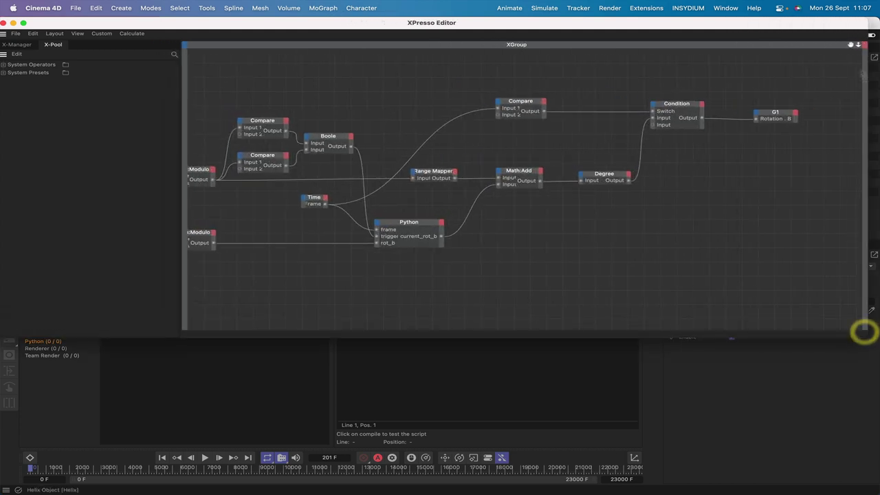
{"action": "left_click_drag", "start_coordinate": [850, 44], "coordinate": [879, 52]}
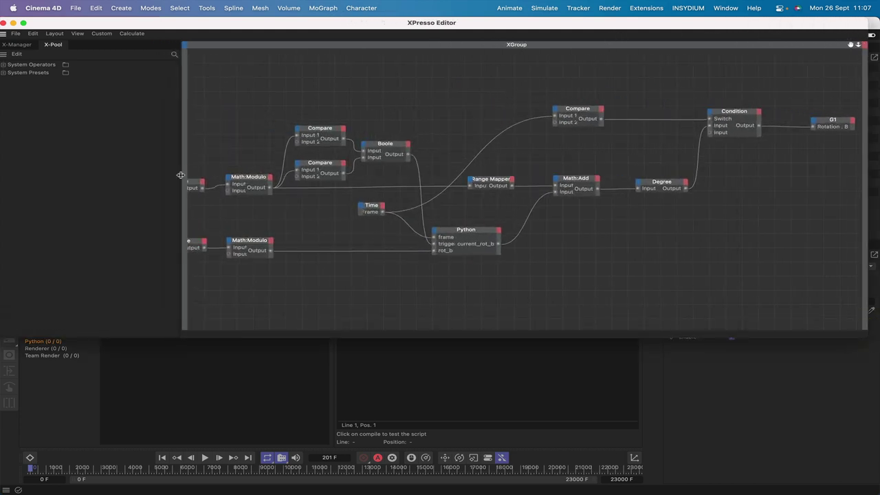
{"action": "left_click_drag", "start_coordinate": [180, 176], "coordinate": [26, 167]}
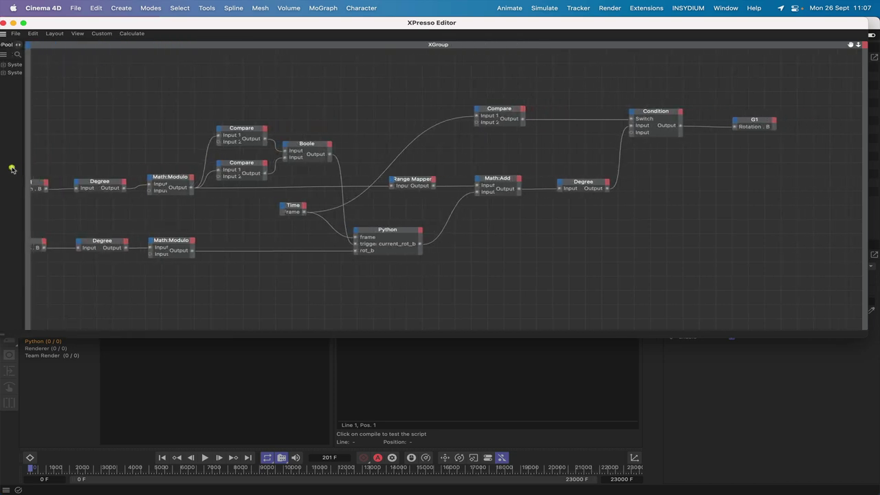
{"action": "left_click_drag", "start_coordinate": [850, 45], "coordinate": [838, 185]}
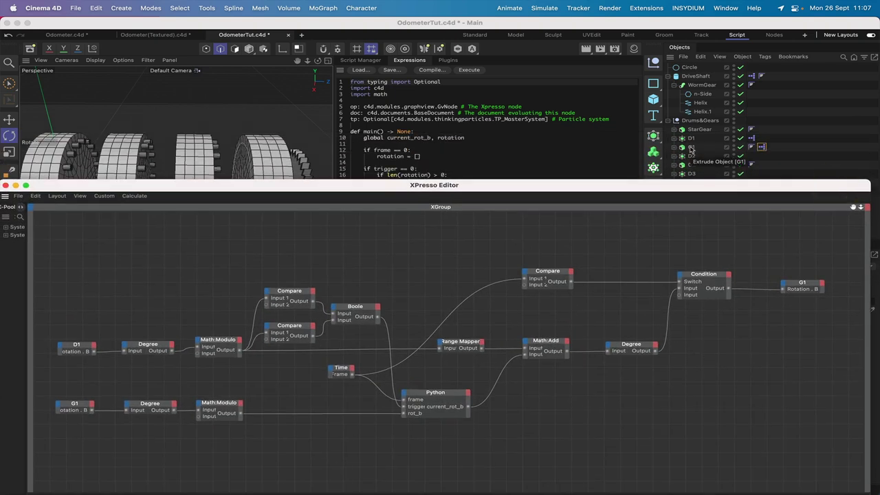
Replace the D1 input node's object with G1, and reassign both the G1 input node and the G1 output node to D2.
{"action": "left_click", "coordinate": [691, 147]}
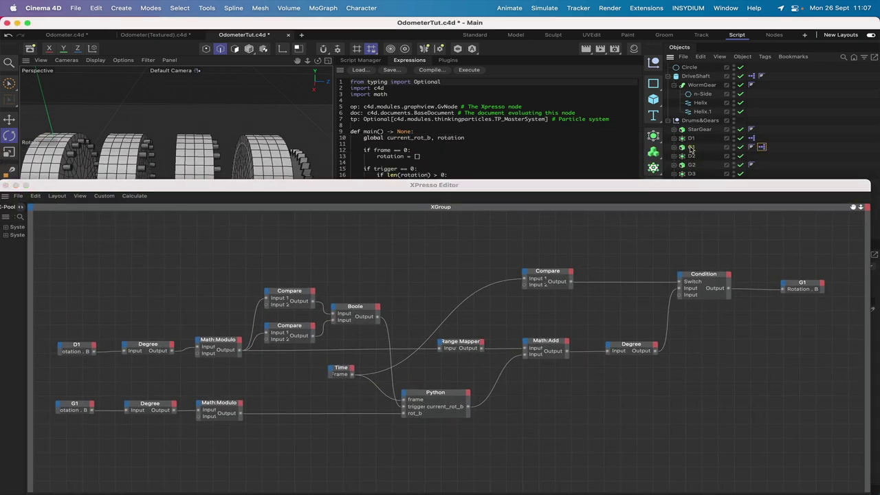
{"action": "left_click", "coordinate": [77, 352]}
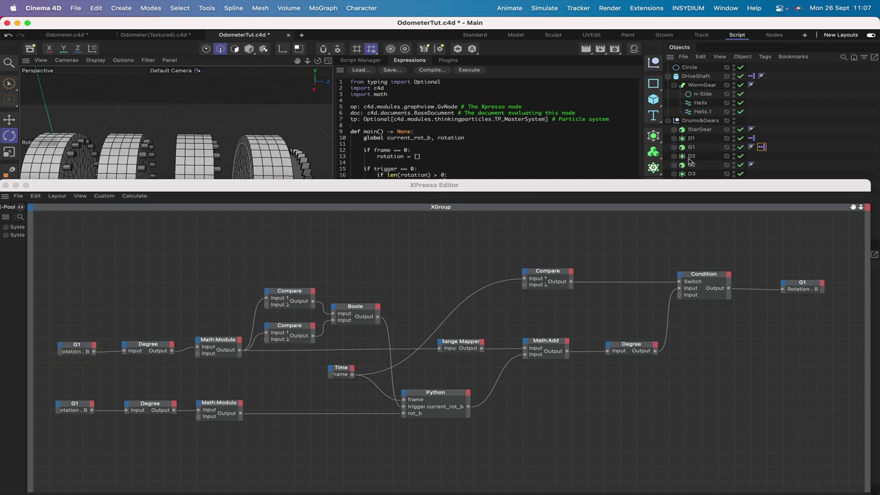
{"action": "left_click_drag", "start_coordinate": [692, 158], "coordinate": [74, 408]}
{"action": "left_click_drag", "start_coordinate": [815, 292], "coordinate": [814, 290]}
Set the second input to -90 on G1's Math:Modulo node and to 360 on D2's Math:Modulo node.
{"action": "left_click", "coordinate": [224, 342]}
{"action": "left_click_drag", "start_coordinate": [631, 185], "coordinate": [403, 139]}
{"action": "left_click", "coordinate": [728, 324]}
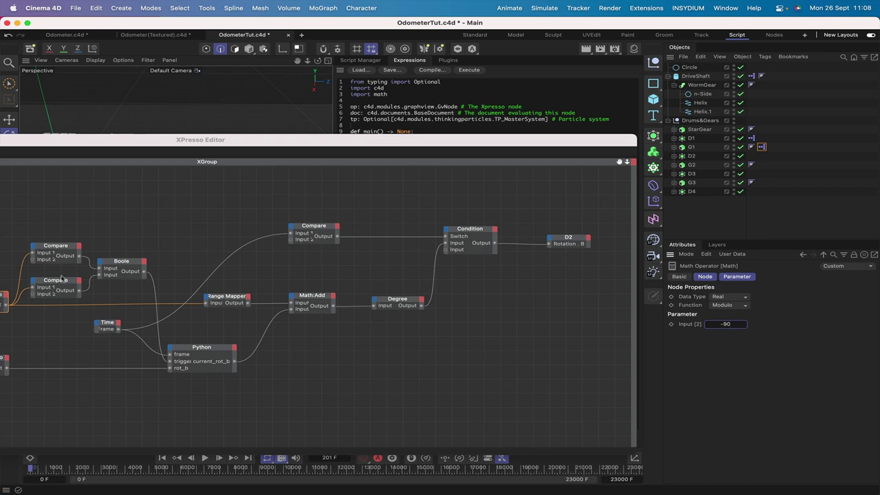
{"action": "left_click_drag", "start_coordinate": [244, 142], "coordinate": [288, 116]}
{"action": "left_click", "coordinate": [41, 339]}
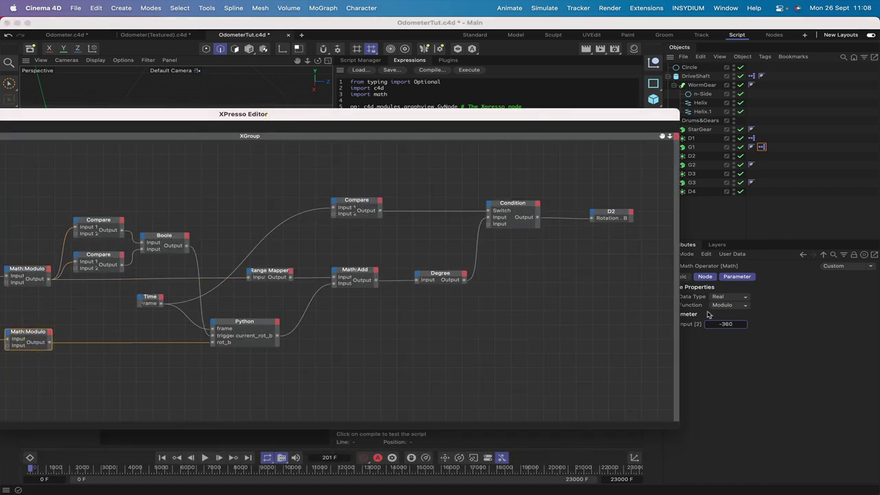
{"action": "left_click", "coordinate": [737, 323]}
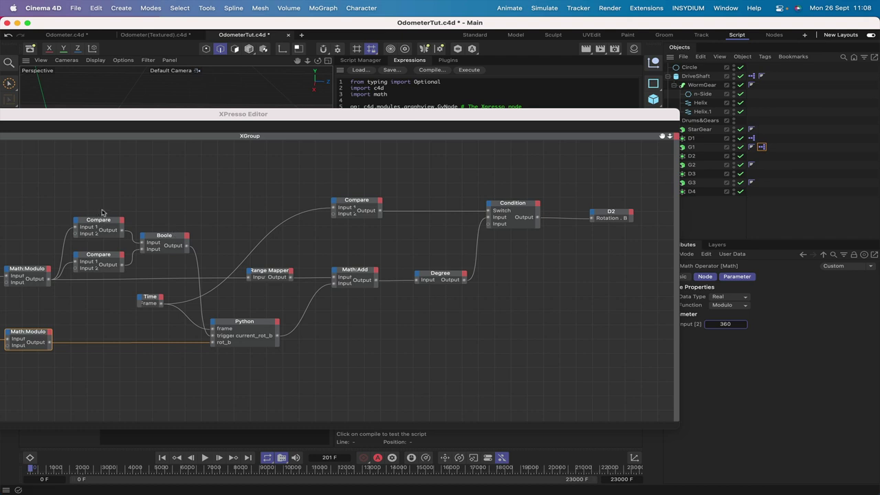
Set the upper Compare node feeding the Boole node to <= with an Input 2 value of 0.
{"action": "left_click", "coordinate": [102, 226]}
{"action": "left_click", "coordinate": [728, 305]}
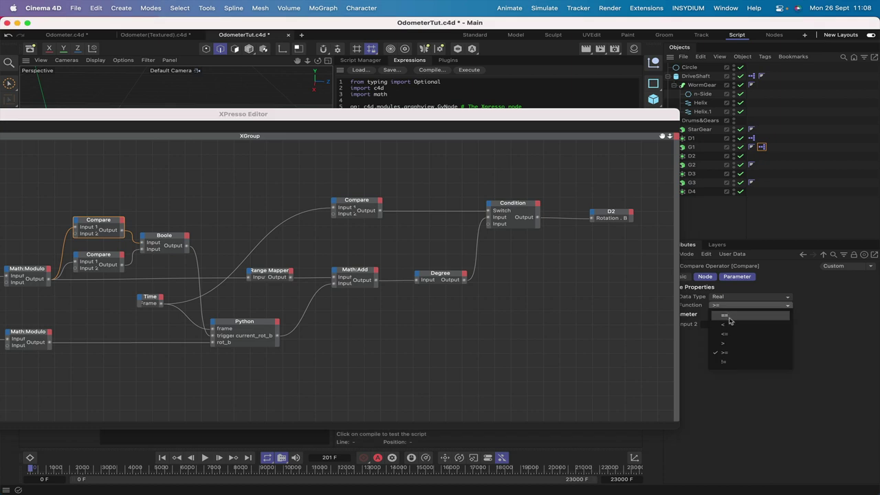
{"action": "left_click", "coordinate": [731, 330]}
{"action": "left_click", "coordinate": [728, 324]}
{"action": "type", "text": "0"}
Set the lower Compare node feeding the Boole node to >= with an Input 2 value of -90.
{"action": "left_click", "coordinate": [114, 258]}
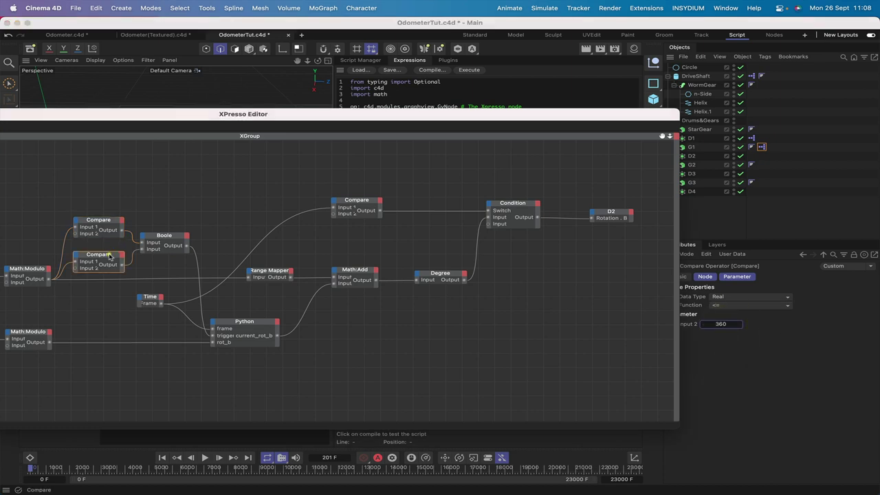
{"action": "left_click", "coordinate": [728, 305]}
{"action": "left_click", "coordinate": [729, 351]}
{"action": "left_click", "coordinate": [725, 324]}
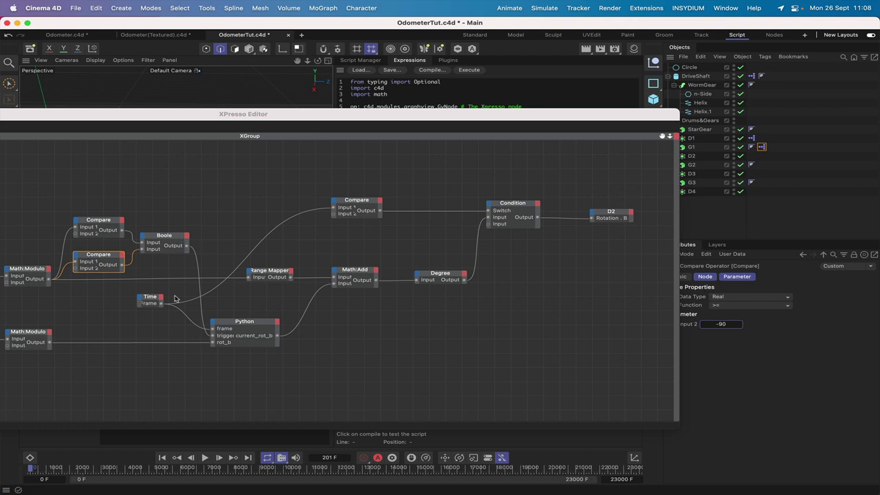
Open the Python node's script and replace math.floor with math.ceil in the else line.
{"action": "left_click", "coordinate": [242, 325]}
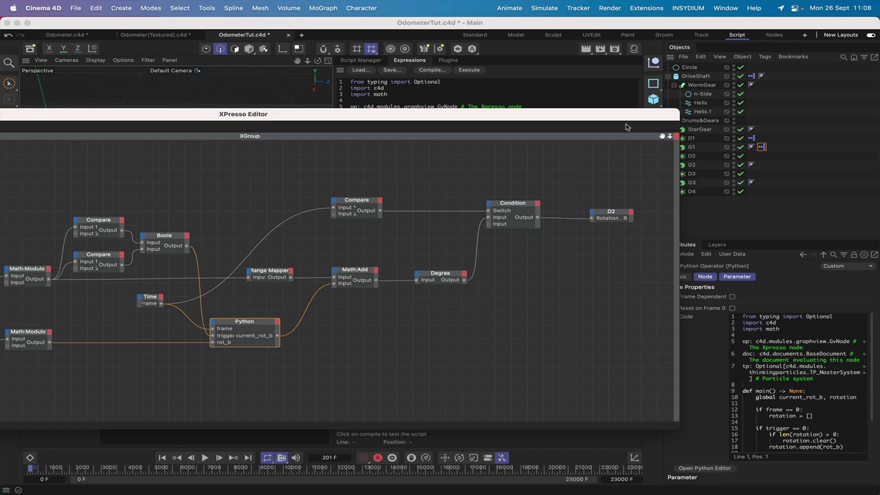
{"action": "left_click_drag", "start_coordinate": [629, 126], "coordinate": [269, 133]}
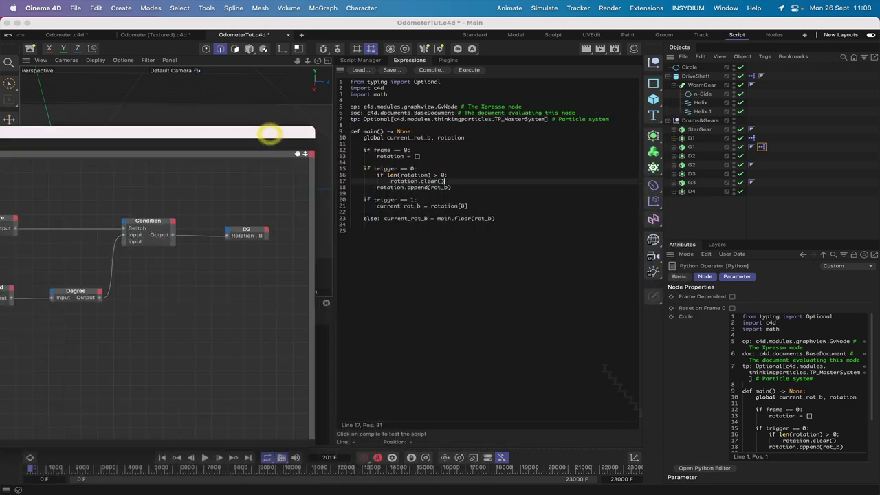
{"action": "left_click", "coordinate": [715, 469]}
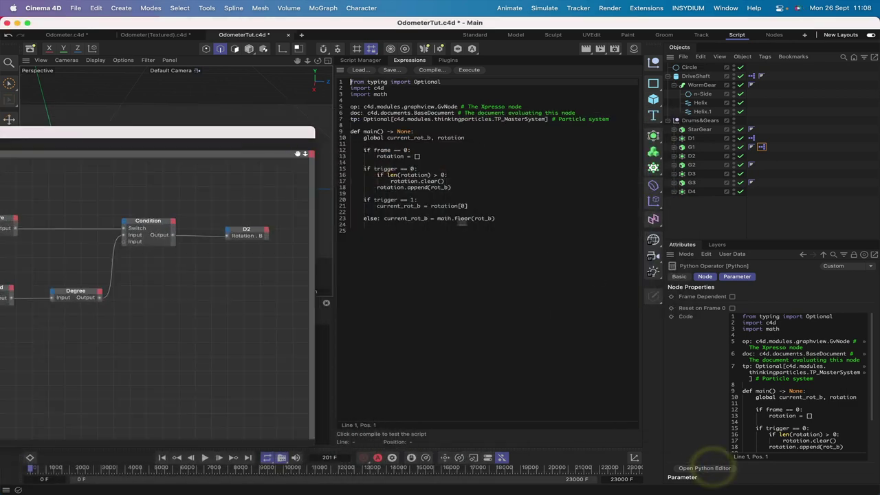
{"action": "left_click", "coordinate": [455, 218]}
{"action": "double_click", "coordinate": [465, 218]}
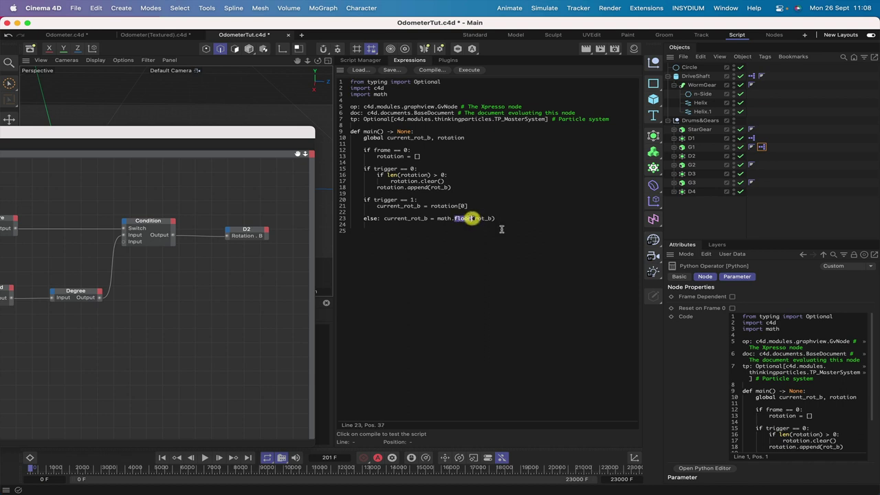
{"action": "type", "text": "ceil"}
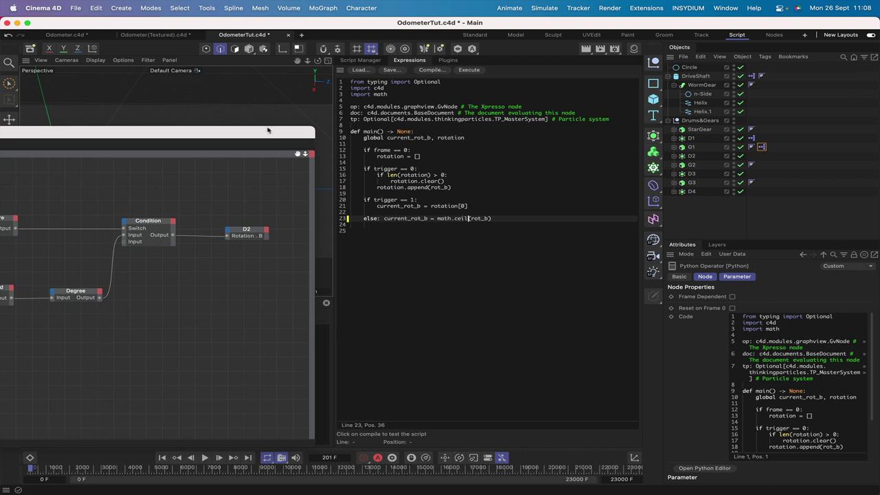
Set the Range Mapper's Input Lower to 0, Input Upper to -90 and Output Upper to 36.
{"action": "left_click_drag", "start_coordinate": [256, 132], "coordinate": [547, 80]}
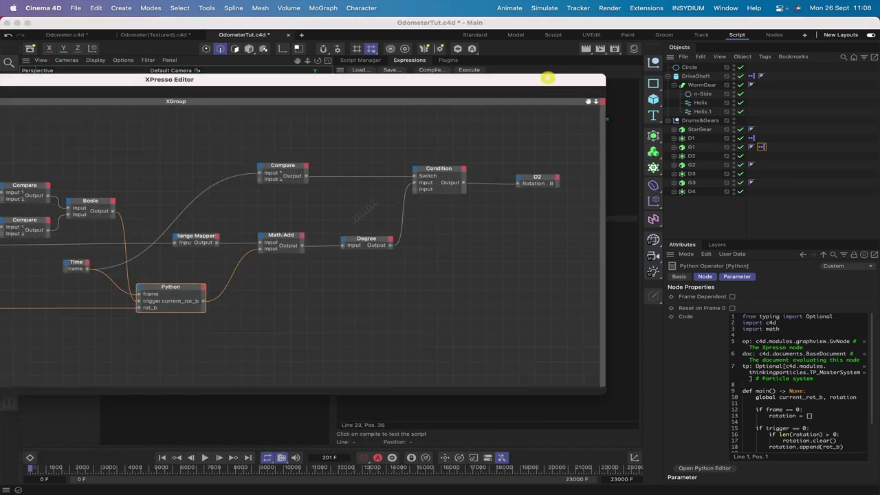
{"action": "left_click", "coordinate": [205, 240]}
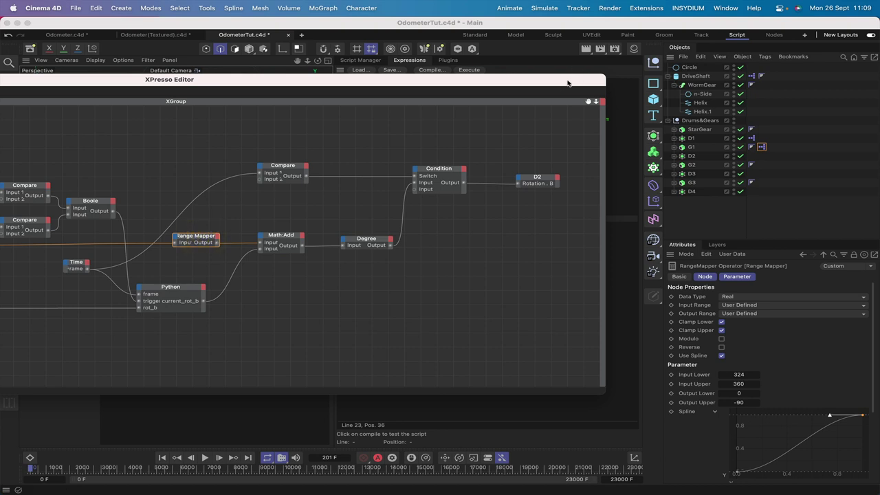
{"action": "left_click_drag", "start_coordinate": [567, 84], "coordinate": [503, 76]}
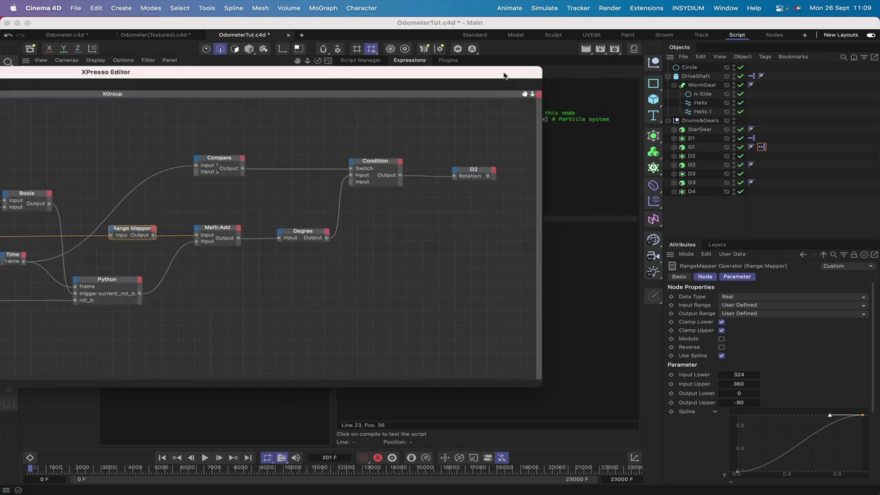
{"action": "left_click", "coordinate": [754, 377]}
{"action": "type", "text": "0"}
{"action": "key", "text": "Return"}
{"action": "left_click", "coordinate": [745, 384]}
{"action": "key", "text": "BackSpace"}
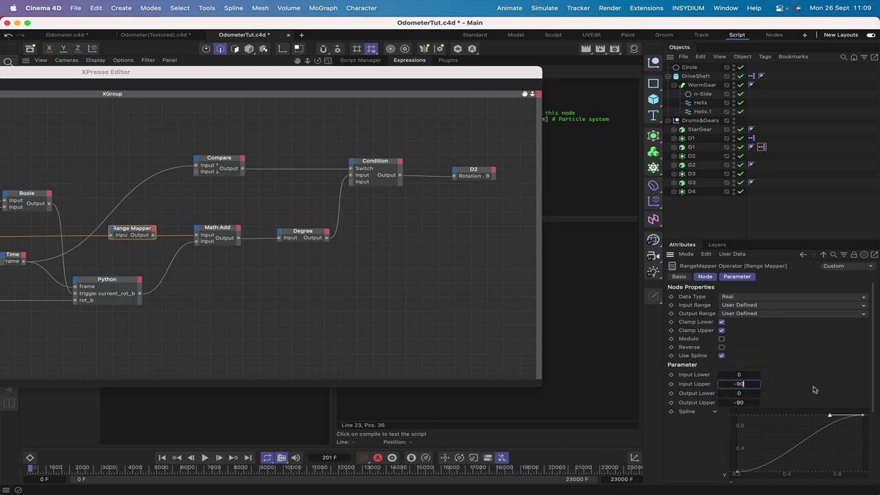
{"action": "left_click", "coordinate": [752, 401]}
Reshape the Range Mapper's spline into a nearly straight ramp with only a slight ease at its start.
{"action": "left_click_drag", "start_coordinate": [497, 81], "coordinate": [131, 215]}
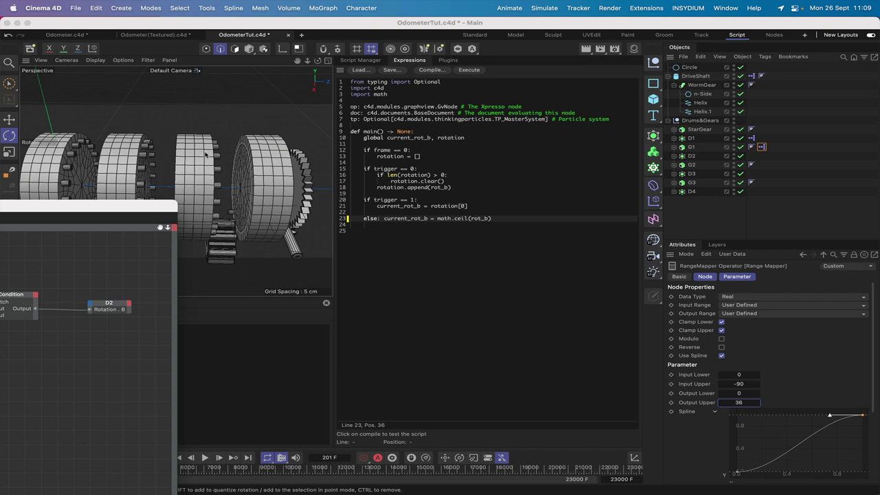
{"action": "left_click_drag", "start_coordinate": [137, 211], "coordinate": [541, 121]}
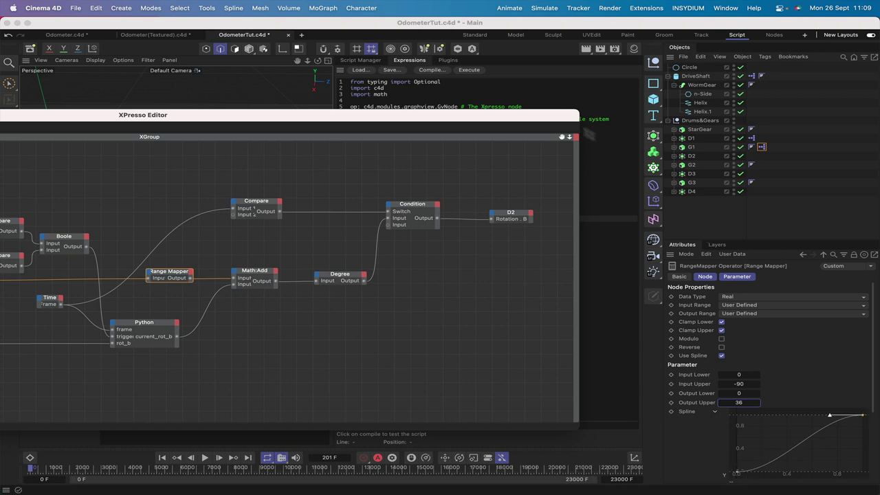
{"action": "left_click_drag", "start_coordinate": [568, 114], "coordinate": [184, 114]}
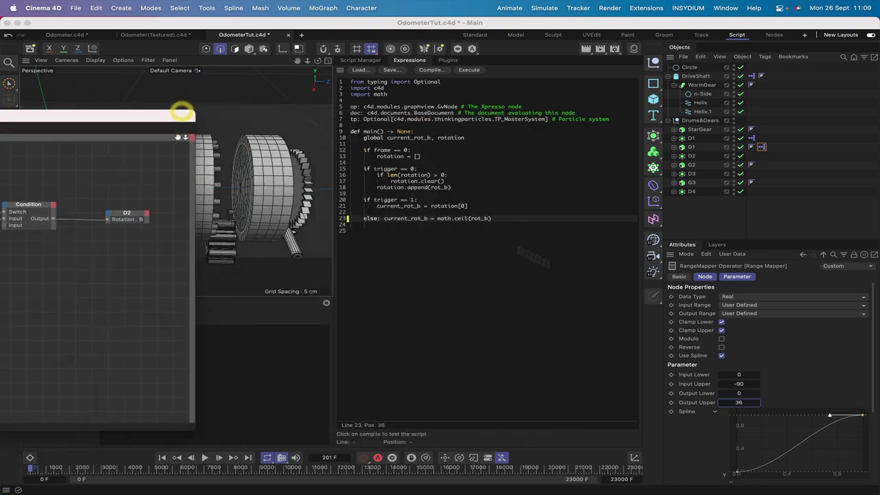
{"action": "left_click_drag", "start_coordinate": [739, 473], "coordinate": [764, 456]}
{"action": "left_click", "coordinate": [864, 415]}
{"action": "left_click_drag", "start_coordinate": [830, 415], "coordinate": [832, 430]}
{"action": "left_click", "coordinate": [737, 472]}
{"action": "mouse_move", "coordinate": [768, 460]}
{"action": "left_mouse_down"}
{"action": "mouse_move", "coordinate": [776, 469]}
{"action": "mouse_move", "coordinate": [762, 461]}
{"action": "left_mouse_up"}
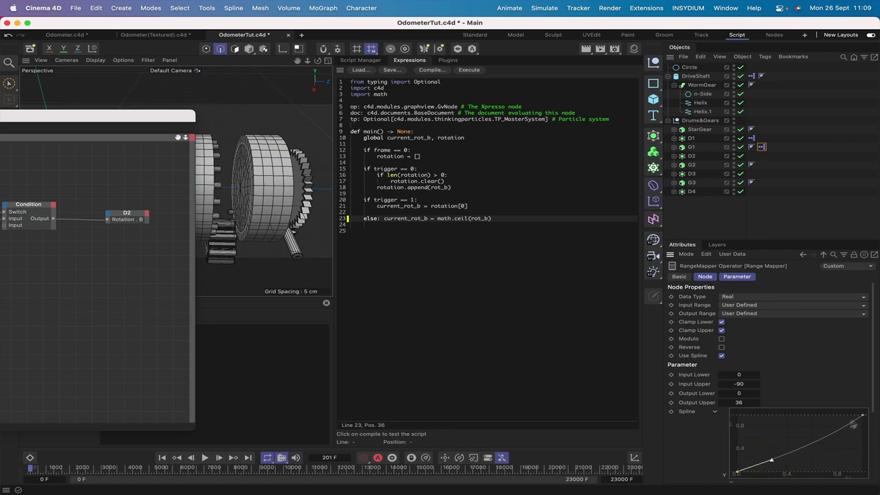
{"action": "left_click", "coordinate": [862, 416]}
{"action": "left_click_drag", "start_coordinate": [836, 433], "coordinate": [772, 465]}
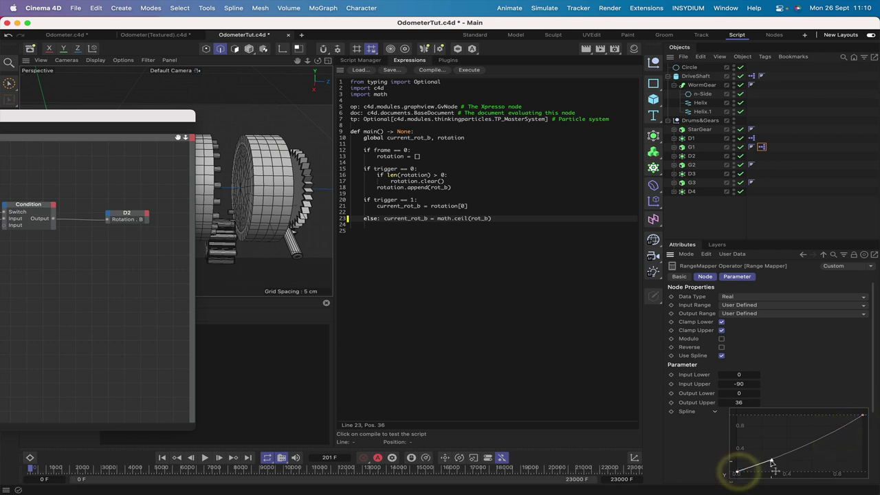
{"action": "left_click", "coordinate": [768, 465]}
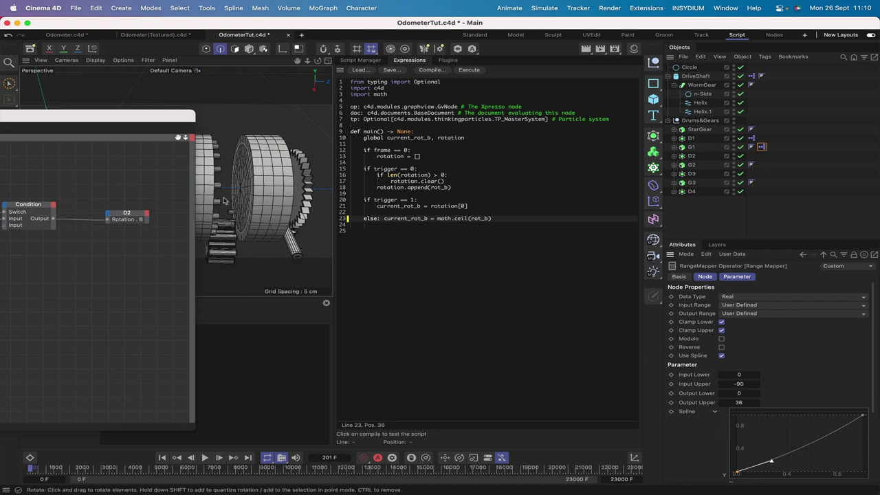
Review the complete G1-to-D2 node network and close the XPresso Editor.
{"action": "left_click_drag", "start_coordinate": [318, 60], "coordinate": [233, 207]}
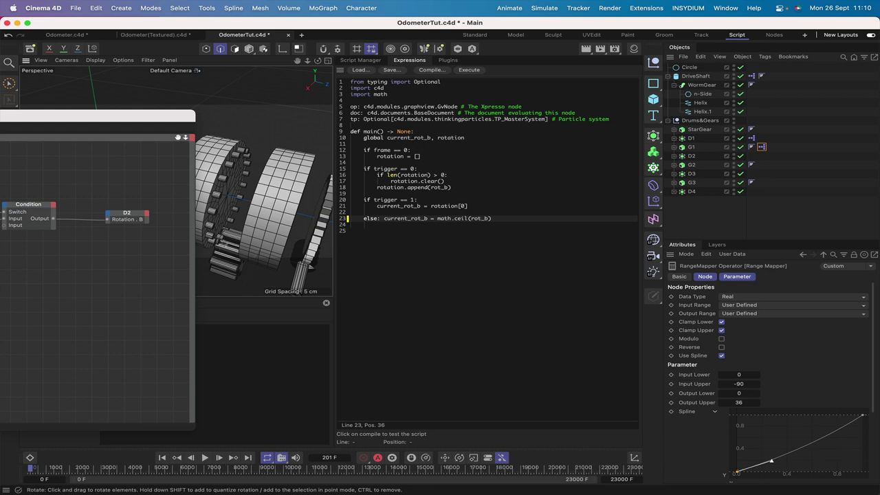
{"action": "left_click_drag", "start_coordinate": [160, 121], "coordinate": [831, 53]}
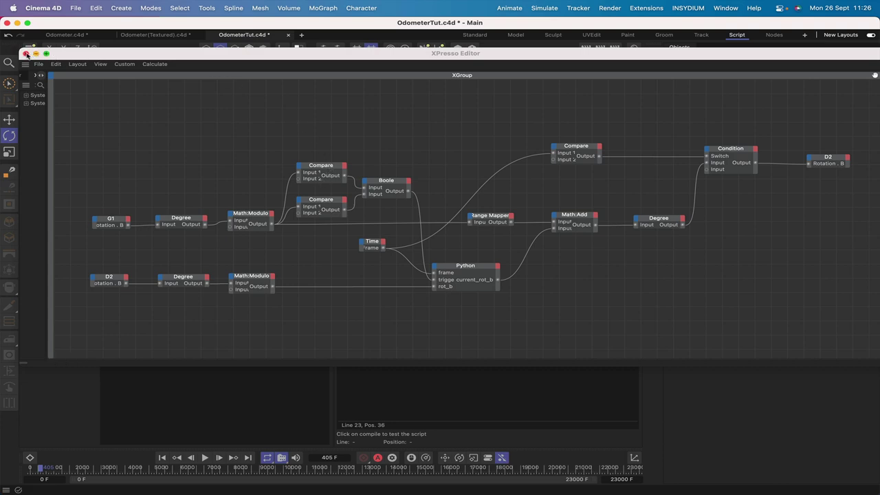
{"action": "left_click", "coordinate": [26, 54]}
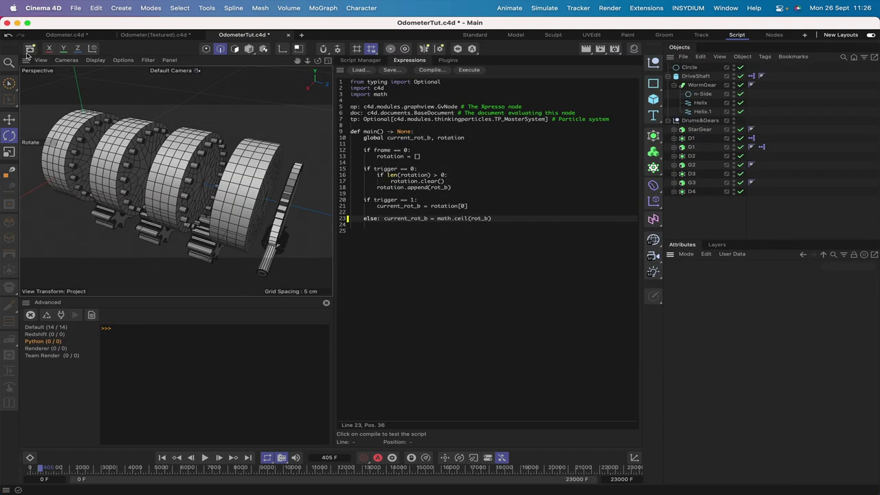
Play the animation from frame 0 with D2 selected to check its bank rotation, and rewind to the start.
{"action": "left_click", "coordinate": [694, 156]}
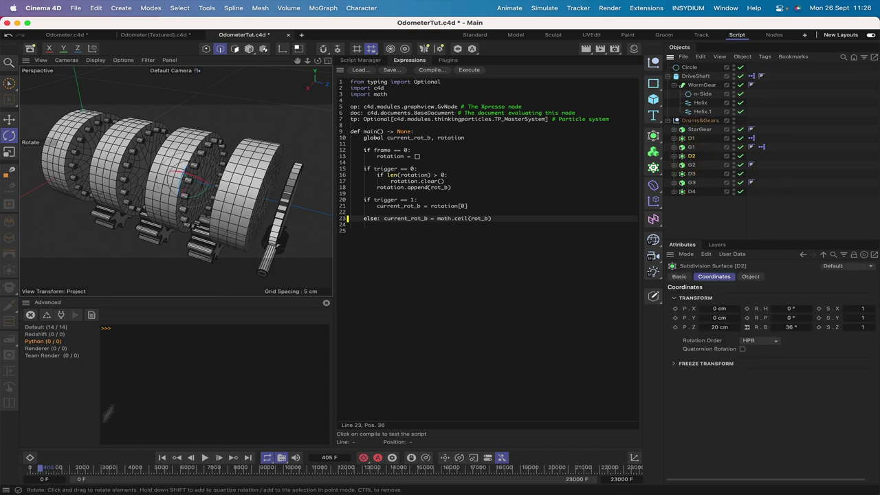
{"action": "left_click", "coordinate": [161, 457]}
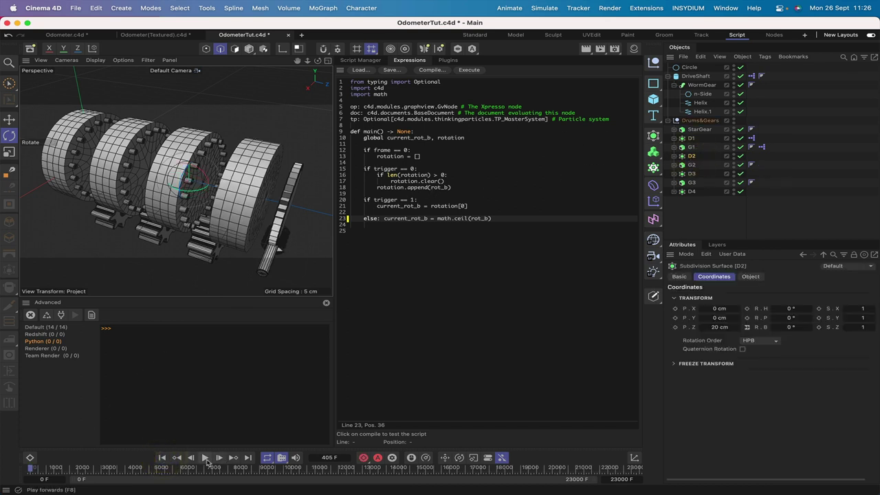
{"action": "left_click", "coordinate": [205, 458]}
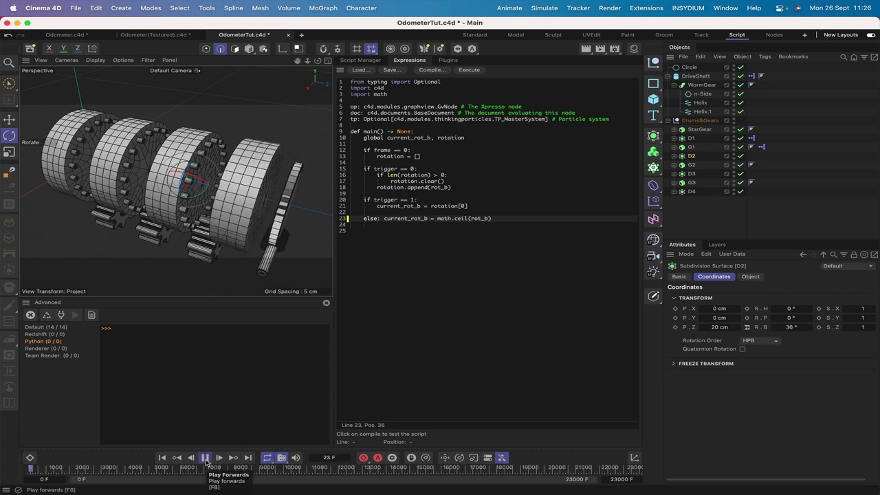
{"action": "left_click", "coordinate": [205, 458]}
{"action": "left_click", "coordinate": [162, 457]}
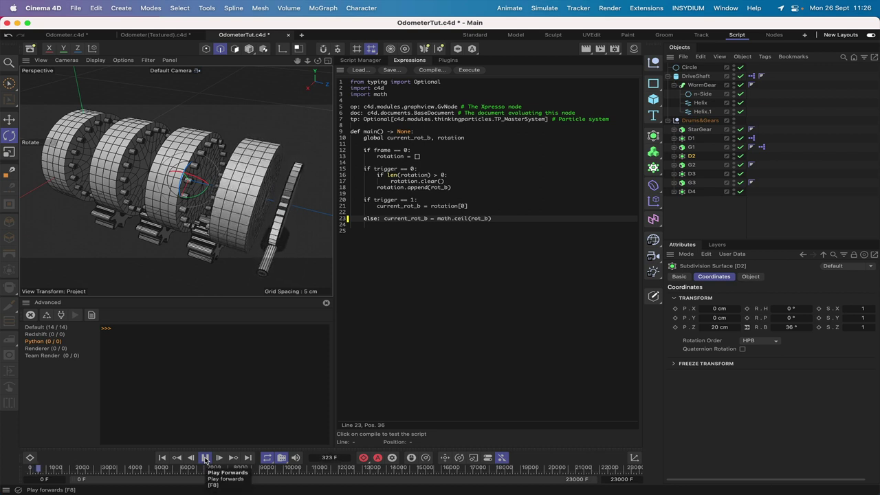
{"action": "left_click", "coordinate": [205, 457]}
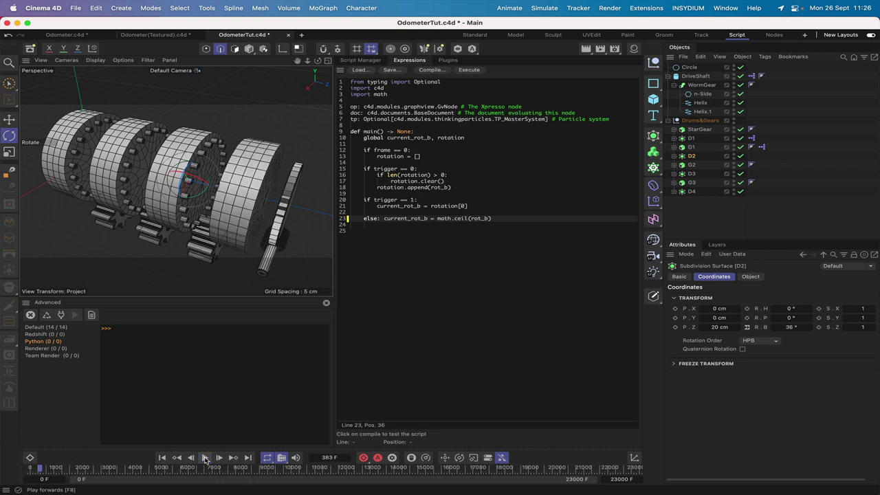
{"action": "left_click", "coordinate": [161, 458]}
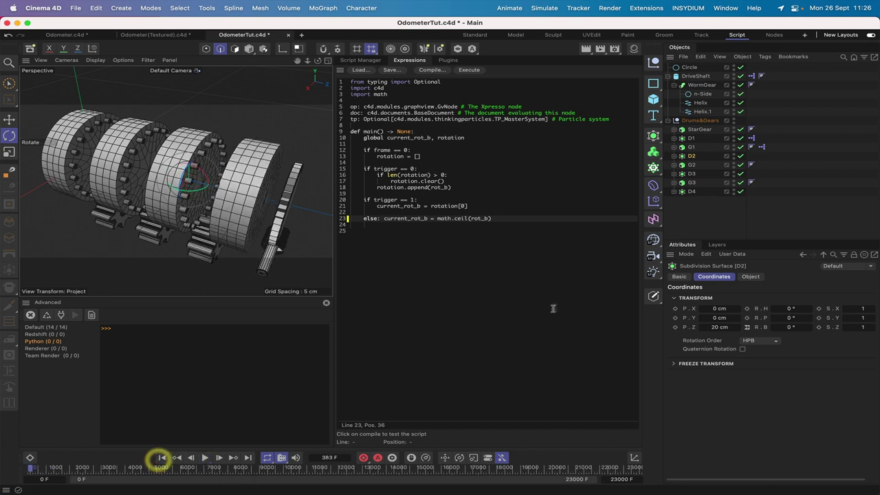
Open G1's XPresso network and set the upper Compare node feeding the Boole to the < function.
{"action": "double_click", "coordinate": [761, 148]}
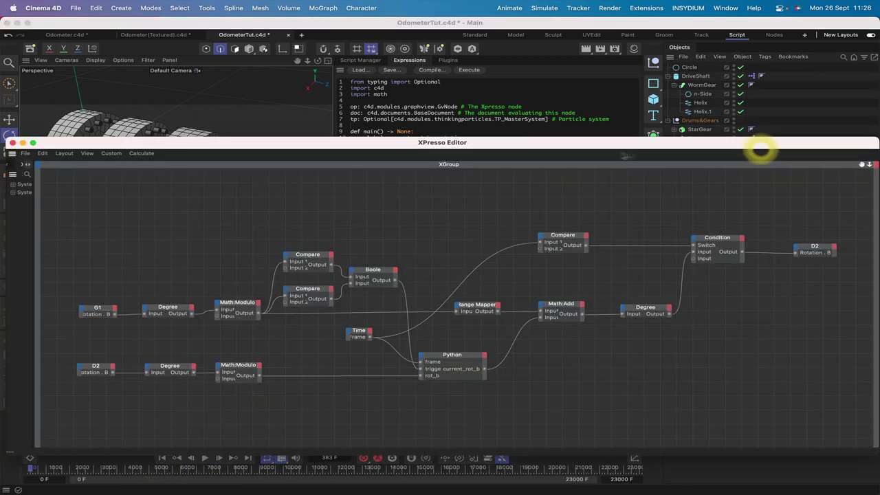
{"action": "left_click_drag", "start_coordinate": [602, 144], "coordinate": [397, 24]}
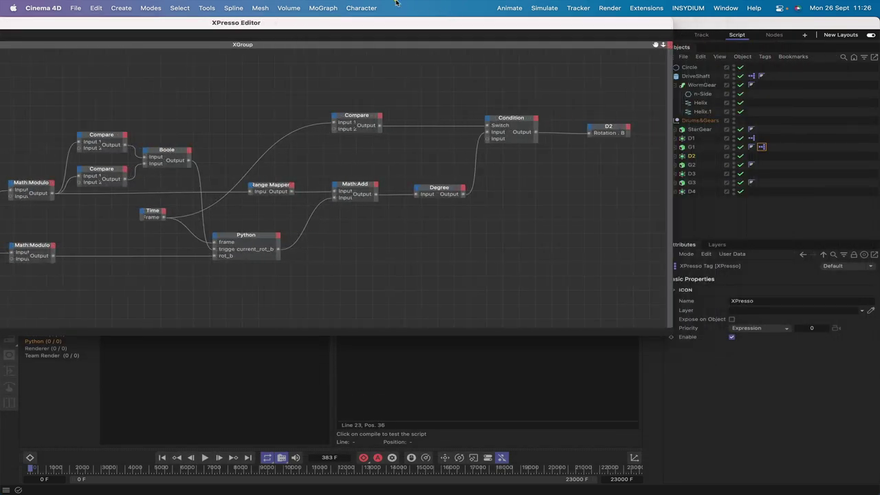
{"action": "left_click", "coordinate": [102, 136]}
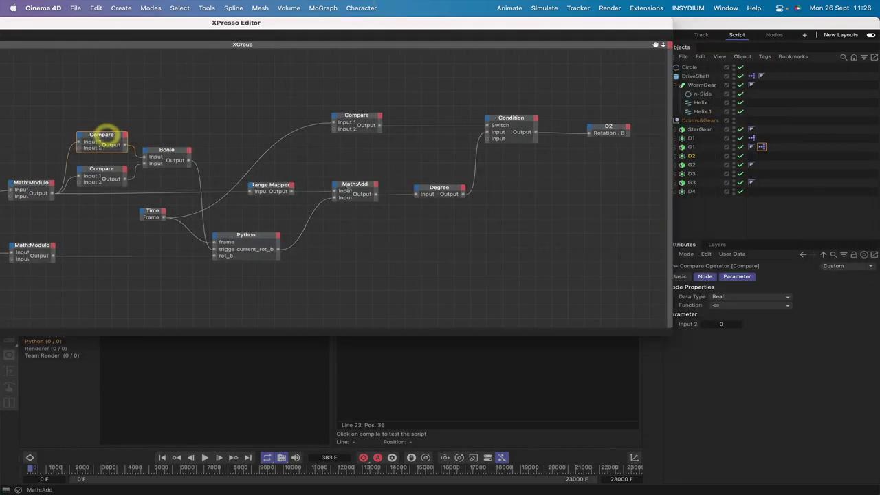
{"action": "left_click", "coordinate": [725, 306]}
{"action": "left_click", "coordinate": [728, 323]}
Set the lower Compare node feeding the Boole to the > function and close the XPresso Editor.
{"action": "left_click", "coordinate": [105, 170]}
{"action": "left_click", "coordinate": [725, 305]}
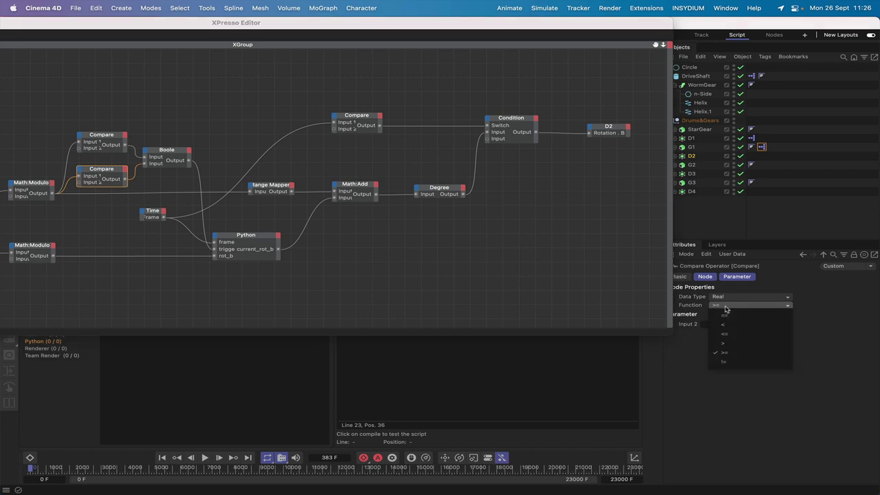
{"action": "left_click", "coordinate": [728, 343]}
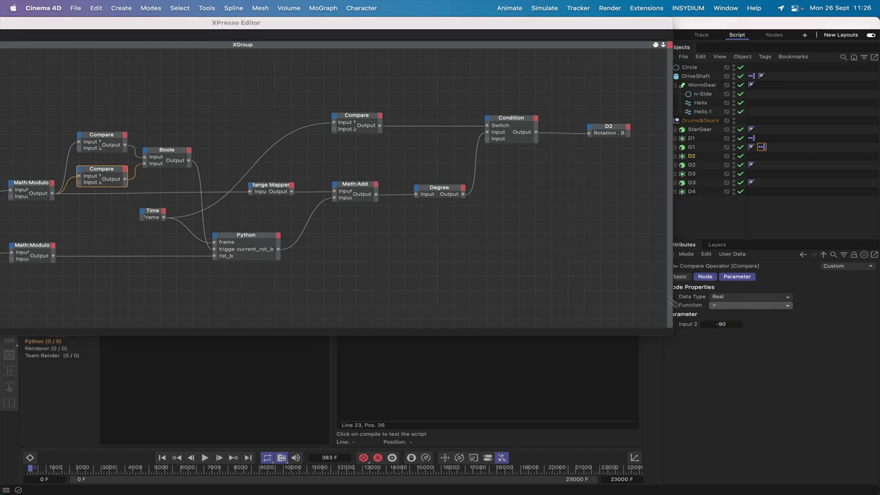
{"action": "left_click_drag", "start_coordinate": [422, 25], "coordinate": [631, 70]}
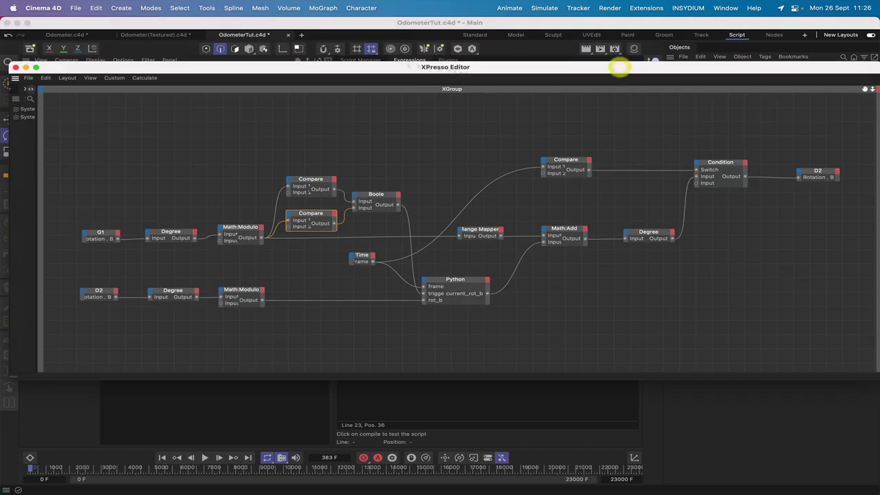
{"action": "left_click", "coordinate": [25, 67]}
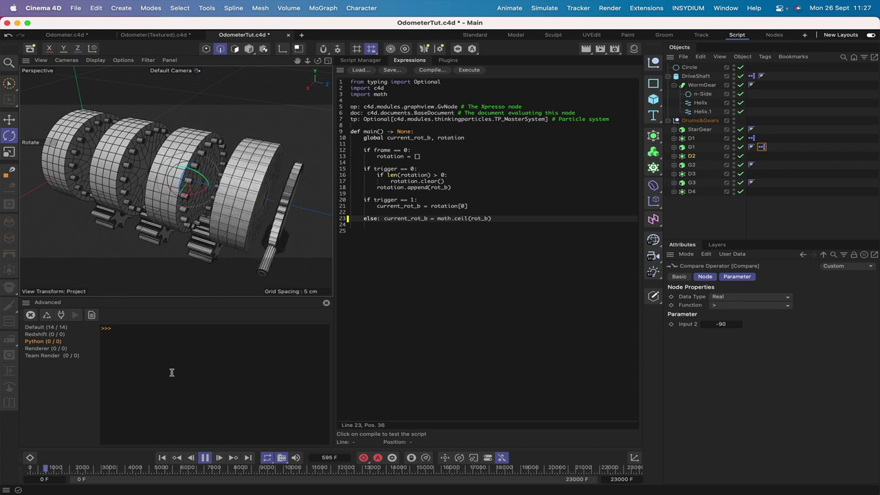
Play the animation to check the drums' motion, stop it and rewind to frame 0.
{"action": "left_click", "coordinate": [205, 457]}
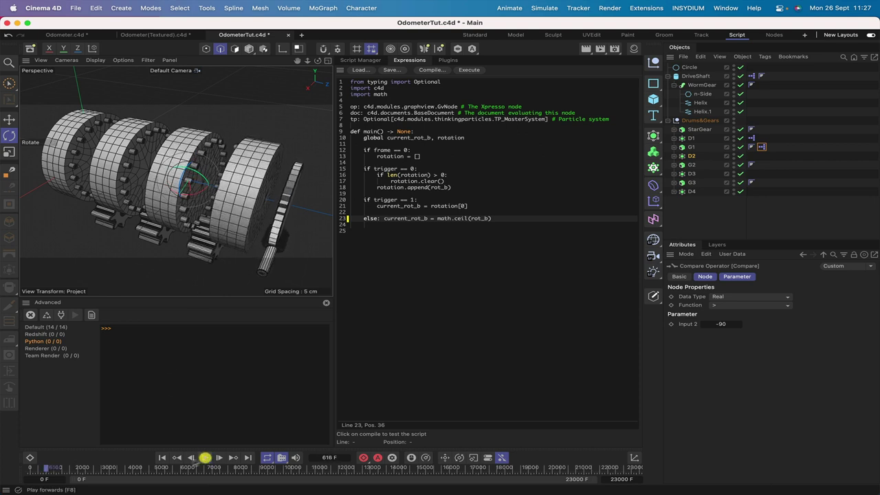
{"action": "left_click", "coordinate": [163, 458]}
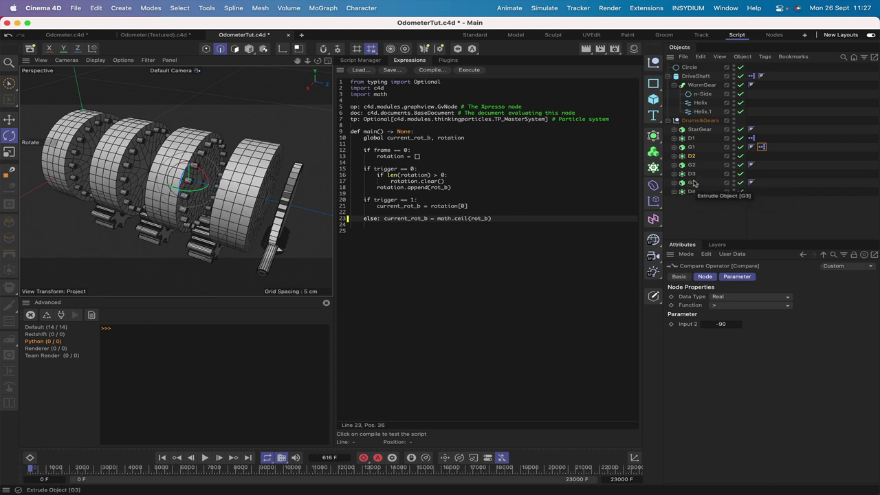
{"action": "left_click", "coordinate": [772, 140]}
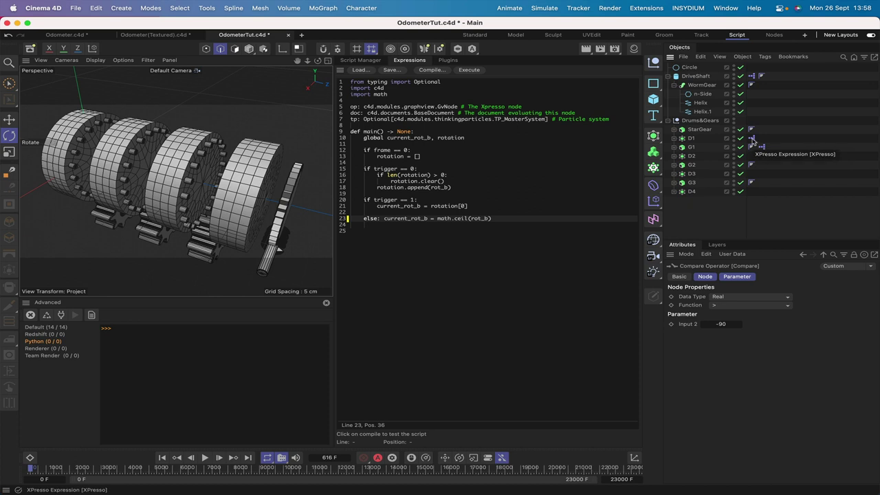
Copy D1's XPresso tag onto D2 and open the copied network with all its nodes in view.
{"action": "left_click", "coordinate": [752, 139]}
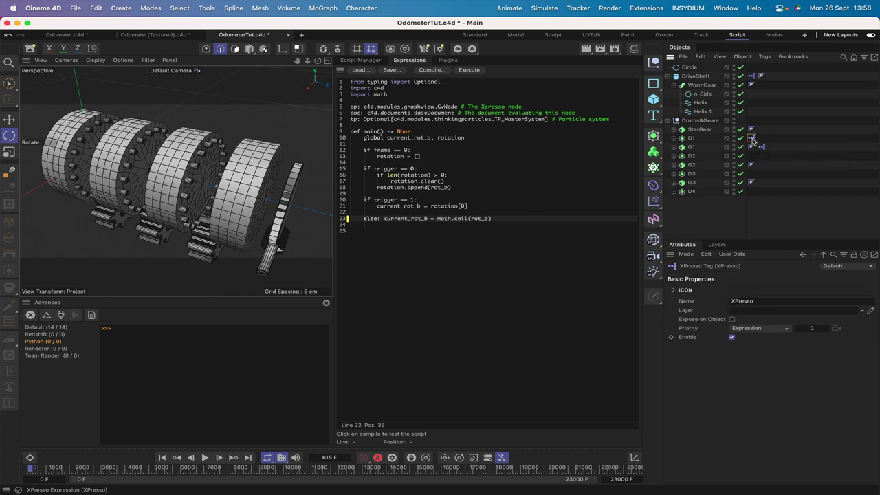
{"action": "left_click_drag", "start_coordinate": [752, 139], "coordinate": [753, 157]}
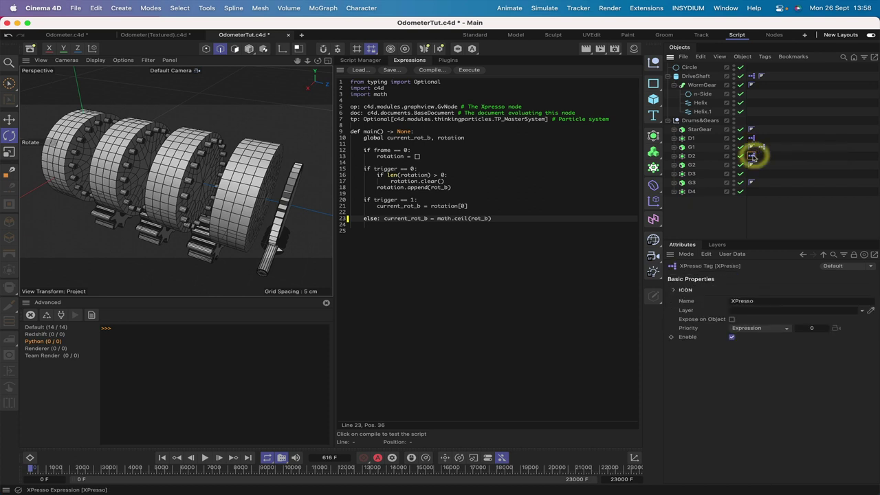
{"action": "double_click", "coordinate": [753, 157]}
{"action": "left_click_drag", "start_coordinate": [595, 157], "coordinate": [677, 179]}
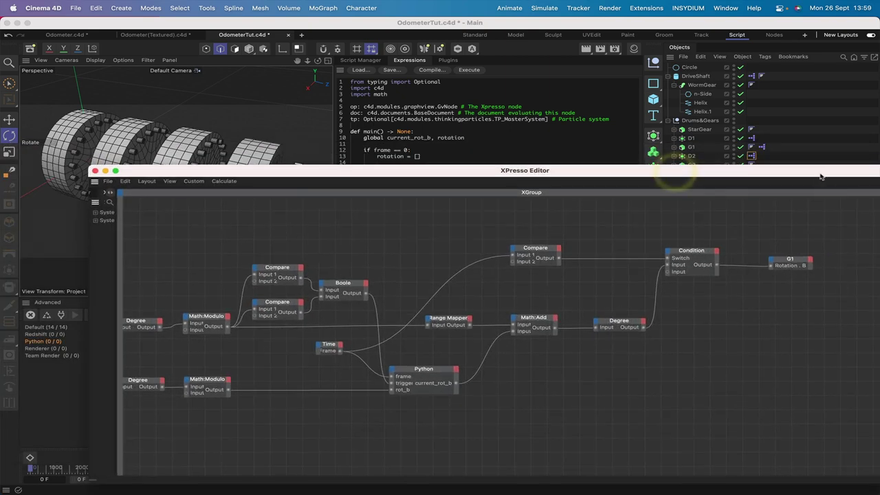
{"action": "left_click_drag", "start_coordinate": [822, 175], "coordinate": [733, 155]}
{"action": "key", "text": "h"}
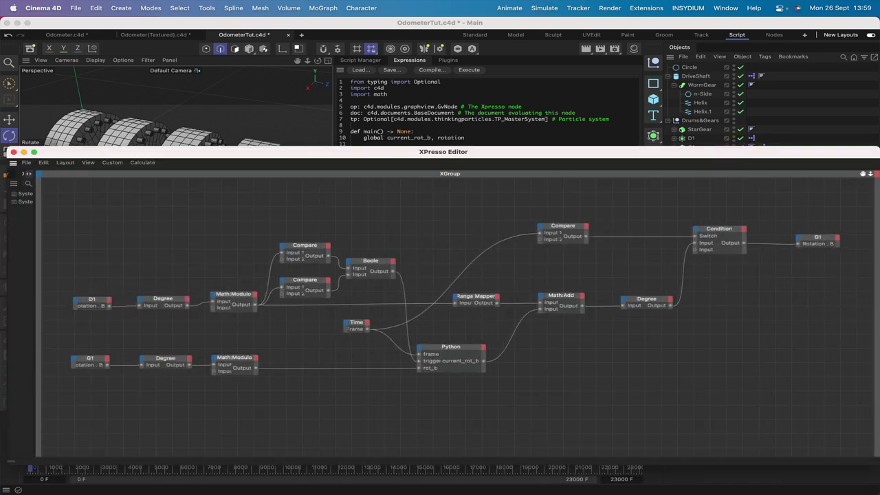
{"action": "left_click_drag", "start_coordinate": [810, 153], "coordinate": [814, 217]}
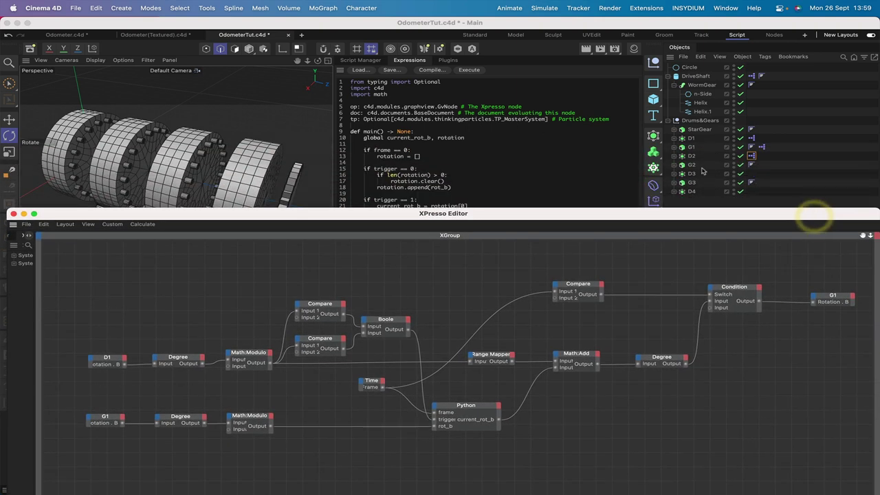
In D2's network, replace the D1 node's object with D2 and both G1 nodes' objects with G2.
{"action": "left_click", "coordinate": [692, 157]}
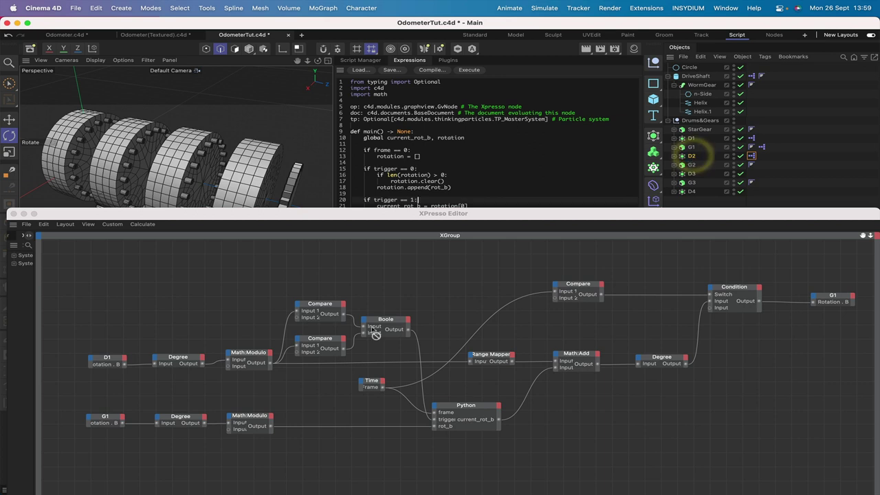
{"action": "left_click_drag", "start_coordinate": [109, 366], "coordinate": [108, 363]}
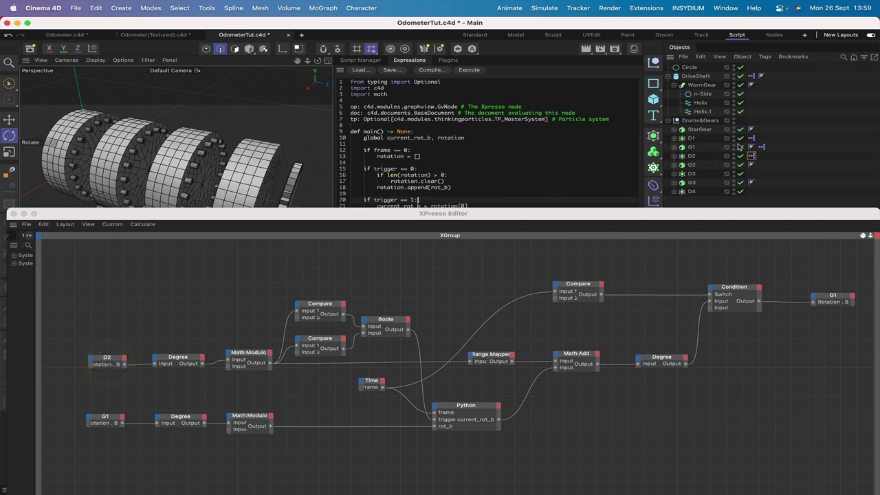
{"action": "left_click", "coordinate": [692, 165]}
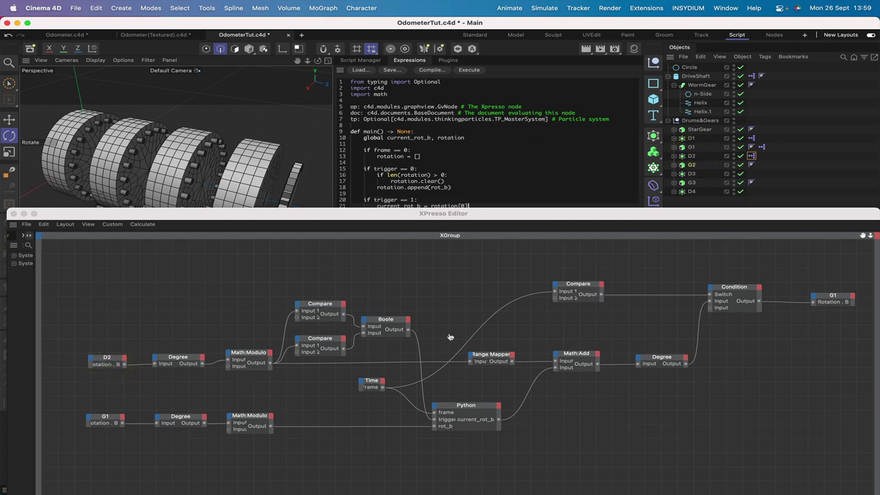
{"action": "left_click", "coordinate": [110, 421]}
{"action": "left_click_drag", "start_coordinate": [845, 306], "coordinate": [845, 302]}
Copy G1's XPresso tag onto G2 and open the copied network.
{"action": "left_click", "coordinate": [762, 147]}
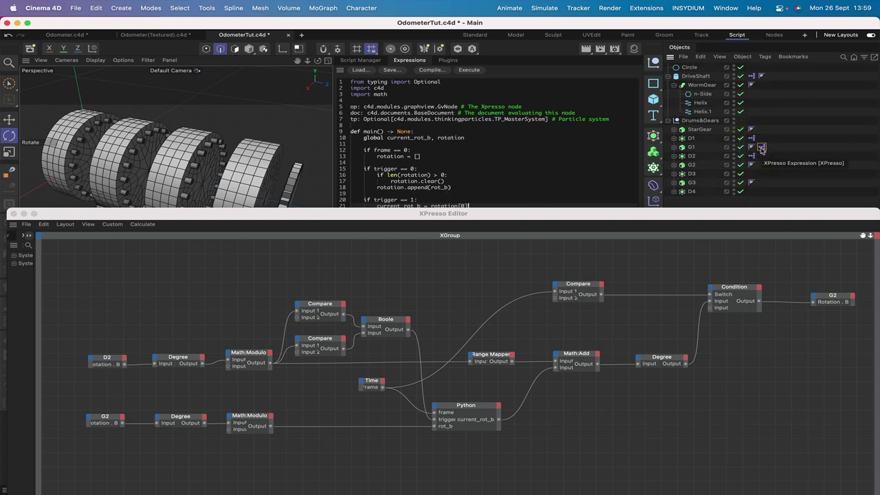
{"action": "left_click", "coordinate": [761, 165]}
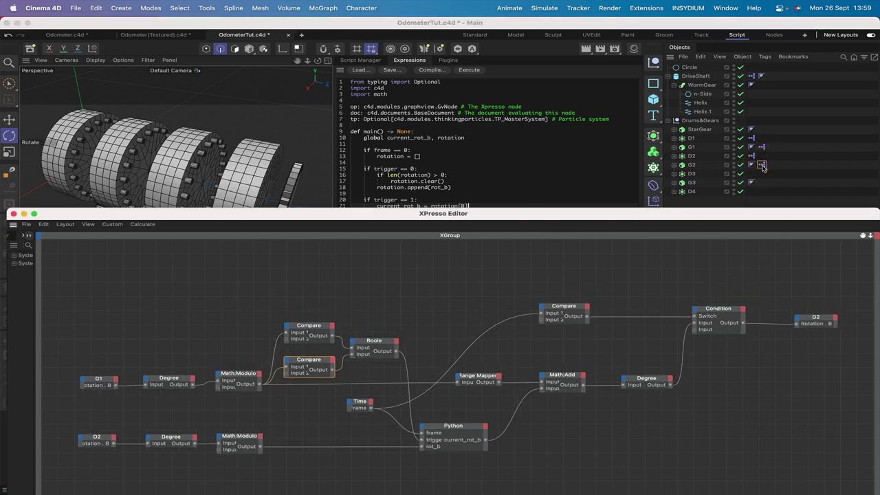
{"action": "left_click_drag", "start_coordinate": [633, 213], "coordinate": [652, 185]}
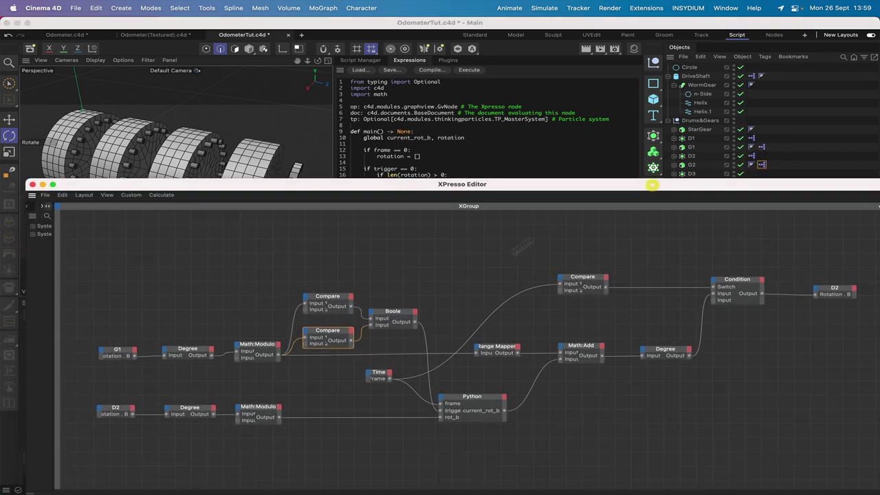
In G2's network, replace the G1 node's object with G2 and both D2 nodes' objects with D3.
{"action": "left_click", "coordinate": [692, 166]}
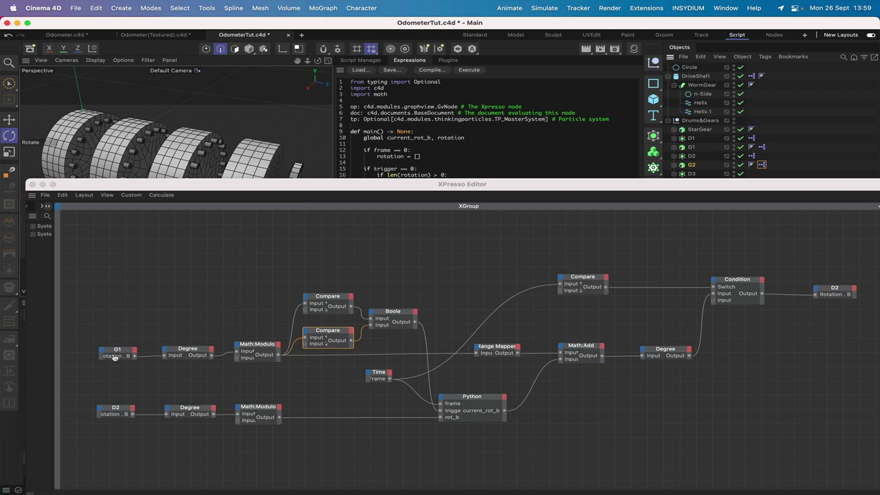
{"action": "left_click_drag", "start_coordinate": [115, 357], "coordinate": [113, 355]}
{"action": "left_click_drag", "start_coordinate": [754, 190], "coordinate": [756, 191]}
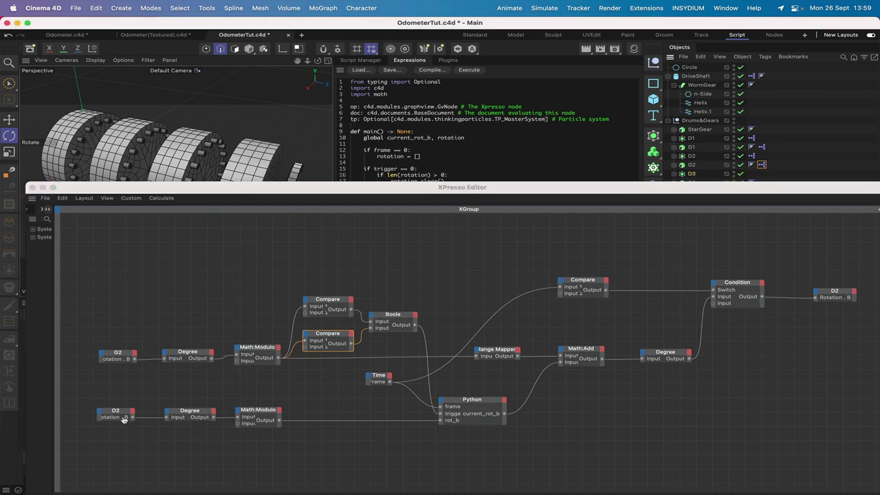
{"action": "left_click_drag", "start_coordinate": [119, 419], "coordinate": [115, 418]}
{"action": "left_click_drag", "start_coordinate": [693, 174], "coordinate": [847, 297]}
{"action": "left_click_drag", "start_coordinate": [752, 191], "coordinate": [752, 208]}
Copy D2's XPresso tag onto D3 and open the copied network.
{"action": "left_click", "coordinate": [751, 158]}
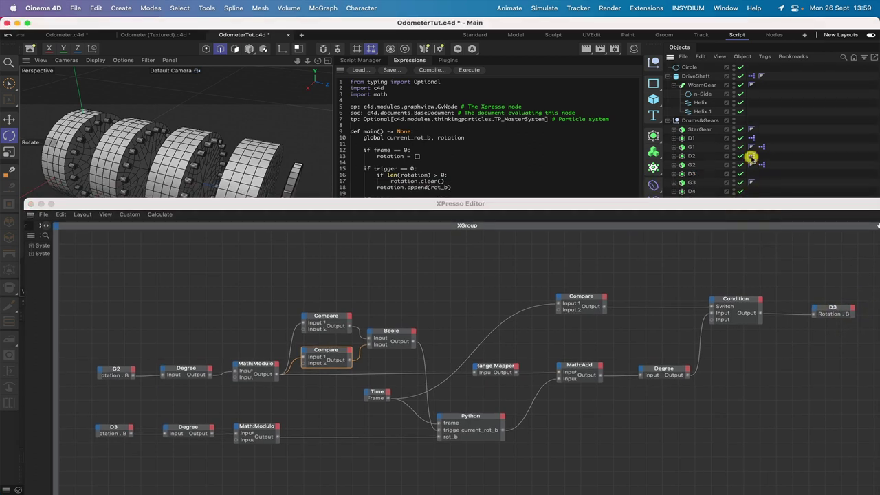
{"action": "left_click_drag", "start_coordinate": [752, 160], "coordinate": [750, 175]}
{"action": "left_click", "coordinate": [752, 174]}
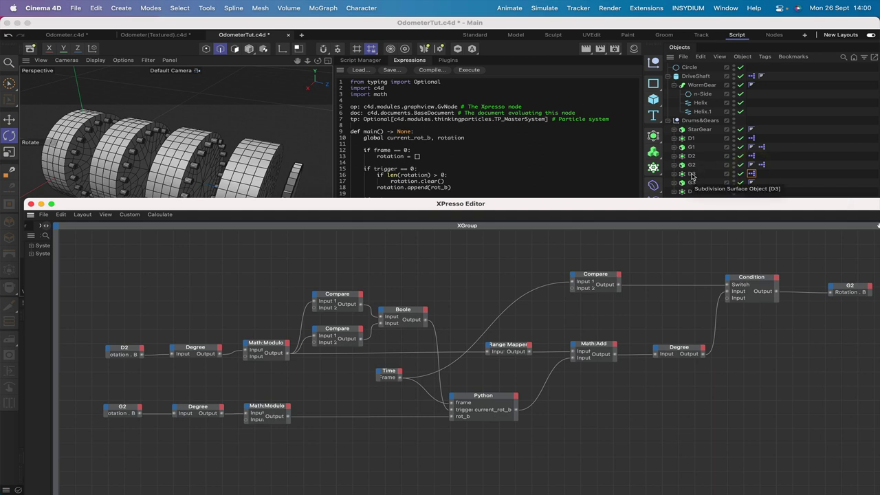
In D3's network, replace the D2 node's object with D3 and both G2 nodes' objects with G3.
{"action": "left_click", "coordinate": [693, 176]}
{"action": "left_click_drag", "start_coordinate": [128, 354], "coordinate": [126, 353]}
{"action": "left_click_drag", "start_coordinate": [696, 183], "coordinate": [120, 410]}
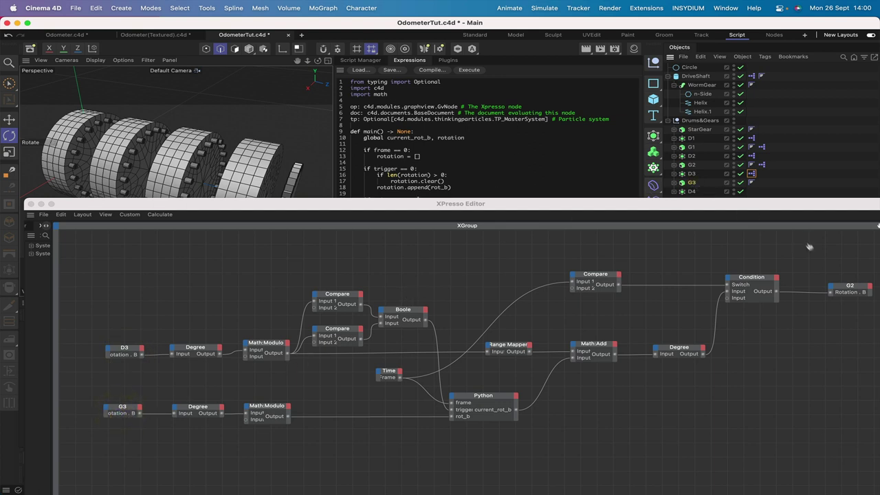
{"action": "left_click_drag", "start_coordinate": [851, 293], "coordinate": [851, 292]}
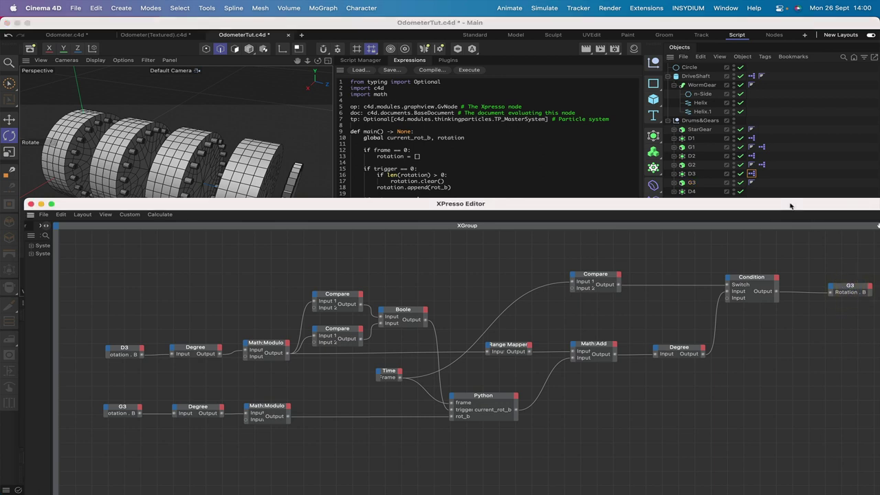
{"action": "left_click_drag", "start_coordinate": [788, 204], "coordinate": [788, 218]}
Copy G2's XPresso tag onto G3 and open the copied network.
{"action": "left_click_drag", "start_coordinate": [762, 164], "coordinate": [762, 182], "text": "ctrl"}
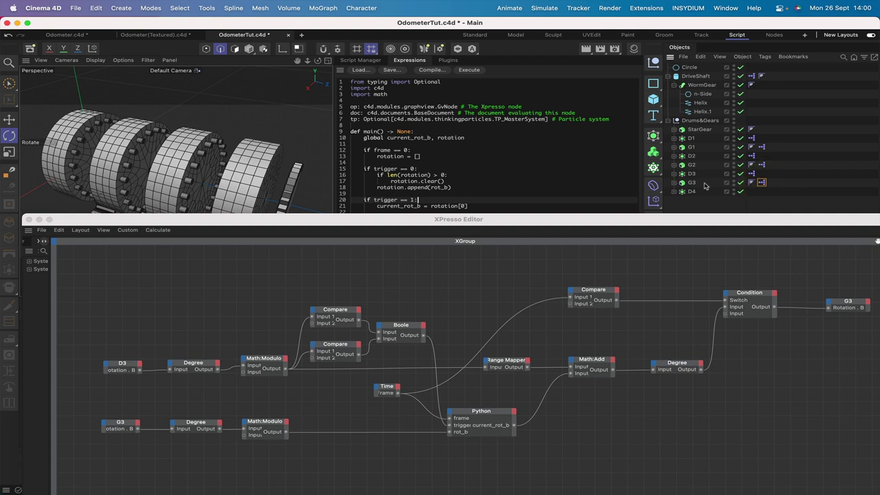
{"action": "double_click", "coordinate": [762, 182]}
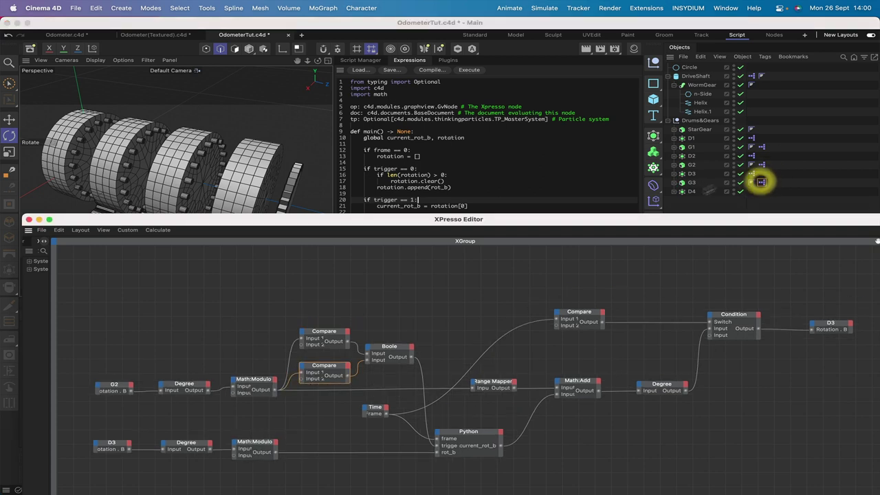
In G3's network, replace the G2 node's object with G3 and both D3 nodes' objects with D4, and close the network.
{"action": "left_click", "coordinate": [691, 183]}
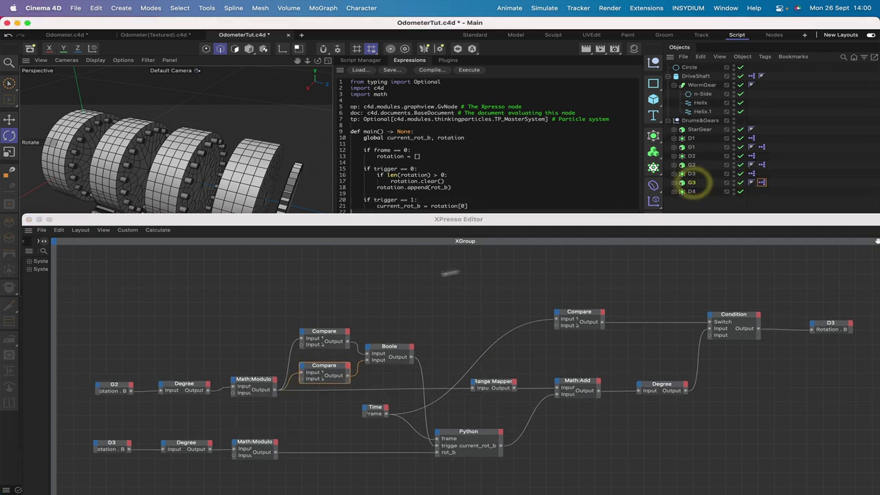
{"action": "left_click_drag", "start_coordinate": [692, 182], "coordinate": [115, 390]}
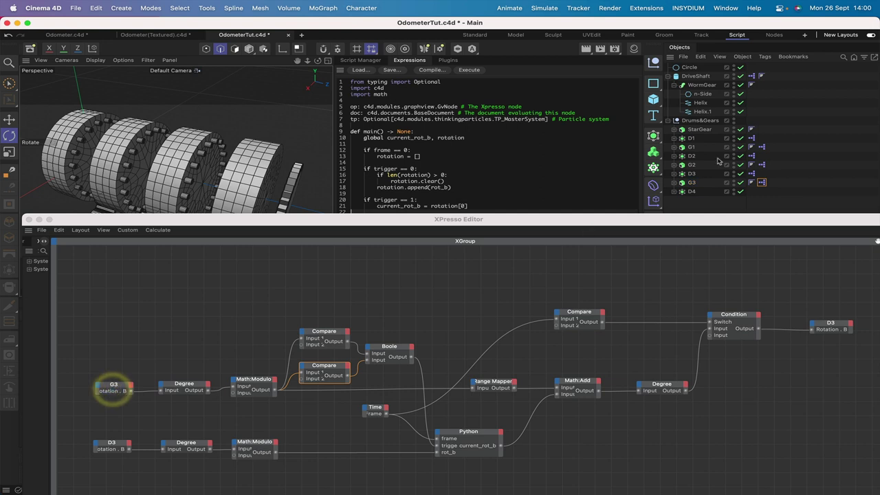
{"action": "left_click_drag", "start_coordinate": [692, 192], "coordinate": [112, 446]}
{"action": "left_click_drag", "start_coordinate": [691, 192], "coordinate": [805, 303]}
{"action": "left_click_drag", "start_coordinate": [828, 332], "coordinate": [828, 331]}
{"action": "left_click_drag", "start_coordinate": [696, 220], "coordinate": [748, 176]}
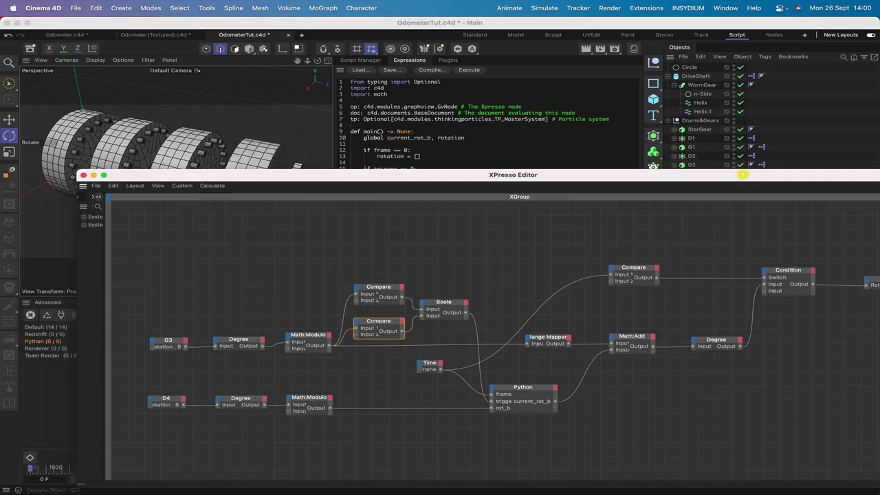
{"action": "left_click", "coordinate": [83, 175]}
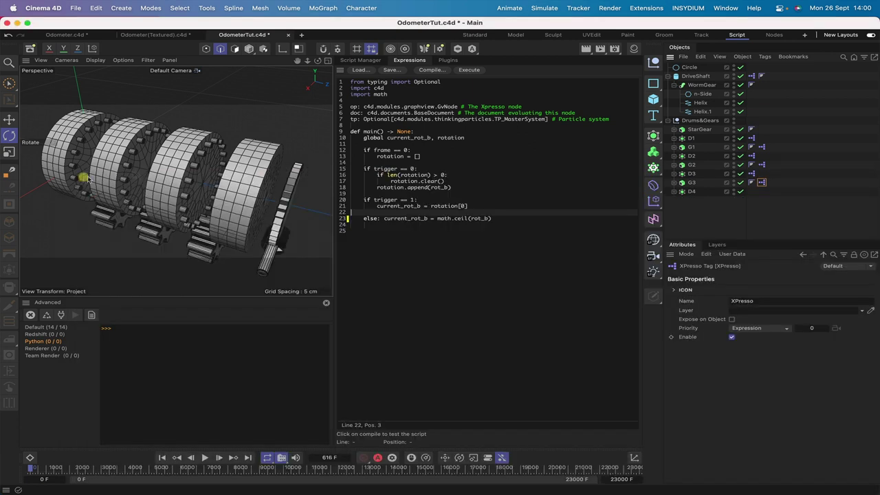
Play the animation to test the drum and gear rotation, stop it, and return to the first frame.
{"action": "left_click", "coordinate": [761, 182]}
{"action": "left_click", "coordinate": [204, 458]}
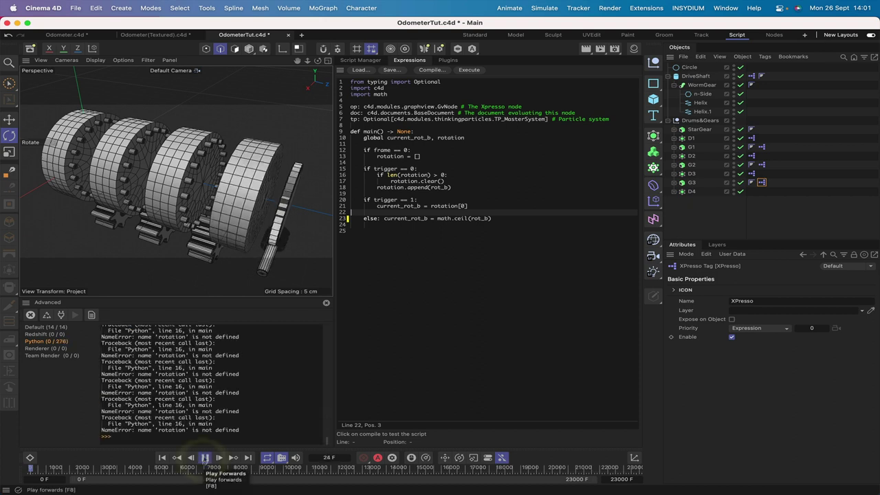
{"action": "left_click", "coordinate": [326, 302]}
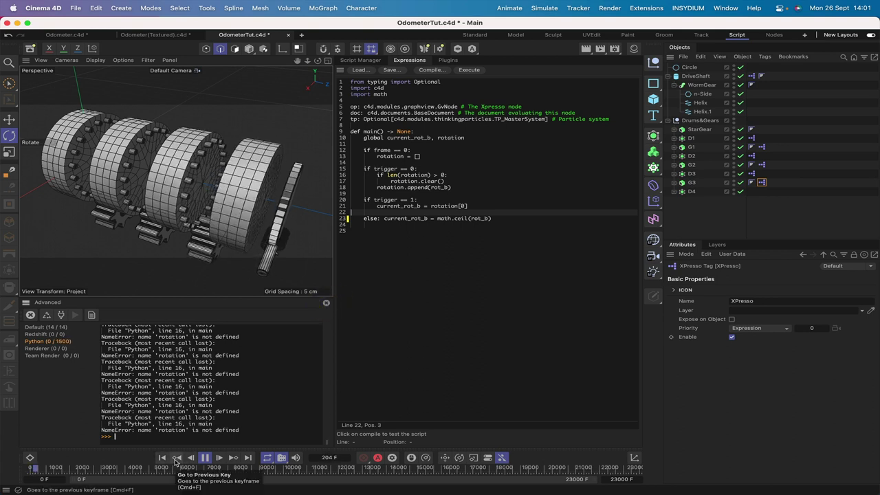
{"action": "left_click", "coordinate": [205, 457]}
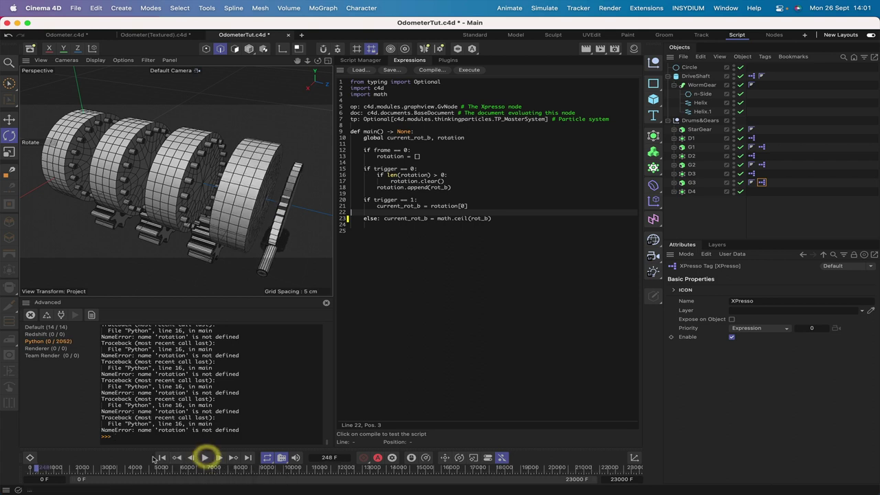
{"action": "left_click", "coordinate": [161, 458]}
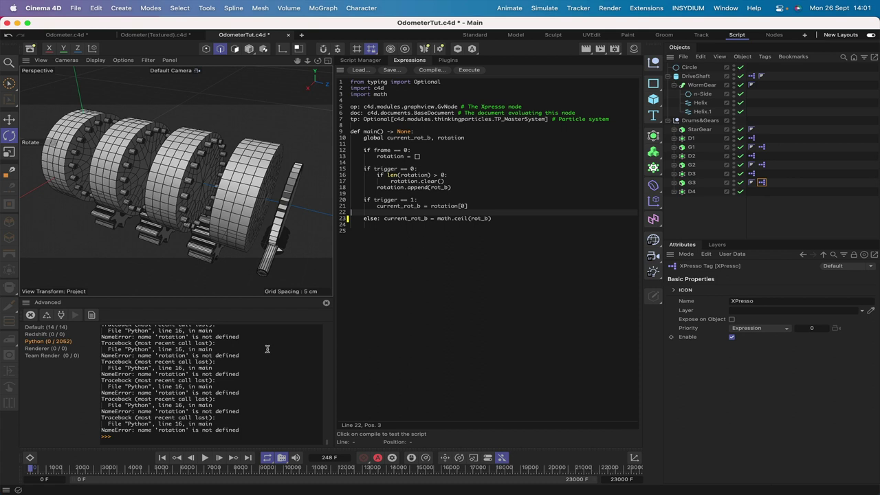
In the Odometer(Textured).c4d document, clear the console and disable the D1, D2, D3 and D4 subdivision surfaces.
{"action": "left_click", "coordinate": [144, 35]}
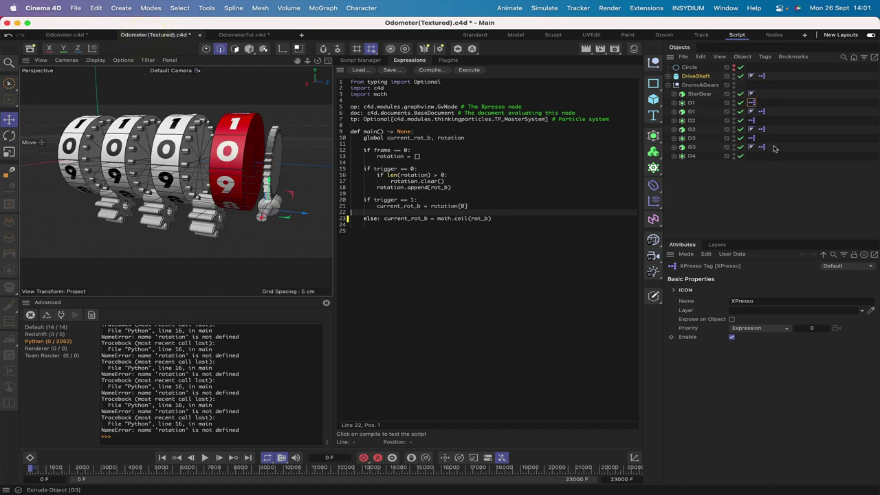
{"action": "left_click", "coordinate": [326, 304]}
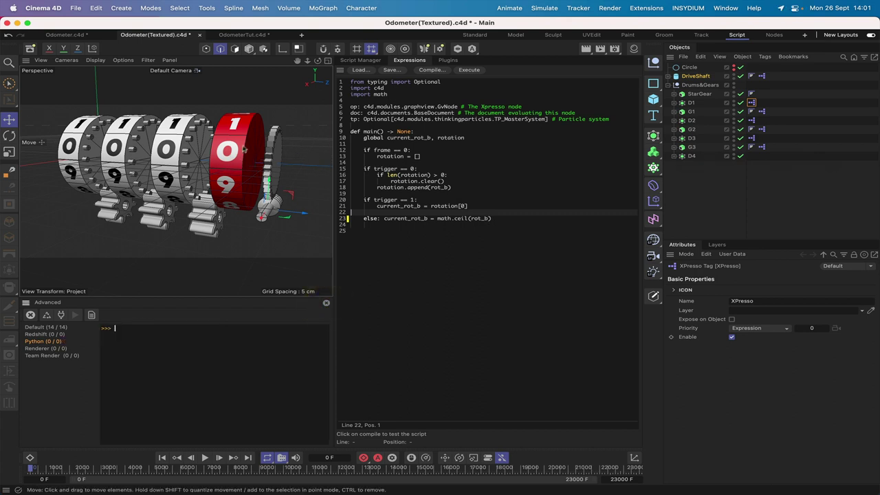
{"action": "left_click", "coordinate": [741, 103]}
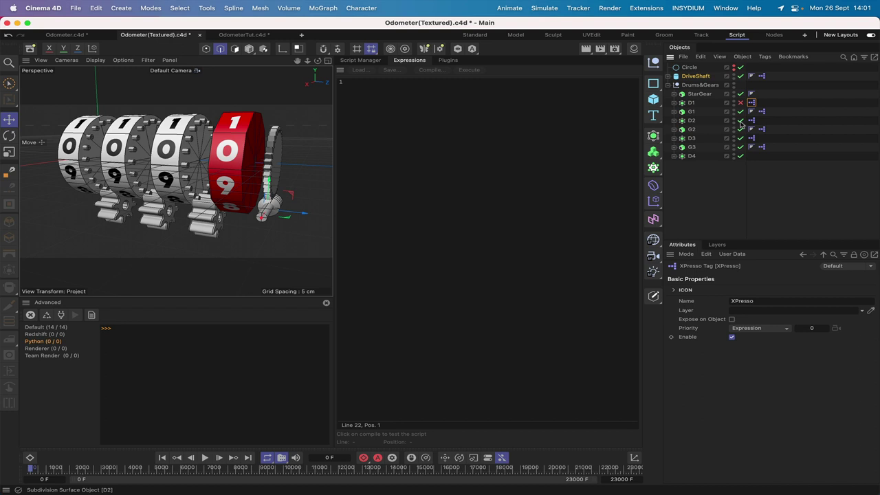
{"action": "left_click", "coordinate": [741, 121]}
{"action": "left_click", "coordinate": [740, 138]}
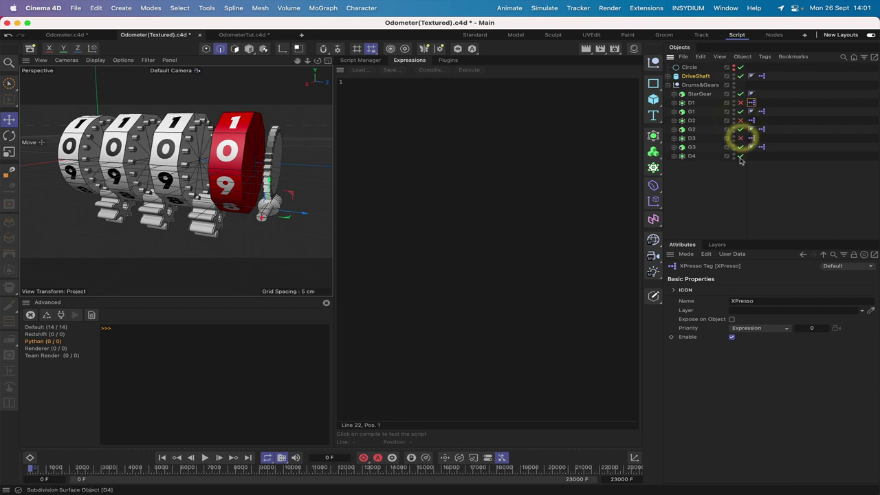
{"action": "left_click", "coordinate": [740, 156]}
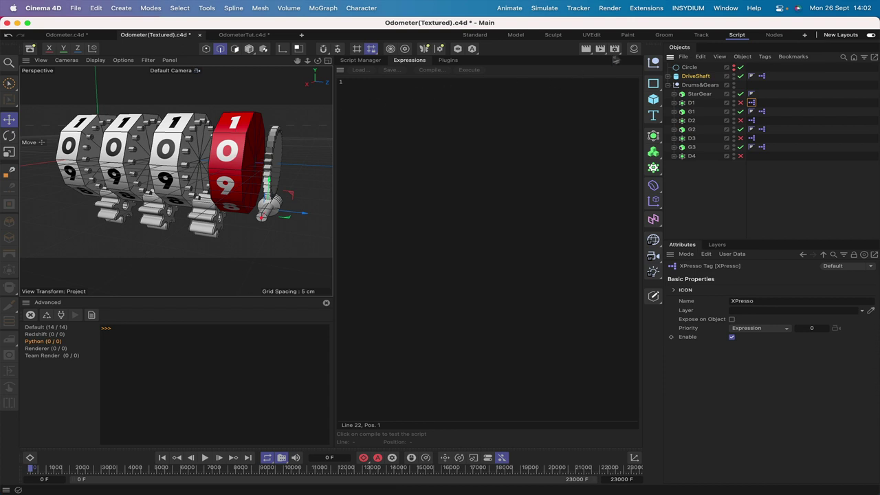
Check the materials available in the textured scene.
{"action": "left_click", "coordinate": [634, 49]}
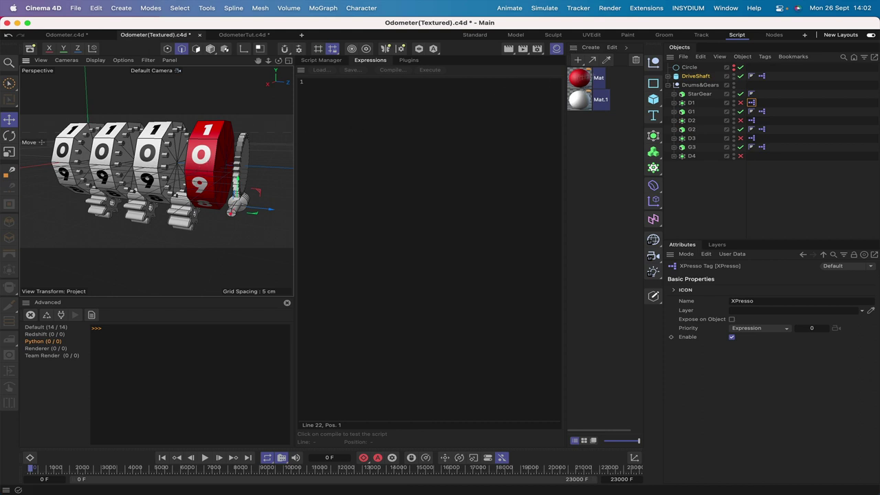
{"action": "left_click", "coordinate": [556, 50]}
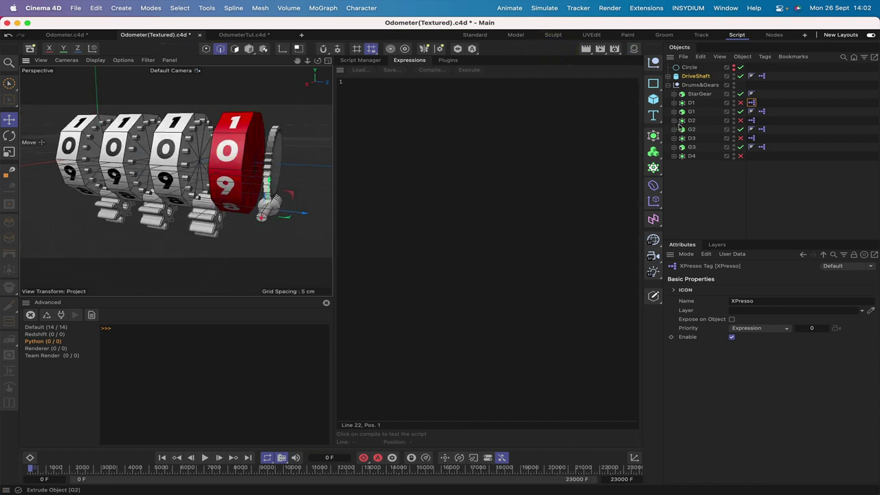
Re-enable the D1 subdivision surface and try the Catmull-Clark type on it before returning to OpenSubdiv Catmull-Clark.
{"action": "left_click", "coordinate": [685, 105]}
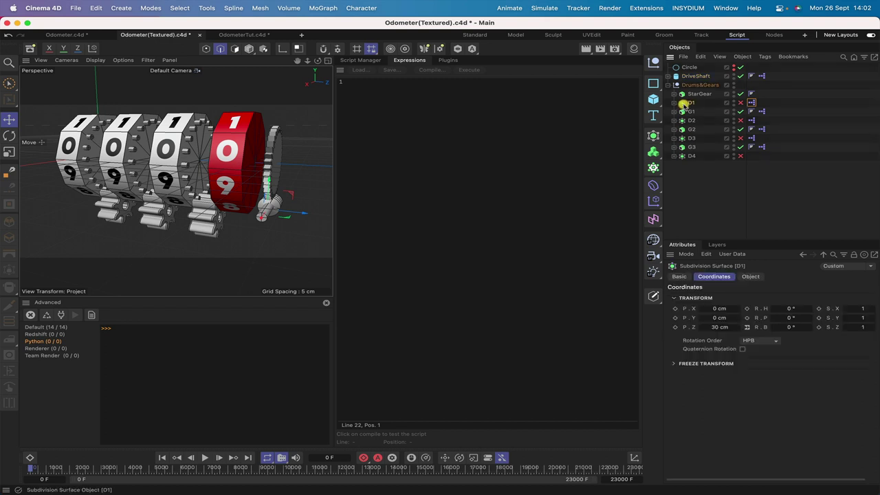
{"action": "left_click", "coordinate": [751, 276]}
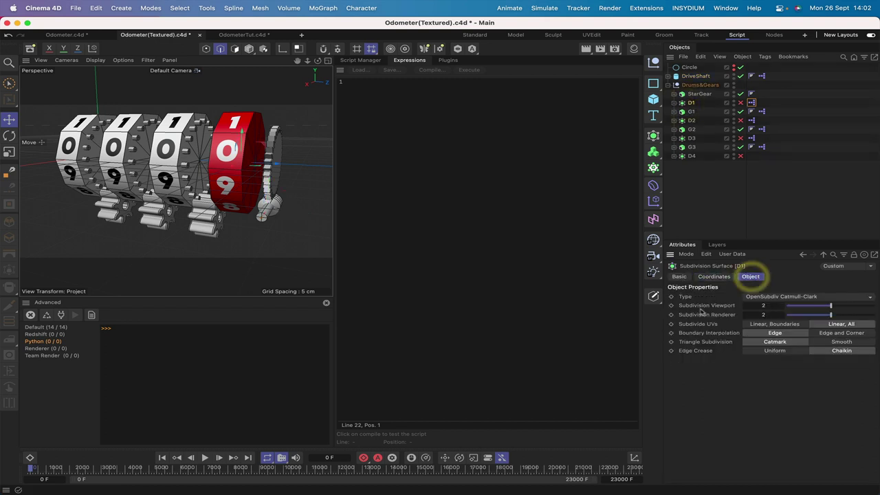
{"action": "left_click", "coordinate": [776, 295]}
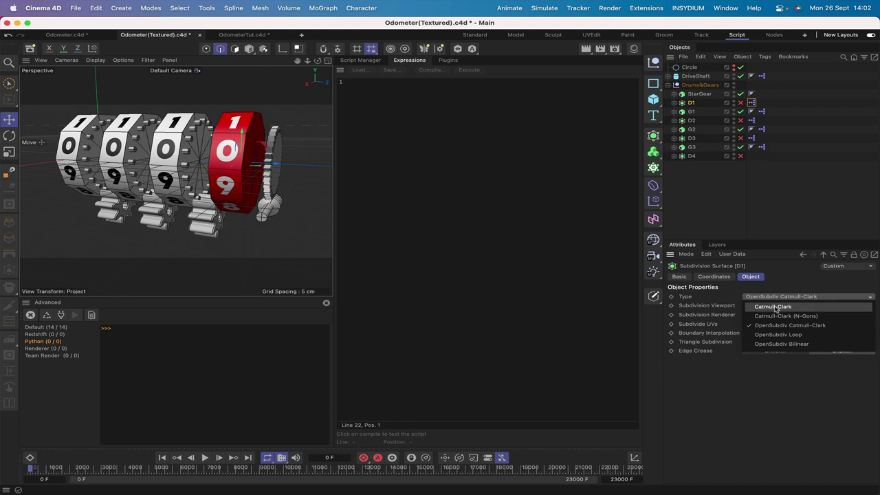
{"action": "left_click", "coordinate": [776, 307]}
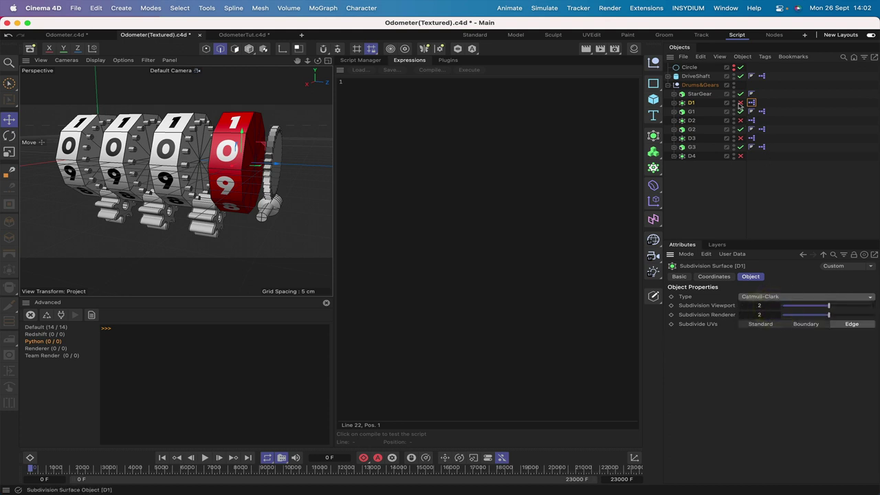
{"action": "left_click", "coordinate": [741, 102]}
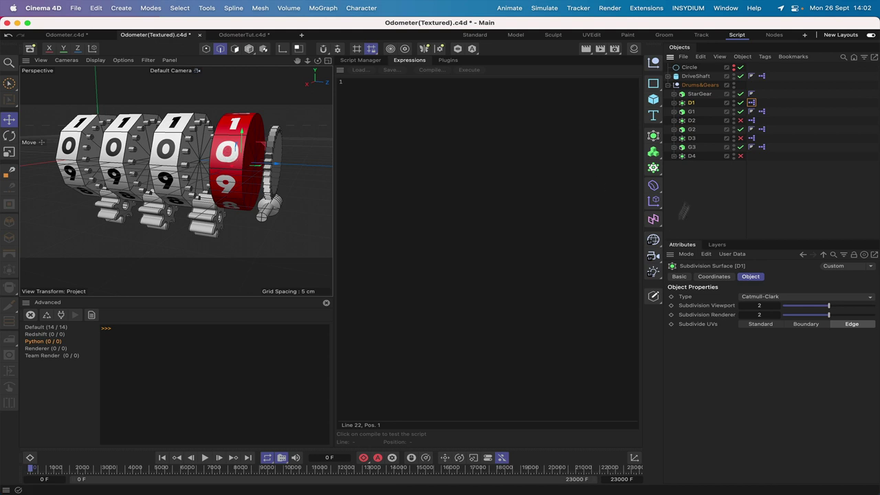
{"action": "left_click", "coordinate": [768, 298]}
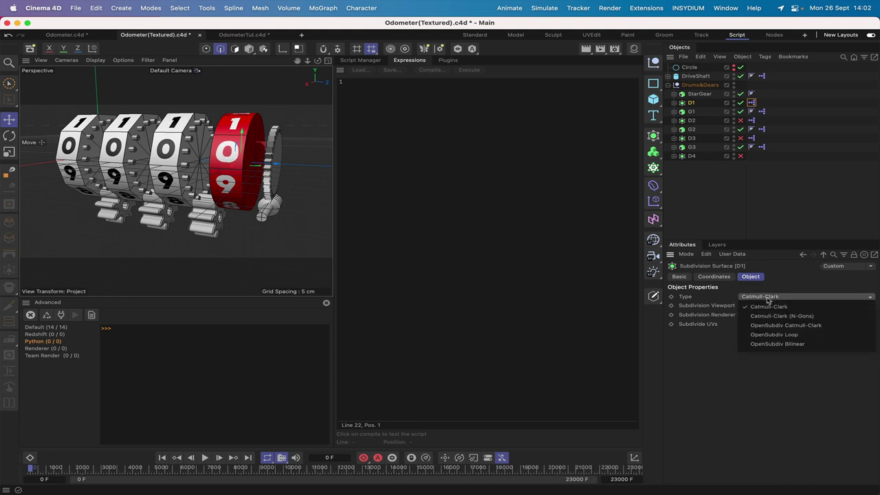
{"action": "left_click", "coordinate": [800, 327]}
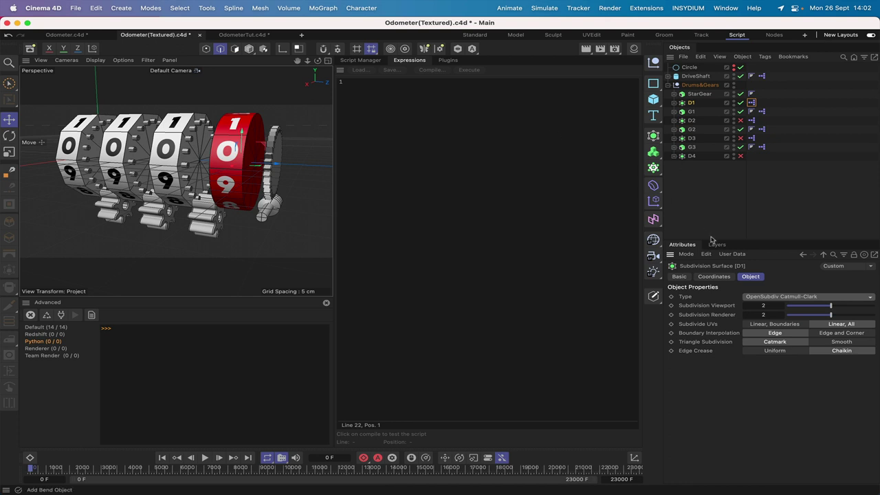
Delete the Polygon objects inside drums D3 and D4.
{"action": "left_click", "coordinate": [673, 139]}
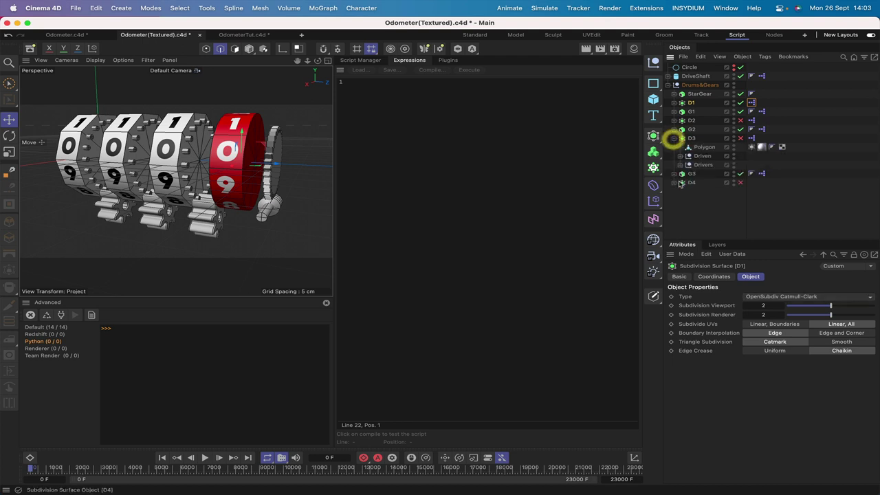
{"action": "left_click", "coordinate": [673, 182]}
{"action": "left_click", "coordinate": [708, 147]}
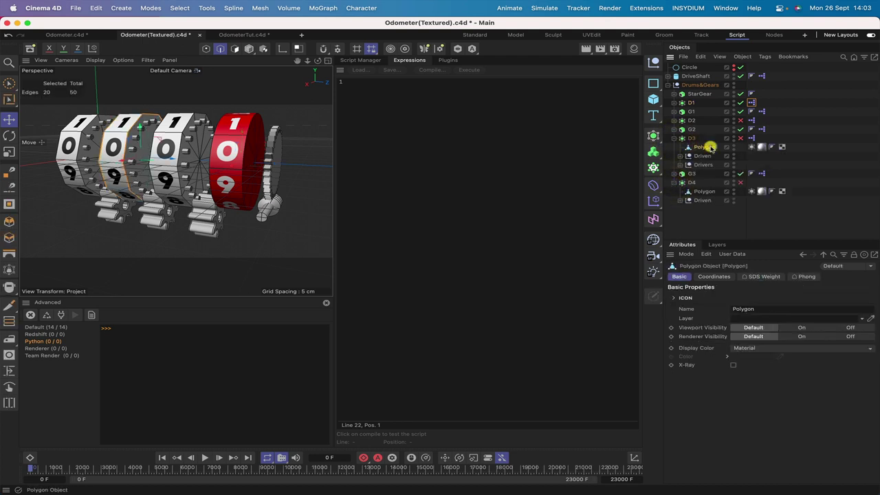
{"action": "key", "text": "Delete"}
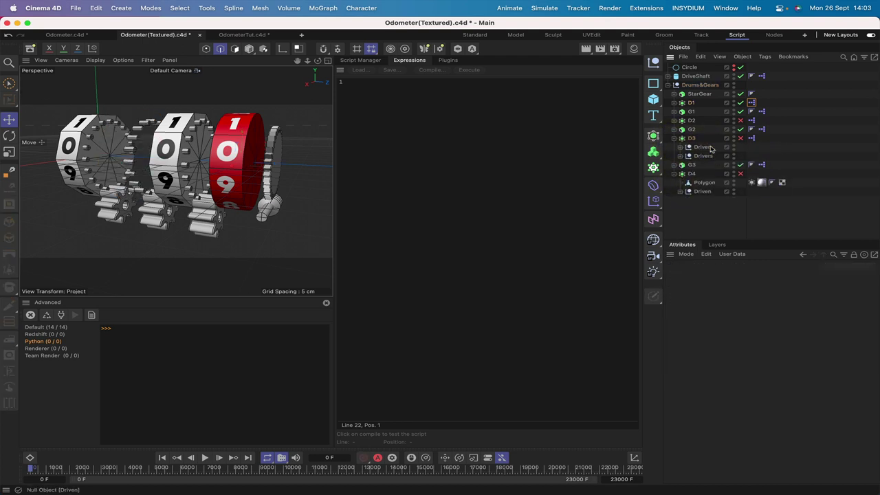
{"action": "left_click", "coordinate": [703, 183]}
{"action": "key", "text": "Delete"}
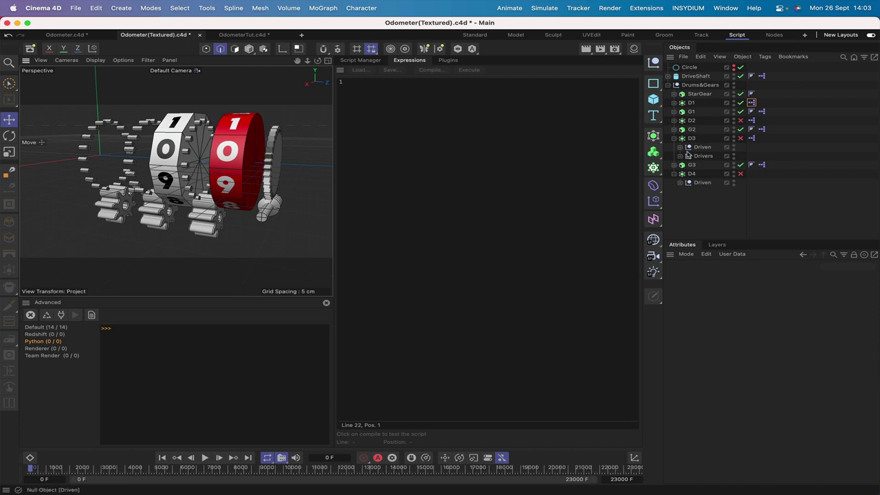
Copy D2's Polygon object into D3 and set the copy's Z position to 0 cm.
{"action": "left_click", "coordinate": [674, 120]}
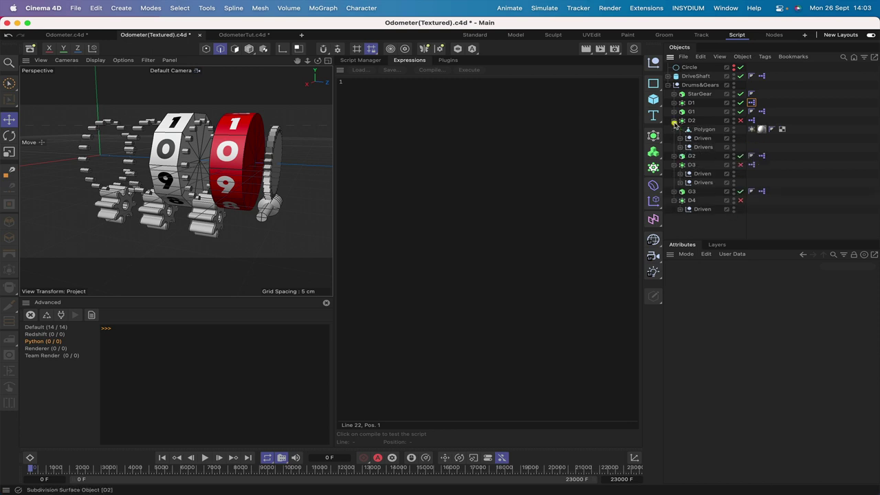
{"action": "left_click", "coordinate": [674, 102]}
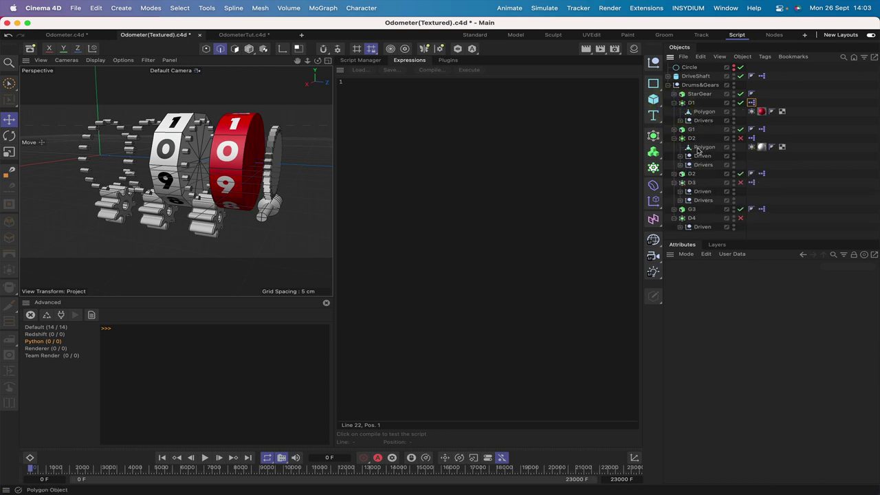
{"action": "left_click", "coordinate": [674, 103]}
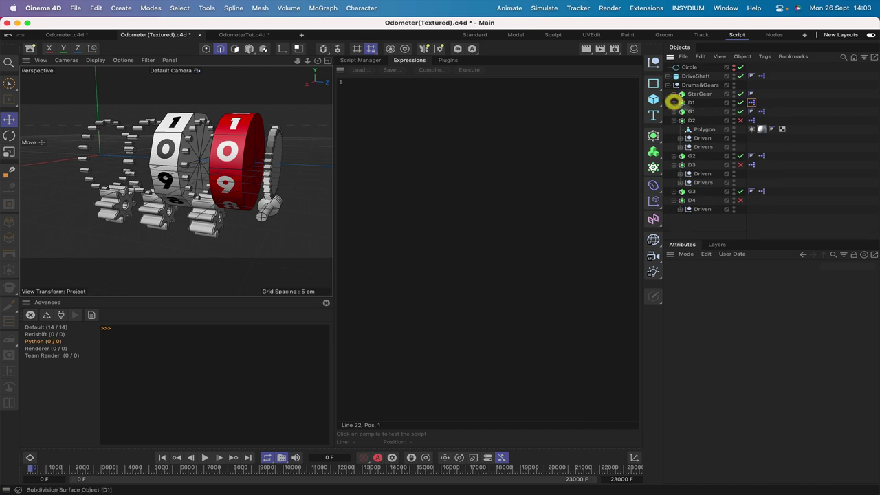
{"action": "left_click", "coordinate": [703, 129]}
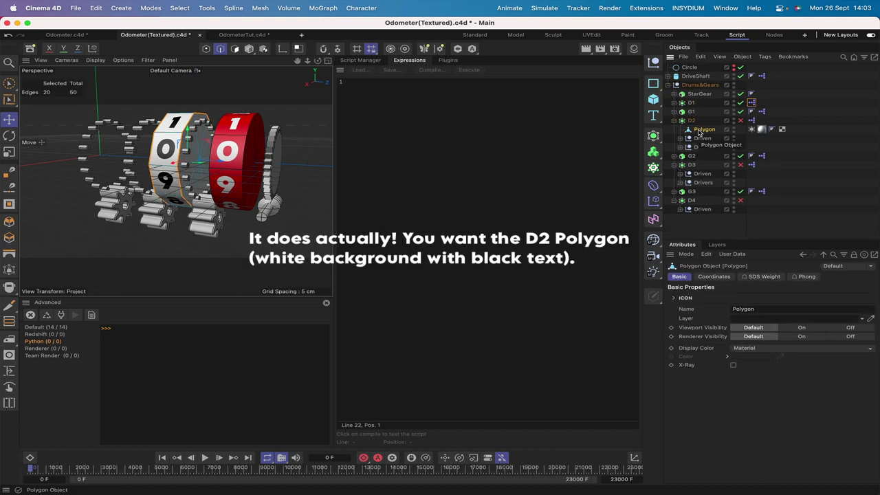
{"action": "mouse_move", "coordinate": [699, 132]}
{"action": "left_mouse_down"}
{"action": "mouse_move", "coordinate": [708, 169]}
{"action": "mouse_move", "coordinate": [702, 167]}
{"action": "left_mouse_up"}
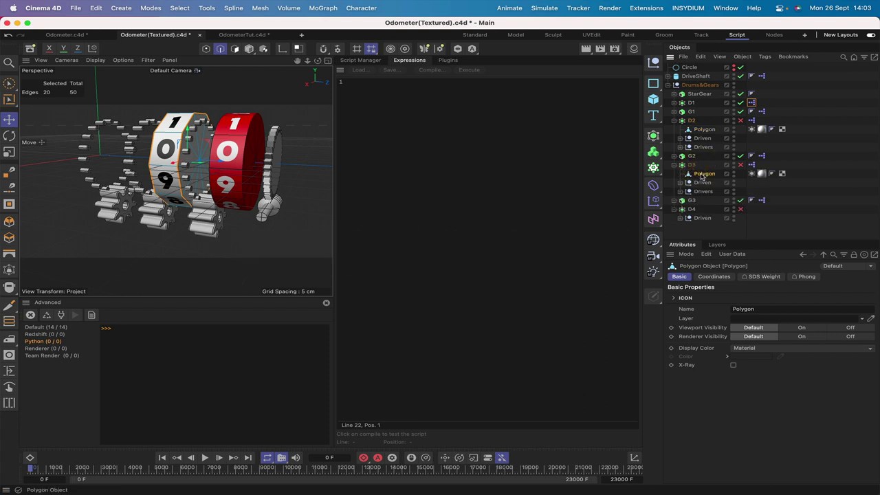
{"action": "left_click", "coordinate": [713, 276]}
{"action": "left_click", "coordinate": [722, 327]}
{"action": "type", "text": "0"}
{"action": "key", "text": "Return"}
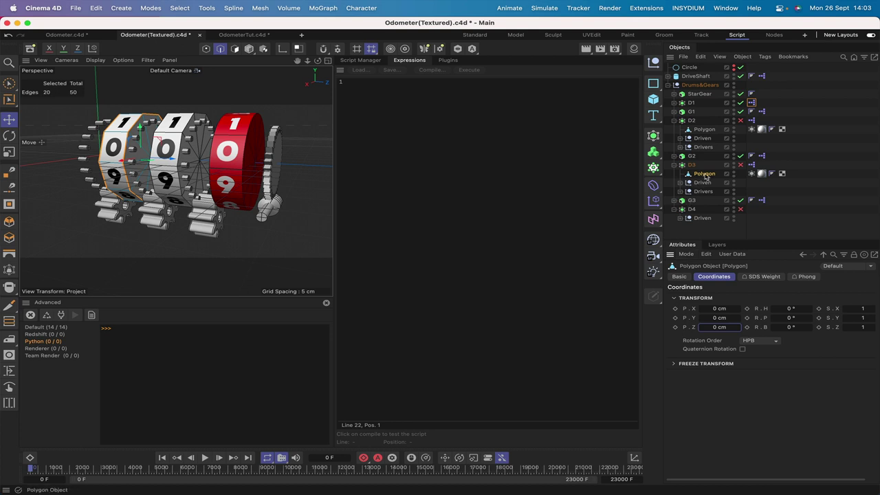
Copy D3's Polygon object into D4 and set the copy's Z position to 0 cm.
{"action": "left_click_drag", "start_coordinate": [704, 178], "coordinate": [694, 209], "text": "ctrl"}
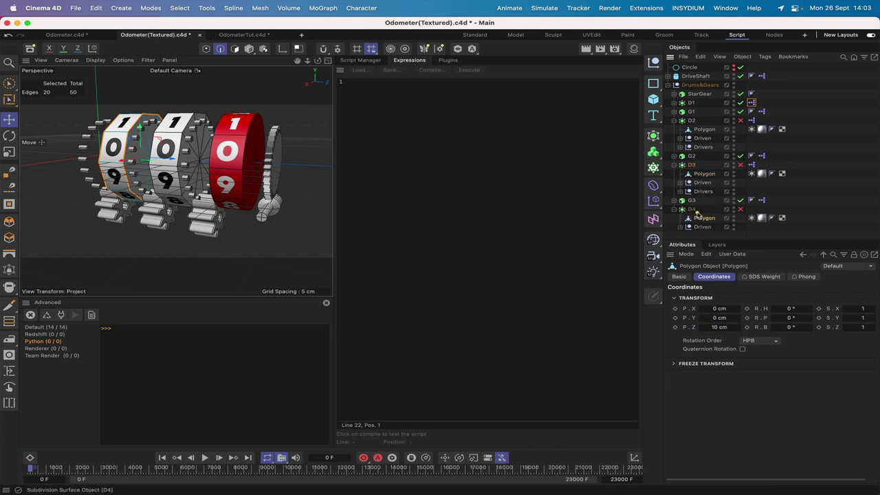
{"action": "left_click", "coordinate": [720, 327]}
{"action": "type", "text": "0"}
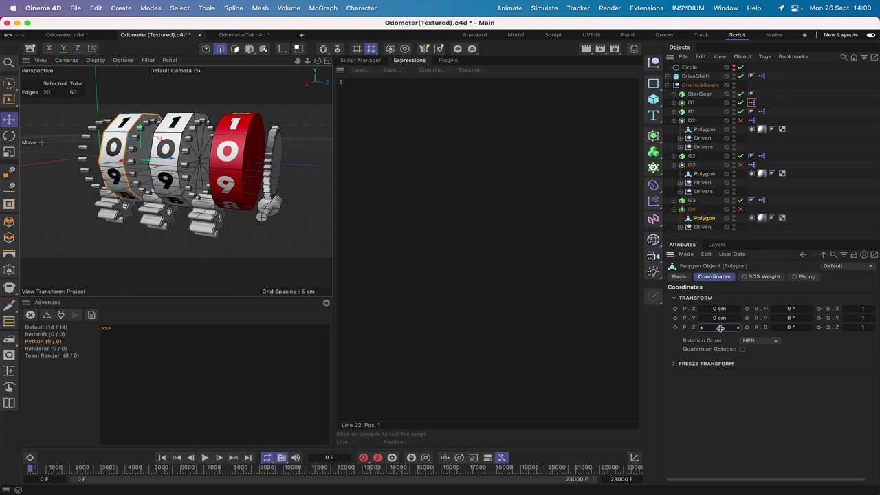
{"action": "key", "text": "Return"}
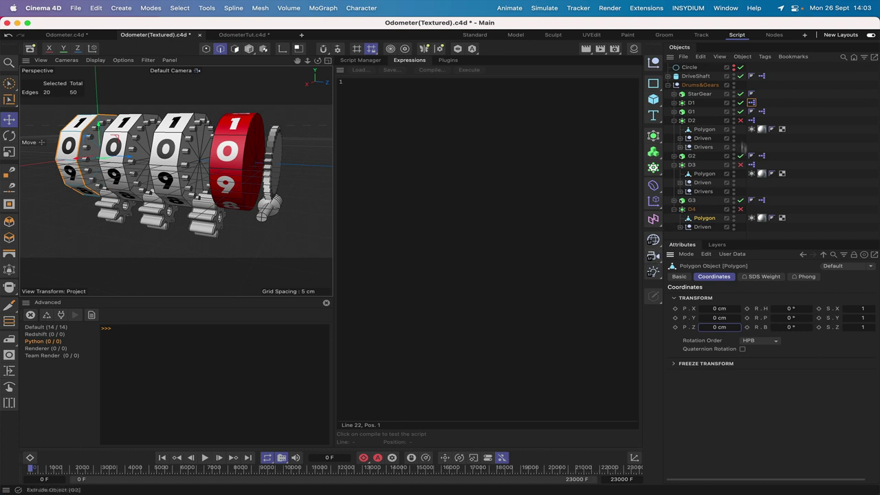
Re-enable the D2, D3 and D4 subdivision surfaces and play the animation to test the textured drums.
{"action": "left_click", "coordinate": [741, 121]}
{"action": "left_click", "coordinate": [741, 165]}
{"action": "left_click", "coordinate": [740, 209]}
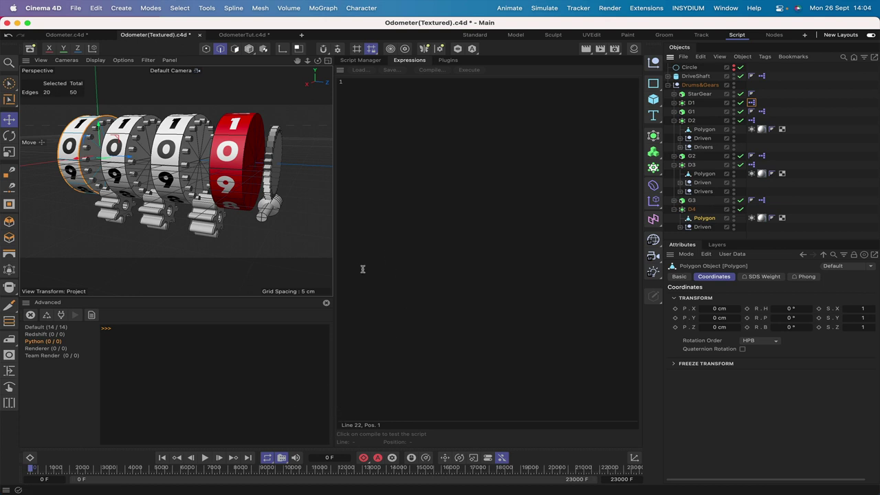
{"action": "left_click", "coordinate": [205, 458]}
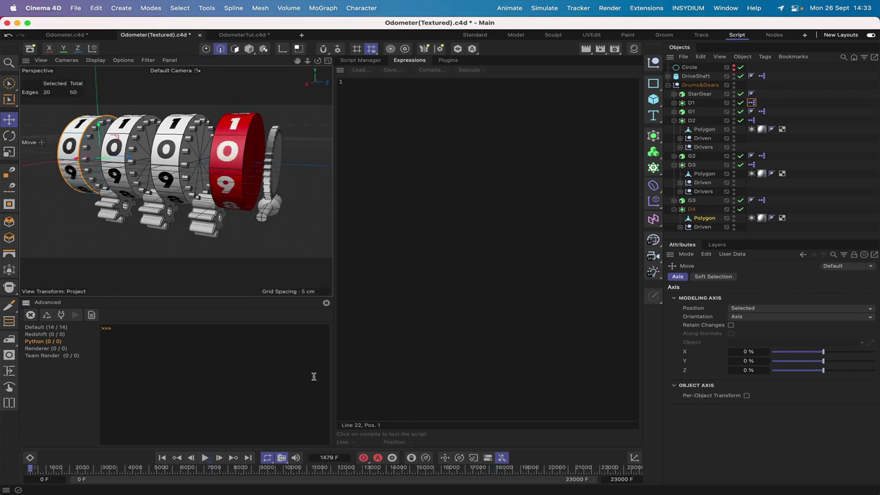
Collapse the D2, D3 and D4 hierarchies in the object list and switch to the Standard layout.
{"action": "left_click", "coordinate": [713, 200]}
{"action": "left_click", "coordinate": [673, 121]}
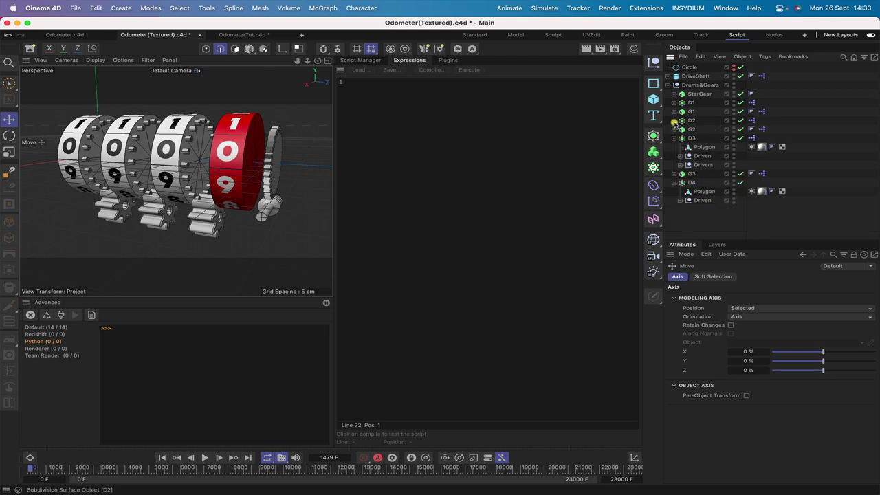
{"action": "left_click", "coordinate": [673, 138]}
{"action": "left_click", "coordinate": [673, 156]}
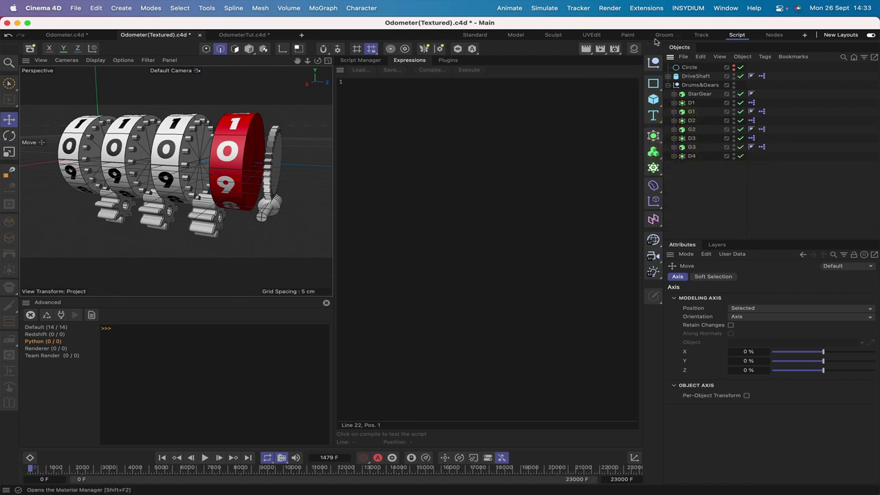
{"action": "left_click", "coordinate": [474, 35]}
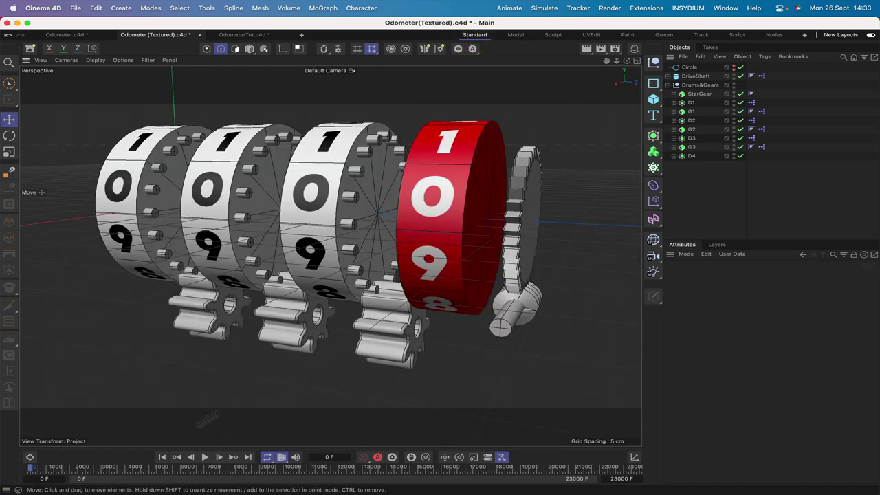
Review the DriveShaft XPresso network from the drive shaft through the StarGear to D1, and close its editor.
{"action": "double_click", "coordinate": [763, 77]}
{"action": "left_click_drag", "start_coordinate": [752, 72], "coordinate": [323, 31]}
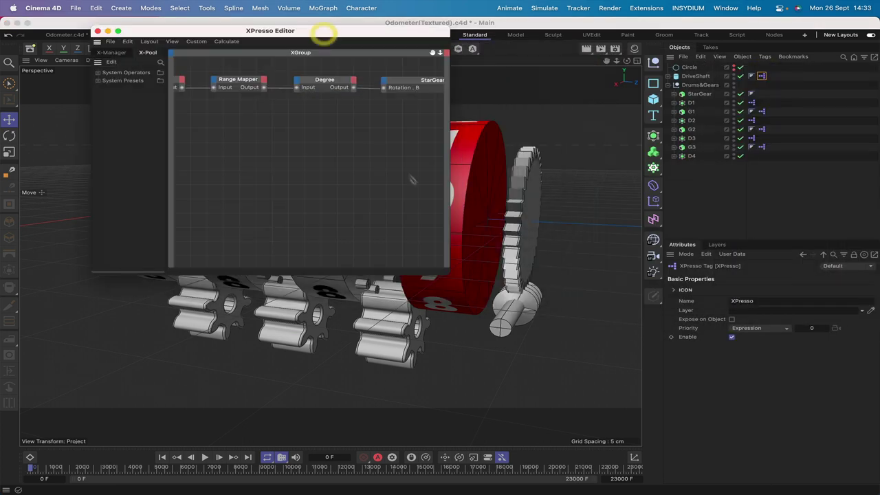
{"action": "left_click_drag", "start_coordinate": [450, 221], "coordinate": [770, 232]}
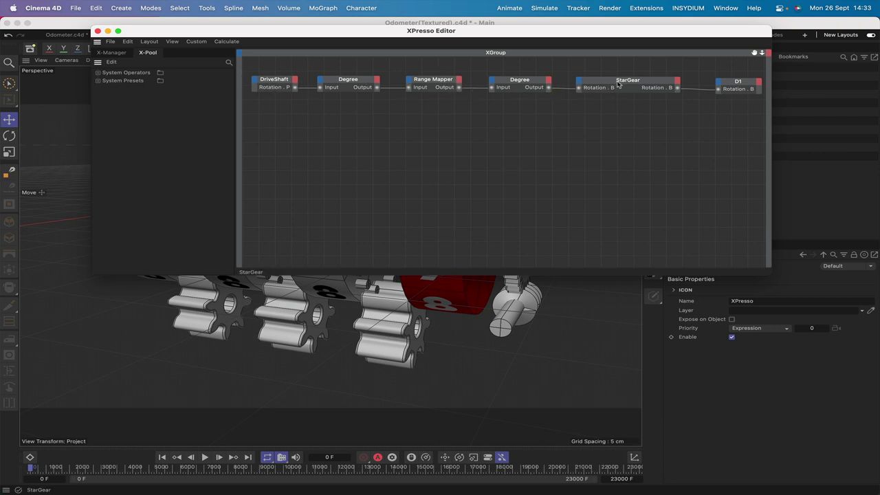
{"action": "left_click_drag", "start_coordinate": [647, 36], "coordinate": [463, 52]}
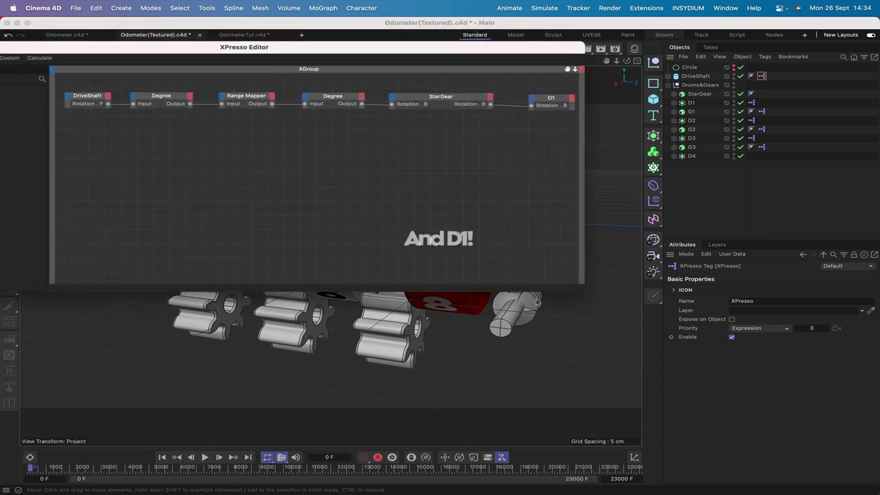
{"action": "left_click_drag", "start_coordinate": [420, 52], "coordinate": [477, 58]}
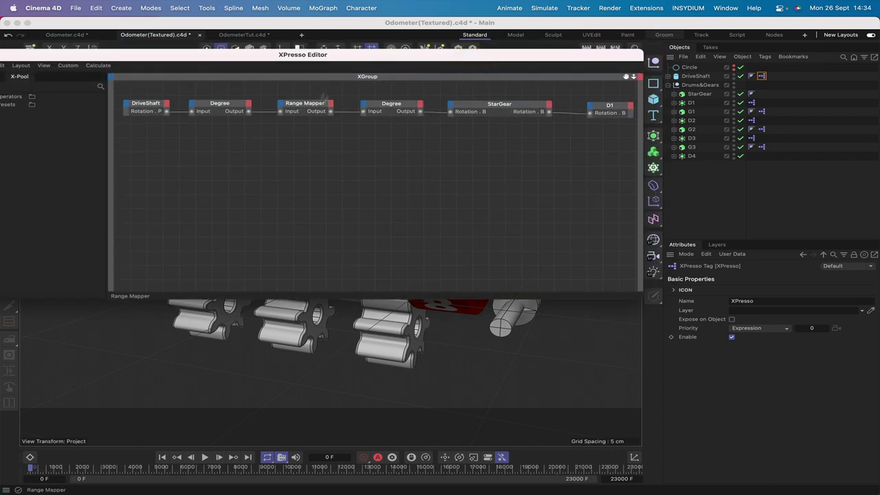
{"action": "left_click_drag", "start_coordinate": [286, 61], "coordinate": [376, 46]}
{"action": "left_click", "coordinate": [61, 43]}
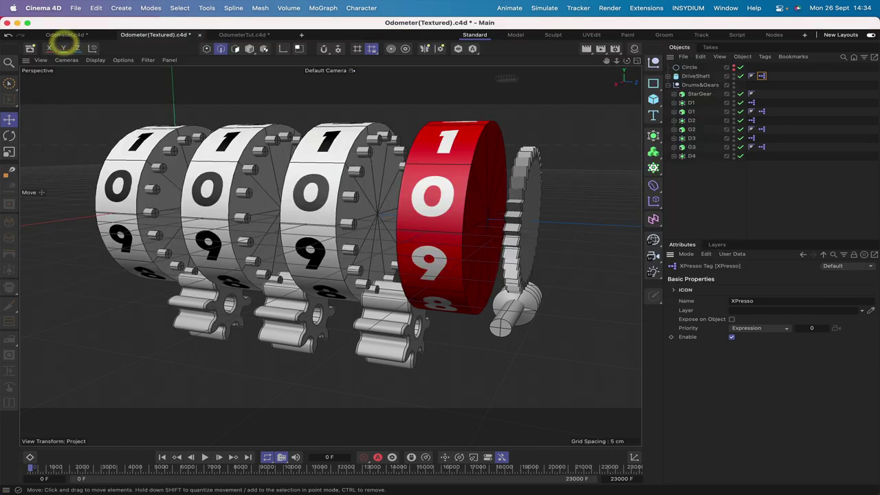
Open D1's XPresso network in an enlarged editor and examine the whole node chain driving G1.
{"action": "double_click", "coordinate": [752, 102]}
{"action": "left_click_drag", "start_coordinate": [752, 102], "coordinate": [540, 3]}
{"action": "left_click_drag", "start_coordinate": [649, 263], "coordinate": [877, 280]}
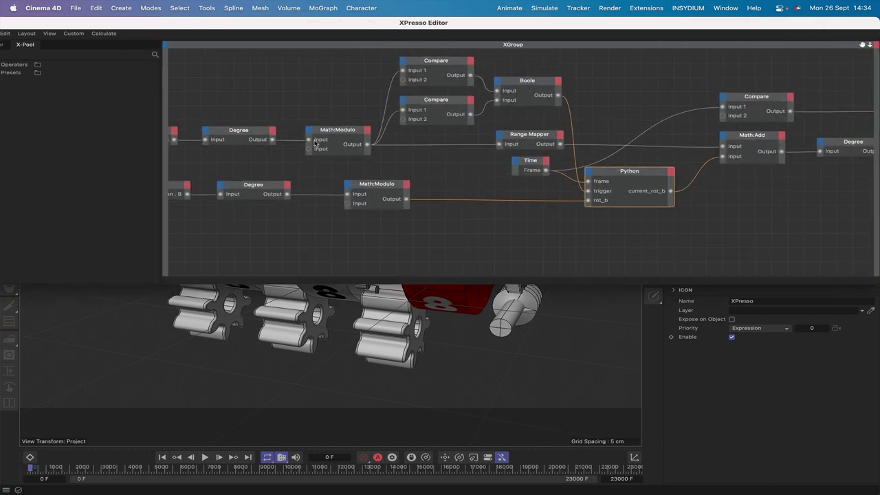
{"action": "left_click", "coordinate": [603, 114]}
{"action": "key", "text": "h"}
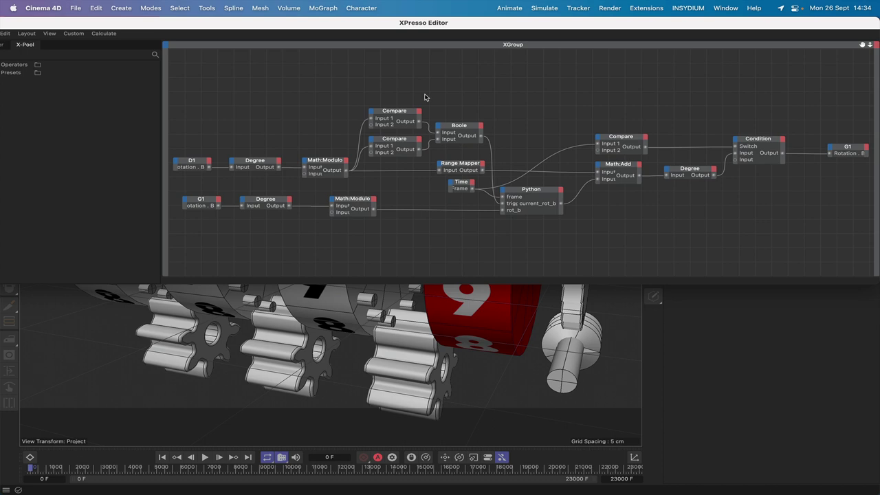
{"action": "scroll", "coordinate": [424, 97], "scroll_direction": "down", "scroll_amount": 3}
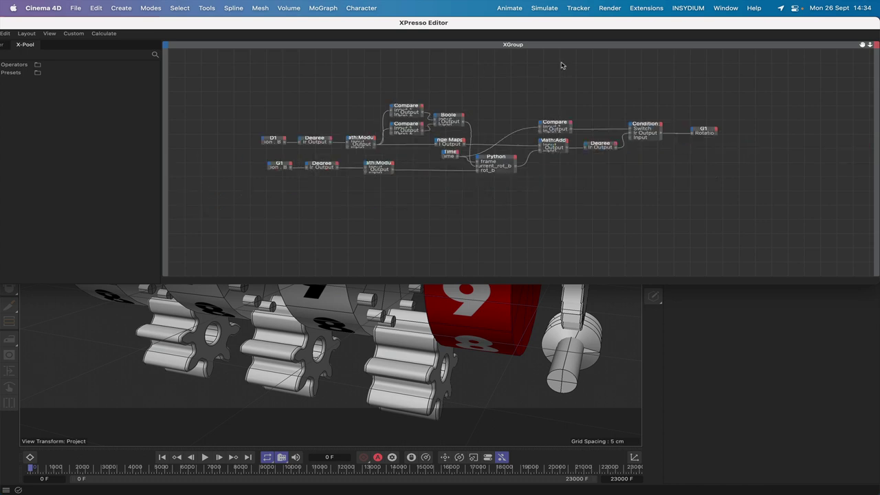
{"action": "key", "text": "h"}
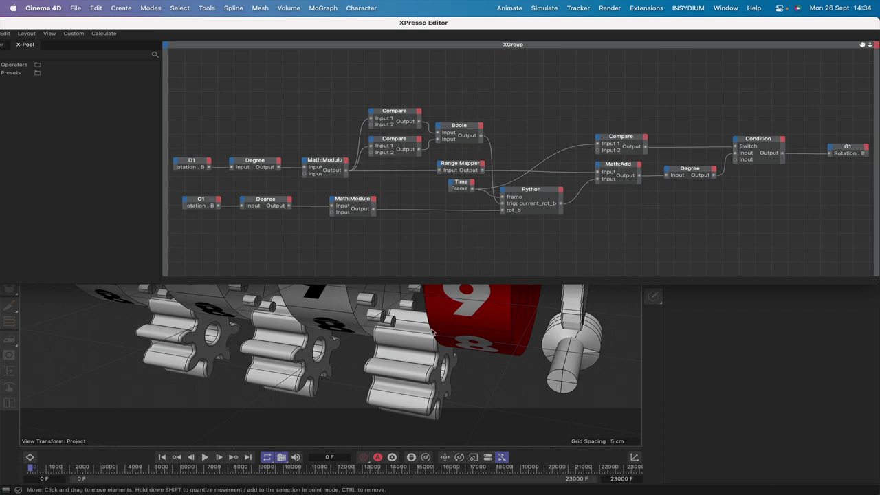
Examine the Python node's code and the Compare and Condition nodes that feed G1's rotation.
{"action": "left_click", "coordinate": [423, 328]}
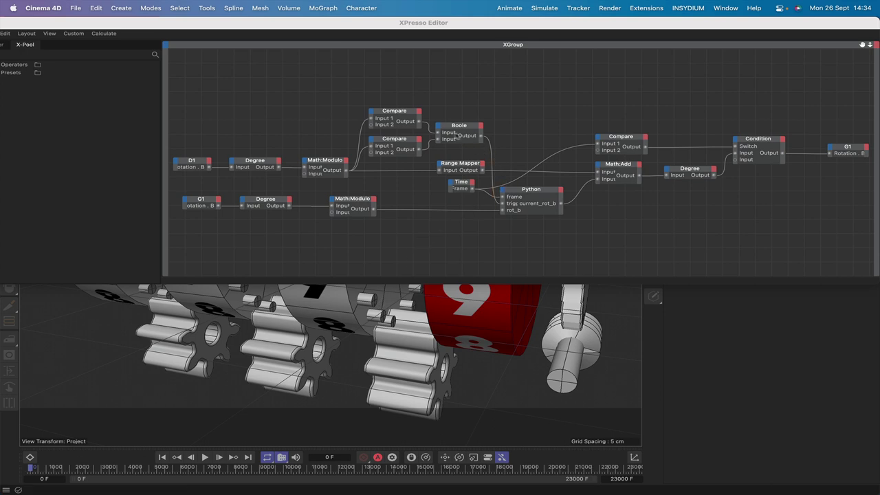
{"action": "left_click", "coordinate": [532, 193]}
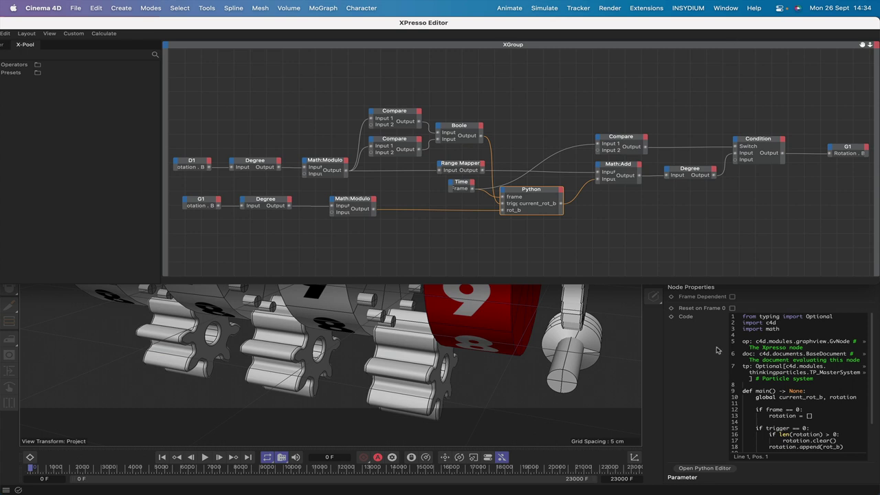
{"action": "scroll", "coordinate": [796, 347], "scroll_direction": "down", "scroll_amount": 3}
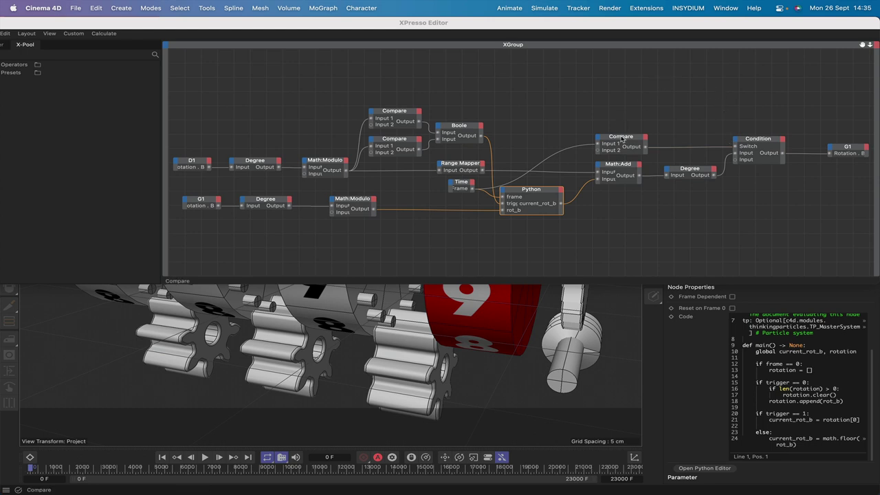
{"action": "left_click_drag", "start_coordinate": [616, 111], "coordinate": [787, 161]}
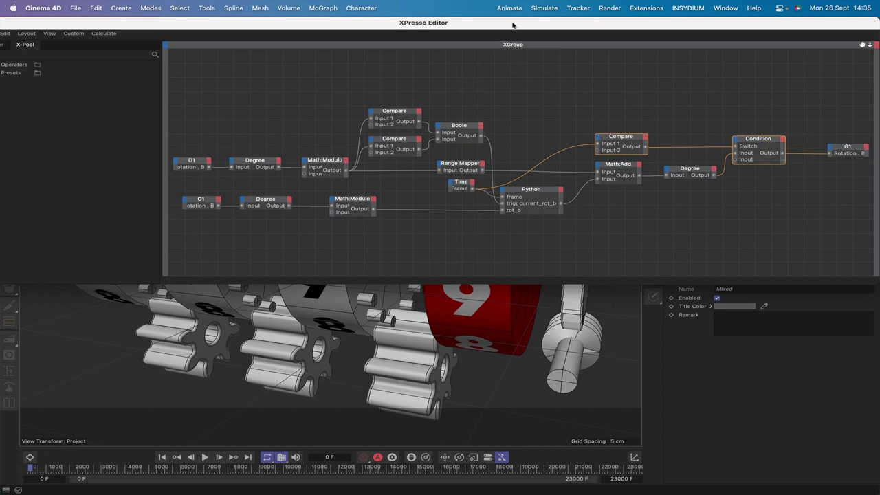
{"action": "left_click", "coordinate": [690, 89]}
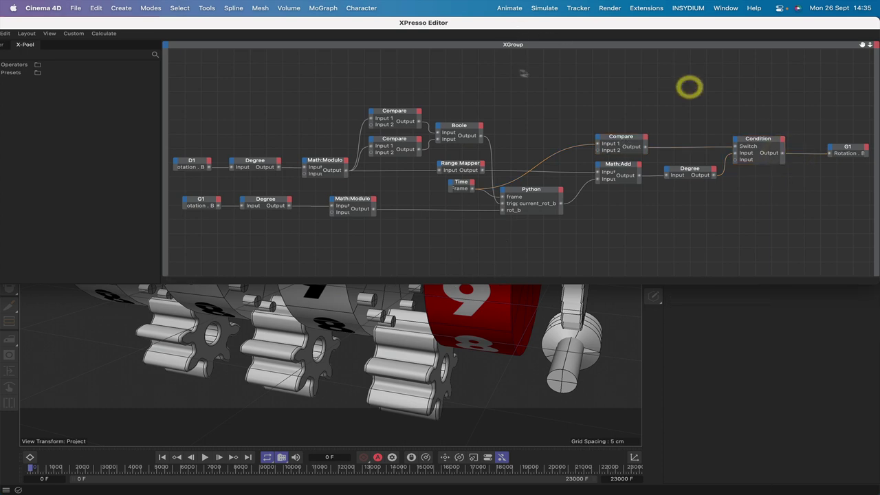
Close D1's XPresso editor and play the textured counter's animation from frame 0.
{"action": "double_click", "coordinate": [334, 28]}
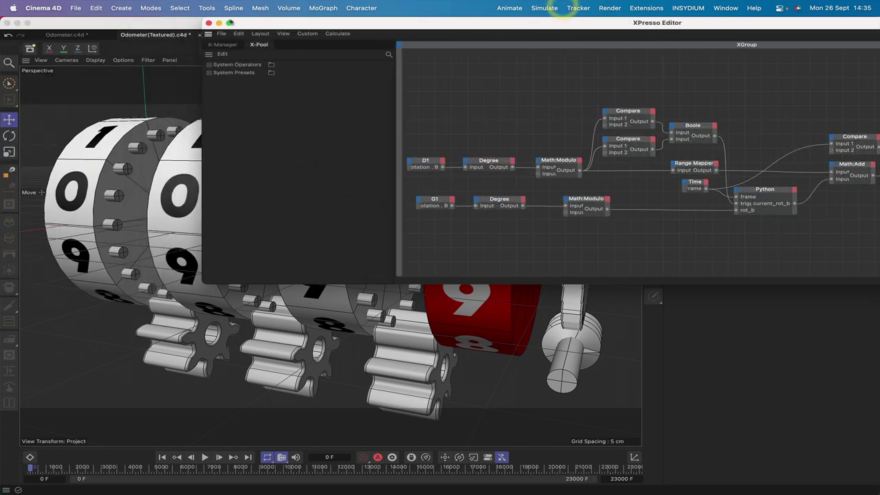
{"action": "left_click", "coordinate": [206, 23]}
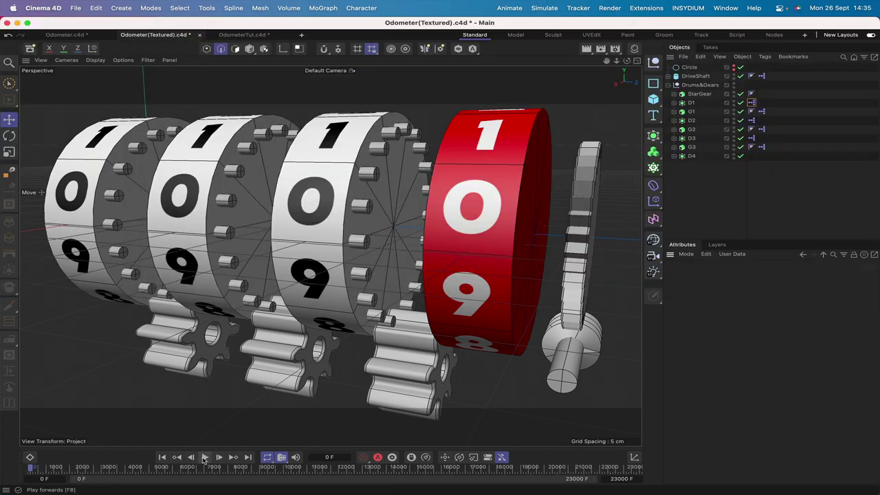
{"action": "left_click", "coordinate": [204, 457]}
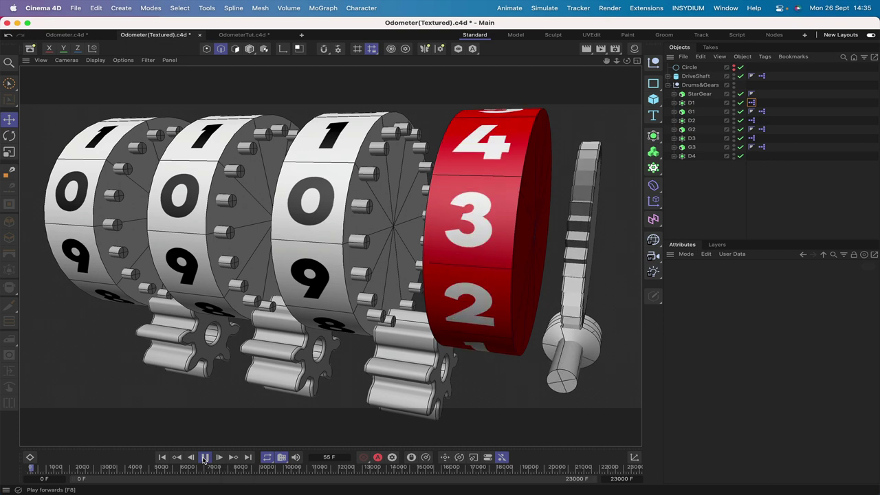